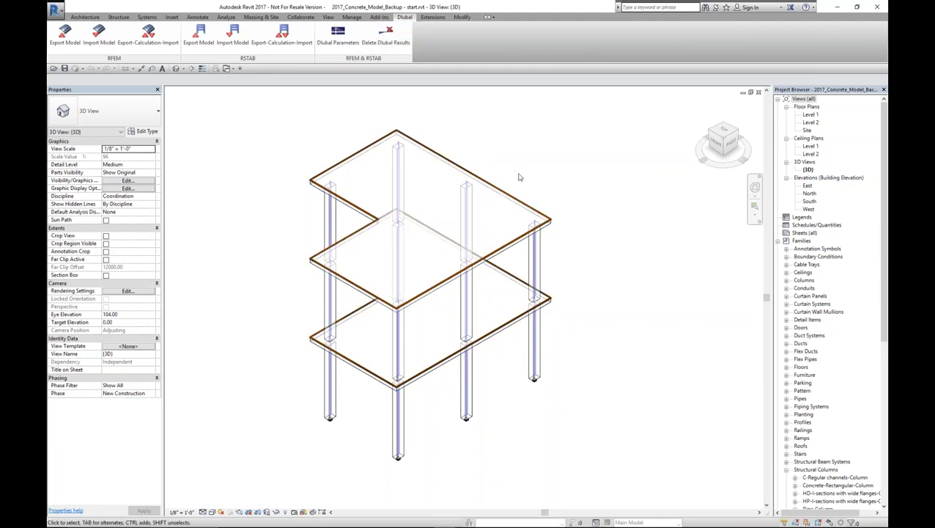
# Examine the concrete frame's floor slabs, columns and their analytical lines in the 3D view from several angles
pyautogui.keyDown('shift'); pyautogui.moveTo(577, 406); pyautogui.dragTo(601, 370, button='middle'); pyautogui.keyUp('shift')
pyautogui.scroll(2, 501, 306)
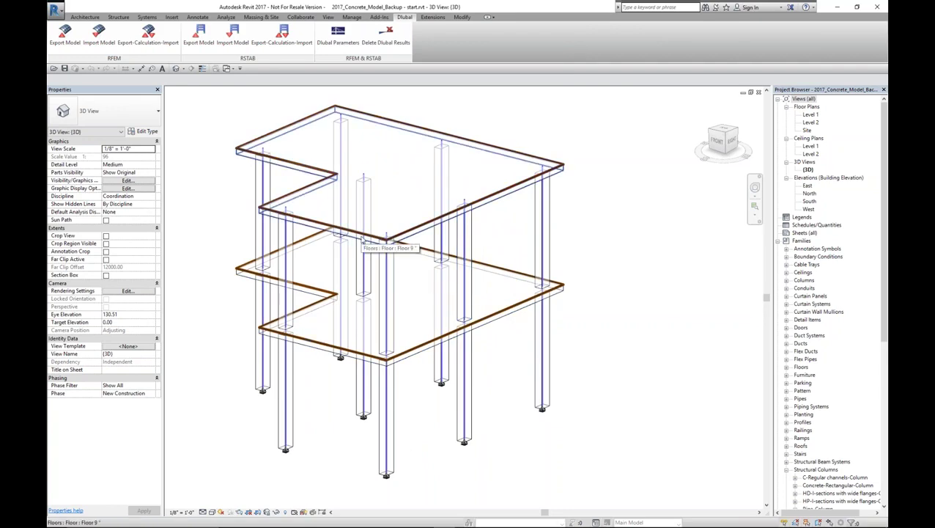
pyautogui.keyDown('shift'); pyautogui.moveTo(439, 400); pyautogui.dragTo(323, 263, button='middle'); pyautogui.keyUp('shift')
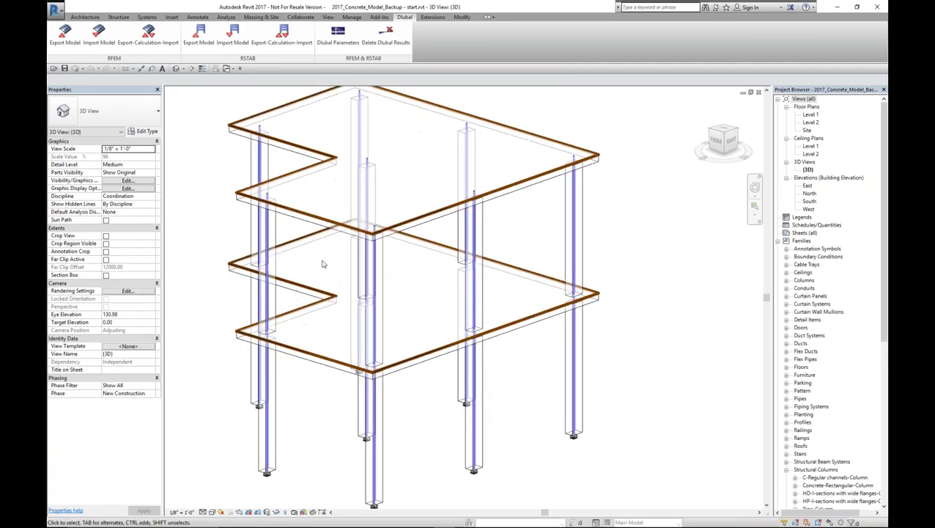
pyautogui.scroll(2, 308, 249)
pyautogui.click(229, 191)
pyautogui.press('Escape')
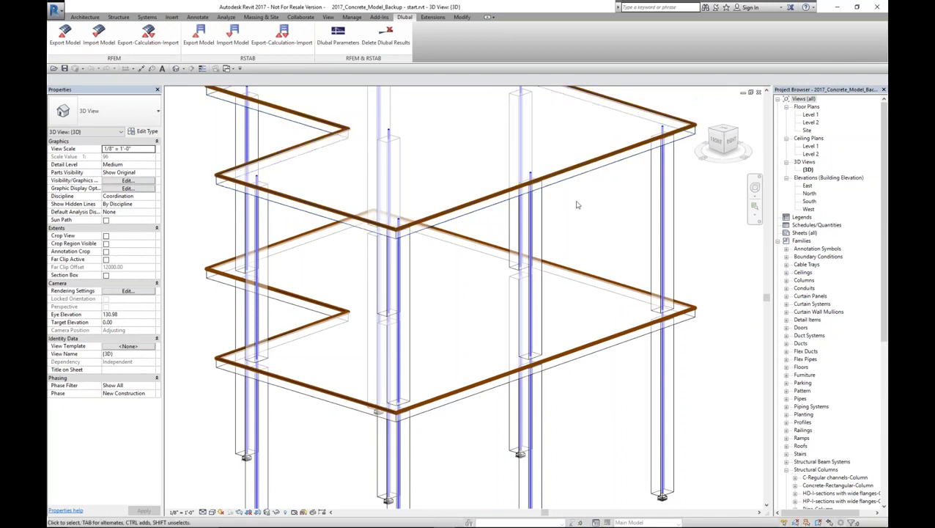
pyautogui.scroll(-1, 574, 213)
pyautogui.moveTo(563, 223); pyautogui.dragTo(607, 317, button='middle')
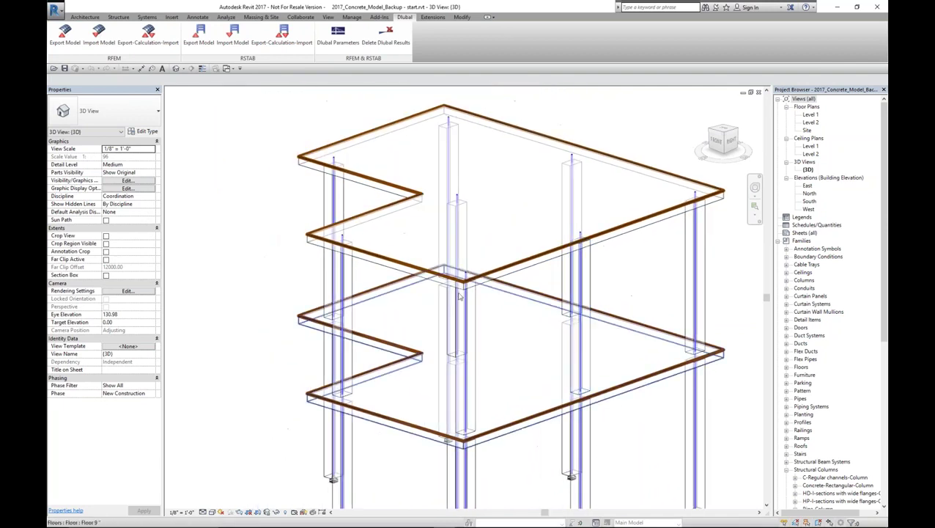
pyautogui.scroll(1, 407, 287)
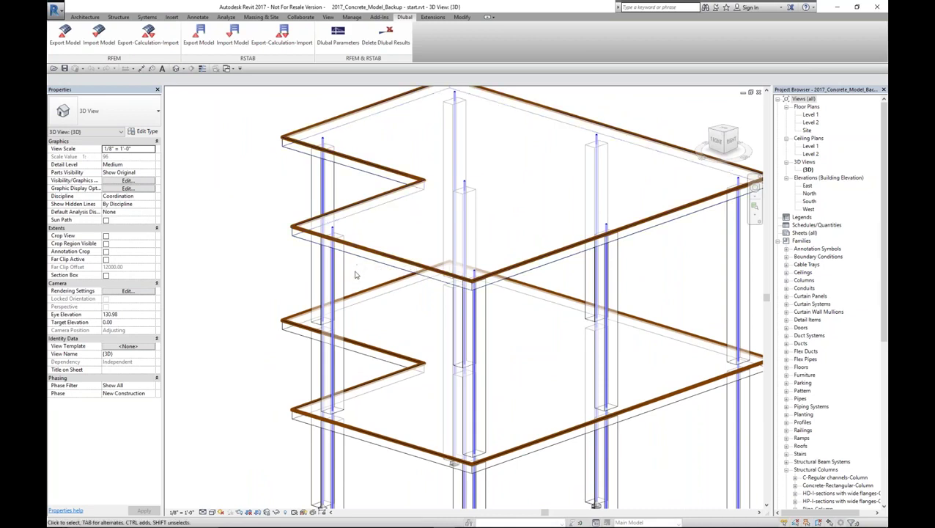
# Set the analytical alignment method of the Level 3 floor slab to Projection and check its analytical line at the slab's corner
pyautogui.click(354, 256)
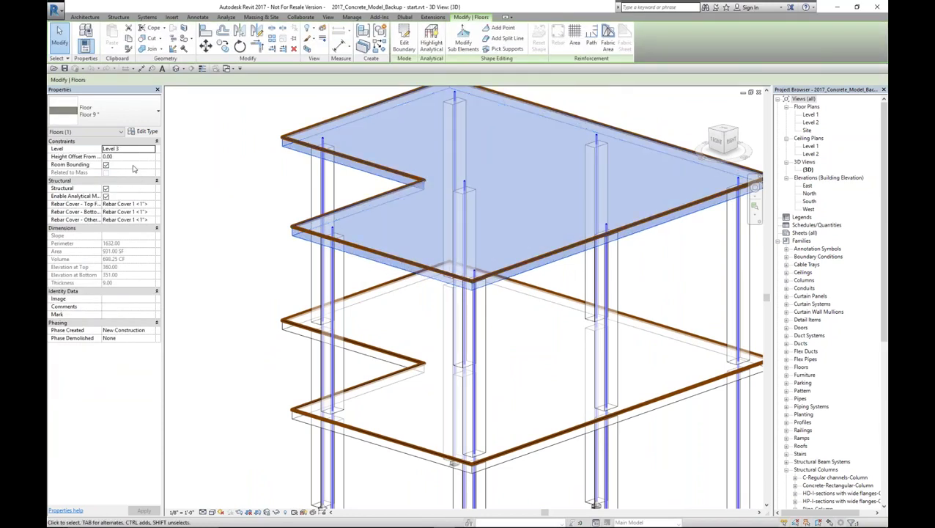
pyautogui.click(91, 132)
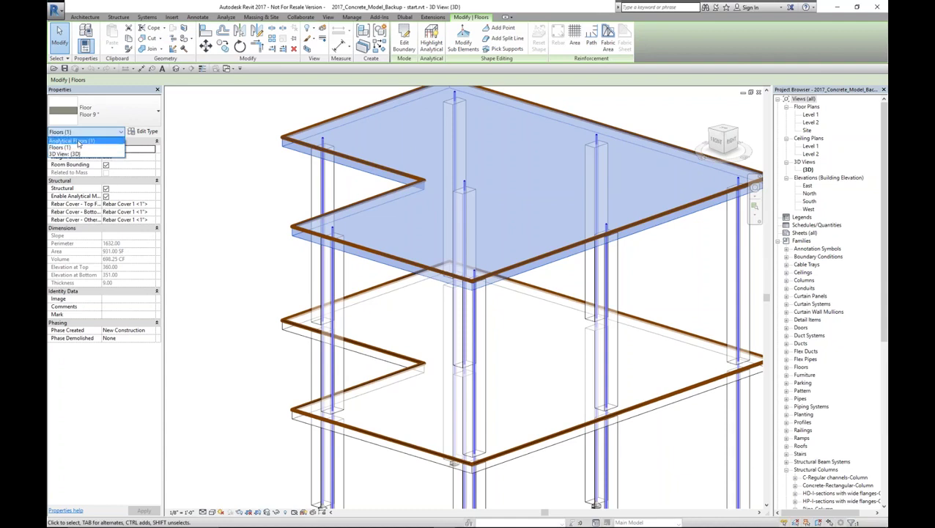
pyautogui.click(78, 141)
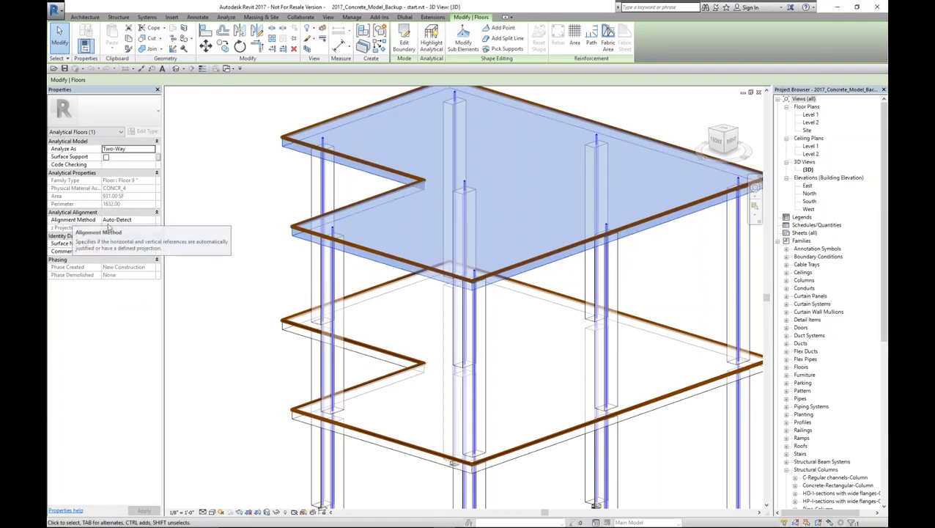
pyautogui.click(132, 221)
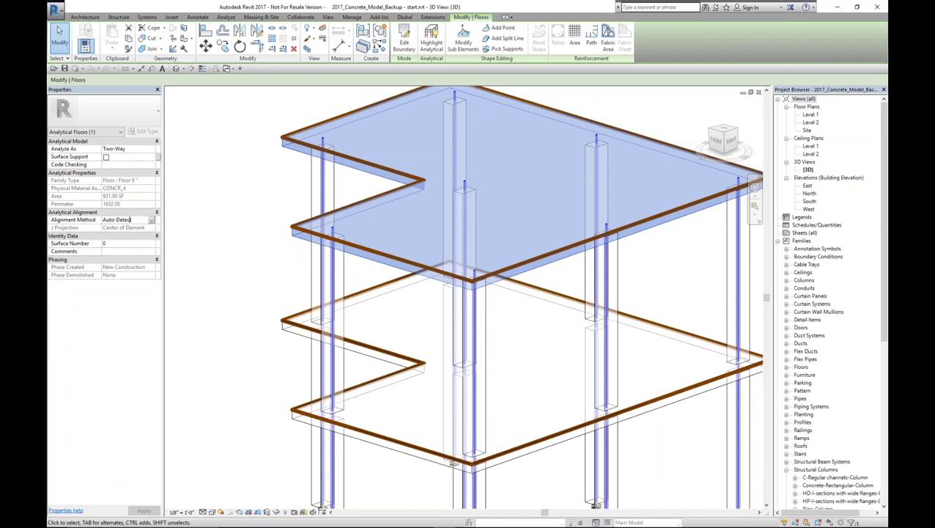
pyautogui.click(152, 222)
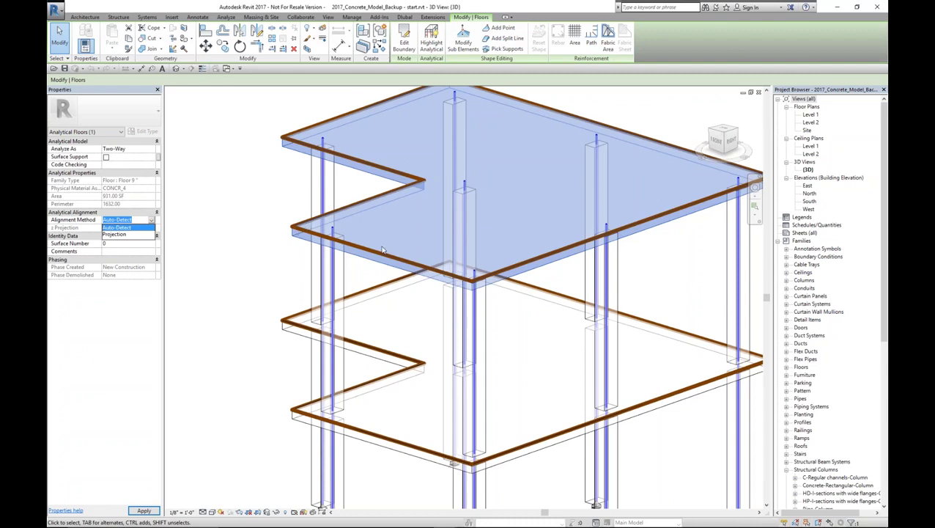
pyautogui.click(121, 234)
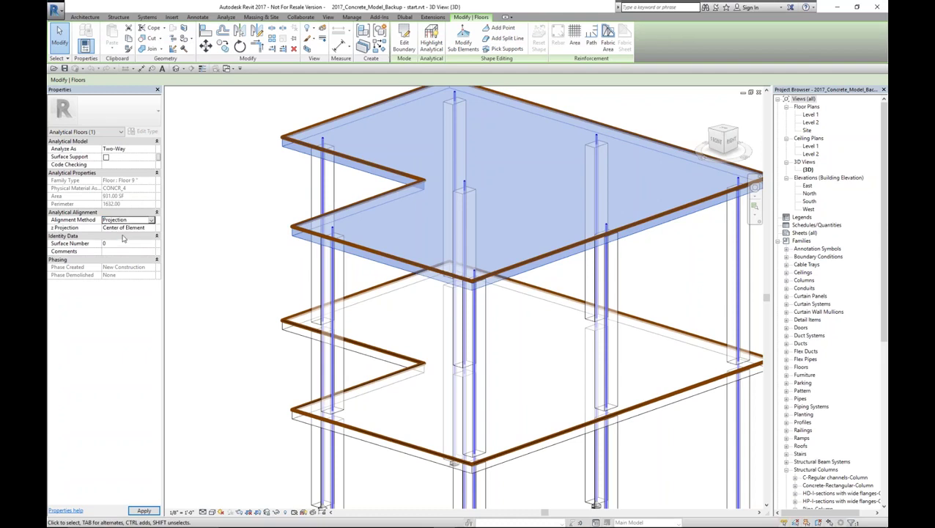
pyautogui.click(135, 228)
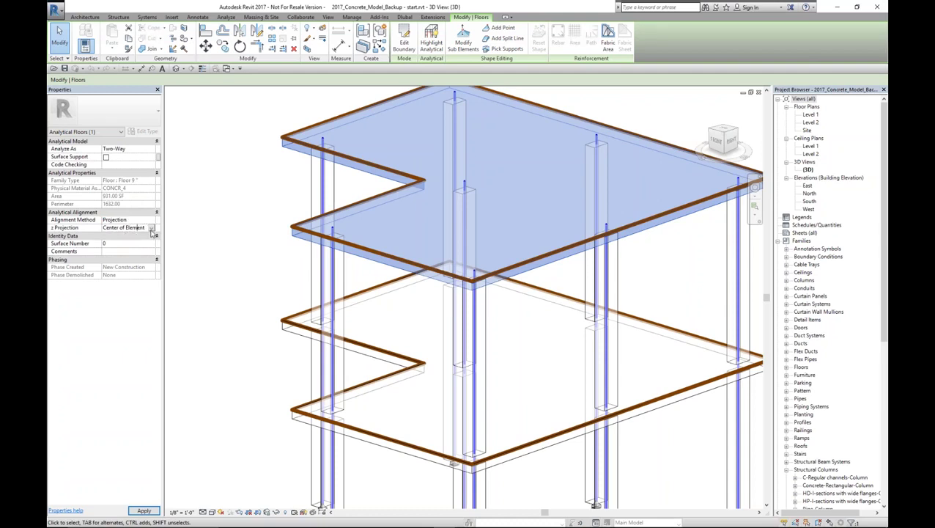
pyautogui.scroll(3, 302, 233)
pyautogui.scroll(3, 293, 232)
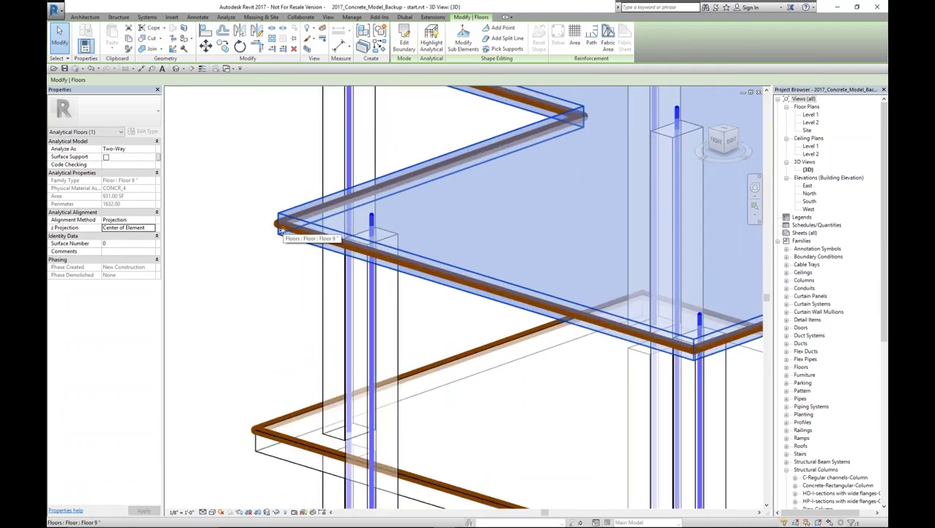
pyautogui.scroll(-2, 283, 231)
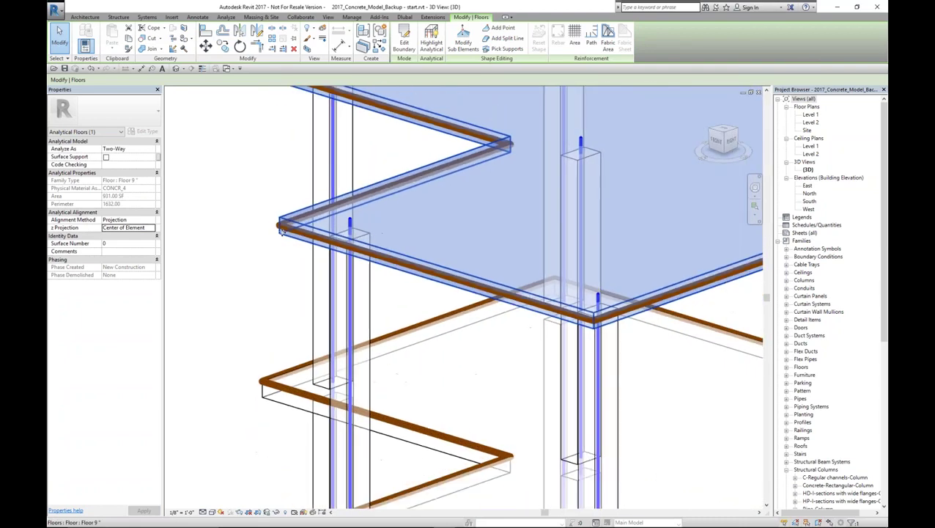
# Set the upper slab's analytical z Projection to Bottom of Element and check its line against the column lines
pyautogui.click(152, 230)
pyautogui.click(152, 228)
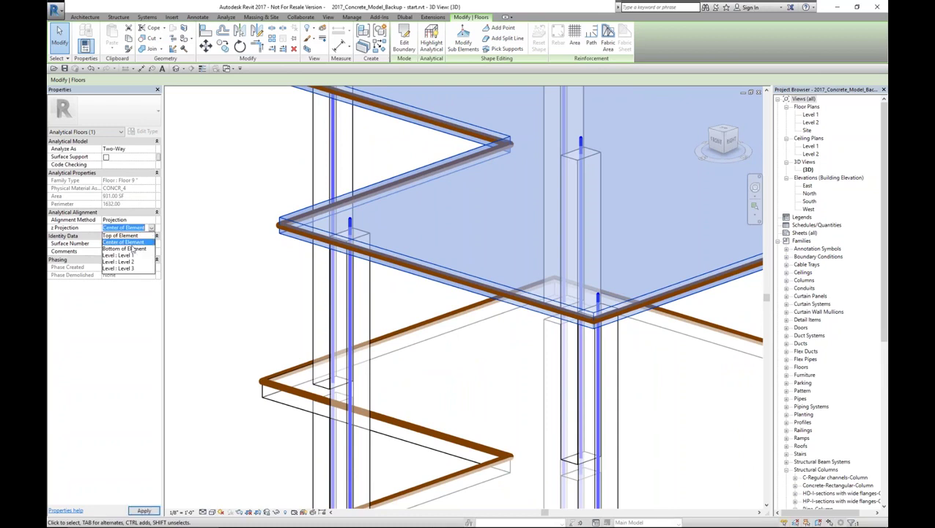
pyautogui.click(124, 249)
pyautogui.click(152, 230)
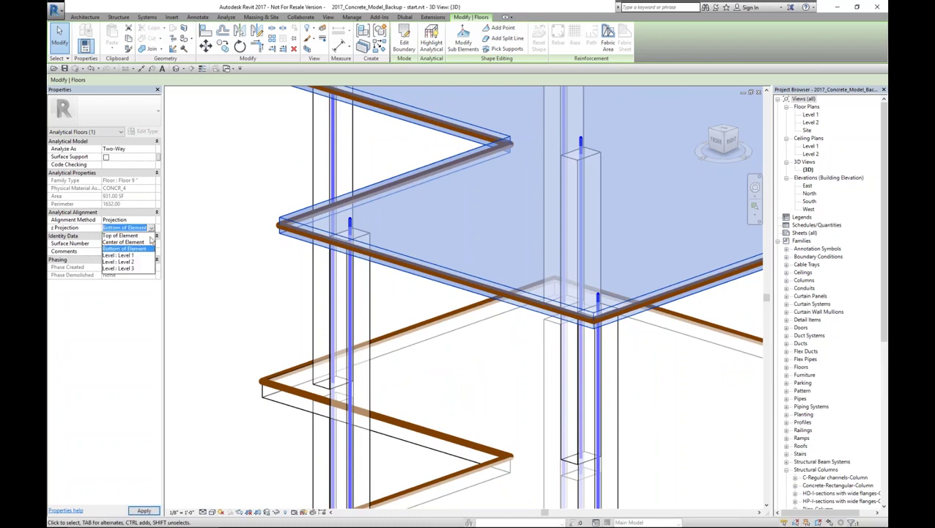
pyautogui.click(230, 267)
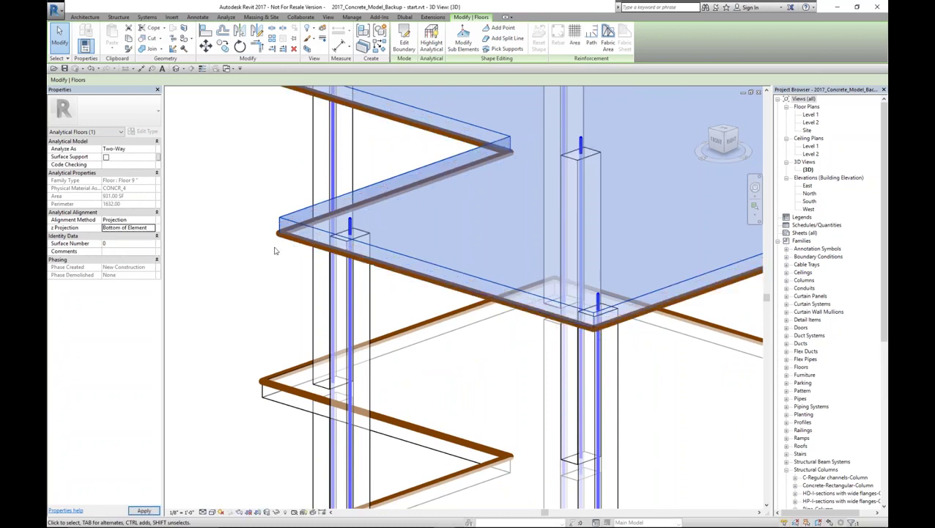
pyautogui.keyDown('shift'); pyautogui.moveTo(274, 251); pyautogui.dragTo(349, 263, button='middle'); pyautogui.keyUp('shift')
pyautogui.scroll(-2, 362, 225)
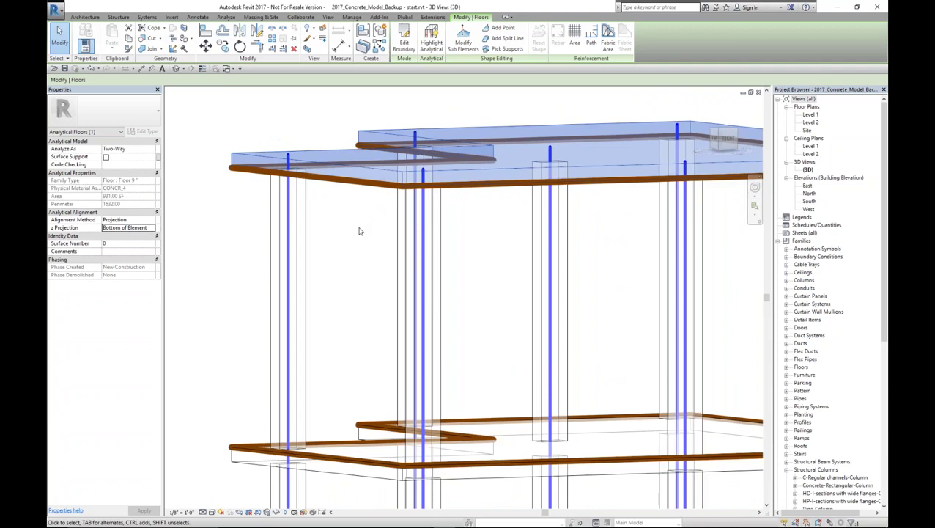
pyautogui.scroll(-2, 376, 257)
pyautogui.moveTo(478, 292); pyautogui.dragTo(429, 290, button='middle')
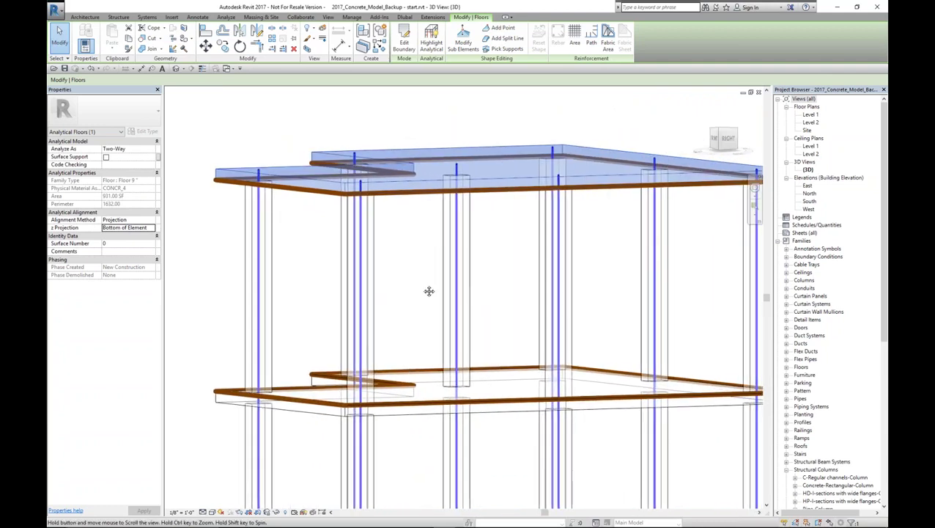
pyautogui.keyDown('shift'); pyautogui.moveTo(401, 260); pyautogui.dragTo(355, 195, button='middle'); pyautogui.keyUp('shift')
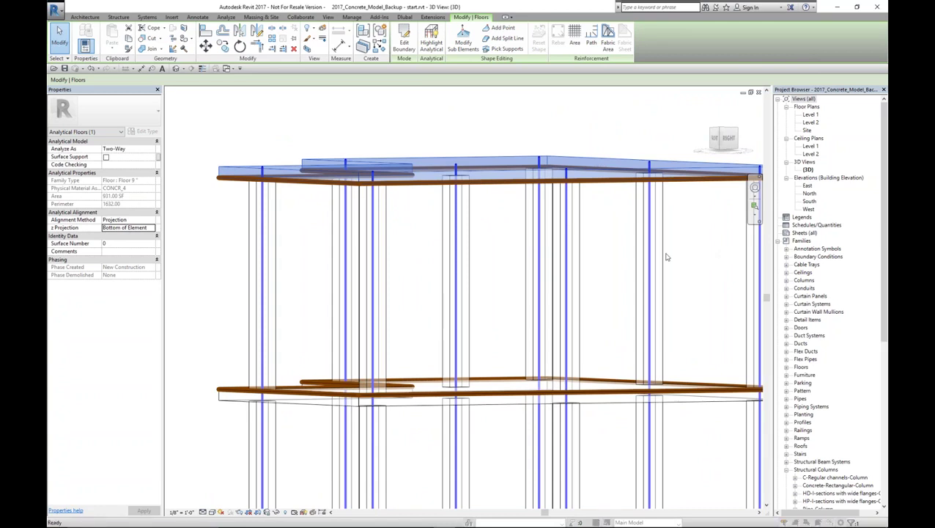
# Turn off all model categories in the 3D view and inspect how the analytical slab and column lines meet
pyautogui.press('v')
pyautogui.press('g')
pyautogui.click(434, 165)
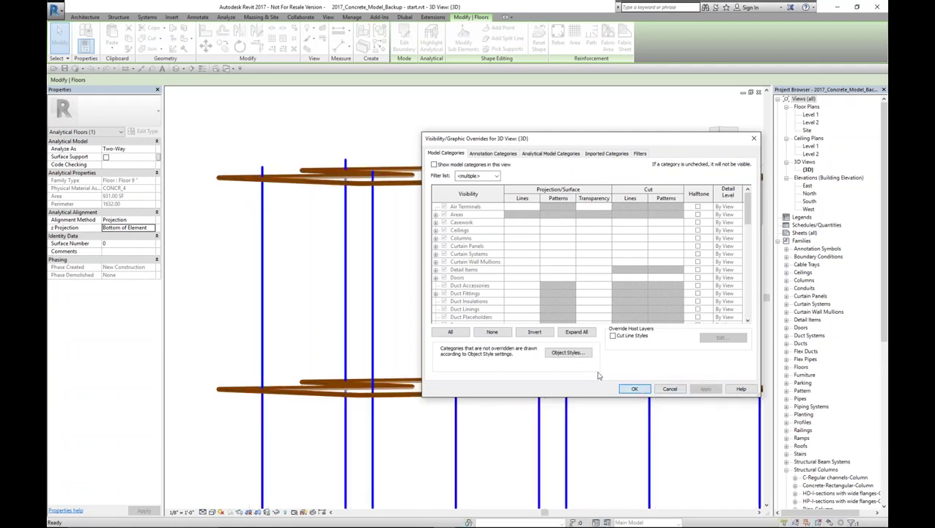
pyautogui.click(635, 388)
pyautogui.keyDown('shift'); pyautogui.moveTo(473, 321); pyautogui.dragTo(488, 255, button='middle'); pyautogui.keyUp('shift')
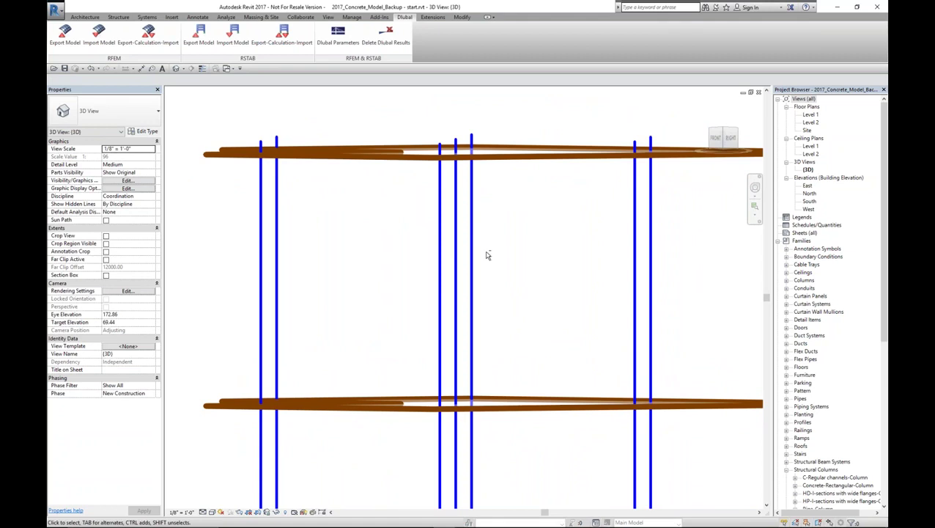
pyautogui.keyDown('shift'); pyautogui.moveTo(476, 200); pyautogui.dragTo(475, 271, button='middle'); pyautogui.keyUp('shift')
pyautogui.scroll(-5, 530, 286)
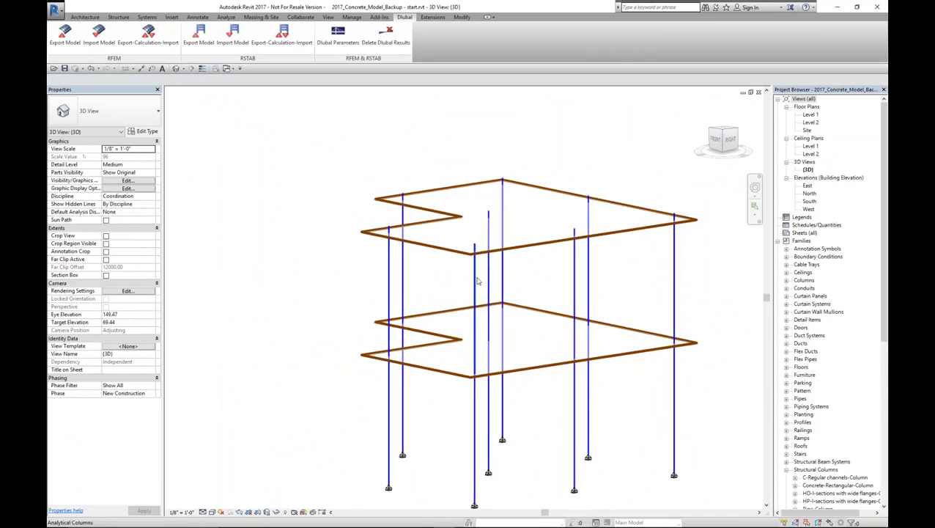
pyautogui.moveTo(519, 316); pyautogui.dragTo(481, 290, button='middle')
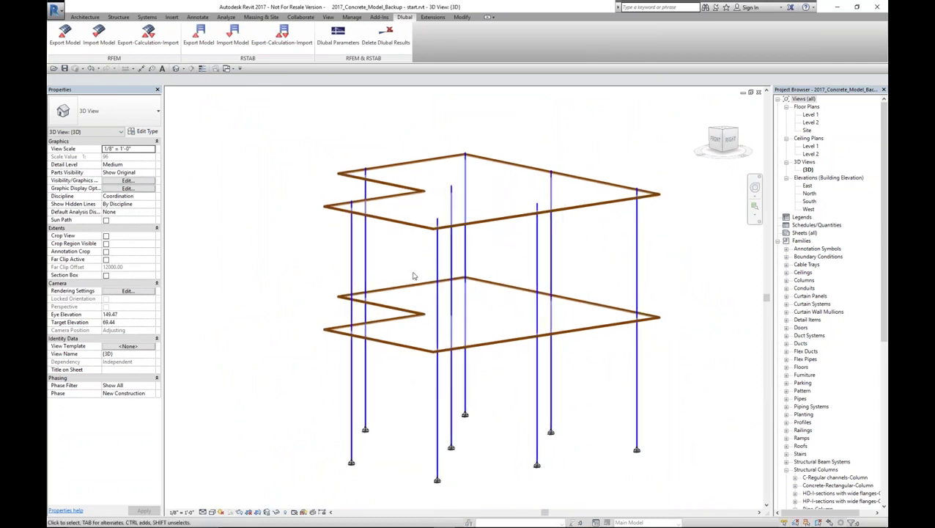
pyautogui.moveTo(500, 292)
pyautogui.keyDown('shift'); pyautogui.mouseDown(button='middle')
pyautogui.moveTo(488, 254)
pyautogui.moveTo(494, 277)
pyautogui.mouseUp(button='middle'); pyautogui.keyUp('shift')
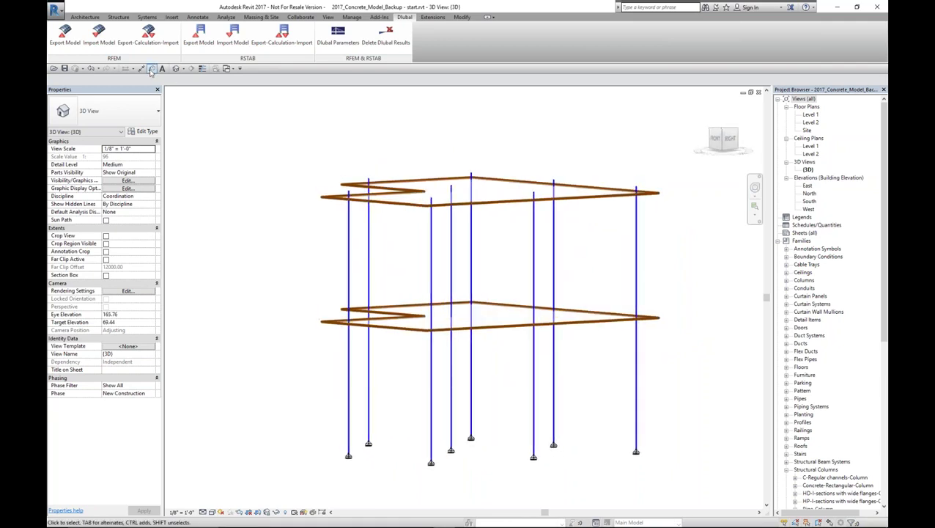
# Undo the hiding of model categories and the upper slab's analytical alignment changes
pyautogui.click(94, 70)
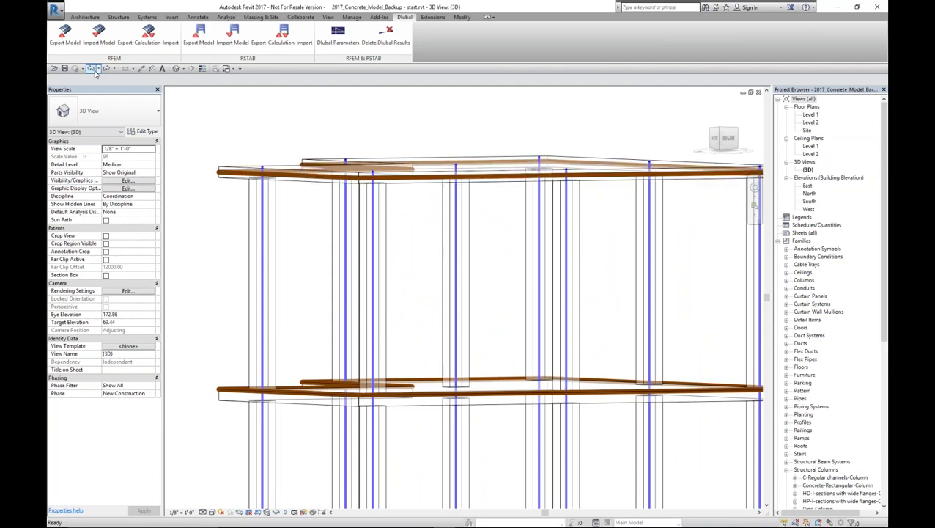
pyautogui.keyDown('shift'); pyautogui.moveTo(391, 259); pyautogui.dragTo(447, 297, button='middle'); pyautogui.keyUp('shift')
pyautogui.scroll(-4, 447, 297)
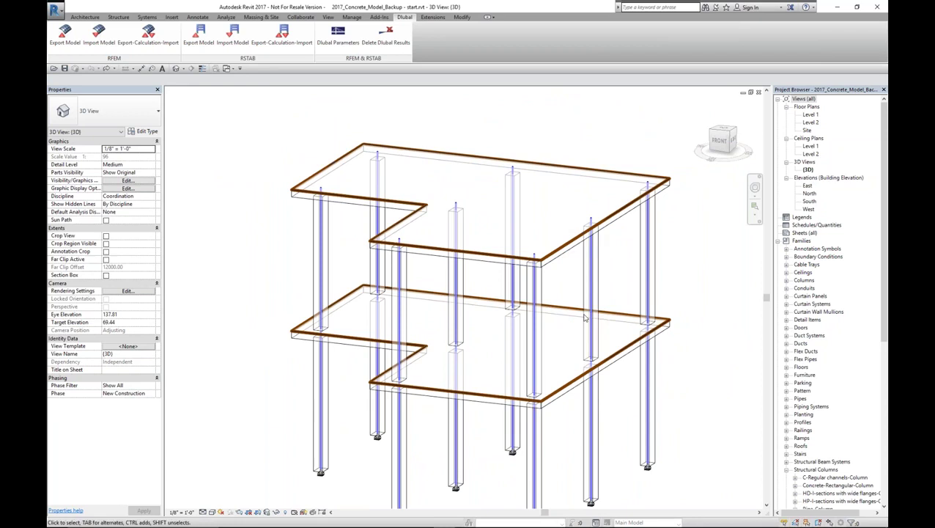
pyautogui.keyDown('shift'); pyautogui.moveTo(584, 316); pyautogui.dragTo(565, 311, button='middle'); pyautogui.keyUp('shift')
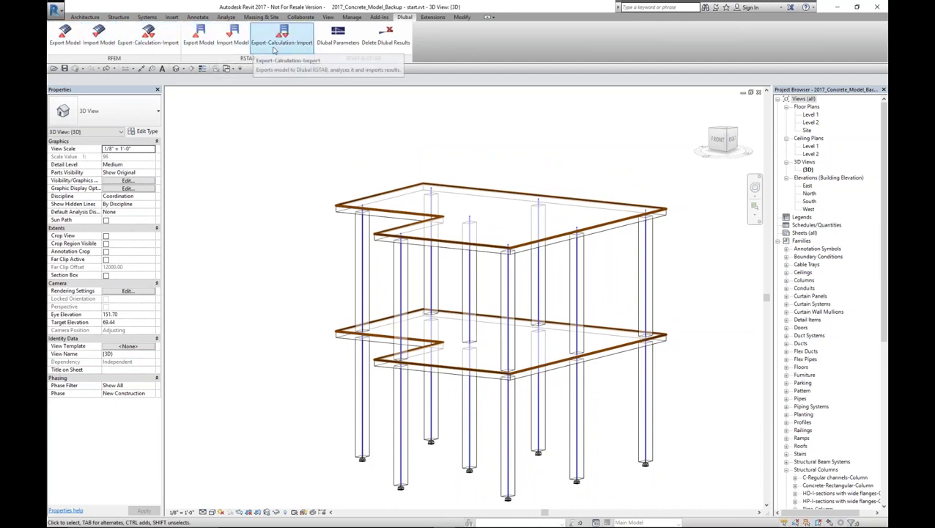
# Review the parameters offered by the Dlubal link and the Surface Support option in the upper slab's analytical properties
pyautogui.click(332, 44)
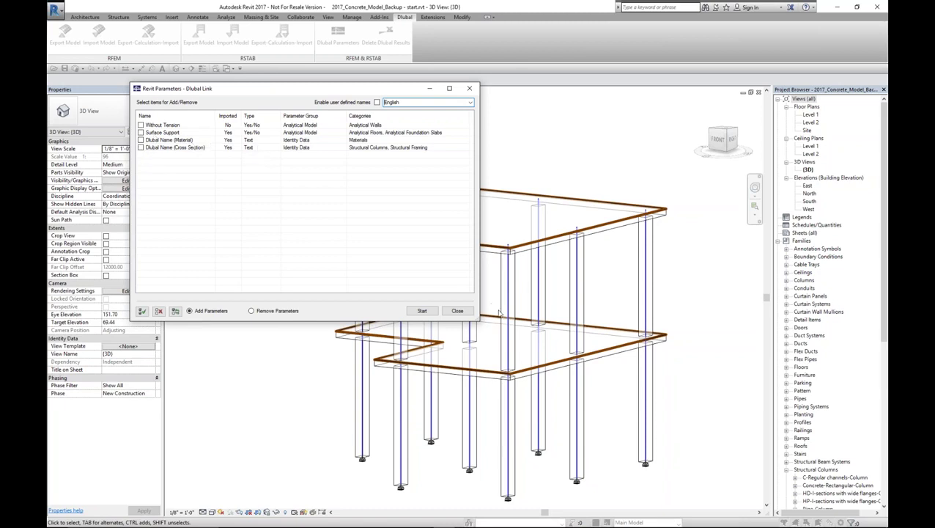
pyautogui.click(458, 311)
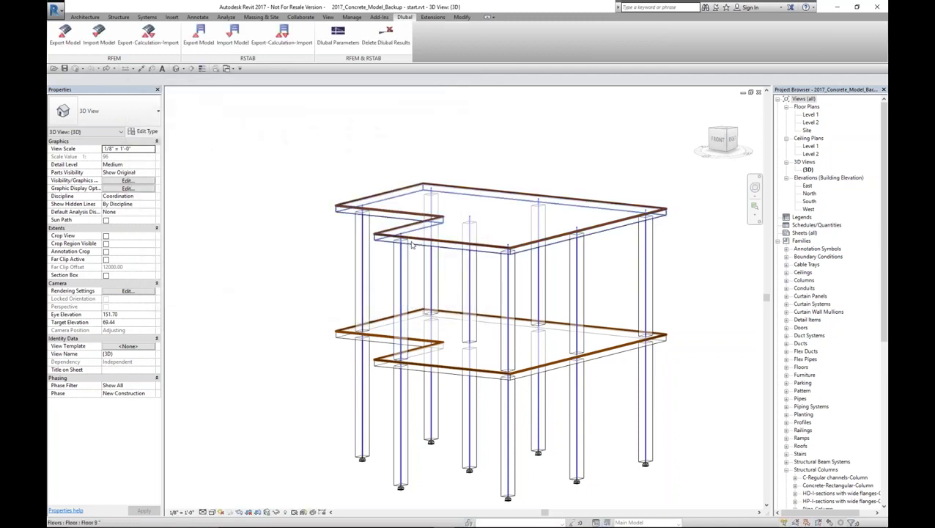
pyautogui.click(413, 245)
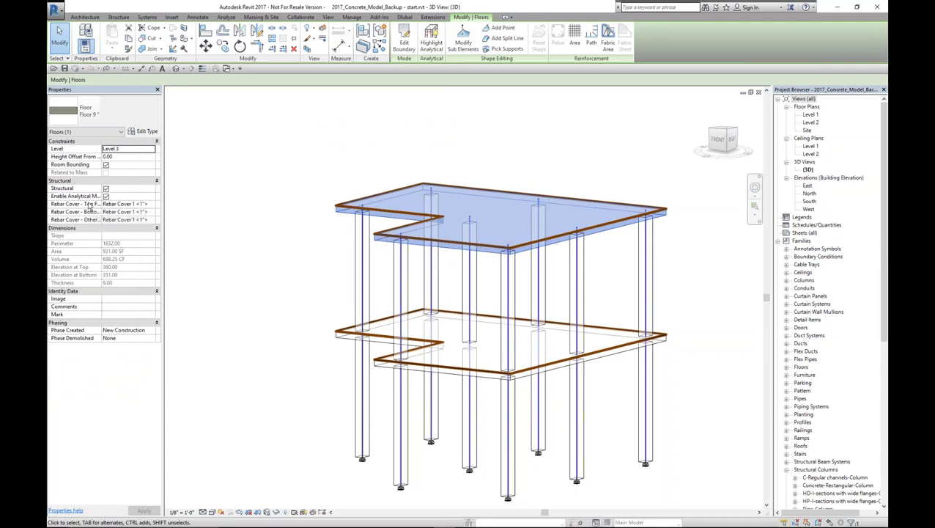
pyautogui.click(100, 134)
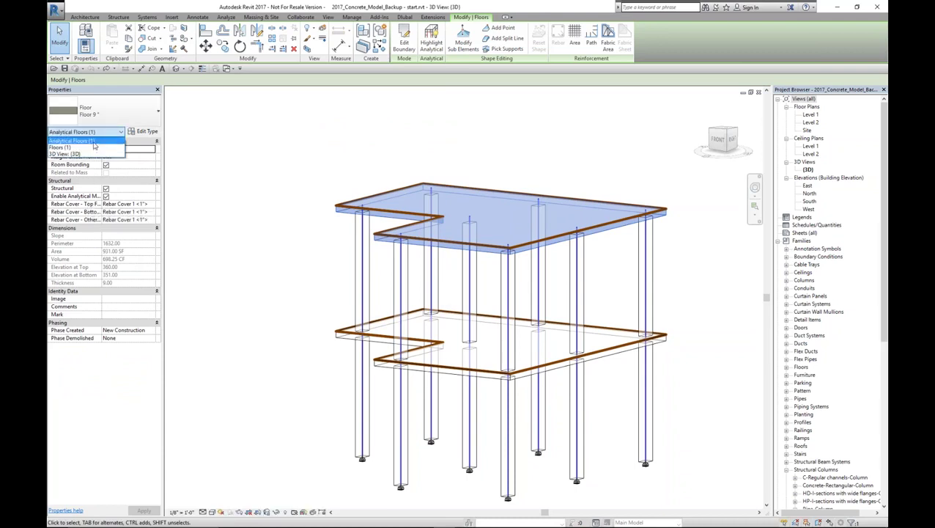
pyautogui.click(96, 147)
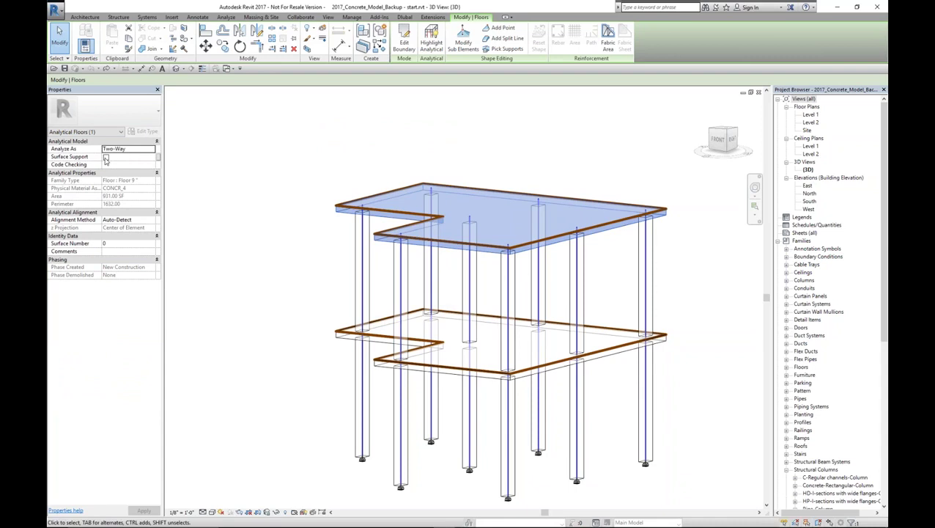
pyautogui.click(259, 267)
pyautogui.keyDown('shift'); pyautogui.moveTo(324, 322); pyautogui.dragTo(355, 368, button='middle'); pyautogui.keyUp('shift')
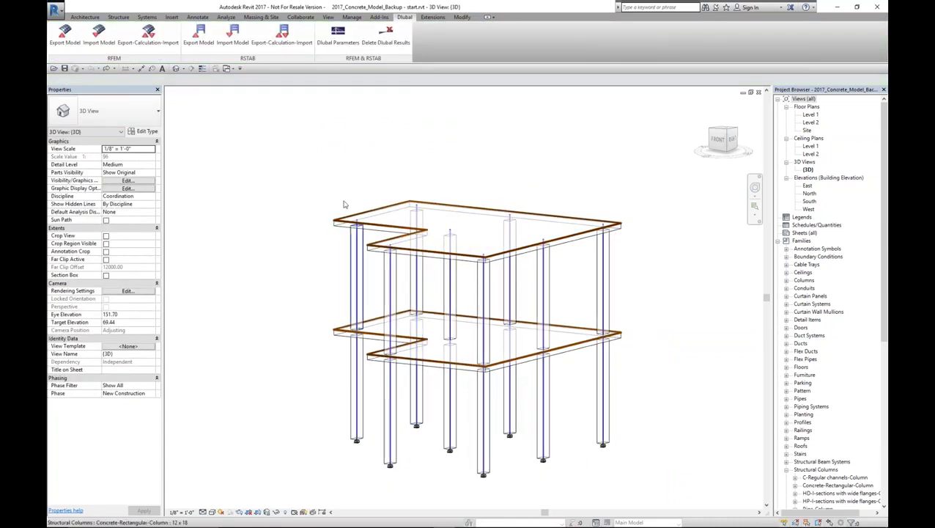
pyautogui.keyDown('ctrl'); pyautogui.moveTo(442, 334); pyautogui.dragTo(425, 380, button='middle'); pyautogui.keyUp('ctrl')
pyautogui.moveTo(481, 412)
pyautogui.keyDown('shift'); pyautogui.mouseDown(button='middle')
pyautogui.moveTo(491, 397)
pyautogui.moveTo(477, 410)
pyautogui.mouseUp(button='middle'); pyautogui.keyUp('shift')
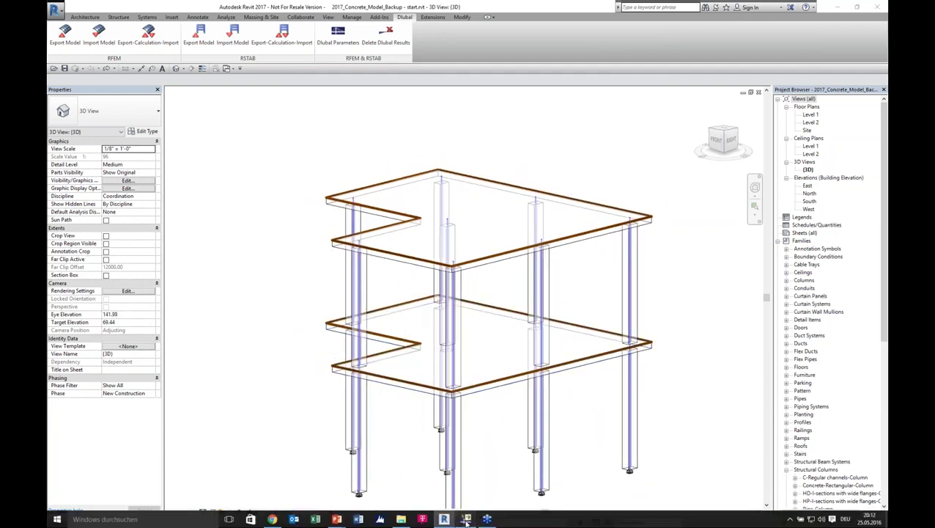
# Check that RFEM is running, then configure the Revit model's export to RFEM to create a new structure
pyautogui.click(466, 519)
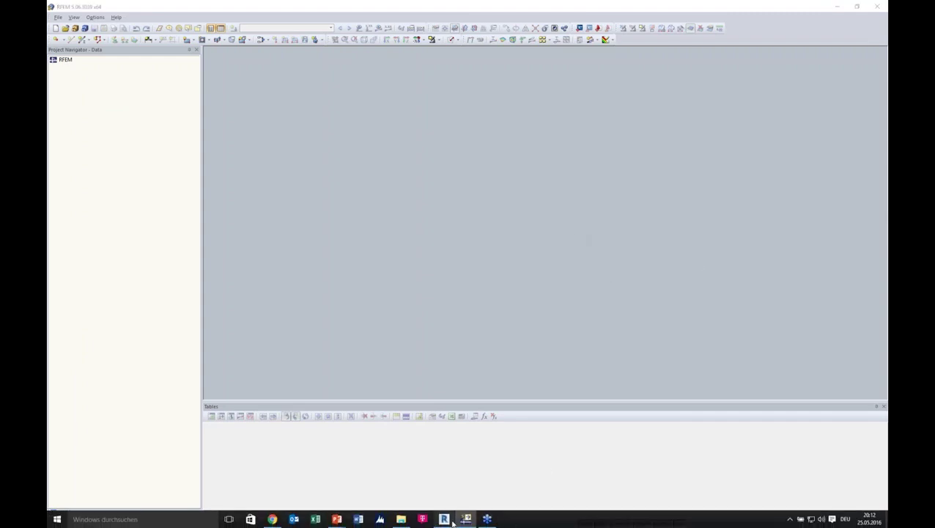
pyautogui.click(444, 519)
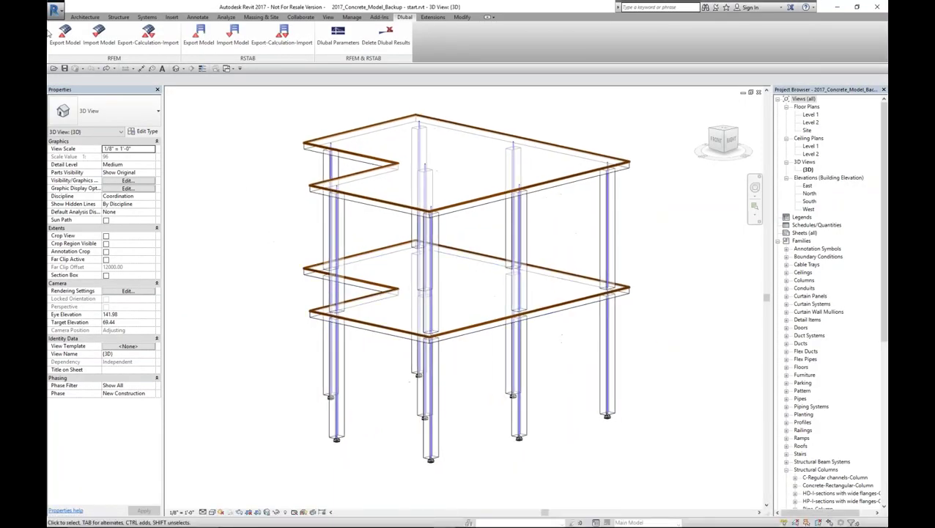
pyautogui.click(57, 37)
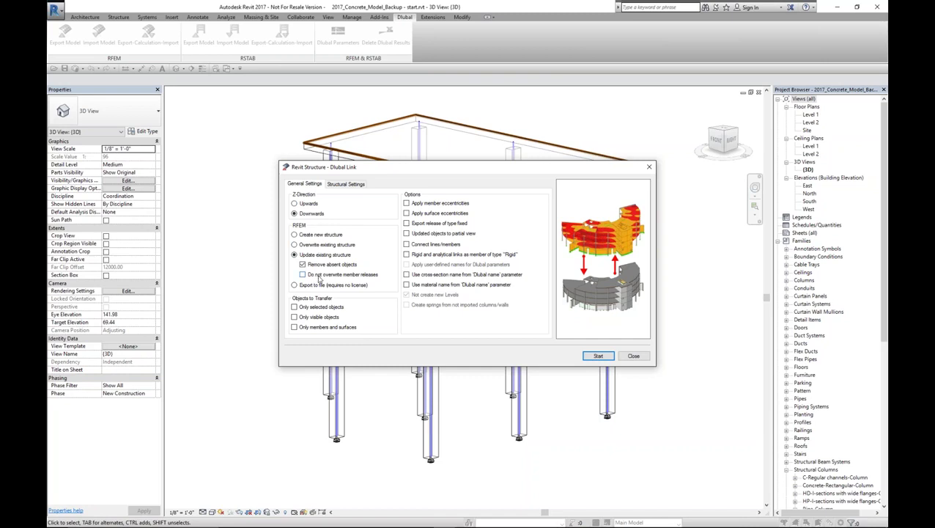
pyautogui.click(307, 234)
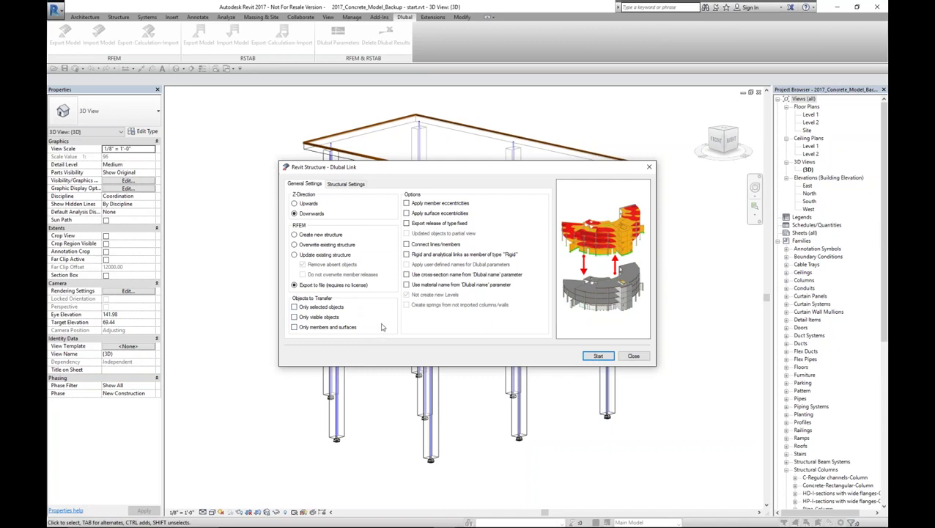
pyautogui.click(294, 235)
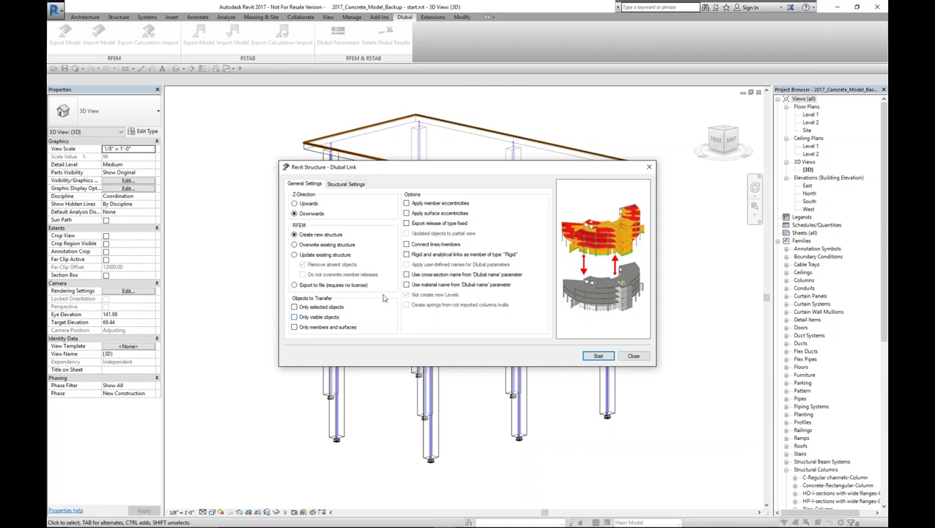
# Review the structural export settings, keep Dead Load as the self-weight load case, and run the export to RFEM
pyautogui.click(345, 184)
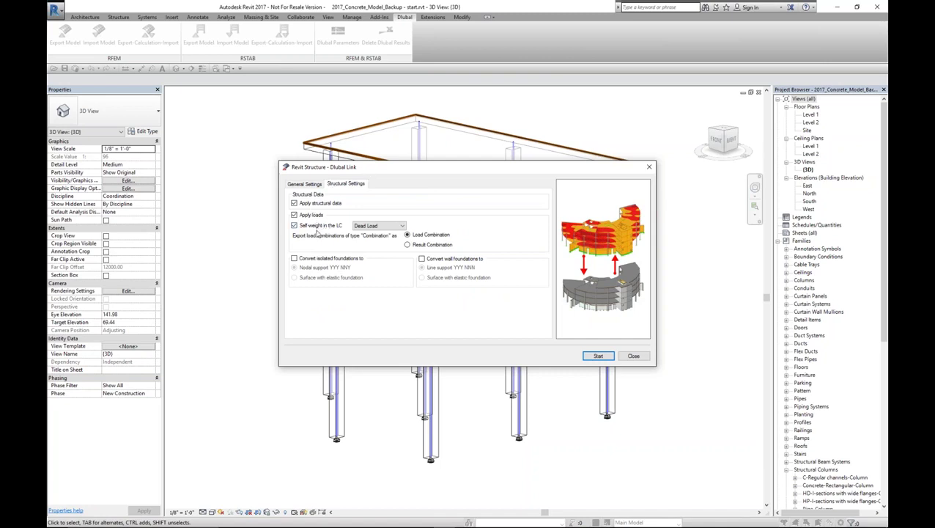
pyautogui.click(381, 228)
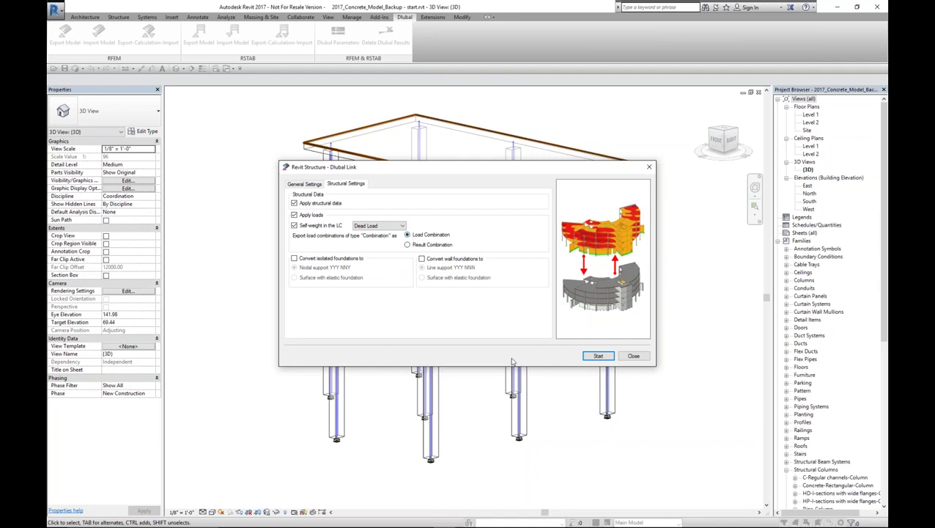
pyautogui.click(598, 356)
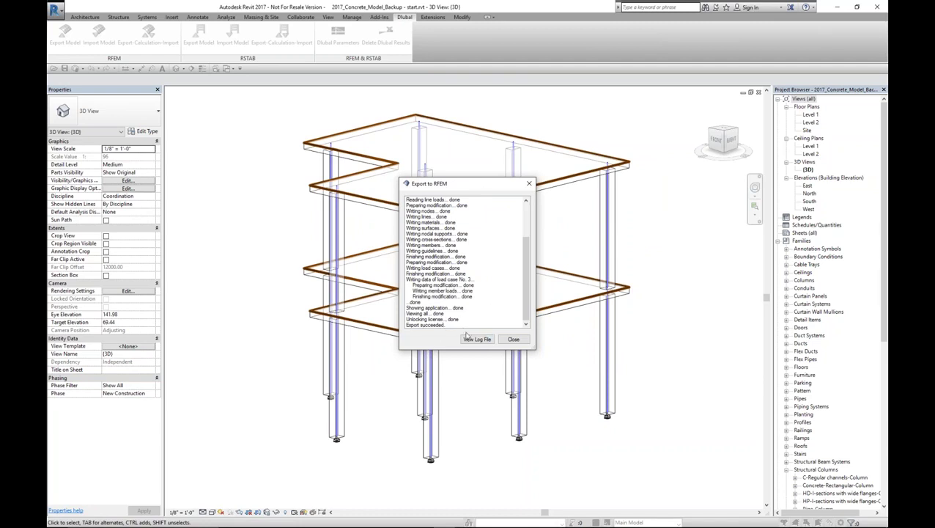
# Read through the transfer log of the RFEM export and close the log and the export report
pyautogui.moveTo(524, 288); pyautogui.dragTo(525, 317)
pyautogui.click(476, 340)
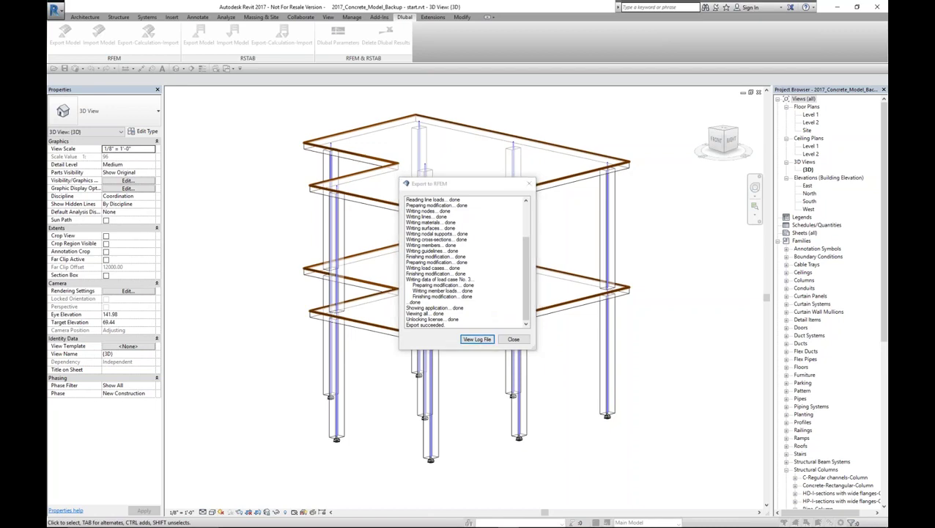
pyautogui.scroll(-5, 293, 190)
pyautogui.scroll(-19, 293, 190)
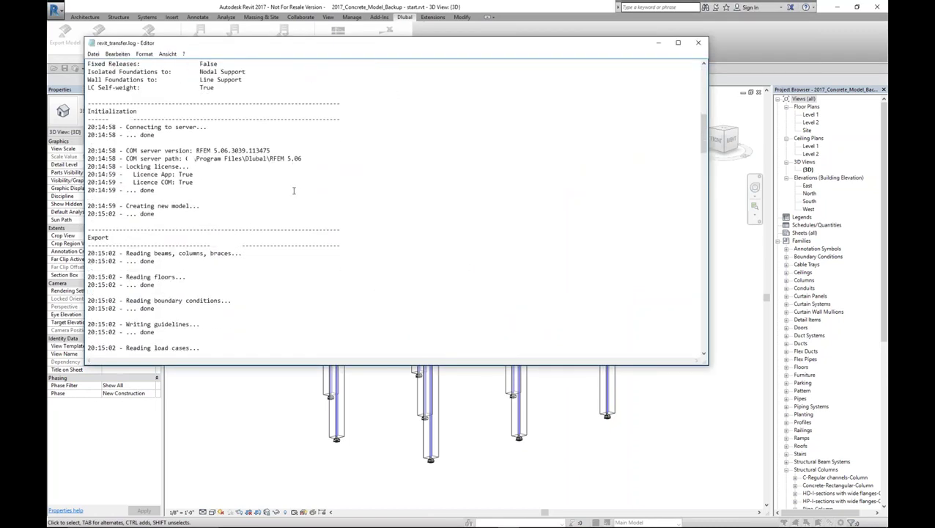
pyautogui.scroll(-10, 322, 261)
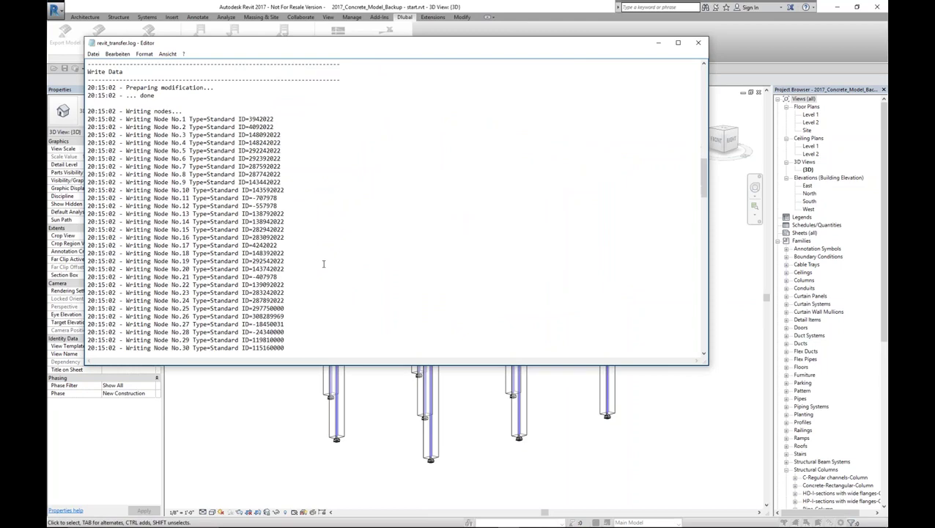
pyautogui.click(697, 44)
pyautogui.click(514, 340)
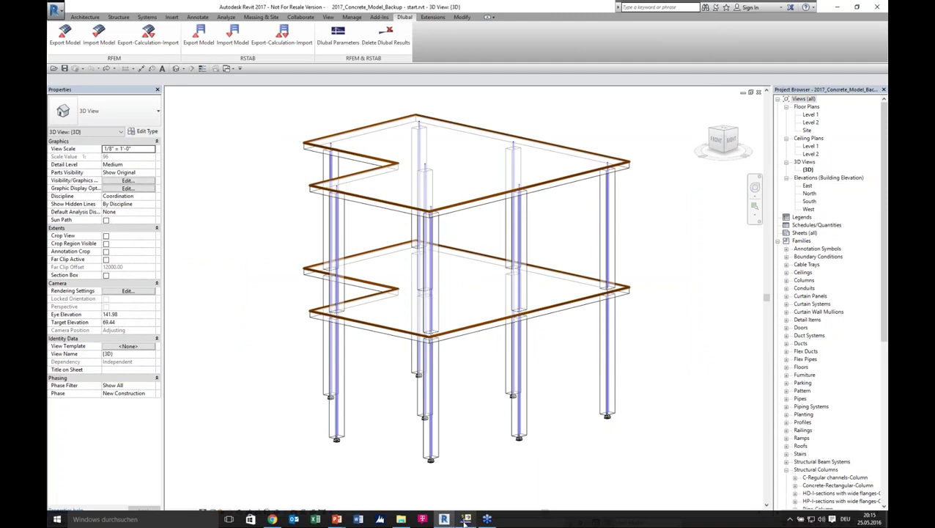
# Switch to RFEM and examine the transferred concrete model and its list of load cases
pyautogui.click(465, 520)
pyautogui.doubleClick(417, 63)
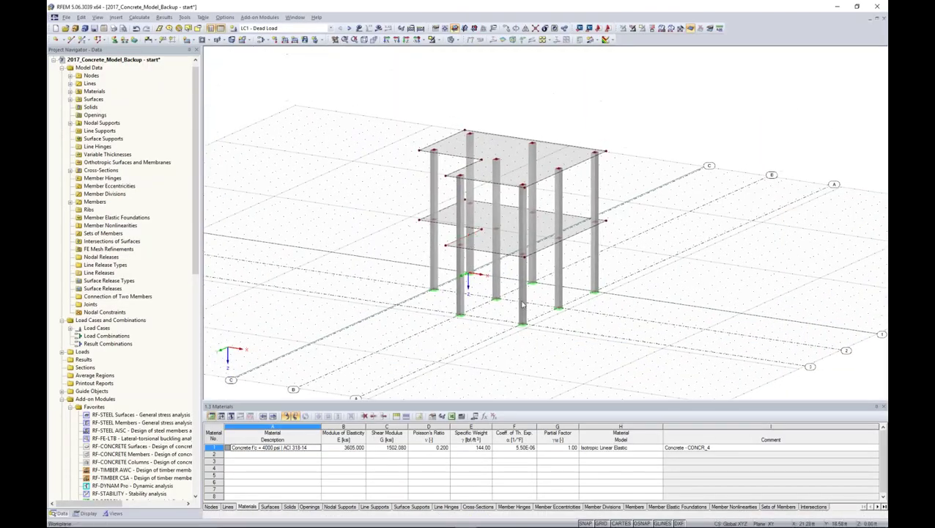
pyautogui.keyDown('ctrl'); pyautogui.moveTo(524, 303); pyautogui.dragTo(483, 300, button='middle'); pyautogui.keyUp('ctrl')
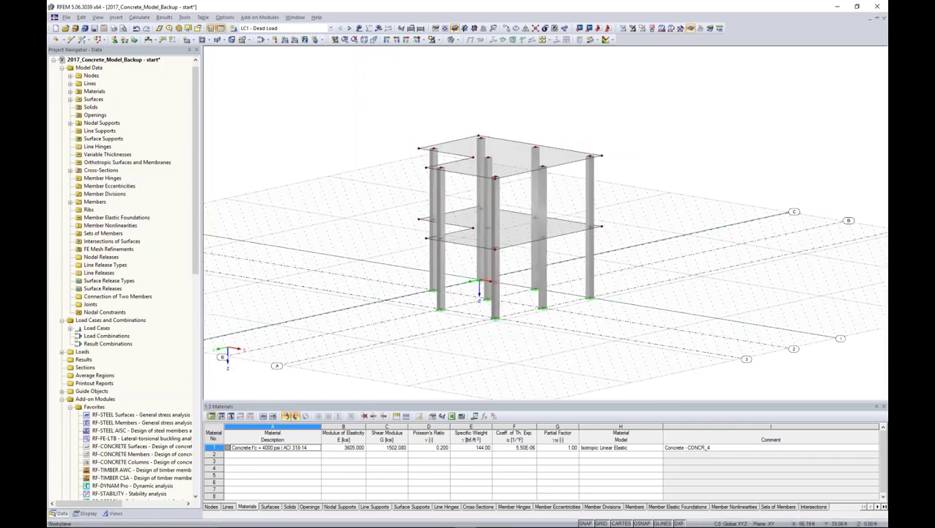
pyautogui.moveTo(539, 314); pyautogui.dragTo(578, 299, button='middle')
pyautogui.scroll(3, 579, 299)
pyautogui.click(332, 28)
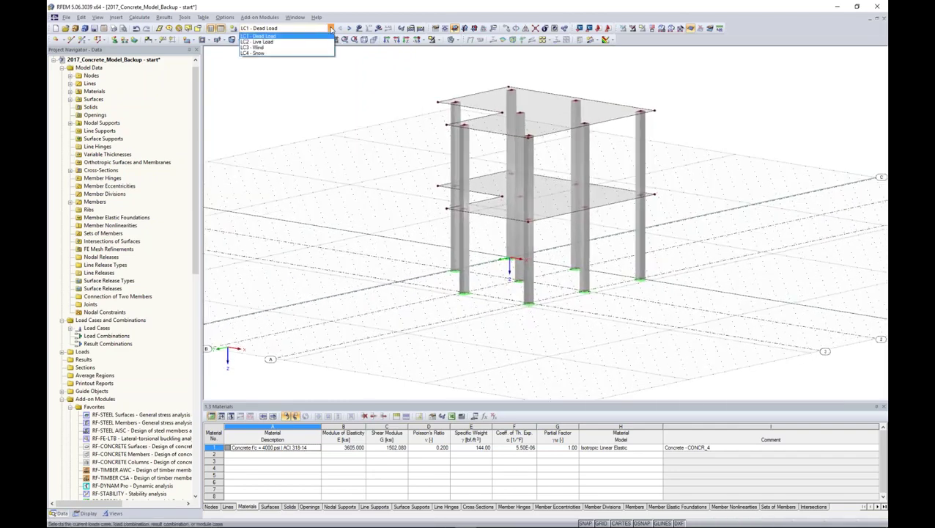
pyautogui.click(313, 77)
pyautogui.scroll(2, 411, 202)
# Display the loads and go through the load cases to inspect the member loads of LC3 - Wind
pyautogui.click(359, 29)
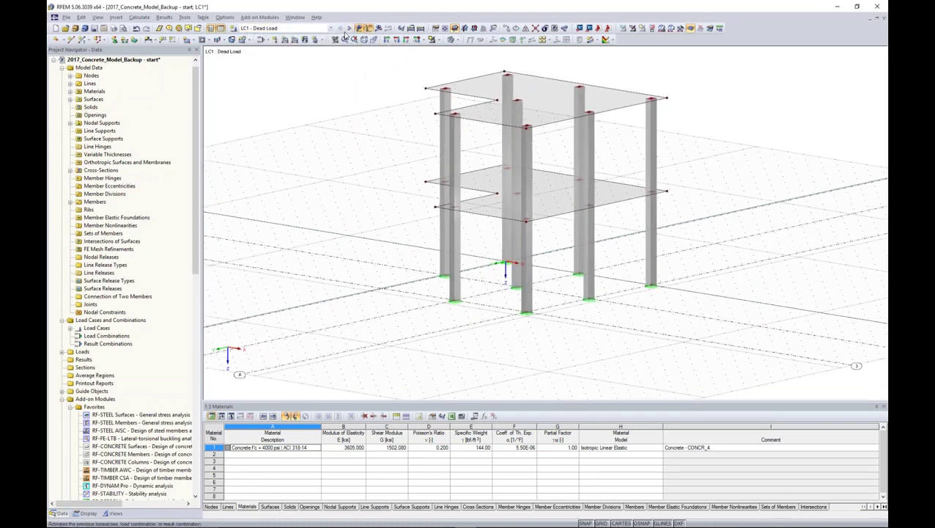
pyautogui.click(349, 28)
pyautogui.click(349, 29)
pyautogui.keyDown('ctrl'); pyautogui.moveTo(366, 88); pyautogui.dragTo(383, 211, button='middle'); pyautogui.keyUp('ctrl')
pyautogui.click(340, 28)
pyautogui.click(349, 29)
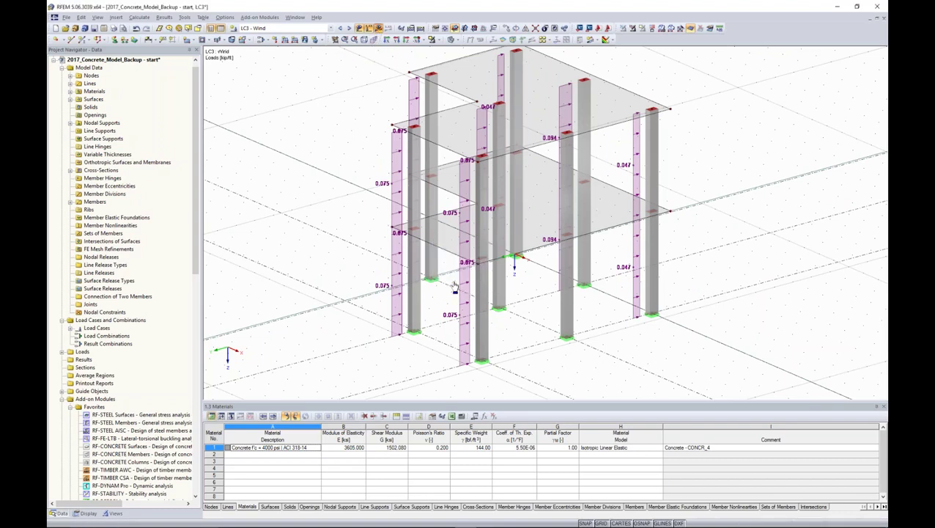
# Calculate load case LC3 - Wind and view the global deformations of the building
pyautogui.click(388, 28)
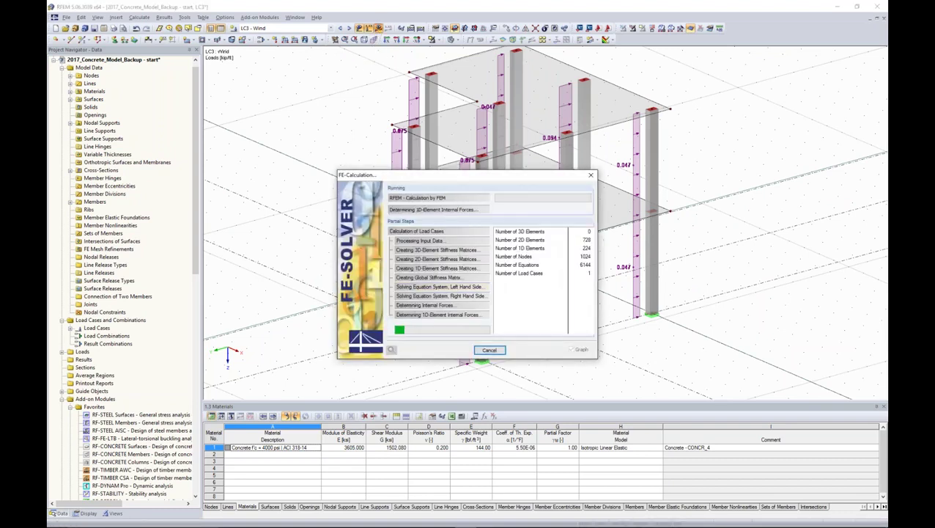
pyautogui.moveTo(550, 311); pyautogui.dragTo(501, 143, button='middle')
pyautogui.scroll(-1, 516, 323)
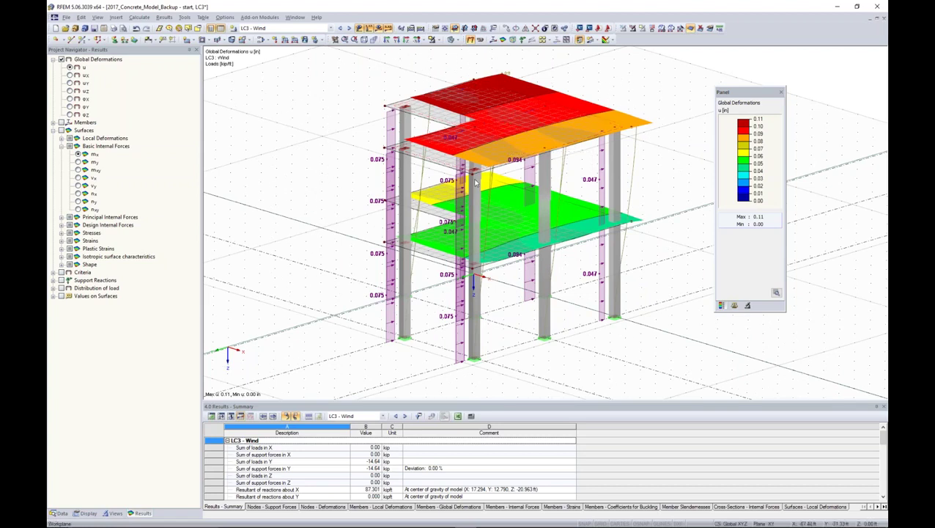
# Examine the imported concrete material's description and its comment holding the Revit material name
pyautogui.click(210, 415)
pyautogui.click(585, 482)
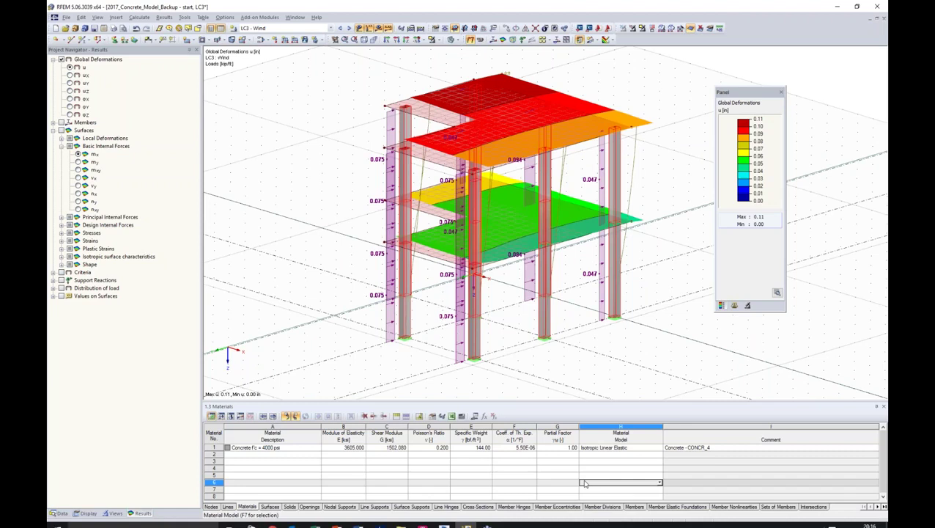
pyautogui.click(731, 447)
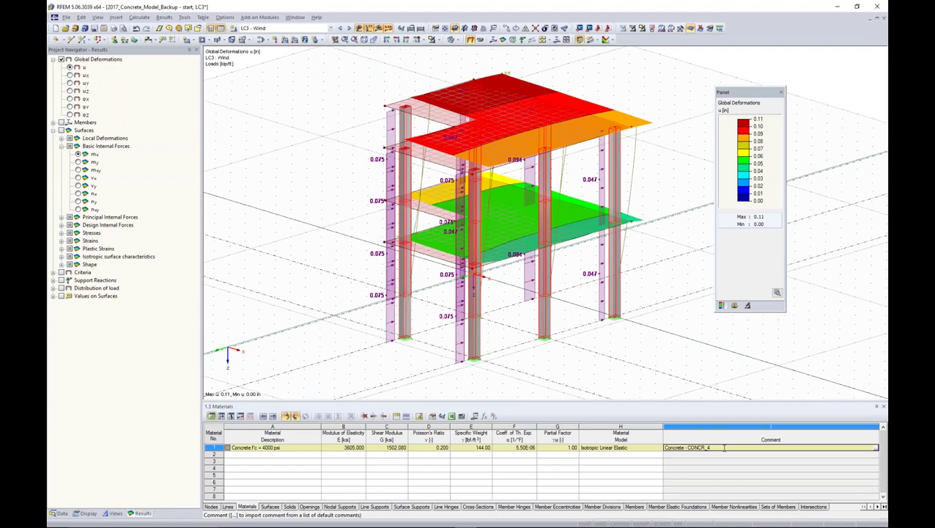
pyautogui.click(319, 451)
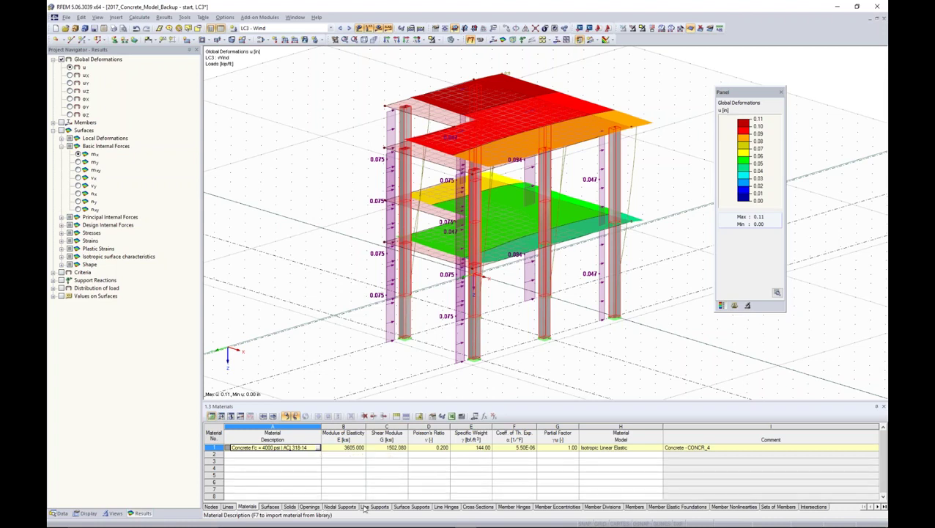
# Examine the imported rectangular column cross-section's description and comment in the cross-section data
pyautogui.click(469, 510)
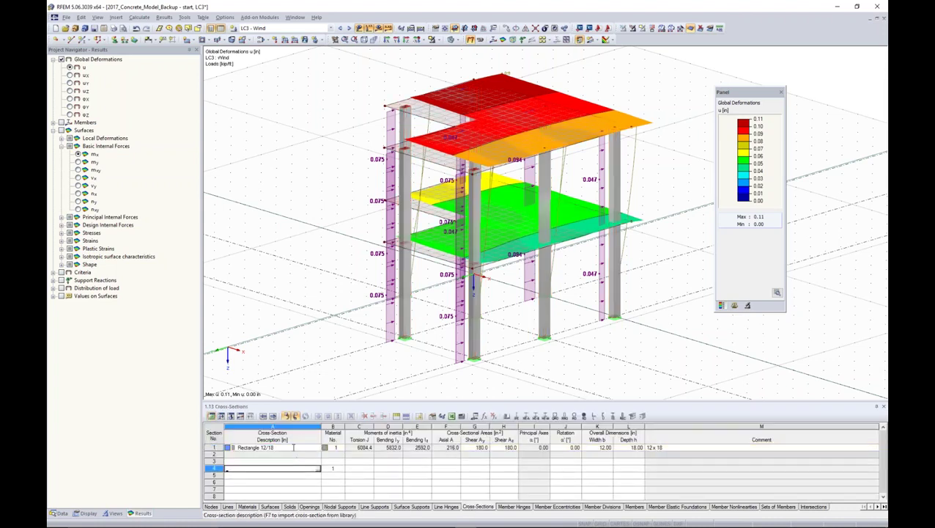
pyautogui.click(671, 448)
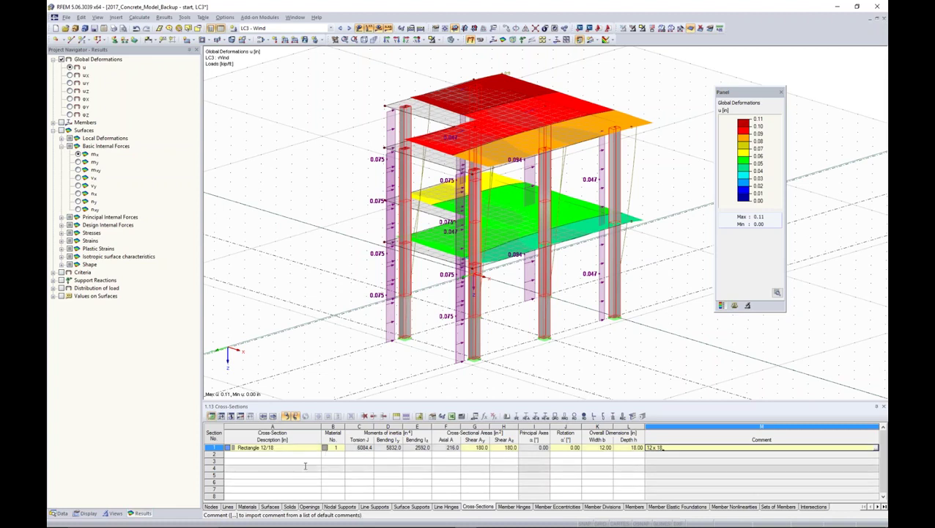
pyautogui.click(294, 448)
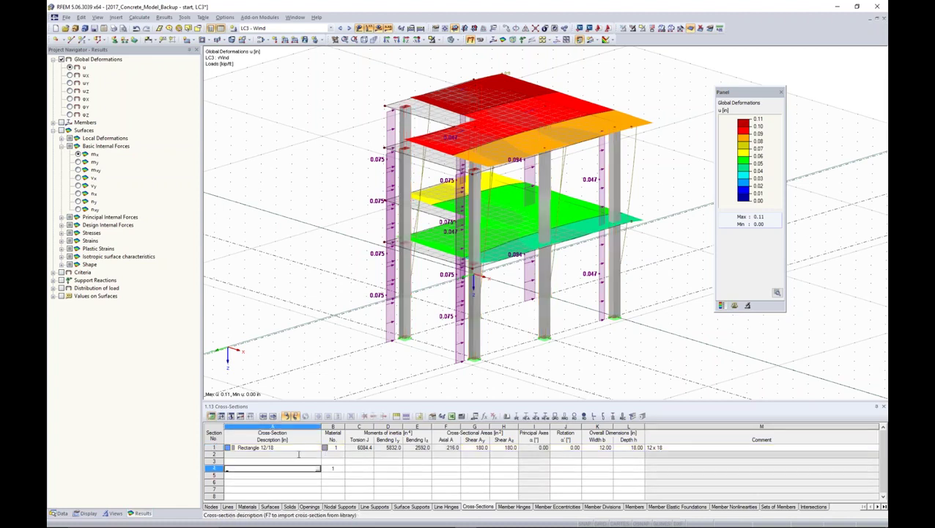
pyautogui.click(275, 461)
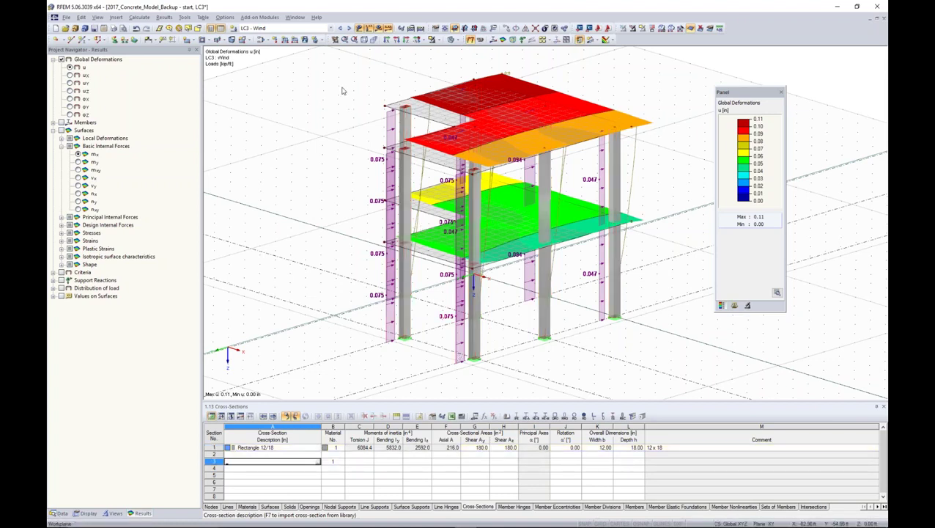
# In LC1 - Dead Load, apply a uniform 30 psf surface load in global ZL direction to the lower and upper slabs
pyautogui.click(340, 28)
pyautogui.click(341, 28)
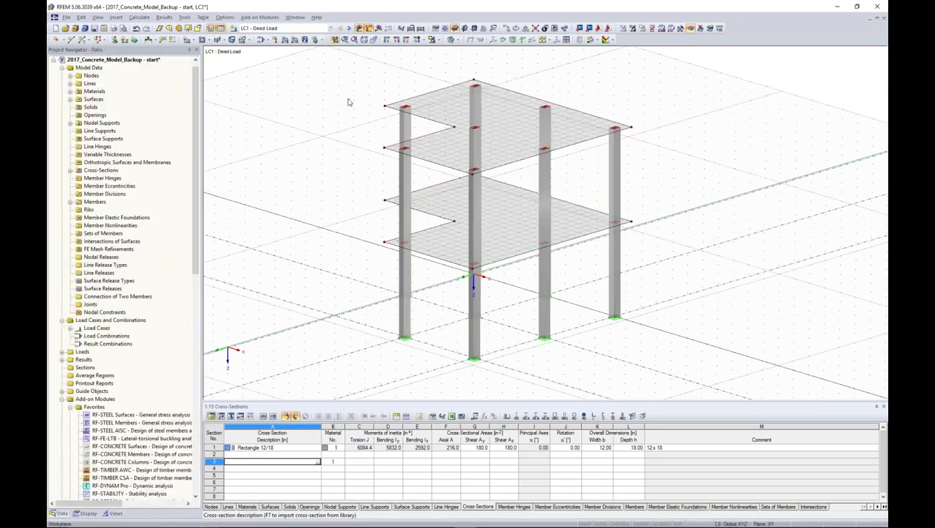
pyautogui.keyDown('ctrl'); pyautogui.moveTo(454, 218); pyautogui.dragTo(373, 238, button='middle'); pyautogui.keyUp('ctrl')
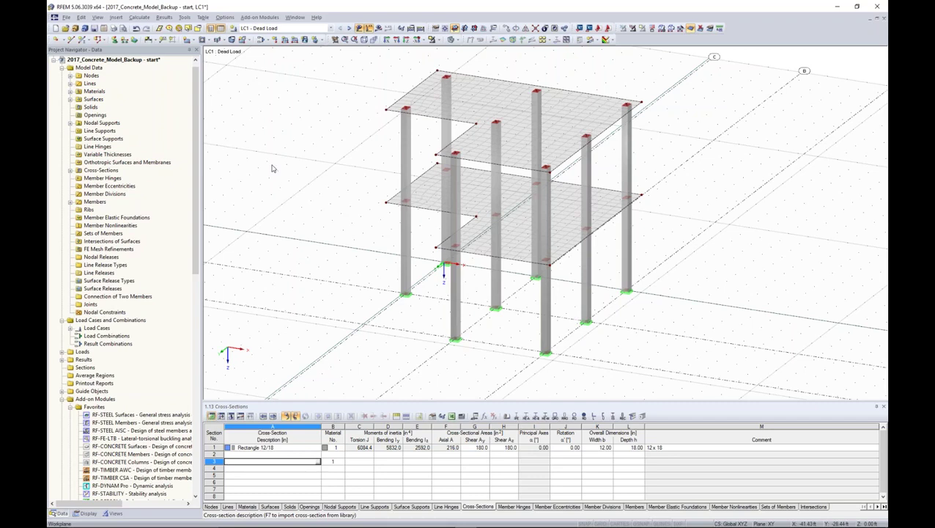
pyautogui.click(304, 42)
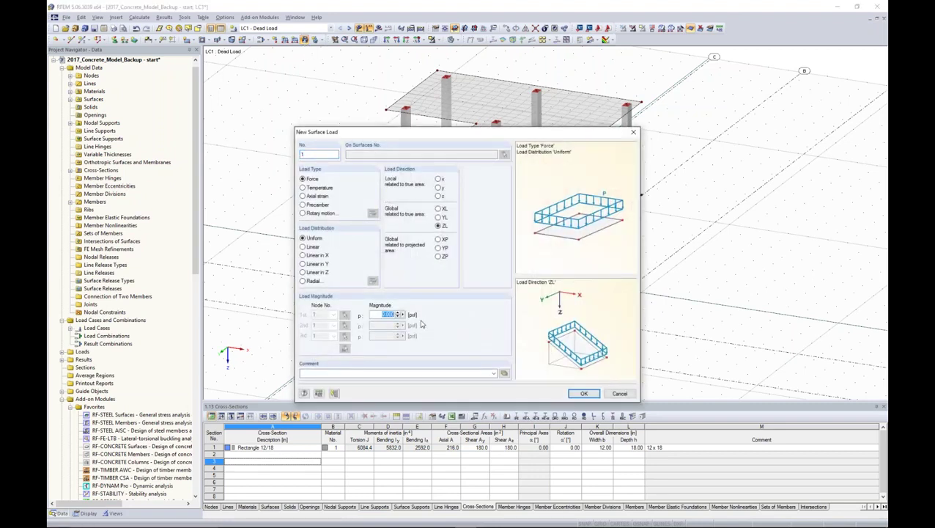
pyautogui.write('30')
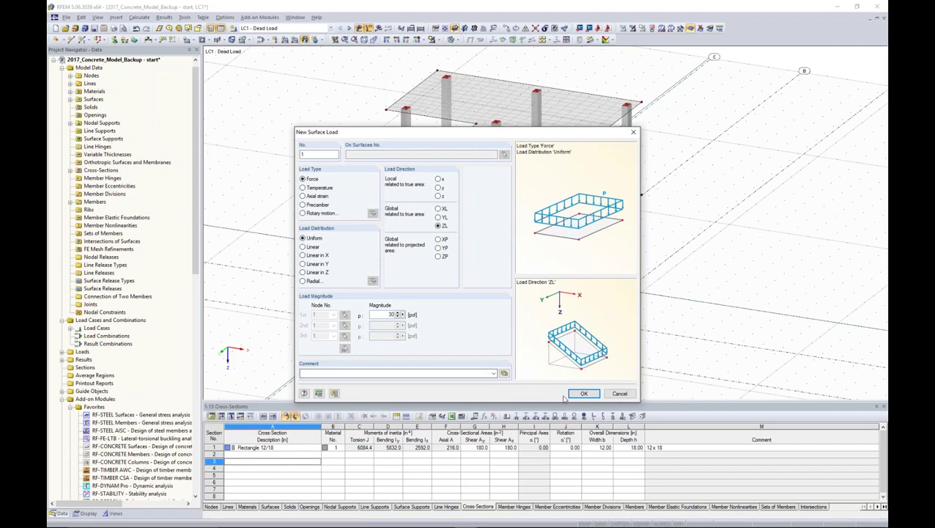
pyautogui.click(584, 393)
pyautogui.click(503, 239)
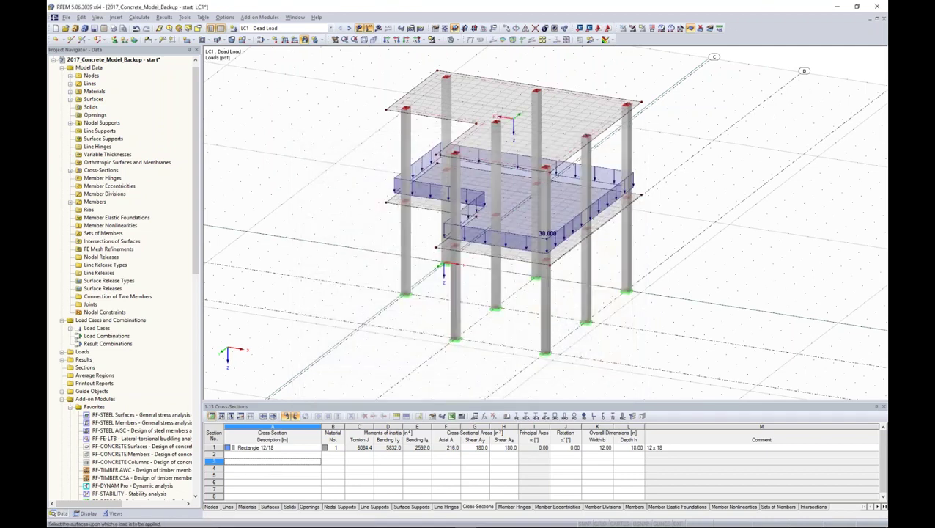
pyautogui.click(495, 117)
# In LC2 - Live Load, apply a uniform 50 psf surface load in global ZL direction to the lower slab
pyautogui.click(349, 28)
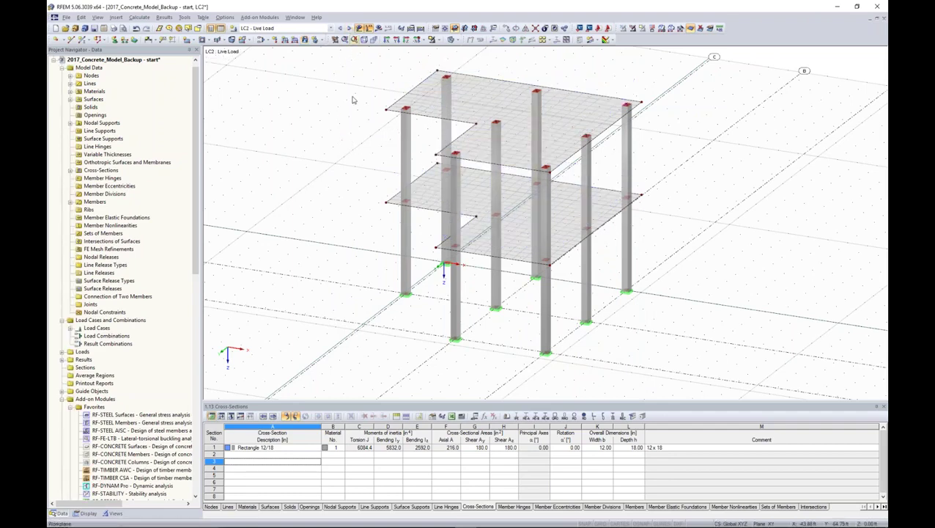
pyautogui.click(305, 39)
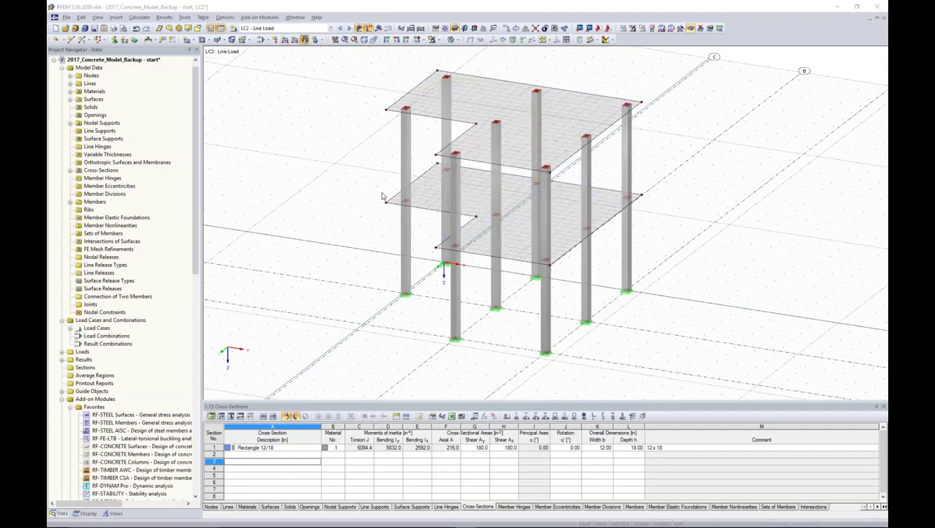
pyautogui.moveTo(378, 315); pyautogui.dragTo(401, 316)
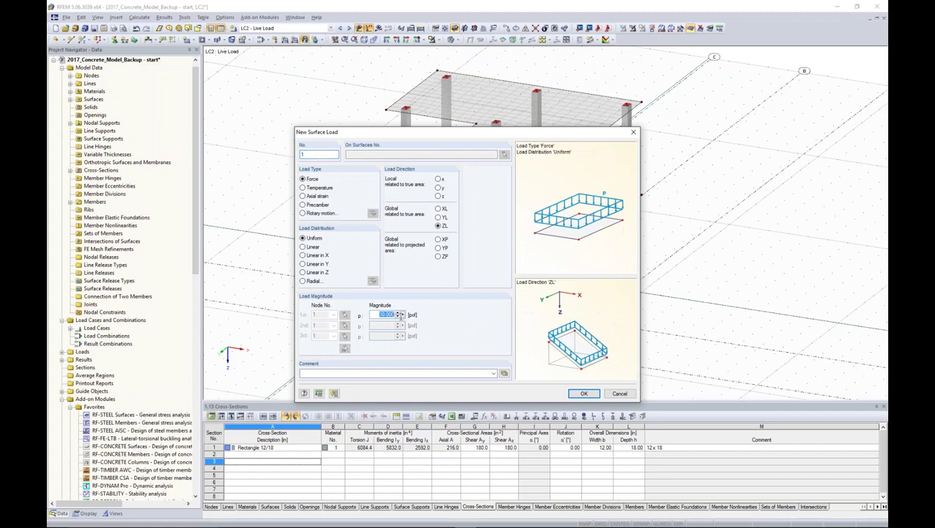
pyautogui.write('50')
pyautogui.click(584, 393)
pyautogui.click(509, 216)
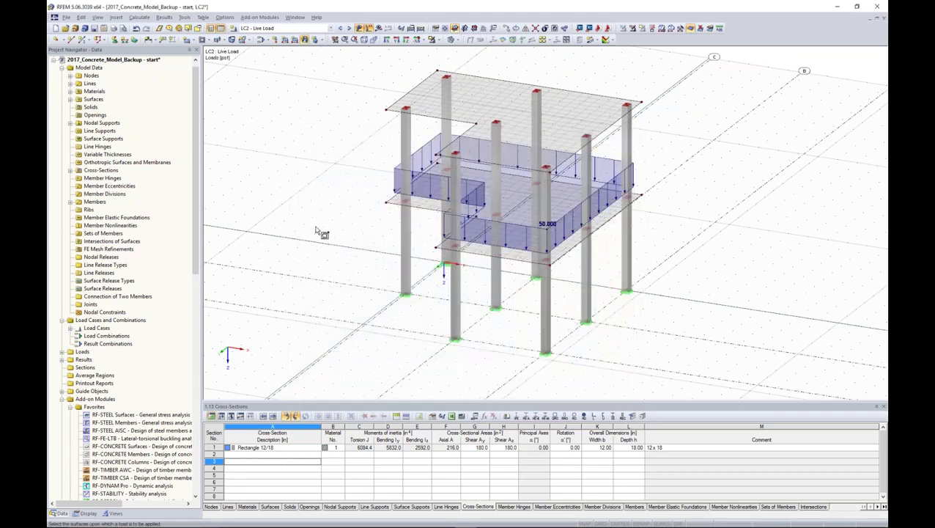
# In LC2 - Live Load, apply a uniform surface load to the upper slab and set its magnitude to 30 psf
pyautogui.click(437, 111)
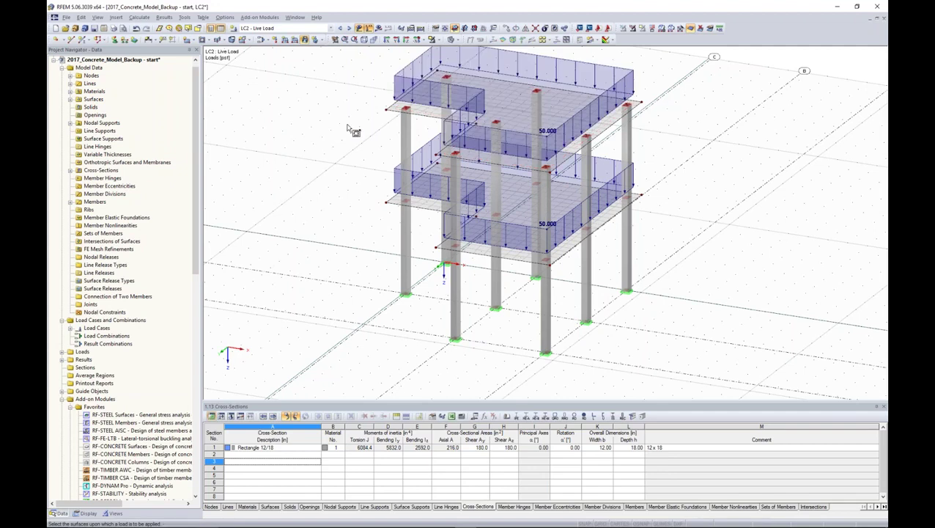
pyautogui.doubleClick(412, 86)
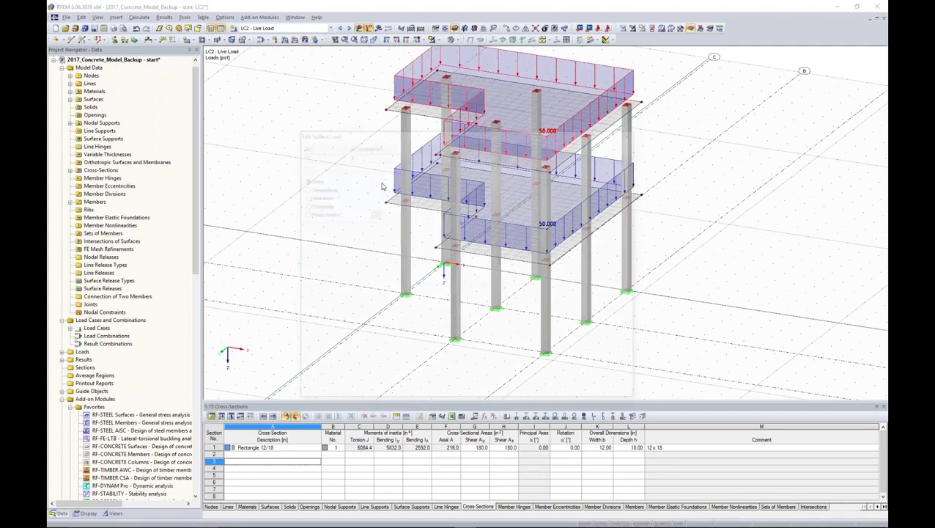
pyautogui.write('30')
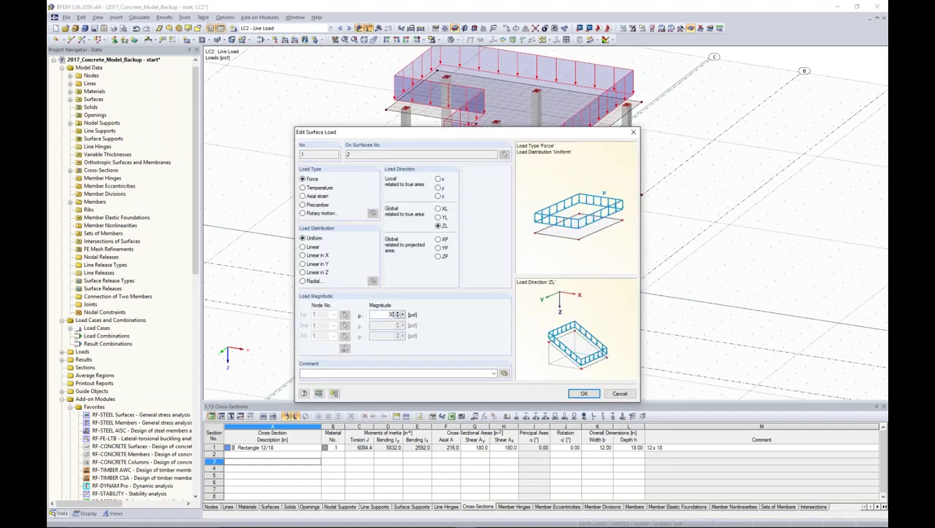
pyautogui.press('Return')
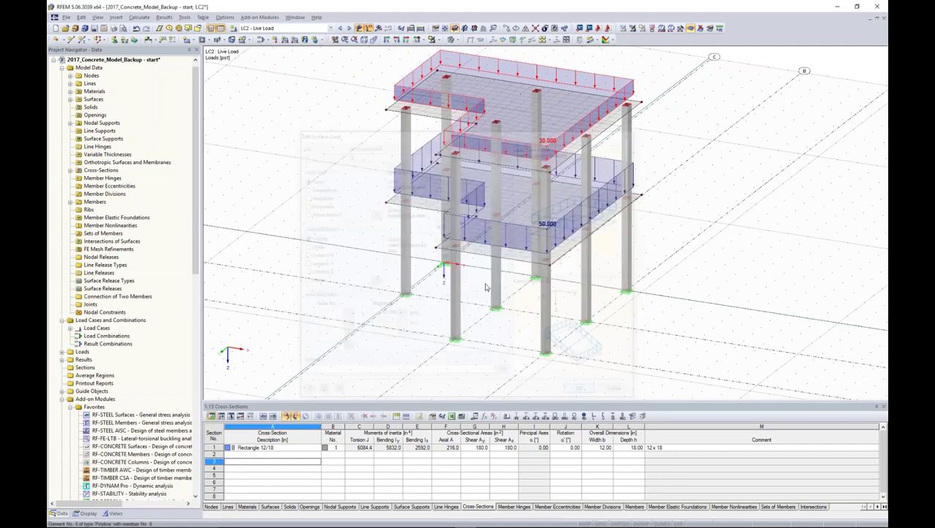
# In LC4 - Snow, apply a uniform 30 psf surface load to the upper slab in the projected global ZP direction
pyautogui.moveTo(477, 281); pyautogui.dragTo(467, 293, button='middle')
pyautogui.keyDown('ctrl'); pyautogui.moveTo(530, 239); pyautogui.dragTo(504, 231, button='middle'); pyautogui.keyUp('ctrl')
pyautogui.click(348, 29)
pyautogui.click(349, 29)
pyautogui.keyDown('ctrl'); pyautogui.moveTo(461, 147); pyautogui.dragTo(439, 158, button='middle'); pyautogui.keyUp('ctrl')
pyautogui.click(435, 161)
pyautogui.click(304, 40)
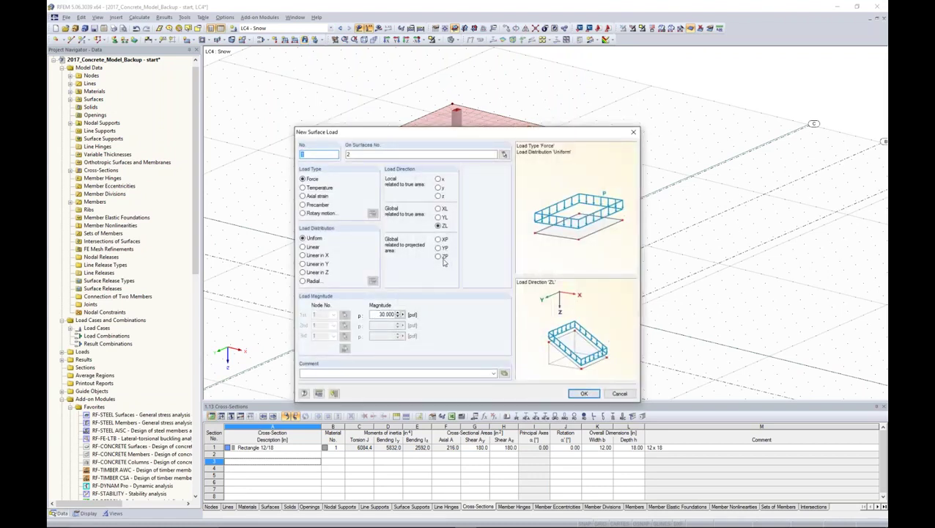
pyautogui.click(439, 258)
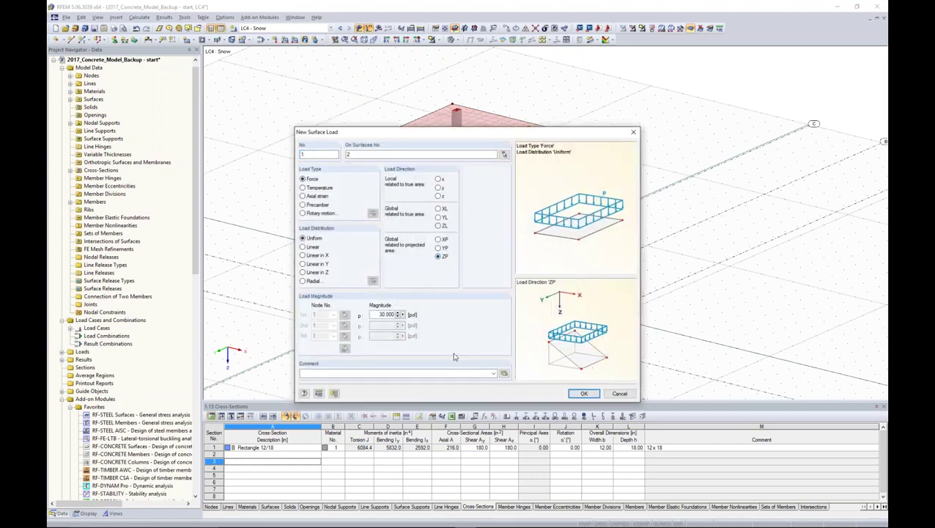
pyautogui.click(438, 226)
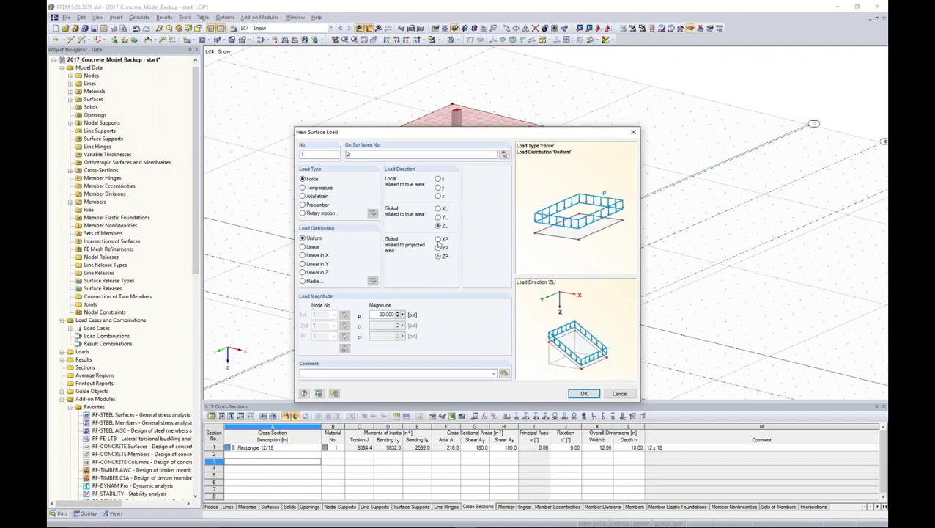
pyautogui.click(440, 257)
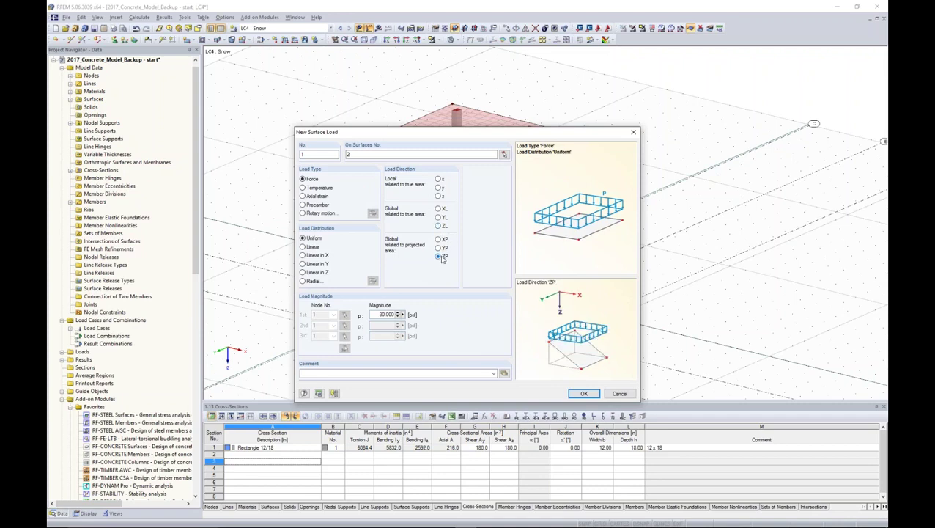
pyautogui.click(584, 394)
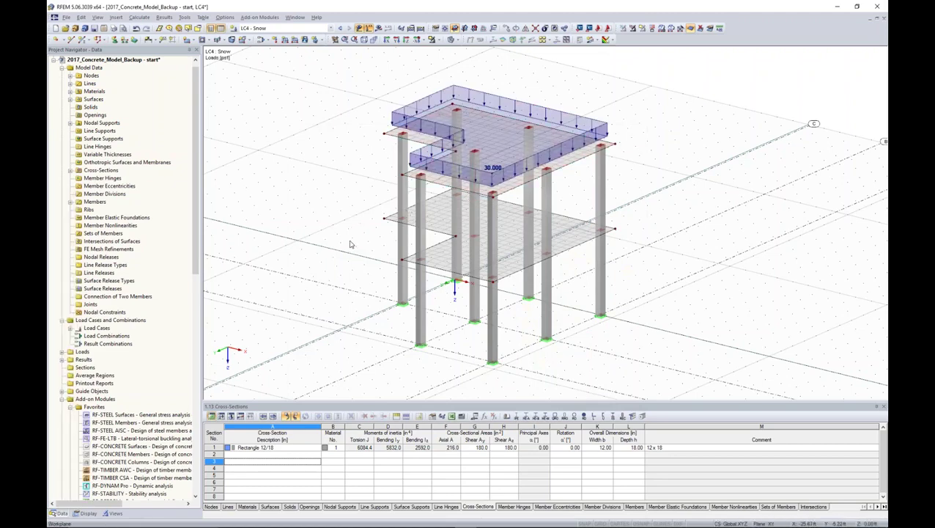
# Set the model's load case and combination classification to ASCE 7-10 and enable automatic creation of load combinations
pyautogui.keyDown('ctrl'); pyautogui.moveTo(382, 203); pyautogui.dragTo(310, 203, button='middle'); pyautogui.keyUp('ctrl')
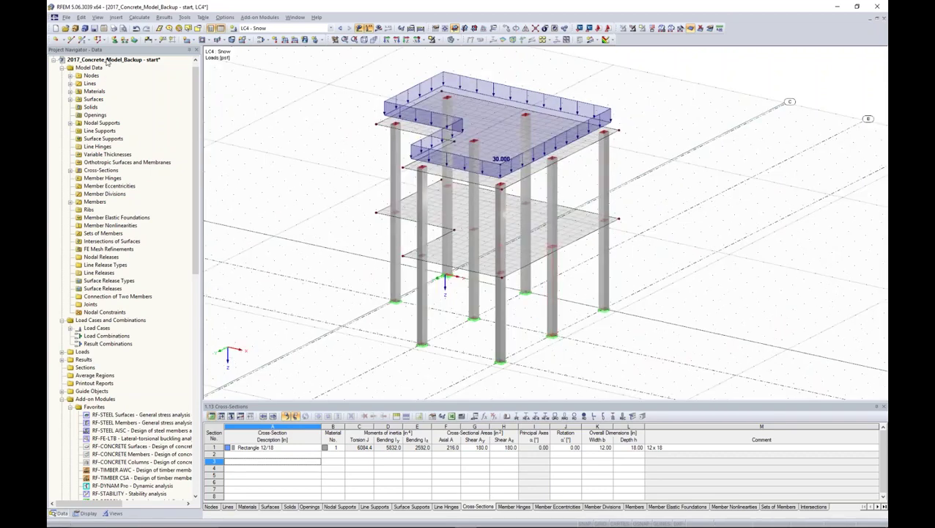
pyautogui.click(331, 28)
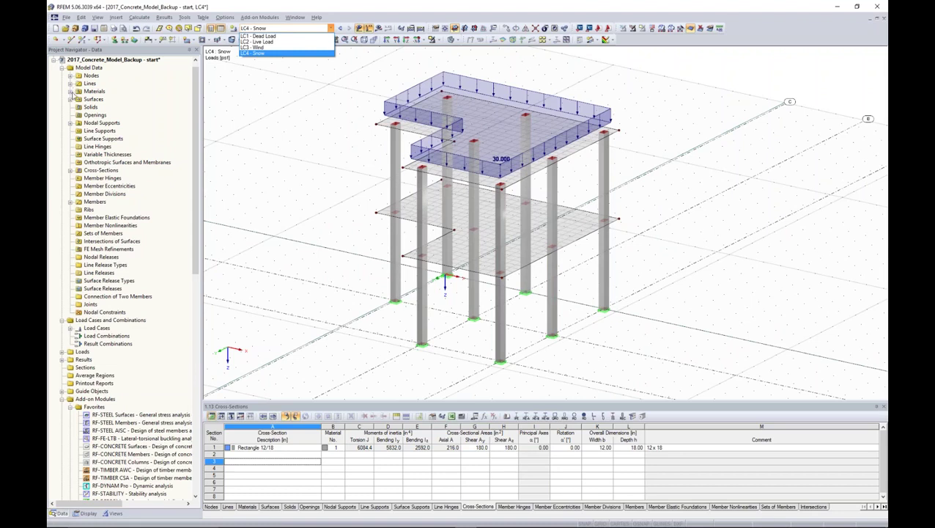
pyautogui.click(72, 94)
pyautogui.click(71, 92)
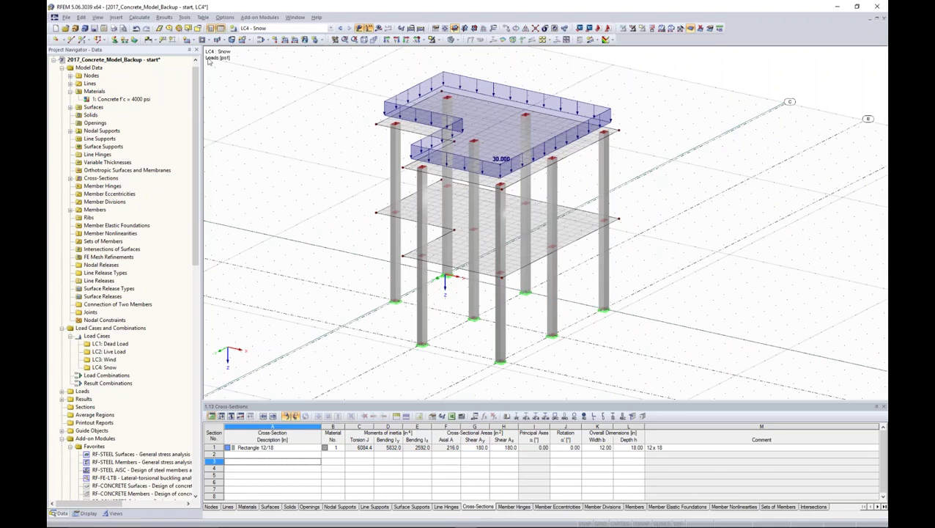
pyautogui.rightClick(124, 61)
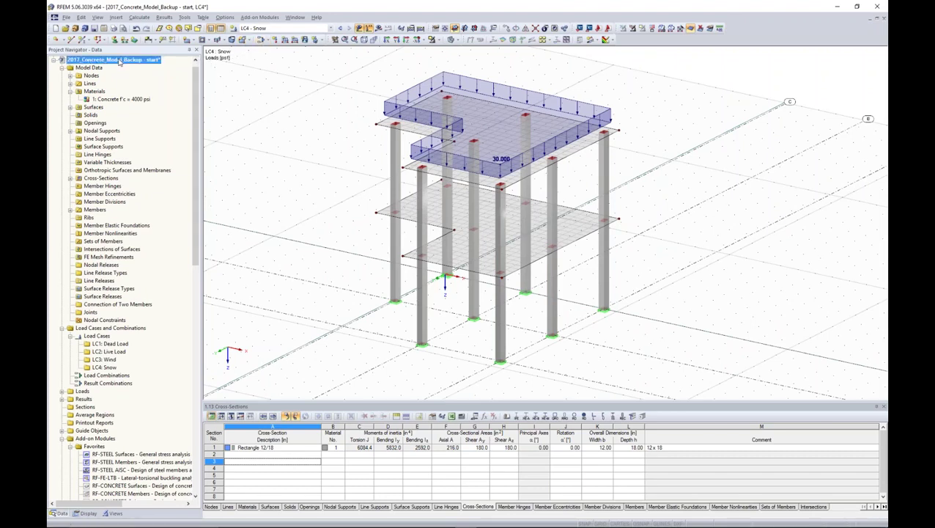
pyautogui.press('Escape')
pyautogui.click(510, 265)
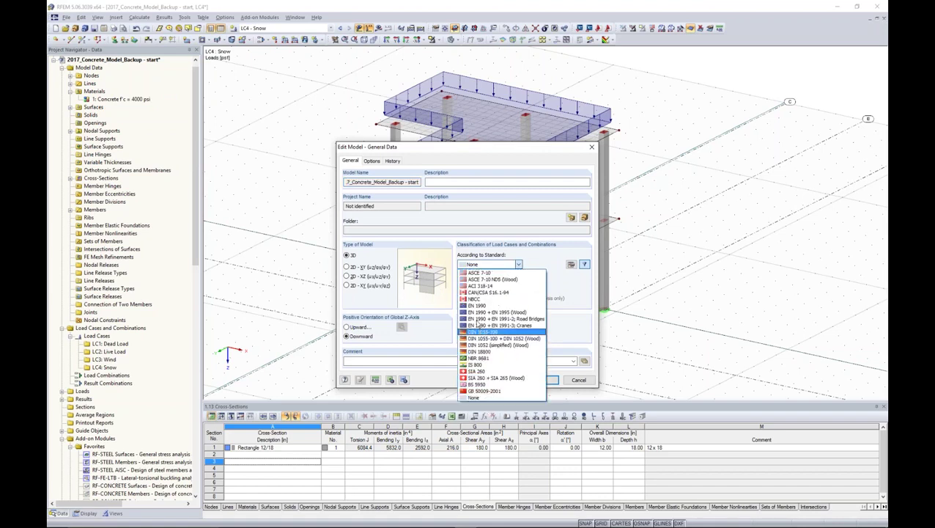
pyautogui.click(494, 275)
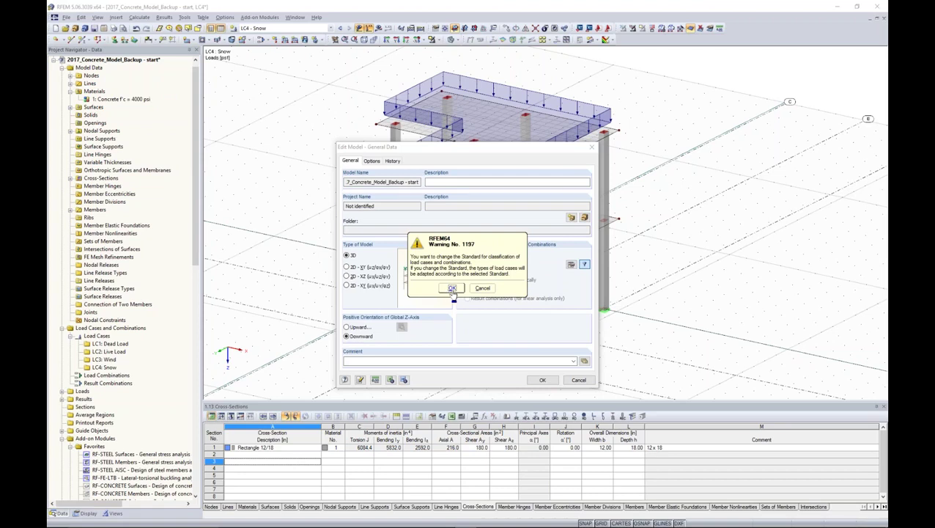
pyautogui.click(451, 287)
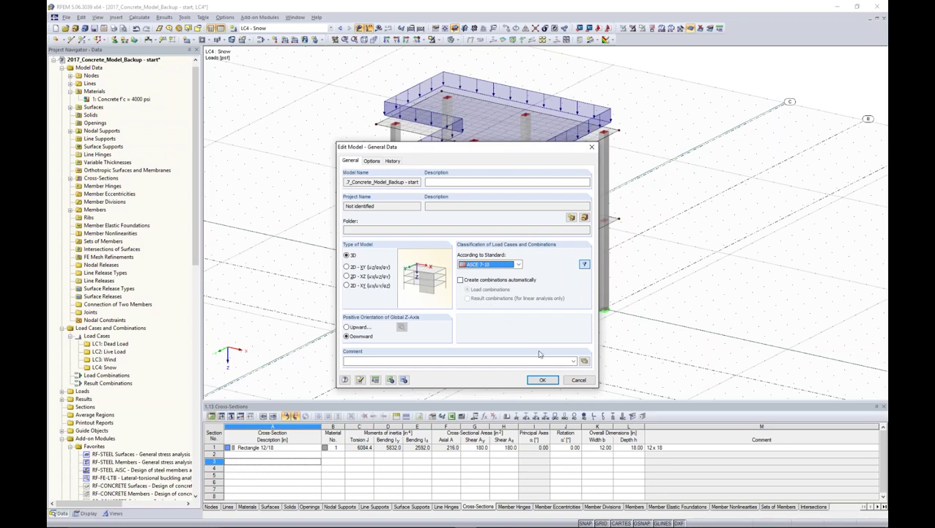
pyautogui.click(461, 280)
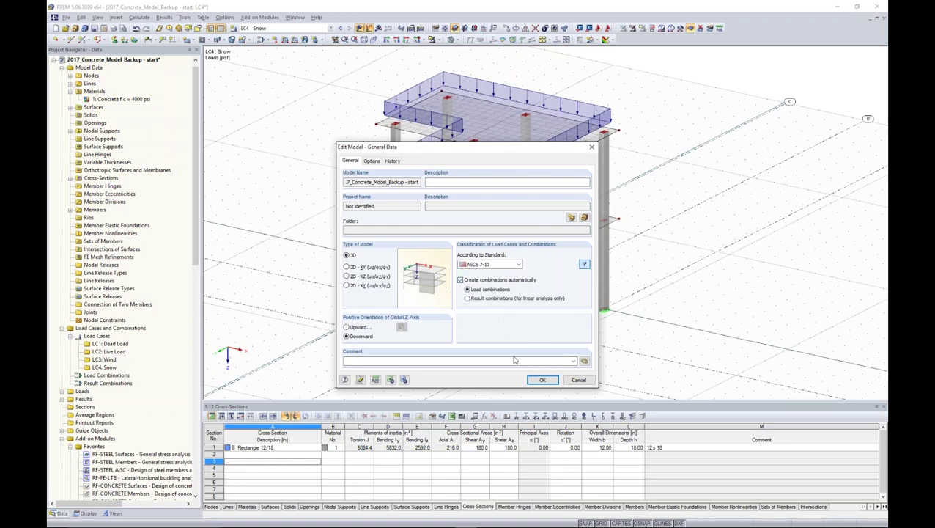
pyautogui.click(545, 380)
# Examine the generated load combinations, checking the factors of CO2 to CO4, and the loading contained in result combination RC1
pyautogui.click(328, 28)
pyautogui.click(327, 28)
pyautogui.click(328, 28)
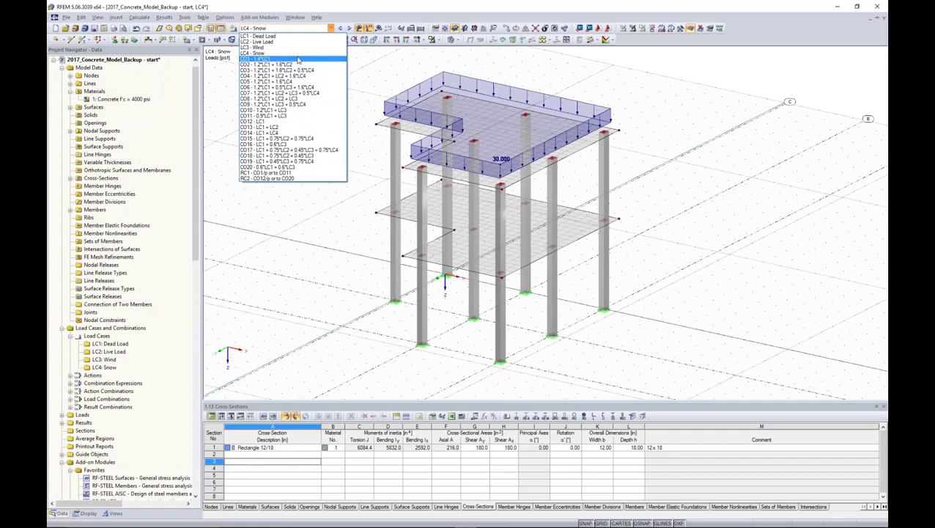
pyautogui.click(356, 68)
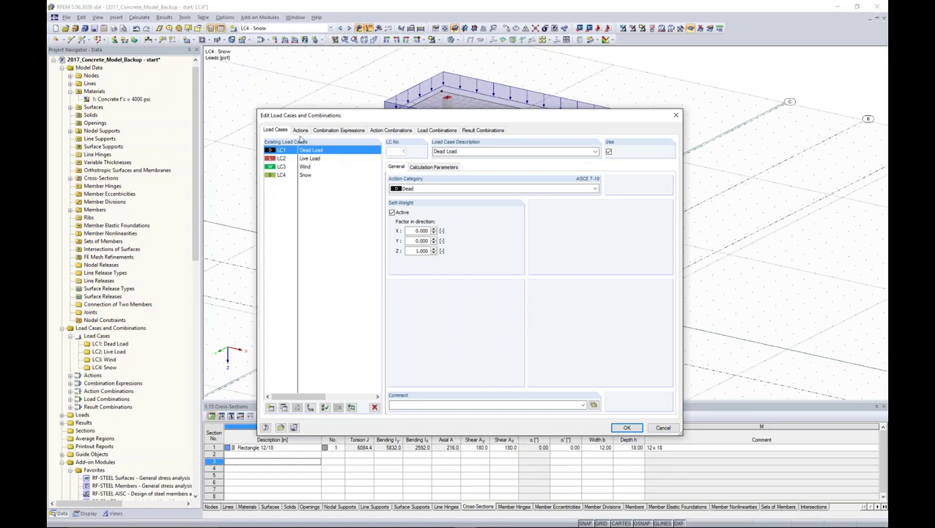
pyautogui.click(427, 131)
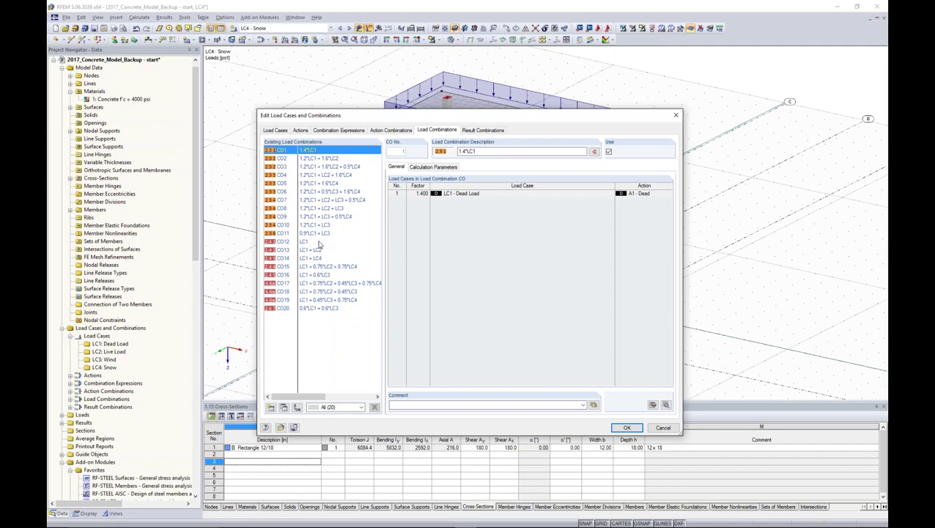
pyautogui.click(322, 158)
pyautogui.click(323, 167)
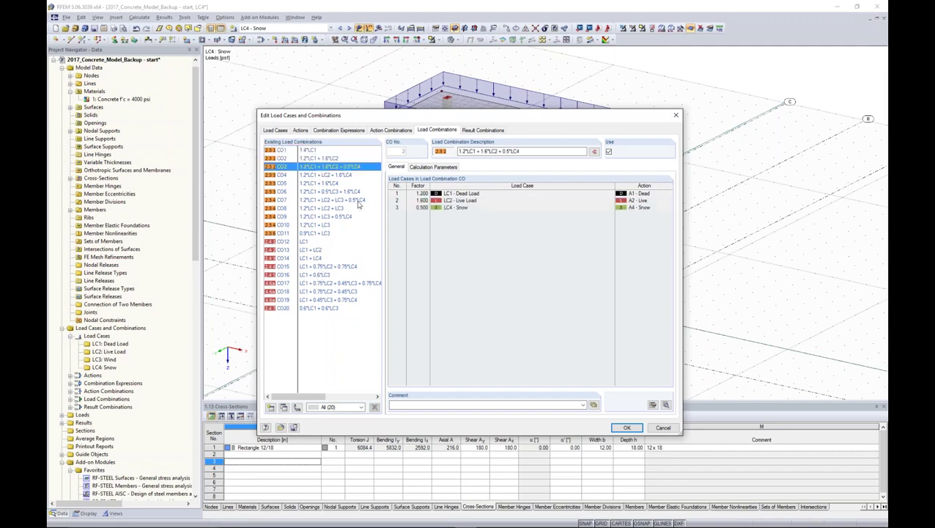
pyautogui.click(314, 176)
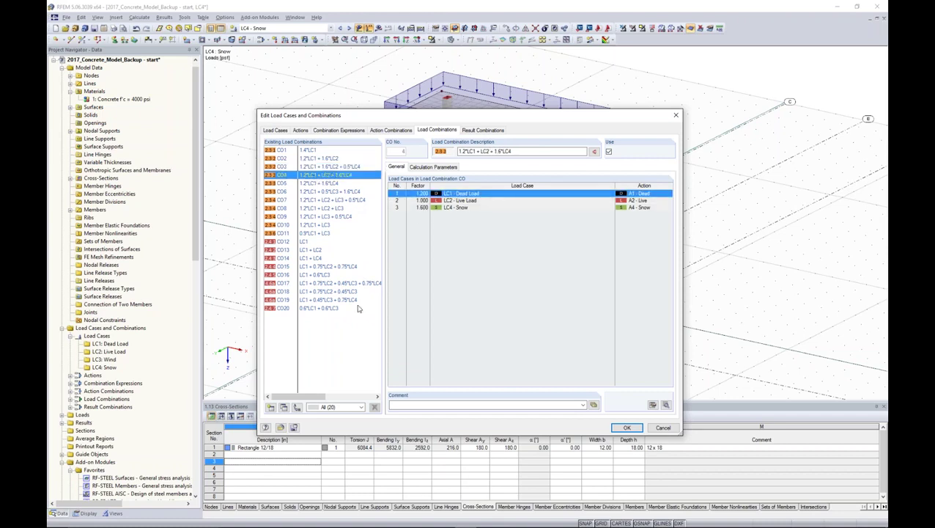
pyautogui.click(481, 130)
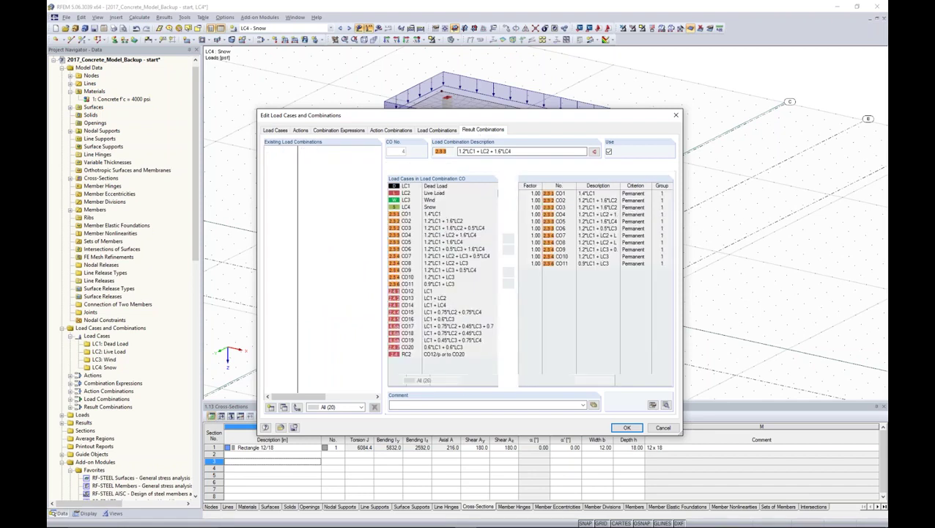
pyautogui.click(581, 256)
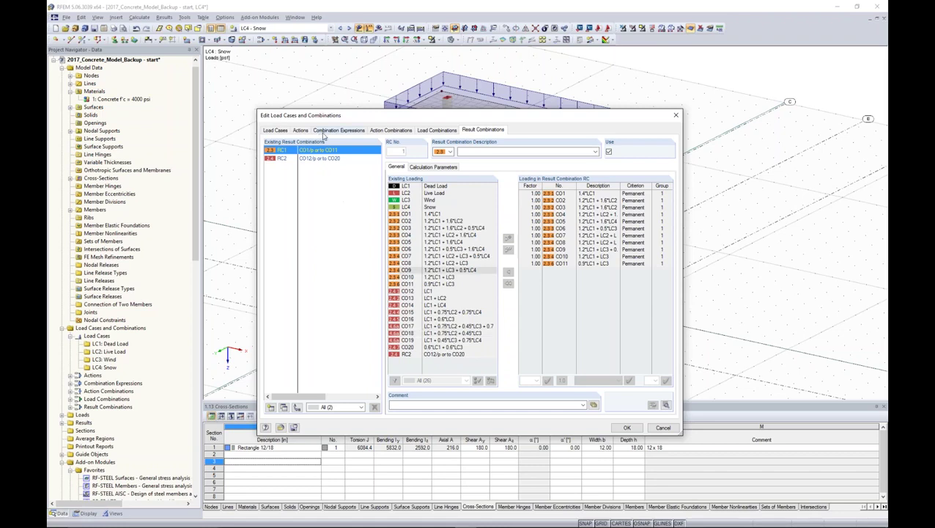
# Set the method of analysis to geometrically linear analysis for all load combinations CO1 to CO20
pyautogui.click(435, 130)
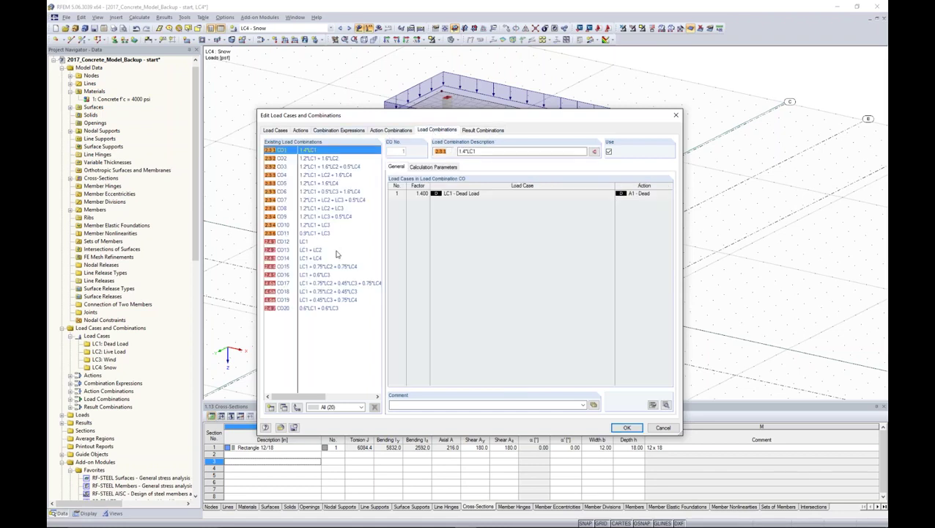
pyautogui.keyDown('shift'); pyautogui.click(322, 308); pyautogui.keyUp('shift')
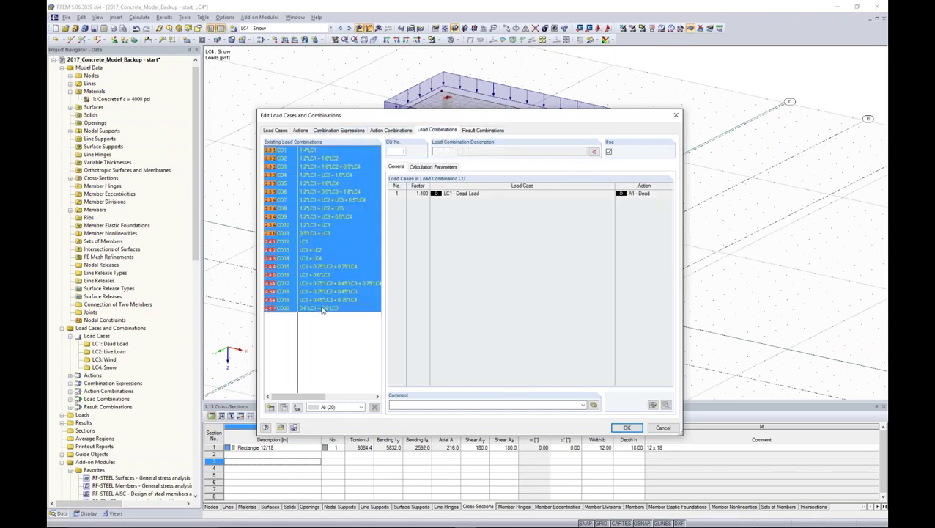
pyautogui.click(420, 167)
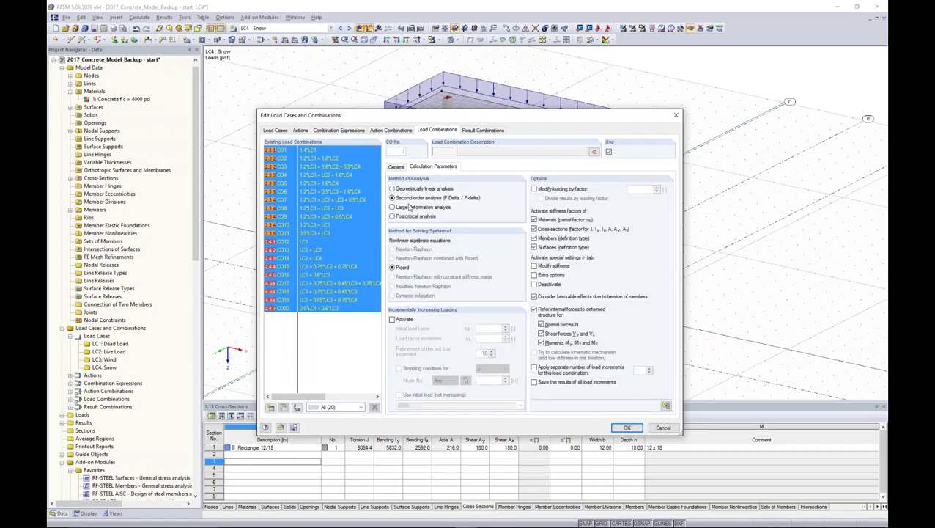
pyautogui.click(397, 189)
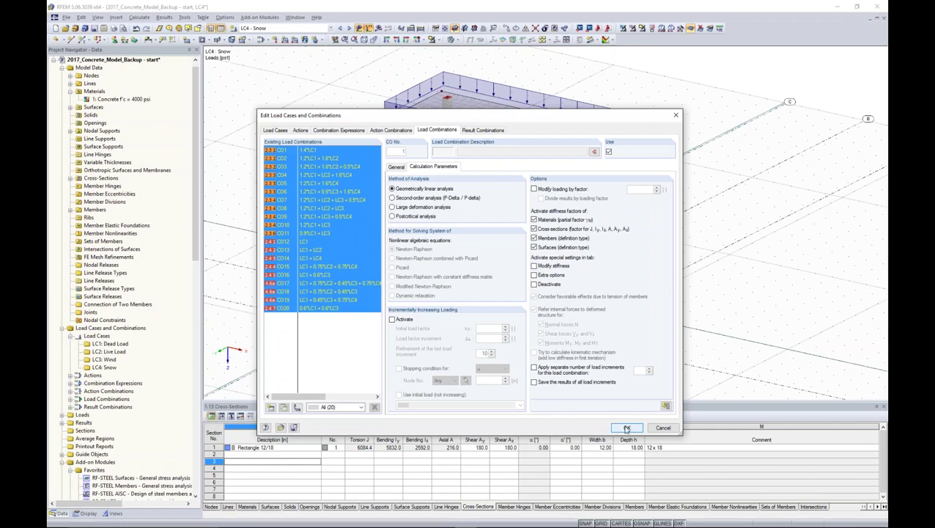
pyautogui.press('Return')
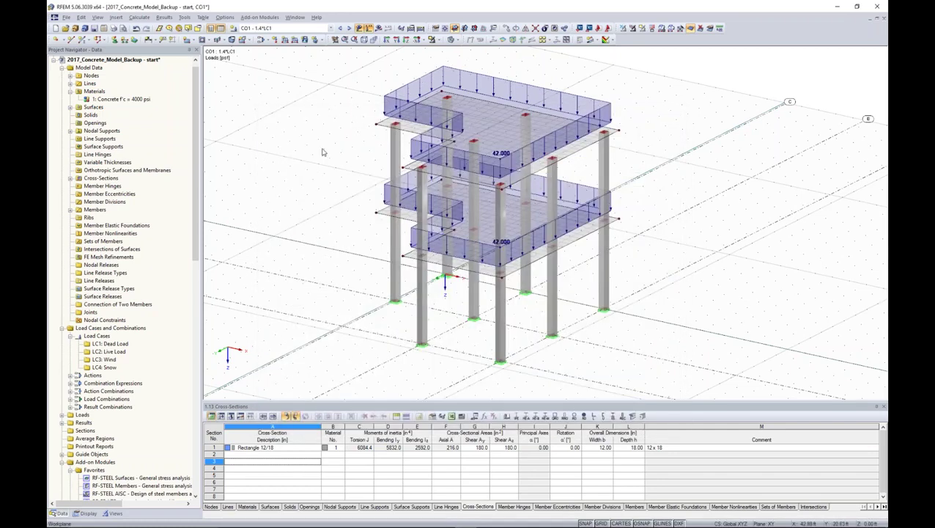
# Calculate all load cases and combinations, then display the surface basic internal forces m-x for CO1
pyautogui.click(145, 19)
pyautogui.click(145, 27)
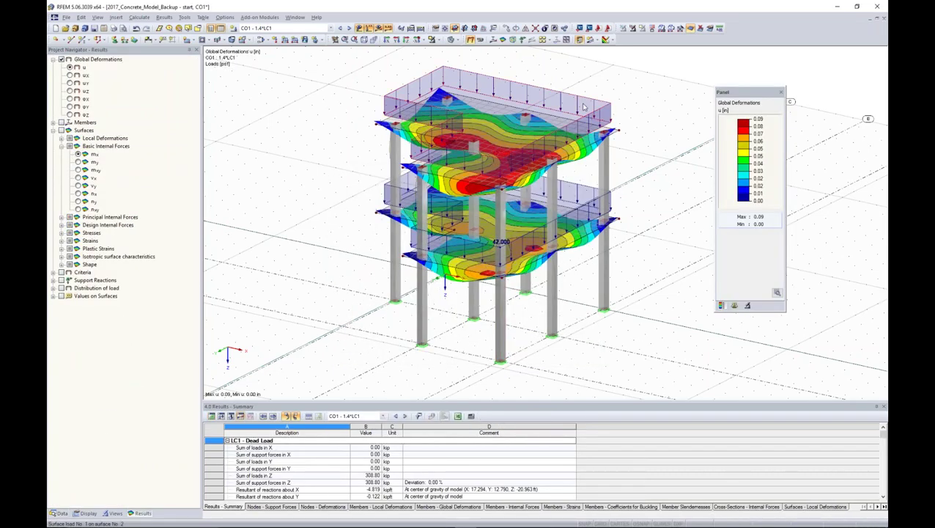
pyautogui.click(503, 39)
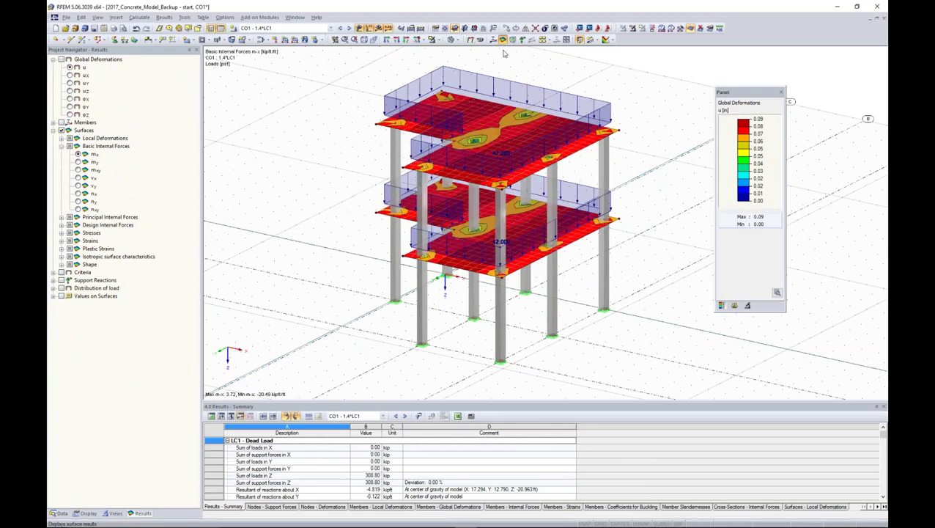
pyautogui.keyDown('ctrl'); pyautogui.moveTo(547, 178); pyautogui.dragTo(467, 148, button='middle'); pyautogui.keyUp('ctrl')
# Switch to Revit and delete the middle upper-storey column at the building end opposite the slab notch, including its analytical column
pyautogui.click(445, 520)
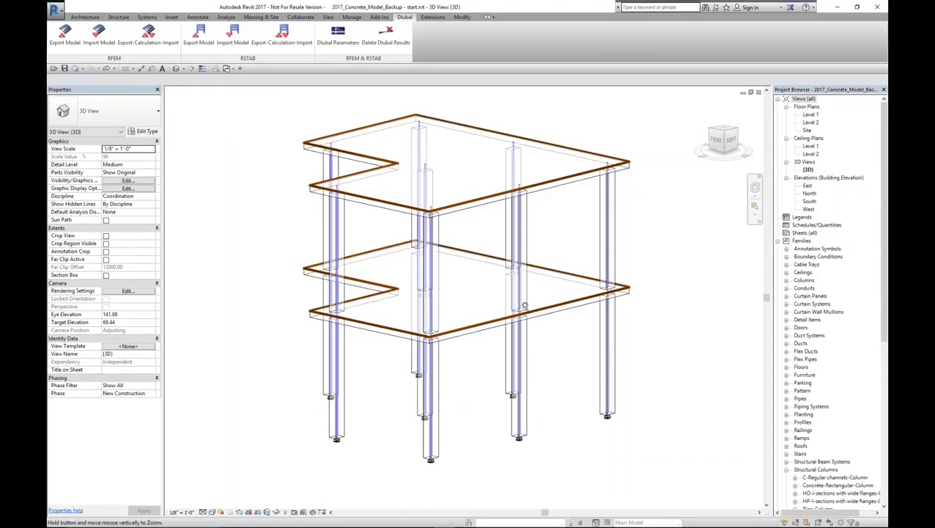
pyautogui.keyDown('shift'); pyautogui.moveTo(524, 305); pyautogui.dragTo(533, 211, button='middle'); pyautogui.keyUp('shift')
pyautogui.moveTo(533, 212); pyautogui.dragTo(532, 210)
pyautogui.press('Delete')
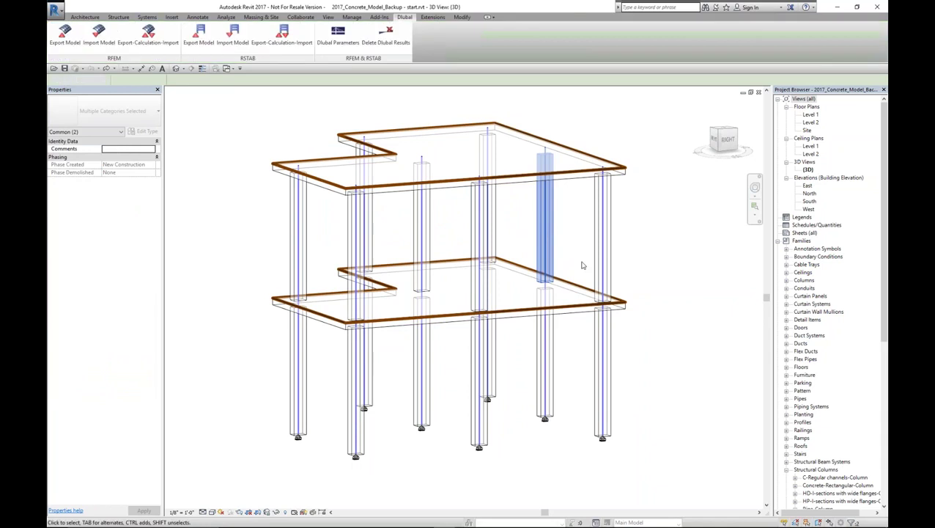
# Cut a rectangular opening about 48 in wide in the Level 2 floor, near the end where the upper column was deleted, and finish the boundary
pyautogui.keyDown('shift'); pyautogui.moveTo(577, 251); pyautogui.dragTo(486, 335, button='middle'); pyautogui.keyUp('shift')
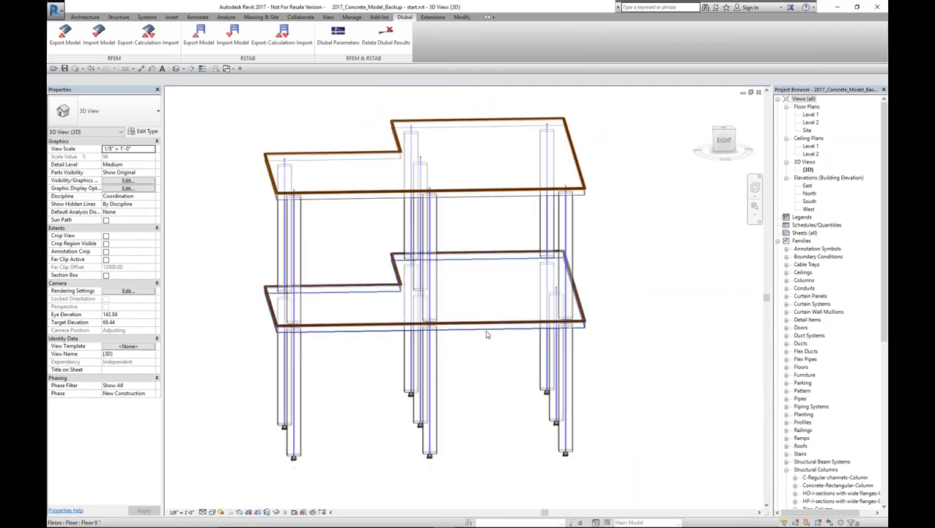
pyautogui.click(485, 331)
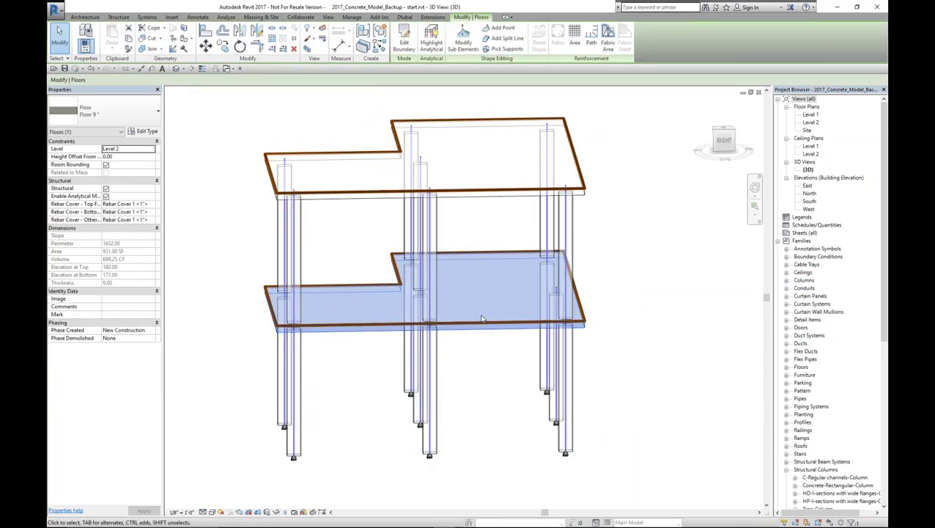
pyautogui.click(409, 48)
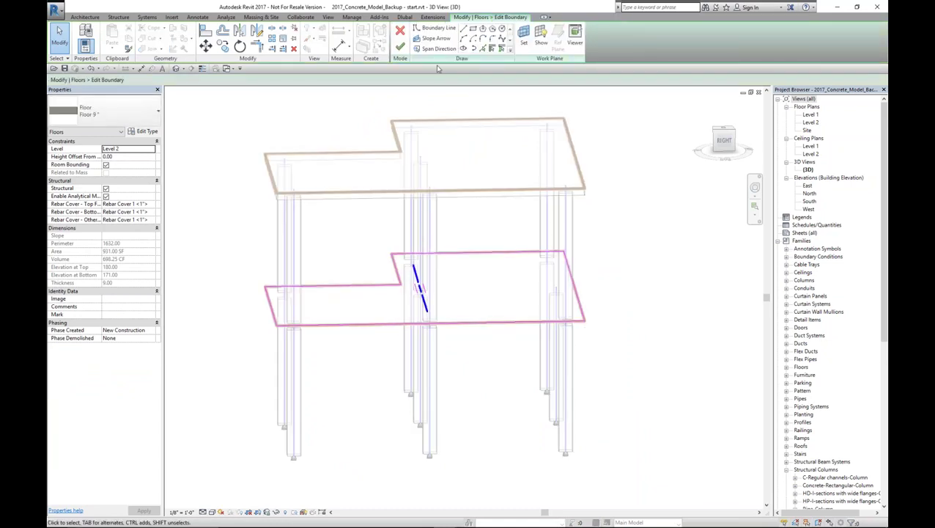
pyautogui.click(473, 27)
pyautogui.click(477, 277)
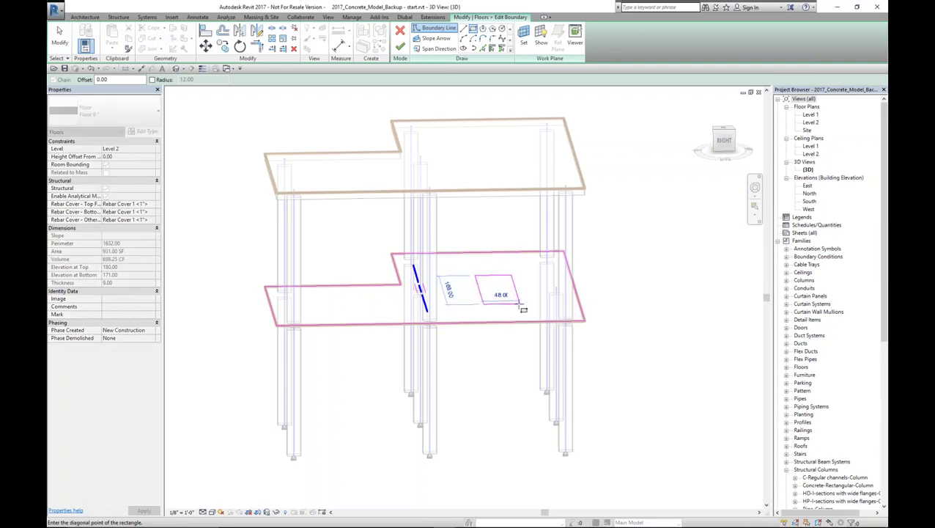
pyautogui.click(522, 310)
pyautogui.click(400, 46)
pyautogui.keyDown('shift'); pyautogui.moveTo(456, 373); pyautogui.dragTo(561, 377, button='middle'); pyautogui.keyUp('shift')
pyautogui.scroll(-2, 543, 383)
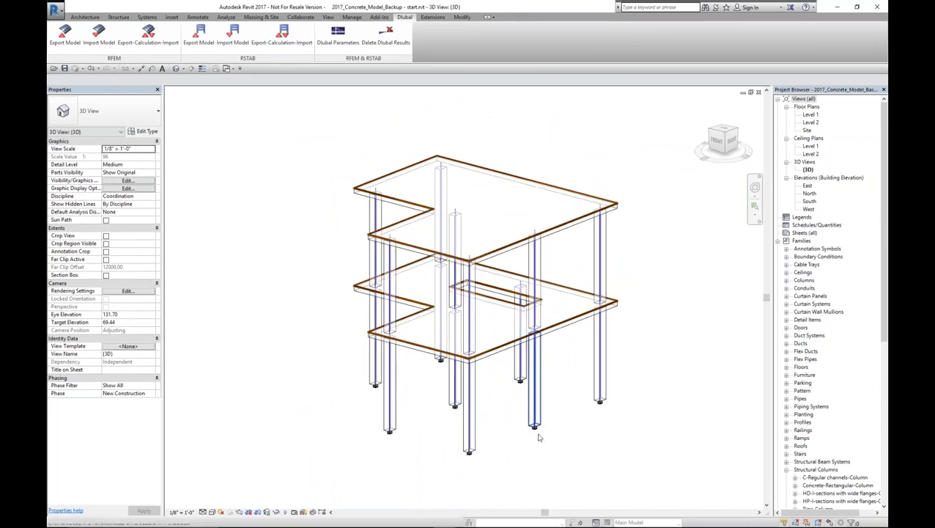
# Export the modified model to RFEM, updating the existing structure and removing absent objects, with loads excluded from the transfer
pyautogui.click(63, 38)
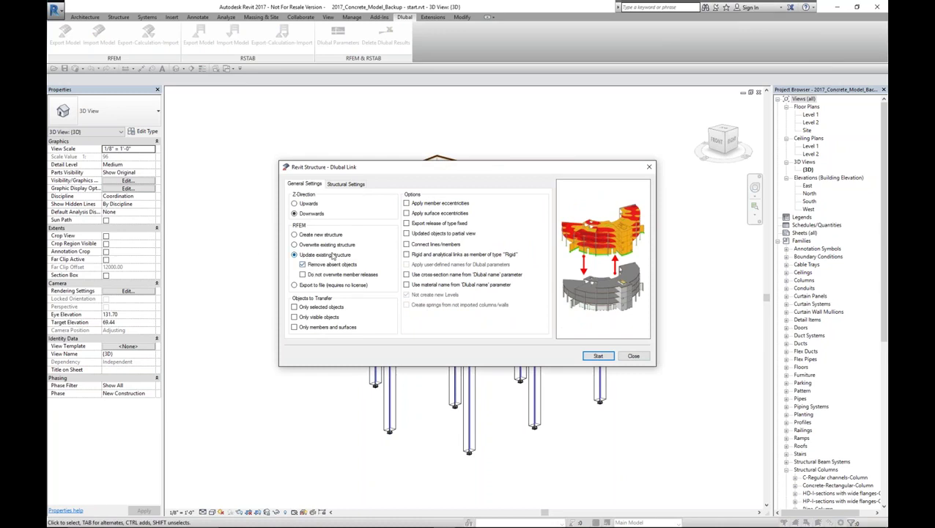
pyautogui.click(345, 184)
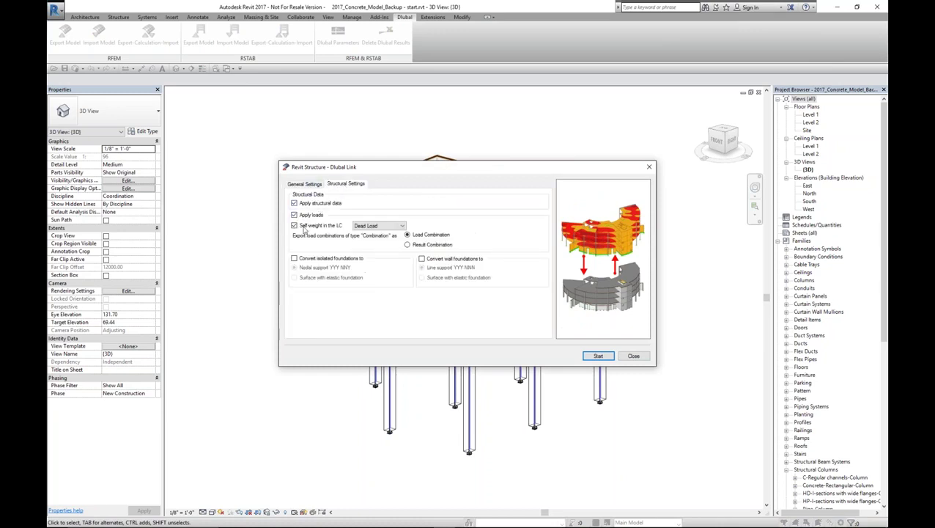
pyautogui.click(295, 215)
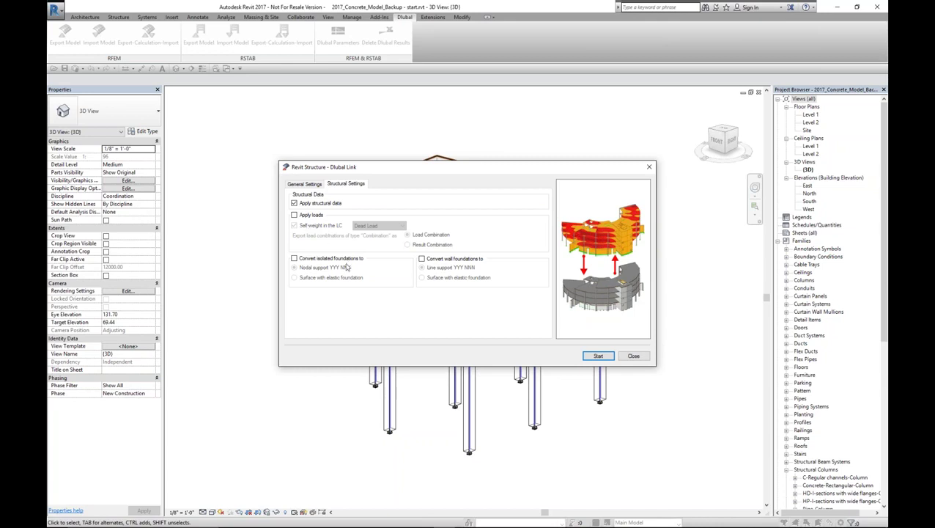
pyautogui.click(598, 356)
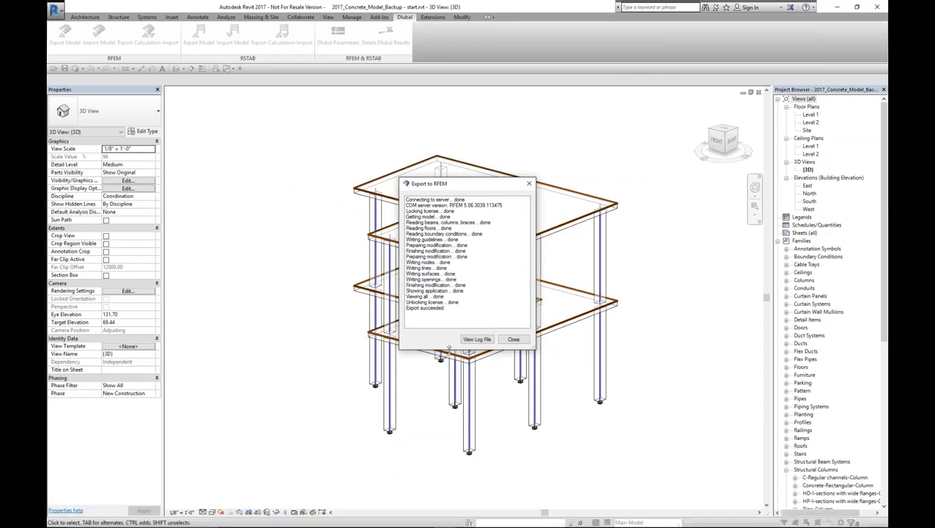
pyautogui.click(514, 339)
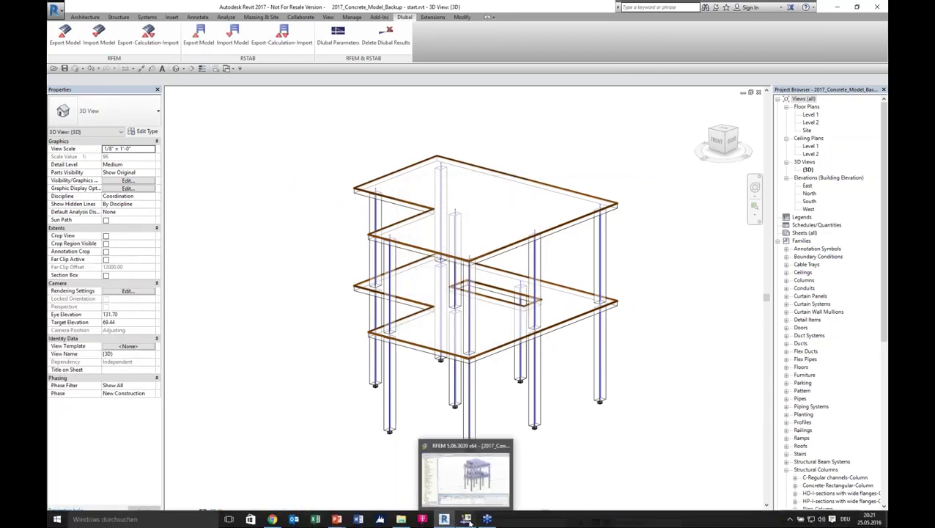
# Switch to RFEM, hide the loads and examine the updated model at the deleted upper column and the new slab opening
pyautogui.click(468, 519)
pyautogui.keyDown('ctrl'); pyautogui.moveTo(484, 294); pyautogui.dragTo(447, 309, button='middle'); pyautogui.keyUp('ctrl')
pyautogui.click(369, 28)
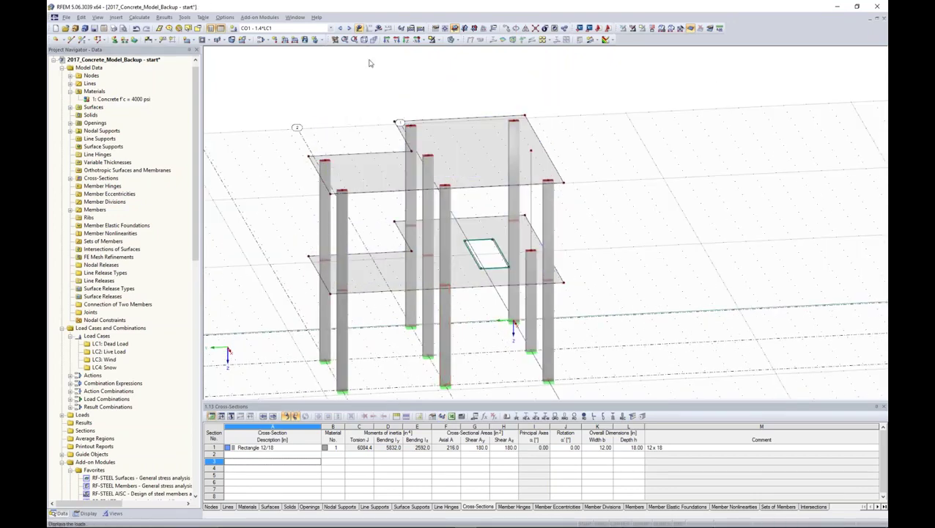
pyautogui.moveTo(572, 192)
pyautogui.keyDown('ctrl'); pyautogui.mouseDown(button='middle')
pyautogui.moveTo(596, 191)
pyautogui.moveTo(596, 200)
pyautogui.moveTo(556, 184)
pyautogui.mouseUp(button='middle'); pyautogui.keyUp('ctrl')
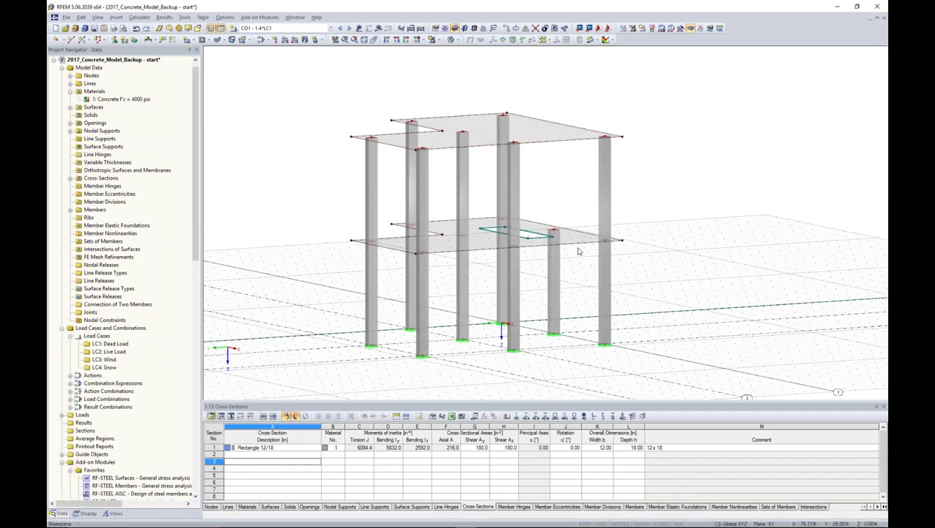
pyautogui.keyDown('ctrl'); pyautogui.moveTo(579, 251); pyautogui.dragTo(634, 180, button='middle'); pyautogui.keyUp('ctrl')
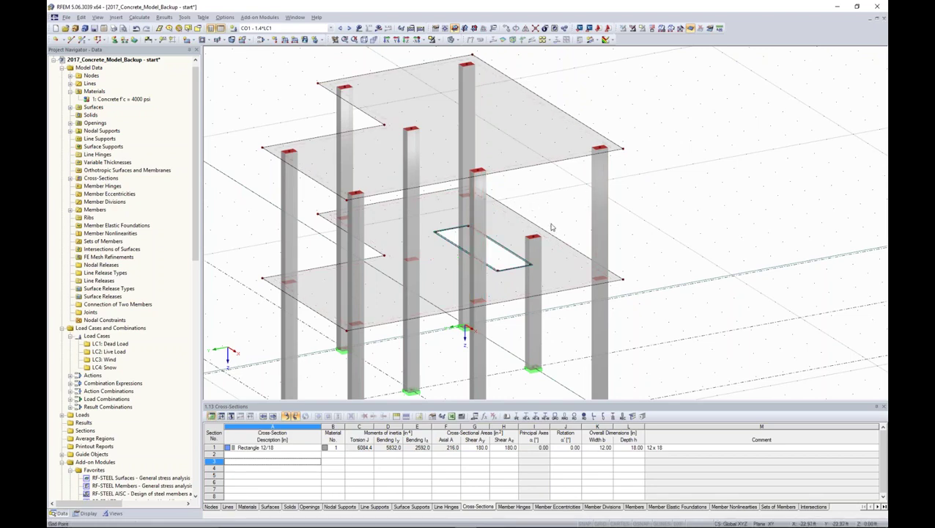
pyautogui.keyDown('ctrl'); pyautogui.moveTo(547, 184); pyautogui.dragTo(549, 219, button='middle'); pyautogui.keyUp('ctrl')
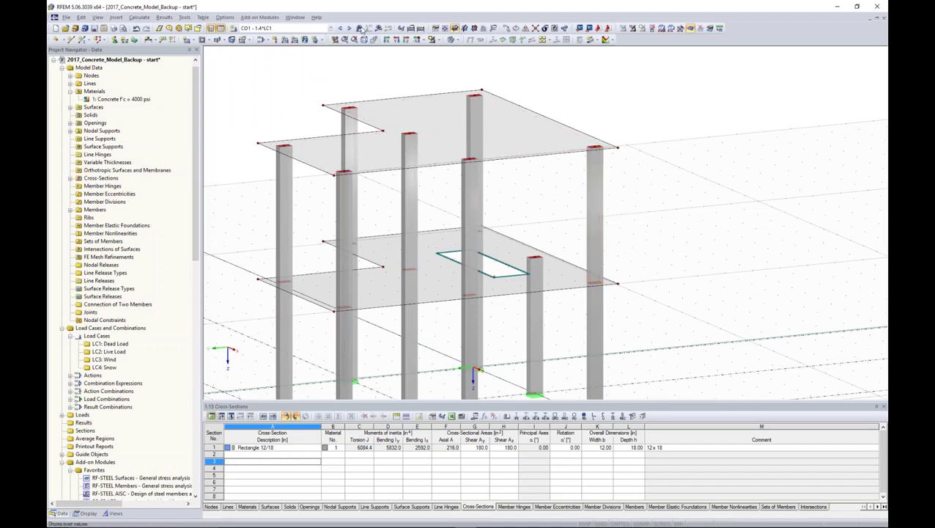
# Review the loads on the updated model for load cases LC1 to LC4 and combination CO1, then hide them
pyautogui.click(341, 28)
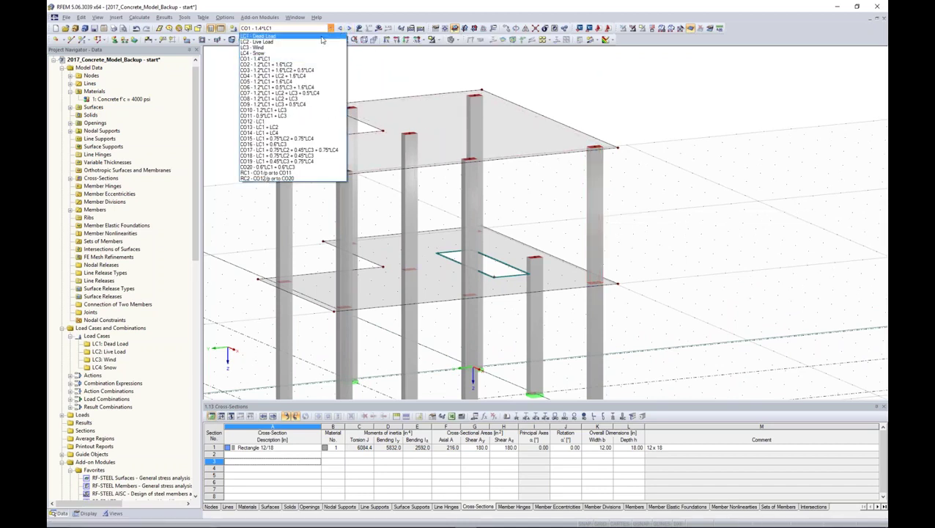
pyautogui.click(358, 28)
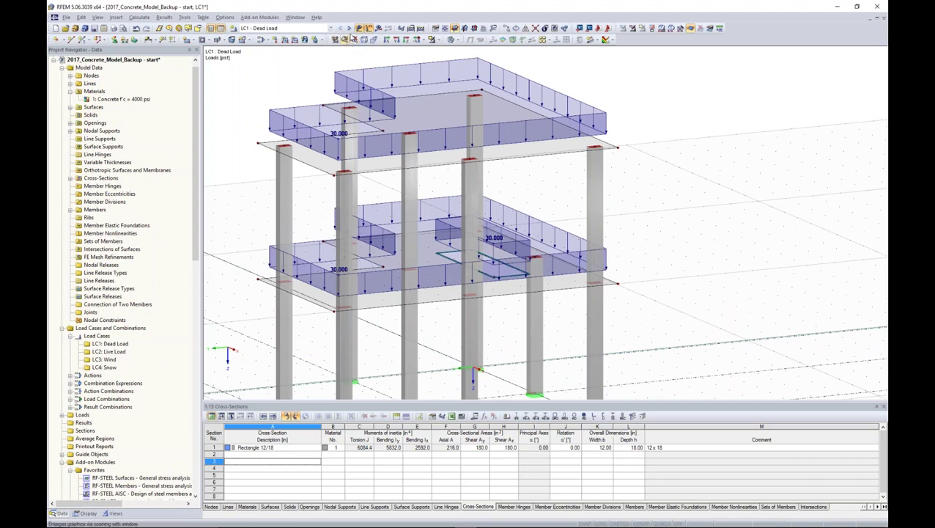
pyautogui.click(350, 29)
pyautogui.click(351, 29)
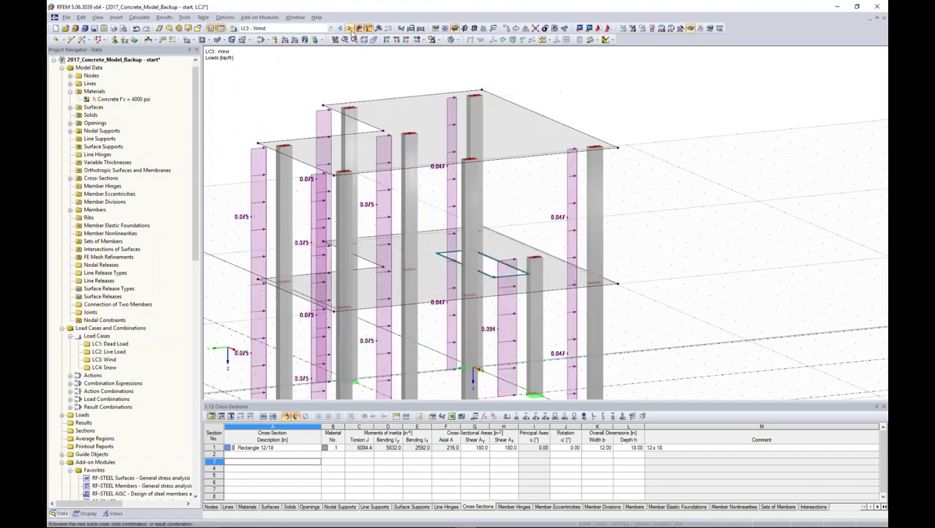
pyautogui.click(351, 30)
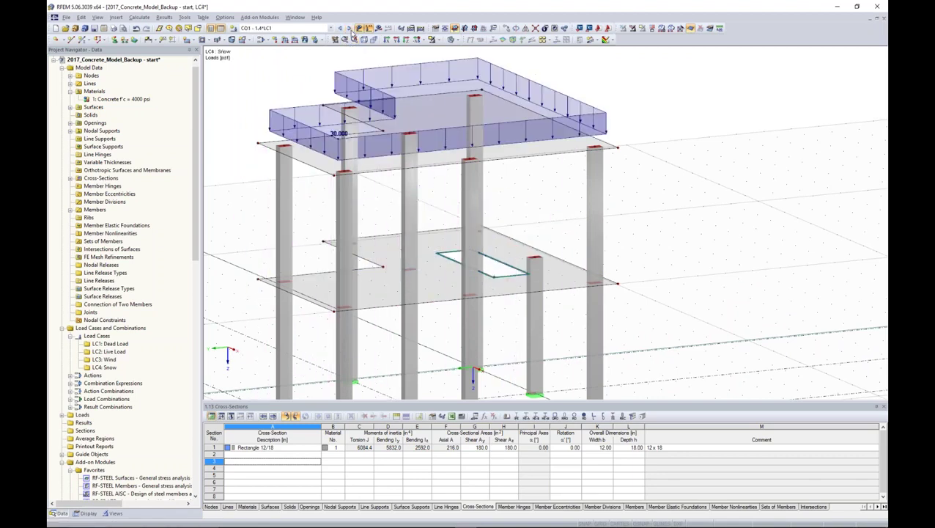
pyautogui.click(351, 30)
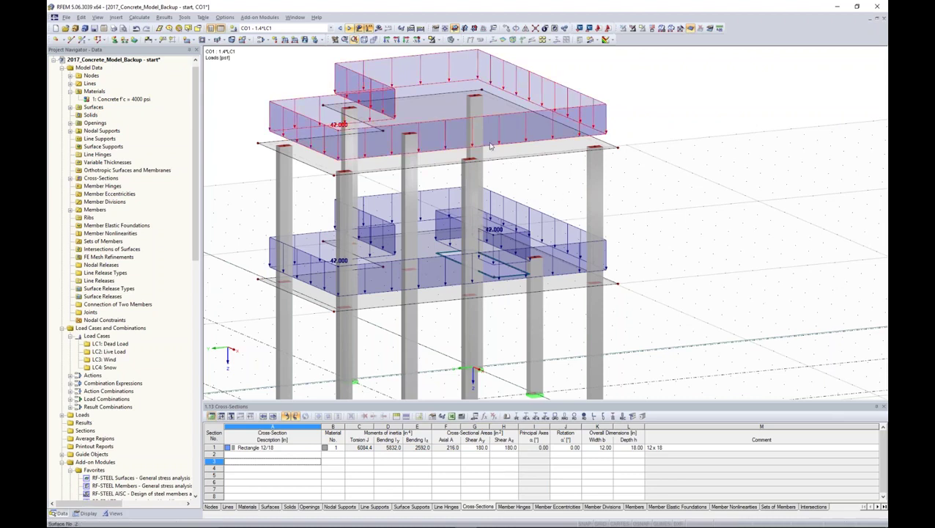
pyautogui.click(358, 28)
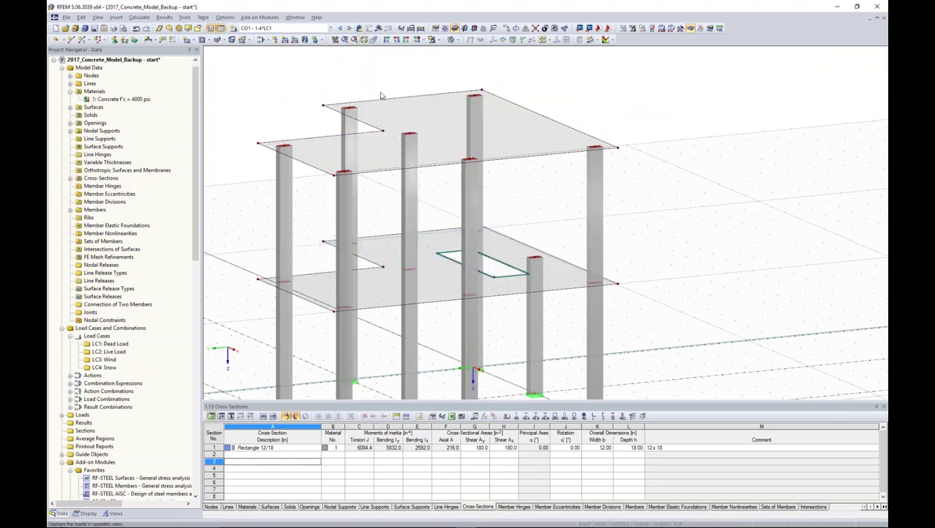
# Calculate load combination CO1 for the updated model and display its results
pyautogui.click(332, 30)
pyautogui.click(403, 88)
pyautogui.click(378, 29)
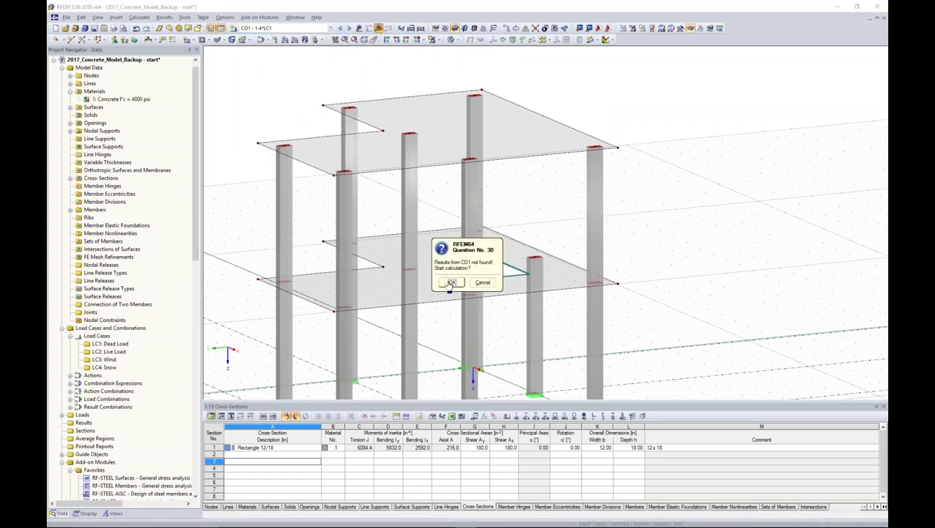
pyautogui.click(452, 283)
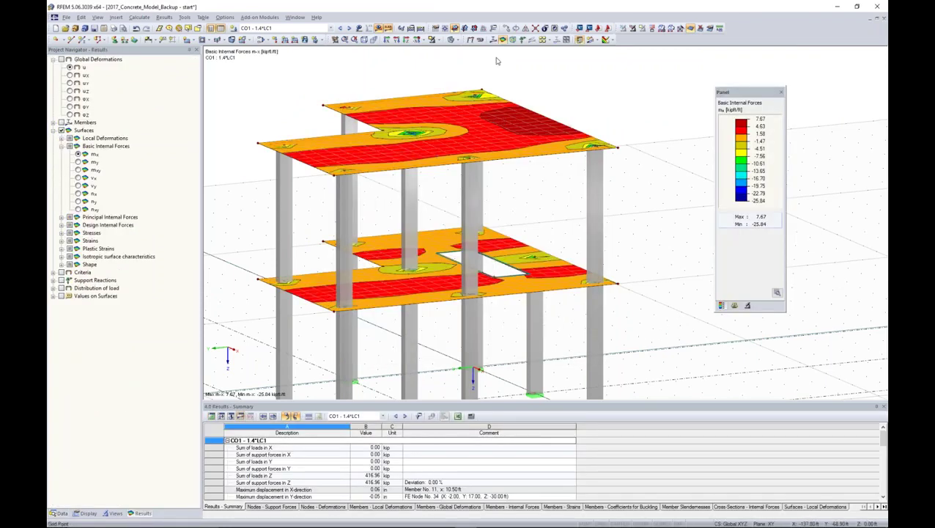
# Display the global deformations for CO1, inspect the roof slab where the column was deleted, then hide the deformations
pyautogui.click(470, 40)
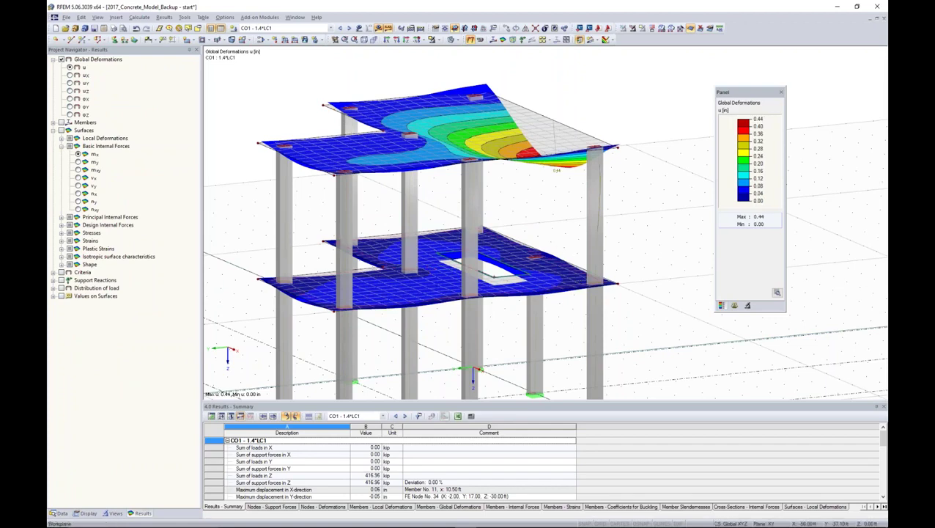
pyautogui.keyDown('ctrl'); pyautogui.moveTo(455, 220); pyautogui.dragTo(598, 282, button='middle'); pyautogui.keyUp('ctrl')
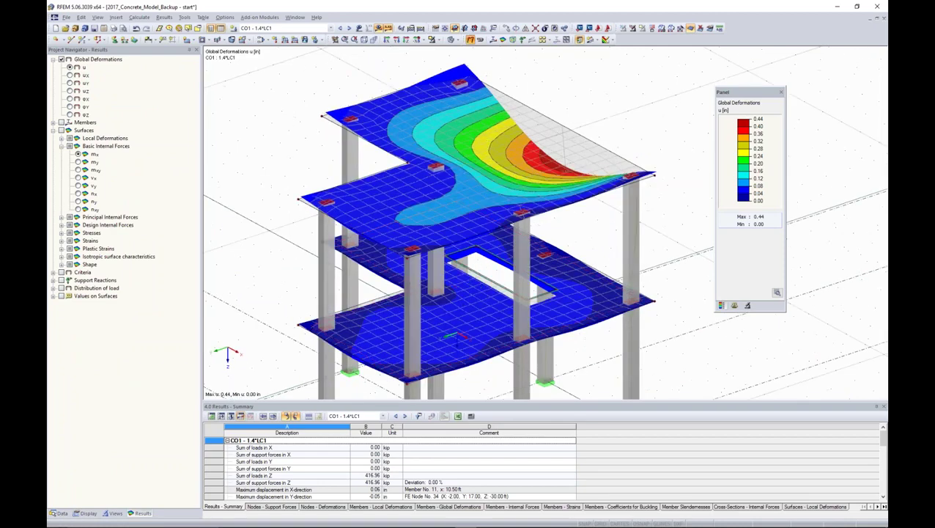
pyautogui.click(470, 40)
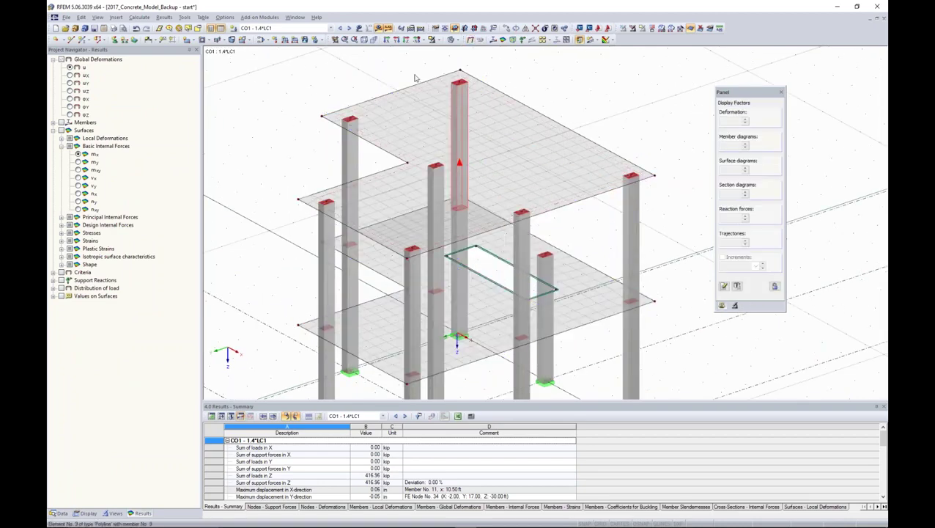
# Define a new beam member with a Rectangle 12/20 concrete cross-section, 12 in wide and 20 in deep, accepting deletion of the results
pyautogui.click(83, 40)
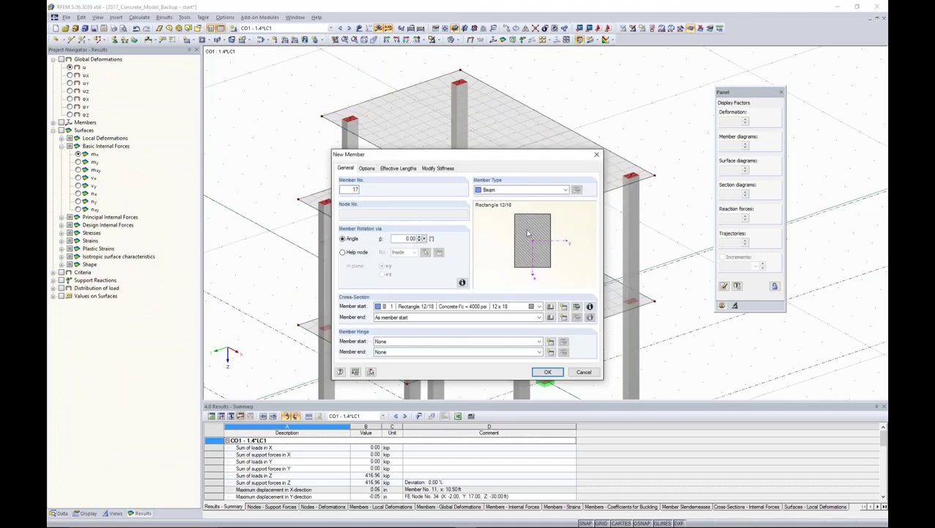
pyautogui.click(563, 307)
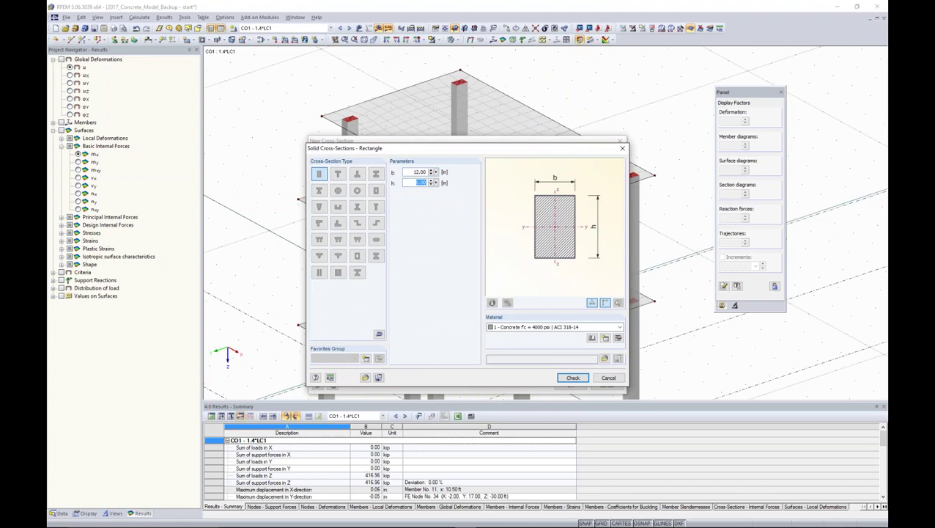
pyautogui.write('2')
pyautogui.click(573, 377)
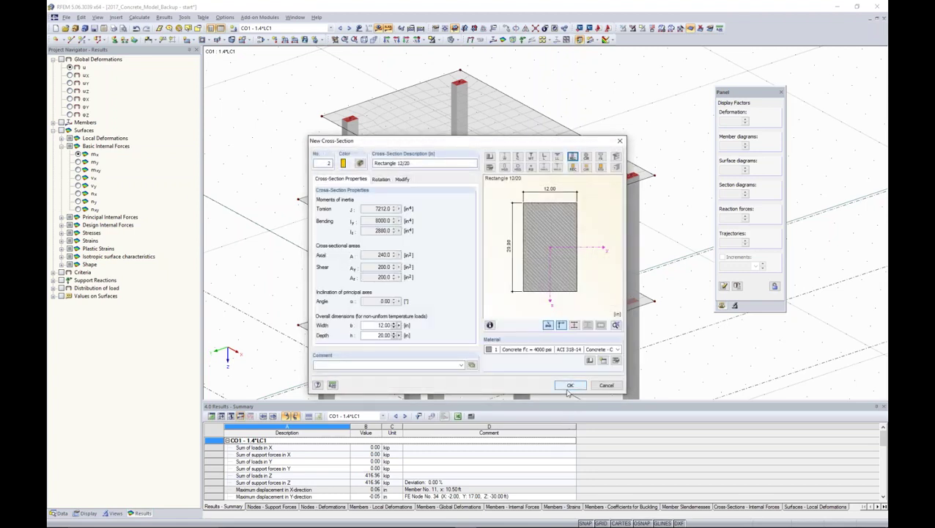
pyautogui.click(569, 386)
pyautogui.click(547, 372)
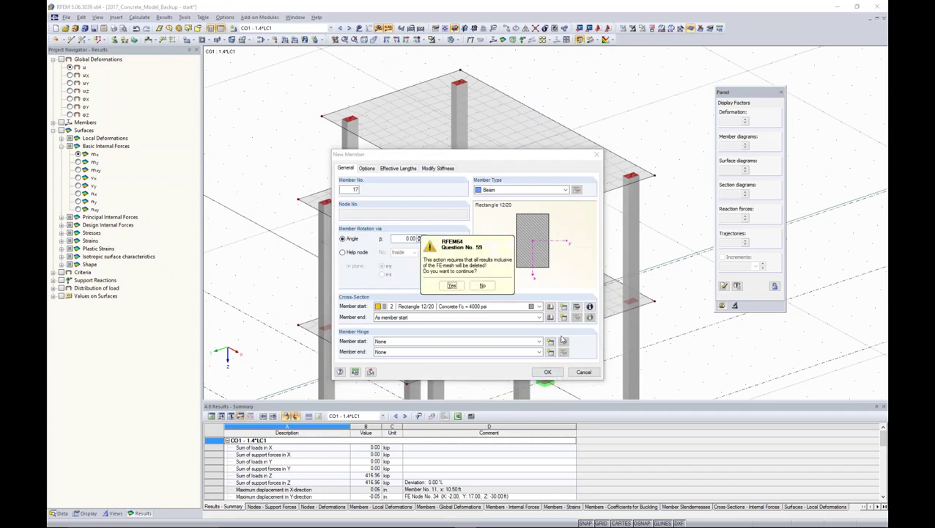
pyautogui.click(452, 286)
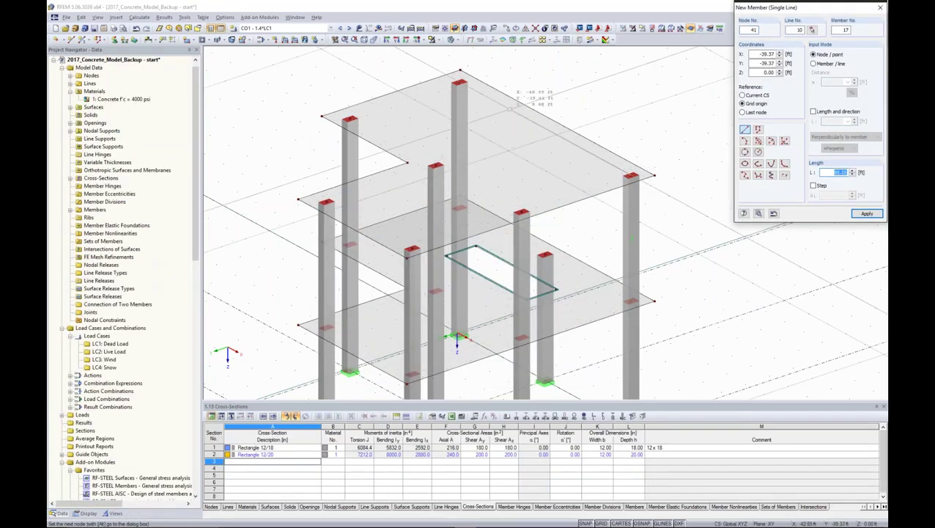
# Place the beam along the roof slab edge between the tops of the two corner columns, spanning over the deleted column
pyautogui.click(459, 71)
pyautogui.click(631, 175)
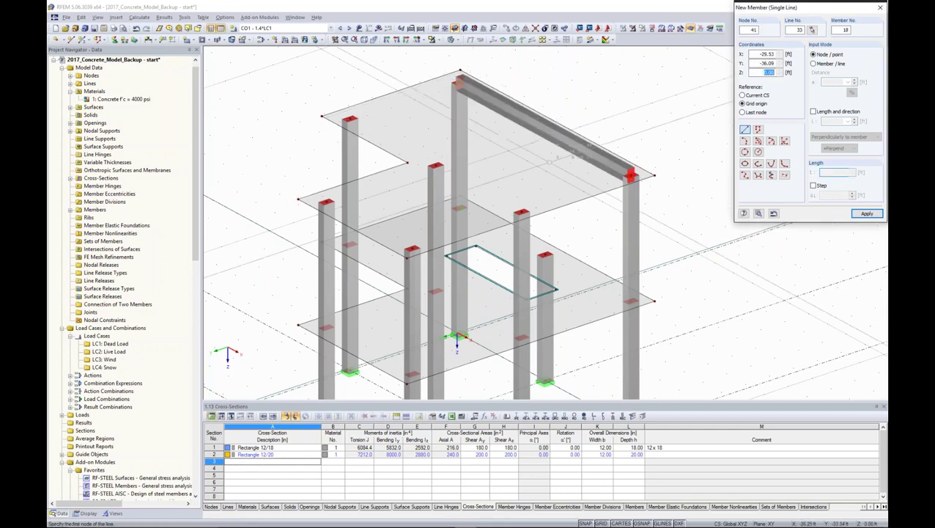
pyautogui.press('Escape')
# Change the new roof-edge beam's member type to Rib, with an integration width of L/8 on both sides
pyautogui.keyDown('ctrl'); pyautogui.moveTo(636, 225); pyautogui.dragTo(565, 163, button='middle'); pyautogui.keyUp('ctrl')
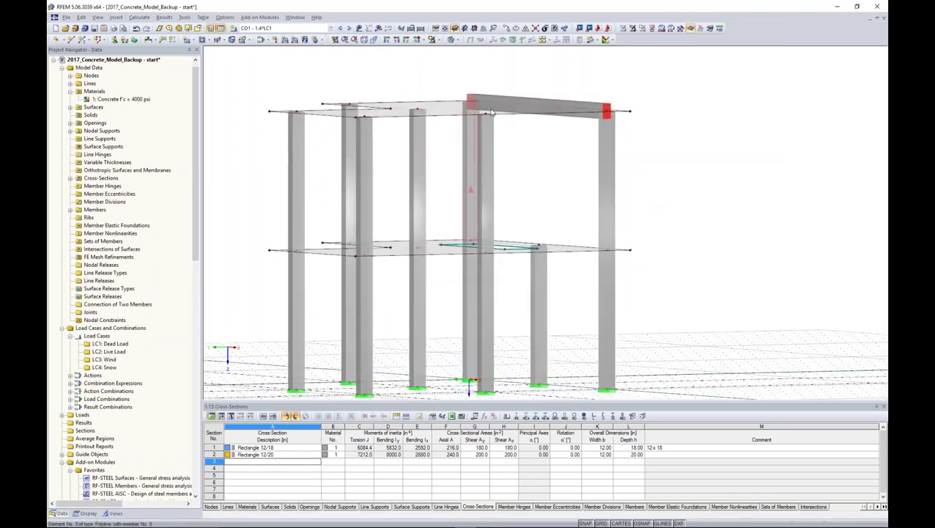
pyautogui.click(586, 110)
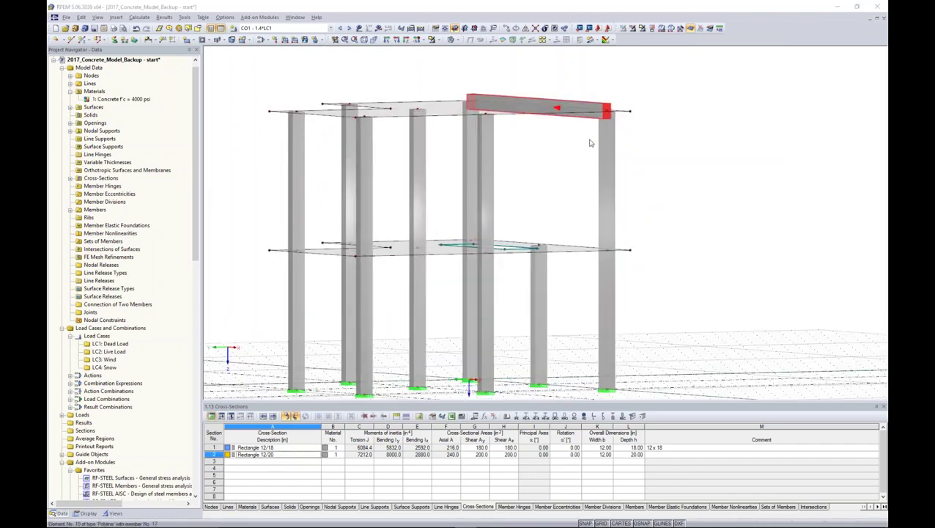
pyautogui.click(566, 190)
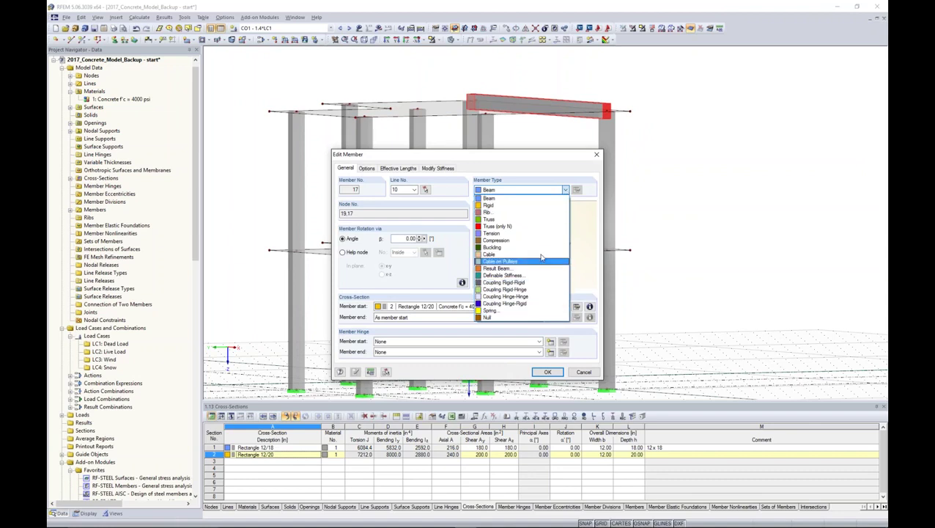
pyautogui.click(536, 213)
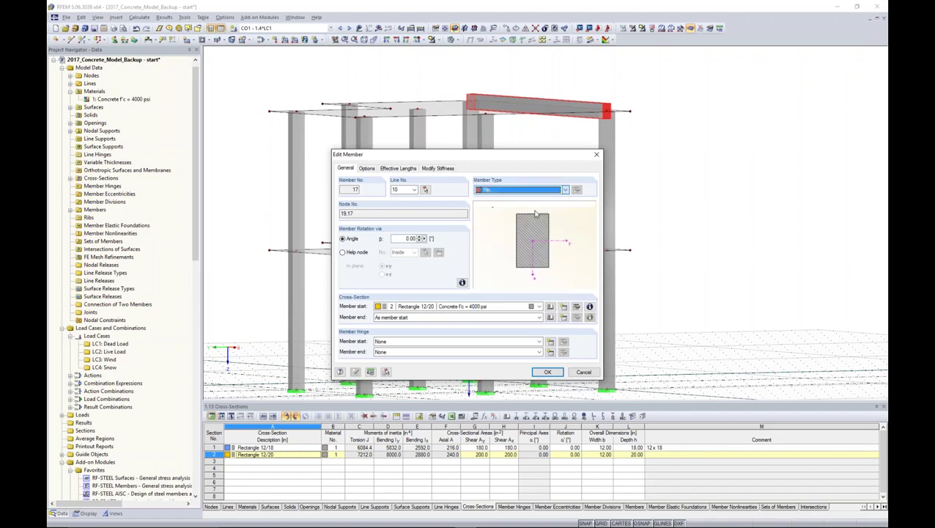
pyautogui.click(576, 190)
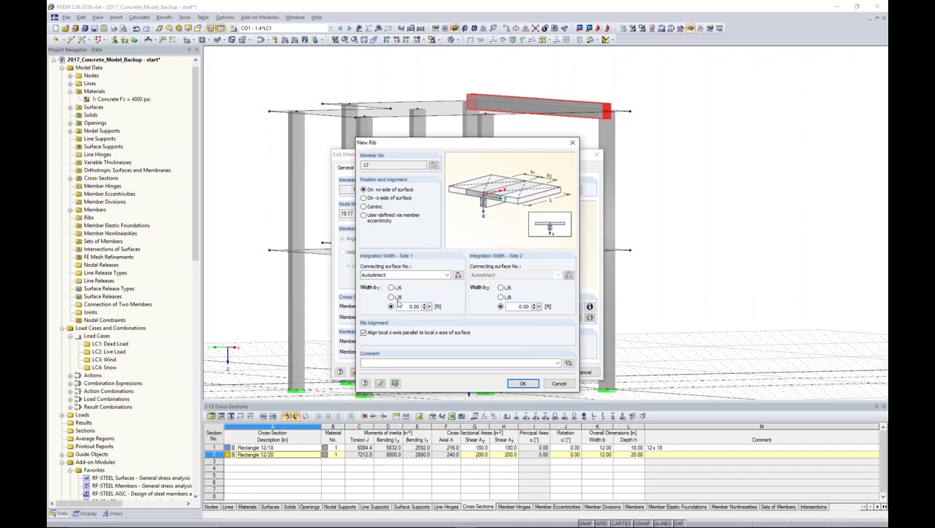
pyautogui.click(392, 297)
pyautogui.click(502, 296)
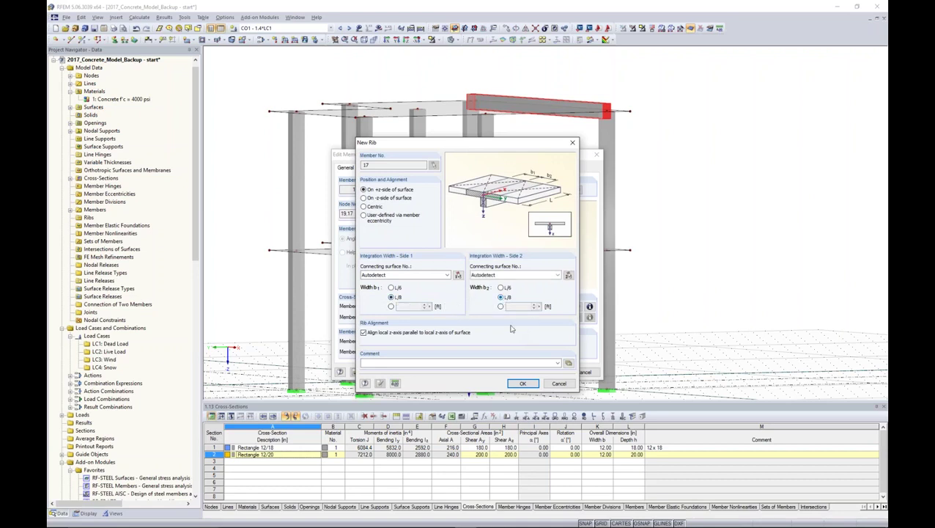
pyautogui.click(523, 383)
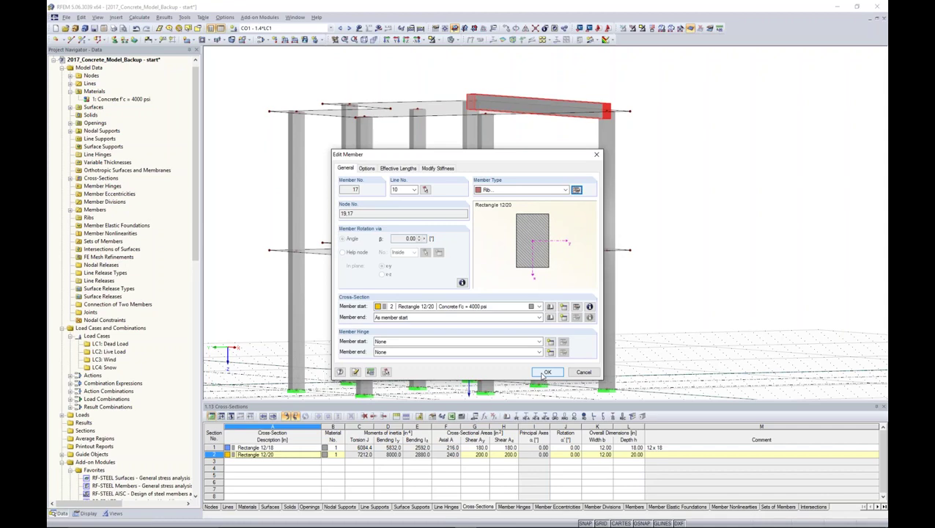
pyautogui.click(547, 372)
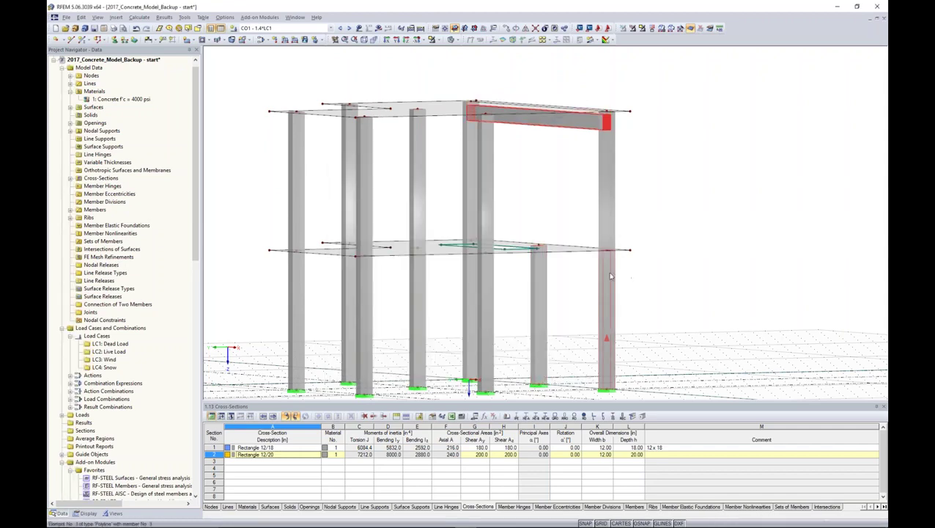
# Run the FE calculation for the model with the roof-edge rib
pyautogui.keyDown('ctrl'); pyautogui.moveTo(583, 192); pyautogui.dragTo(432, 101, button='middle'); pyautogui.keyUp('ctrl')
pyautogui.scroll(3, 598, 181)
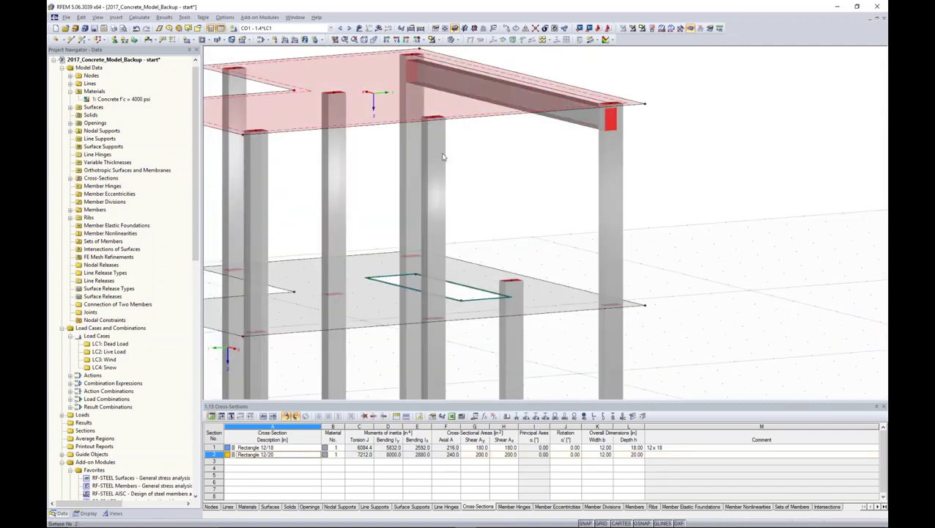
pyautogui.scroll(-3, 566, 195)
pyautogui.keyDown('ctrl'); pyautogui.moveTo(552, 211); pyautogui.dragTo(549, 232, button='middle'); pyautogui.keyUp('ctrl')
pyautogui.click(141, 18)
pyautogui.click(162, 27)
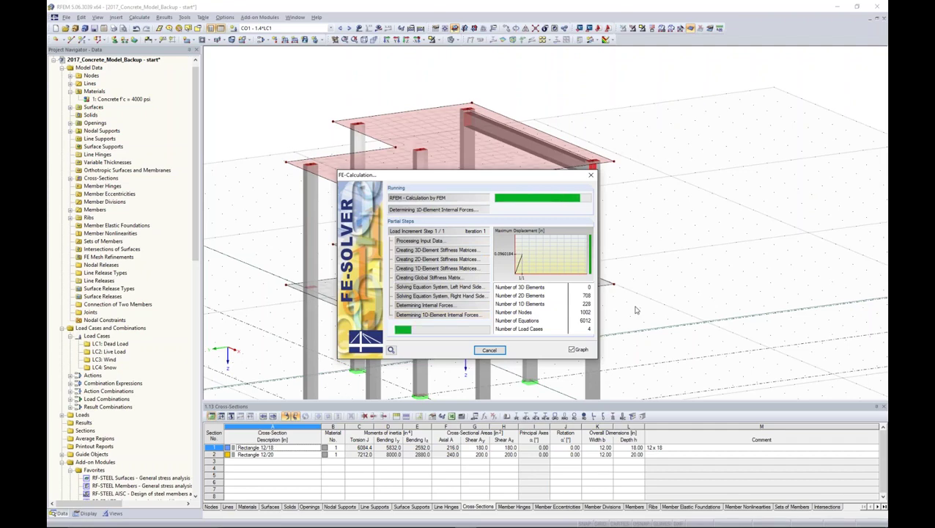
# Review the CO1 results: surface internal forces, global deformations and the member bending moments M-y
pyautogui.click(503, 41)
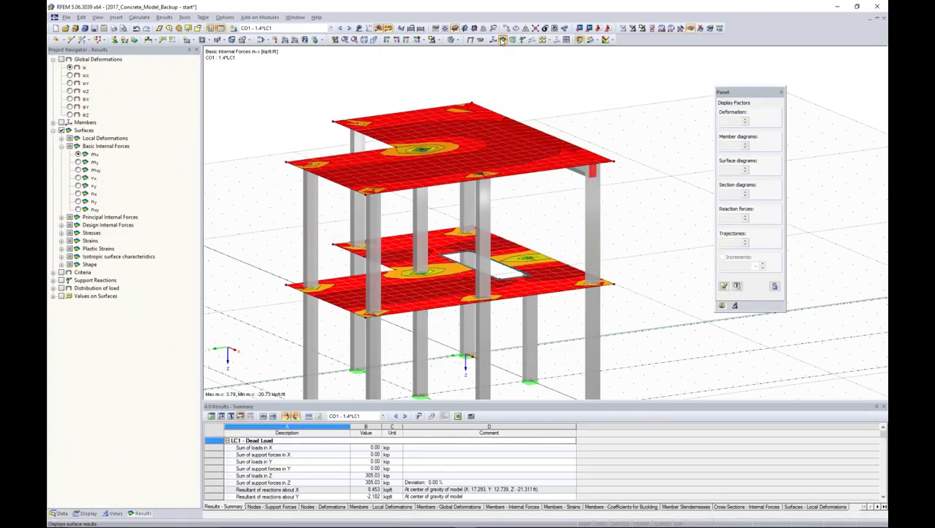
pyautogui.keyDown('ctrl'); pyautogui.moveTo(484, 258); pyautogui.dragTo(586, 315, button='middle'); pyautogui.keyUp('ctrl')
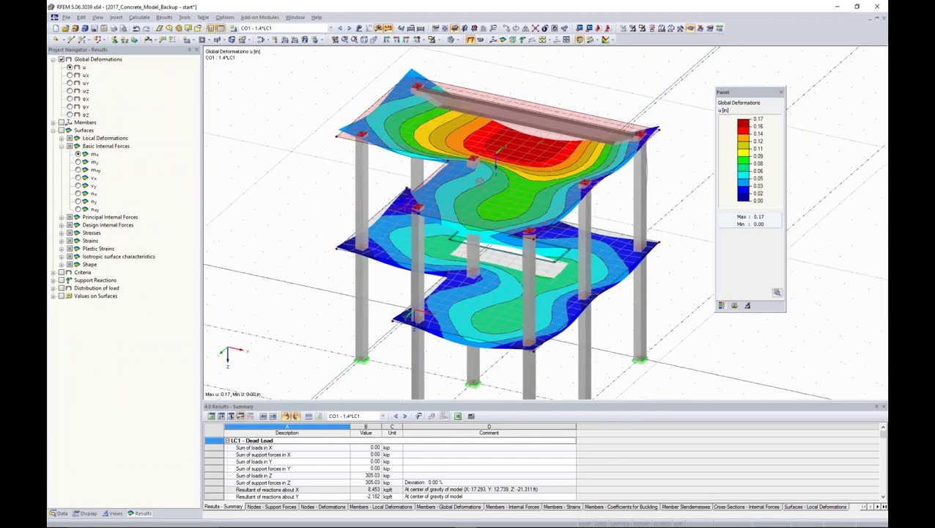
pyautogui.keyDown('ctrl'); pyautogui.moveTo(439, 148); pyautogui.dragTo(569, 268, button='middle'); pyautogui.keyUp('ctrl')
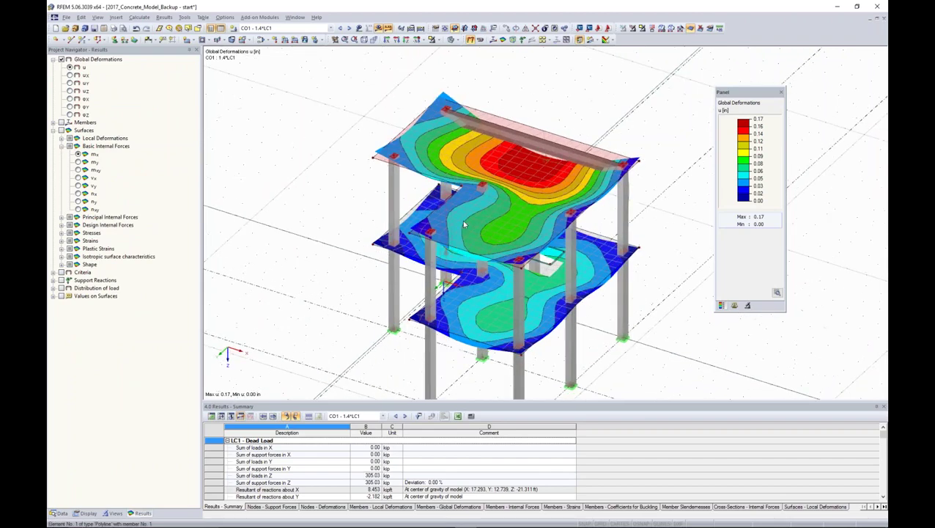
pyautogui.click(495, 42)
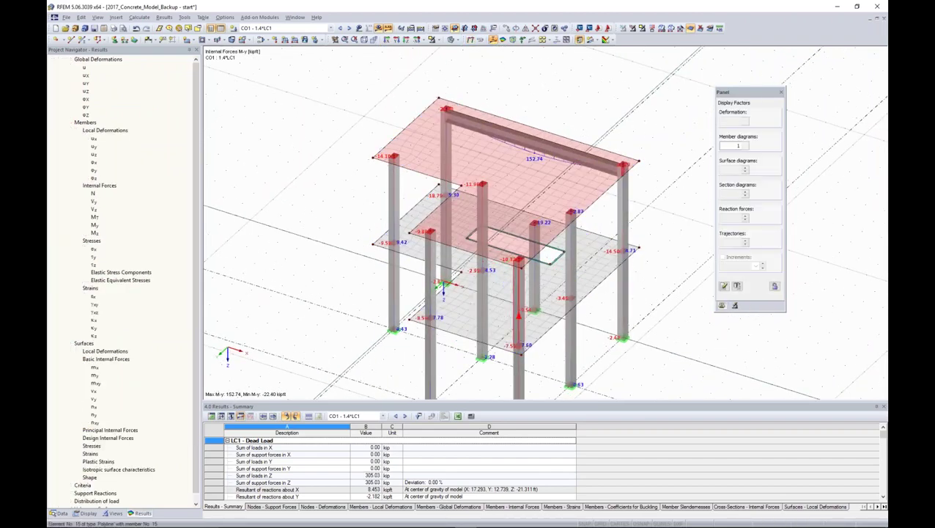
pyautogui.keyDown('ctrl'); pyautogui.moveTo(480, 294); pyautogui.dragTo(439, 277, button='middle'); pyautogui.keyUp('ctrl')
pyautogui.scroll(-2, 114, 468)
# Start the RF-CONCRETE Surfaces design module and set the design standard to ACI 318-14
pyautogui.click(62, 513)
pyautogui.scroll(-4, 99, 459)
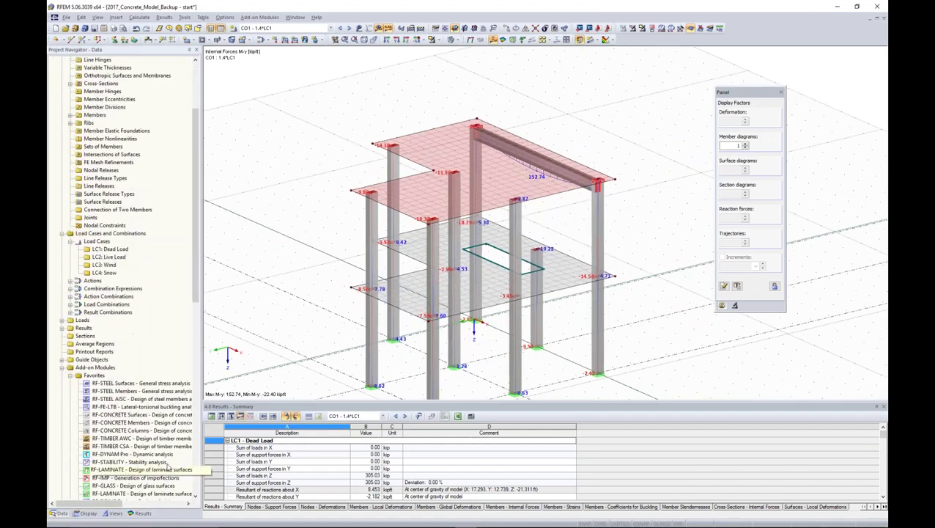
pyautogui.doubleClick(147, 415)
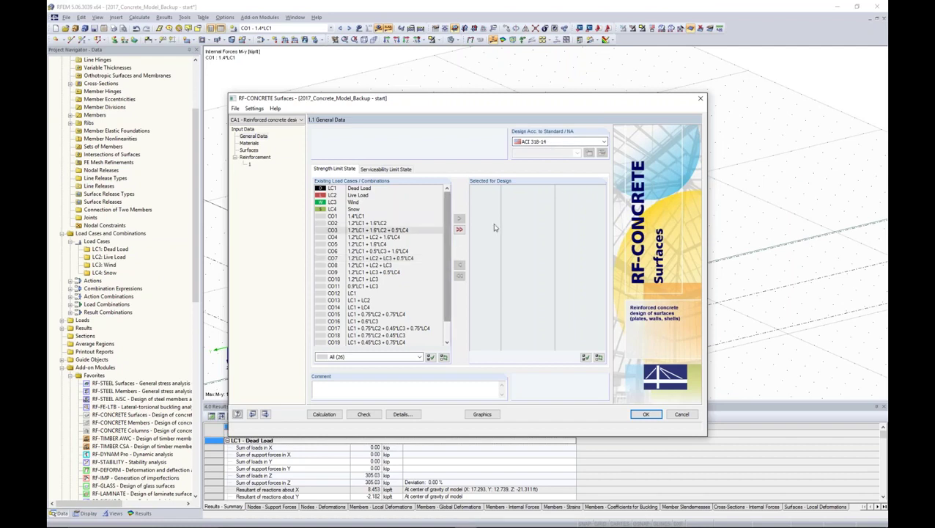
pyautogui.click(571, 142)
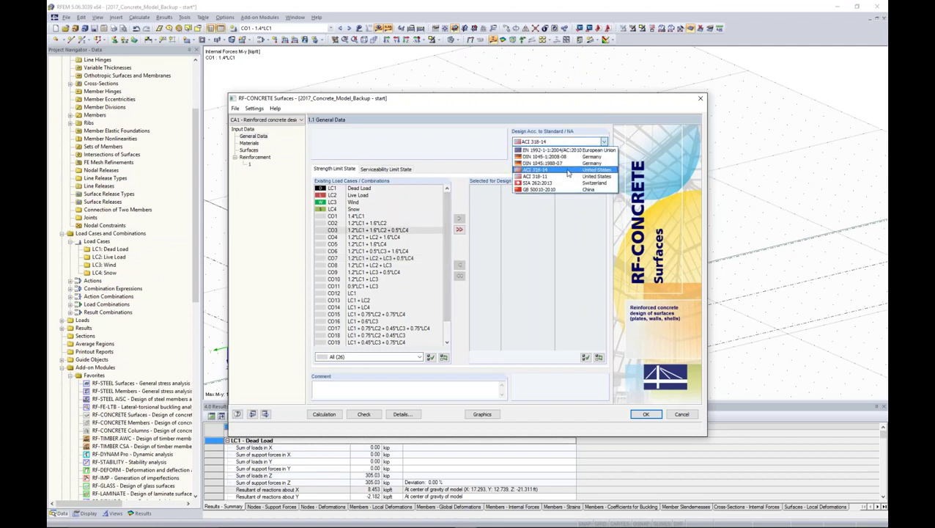
pyautogui.click(568, 170)
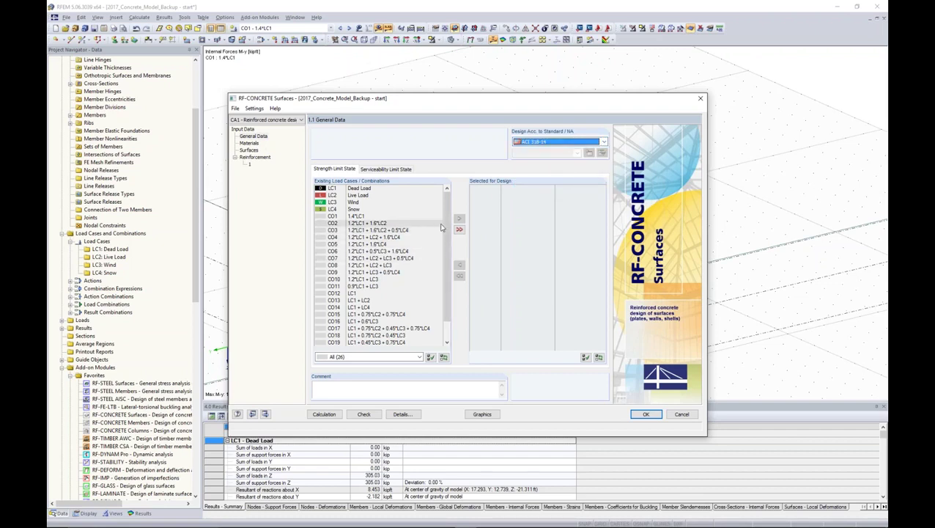
# Select result combination RC1 for the strength limit state design and RC2 for the serviceability limit state design
pyautogui.scroll(-1, 443, 293)
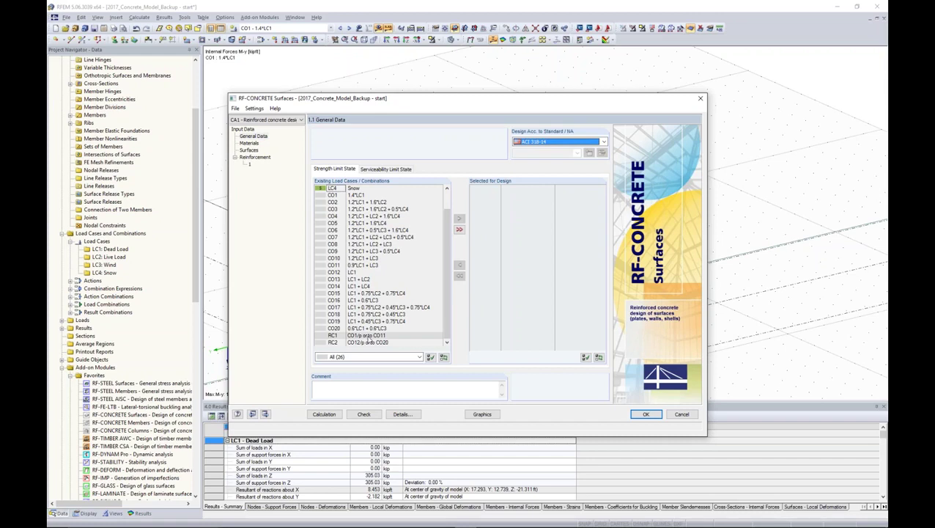
pyautogui.doubleClick(368, 337)
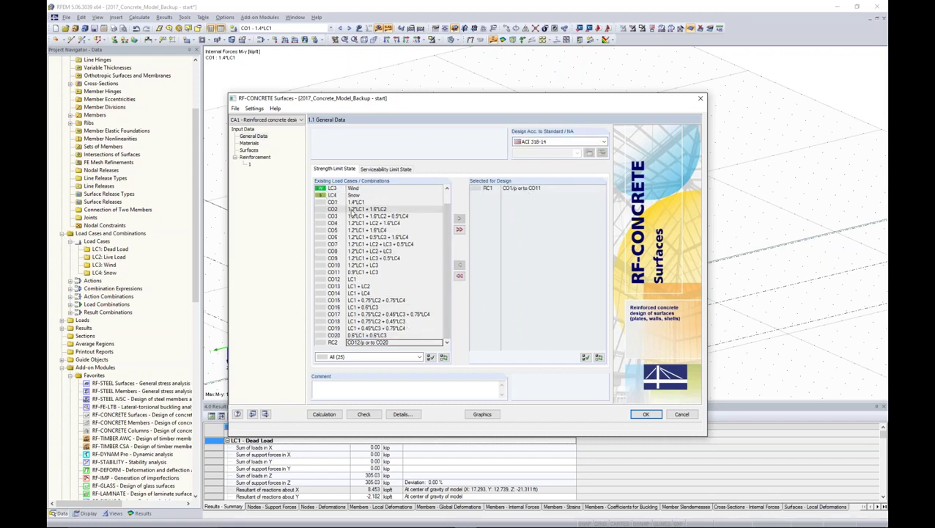
pyautogui.click(383, 169)
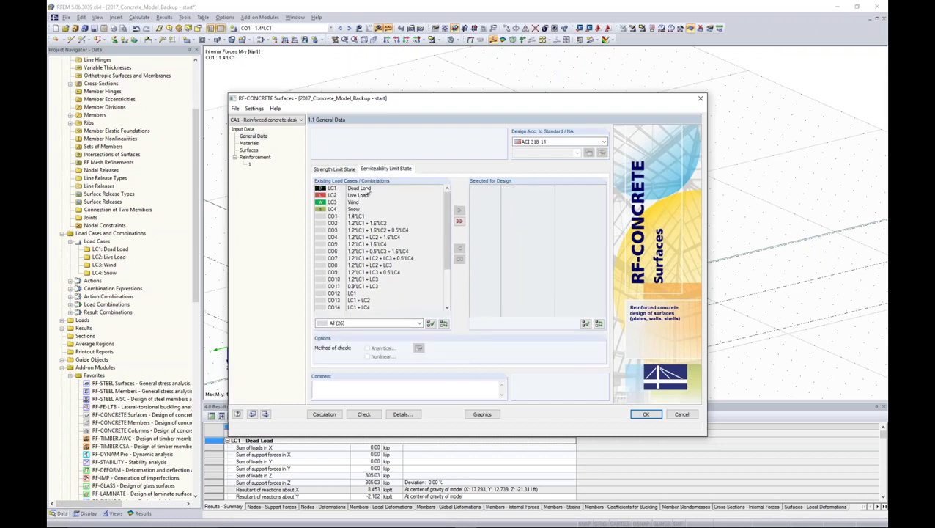
pyautogui.moveTo(449, 266); pyautogui.dragTo(449, 304)
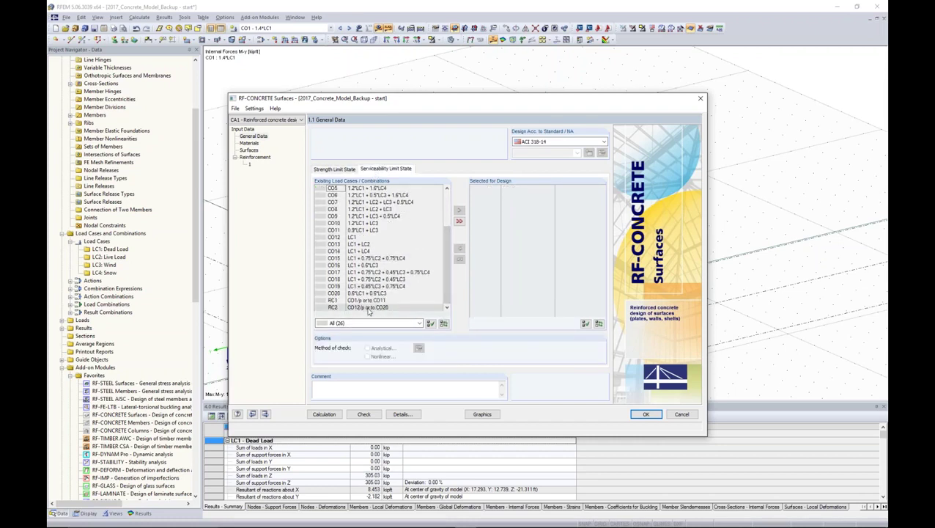
pyautogui.doubleClick(369, 308)
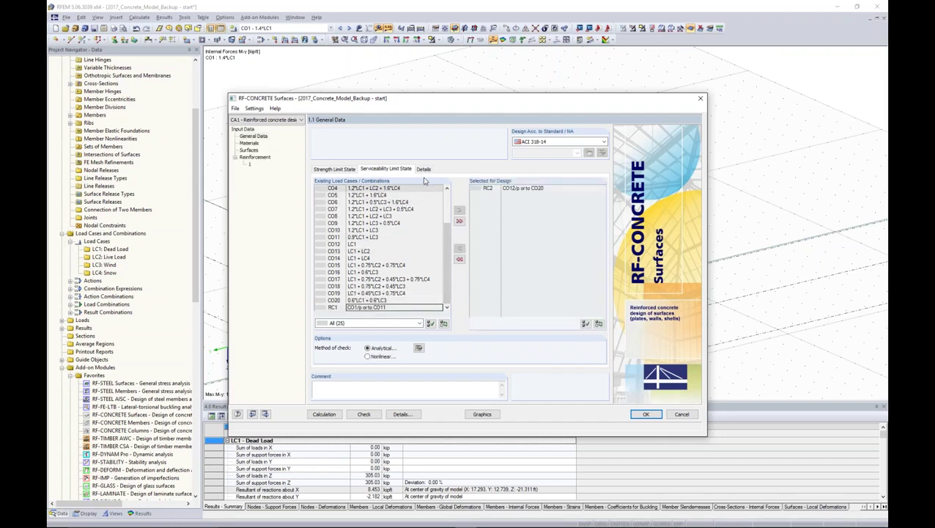
# Review the slab design input: materials, surfaces, reinforcement ratios, reinforcement layout, longitudinal reinforcement and ACI 318-14 settings
pyautogui.click(249, 143)
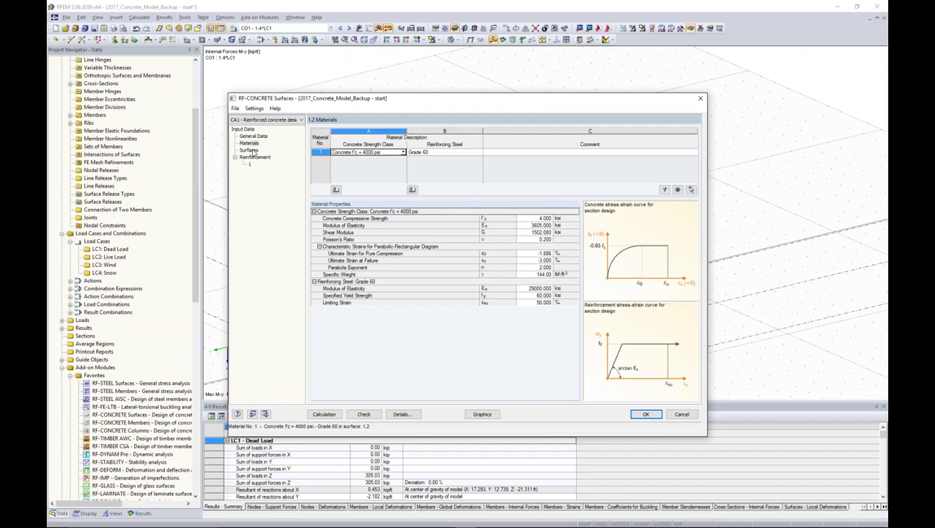
pyautogui.click(249, 150)
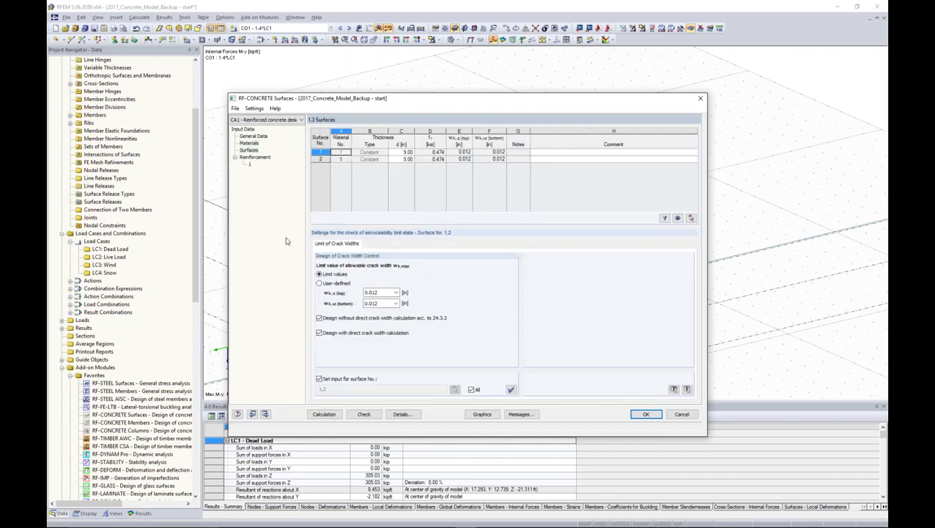
pyautogui.click(250, 165)
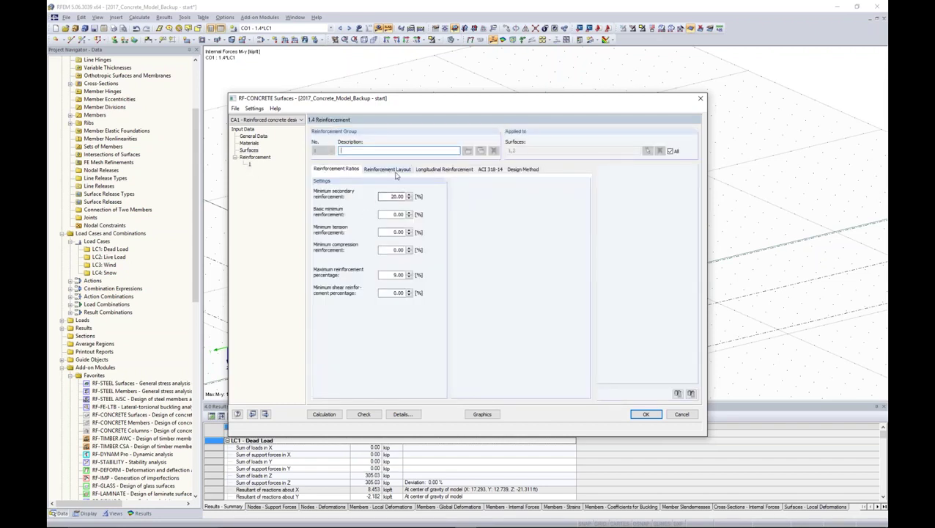
pyautogui.click(395, 169)
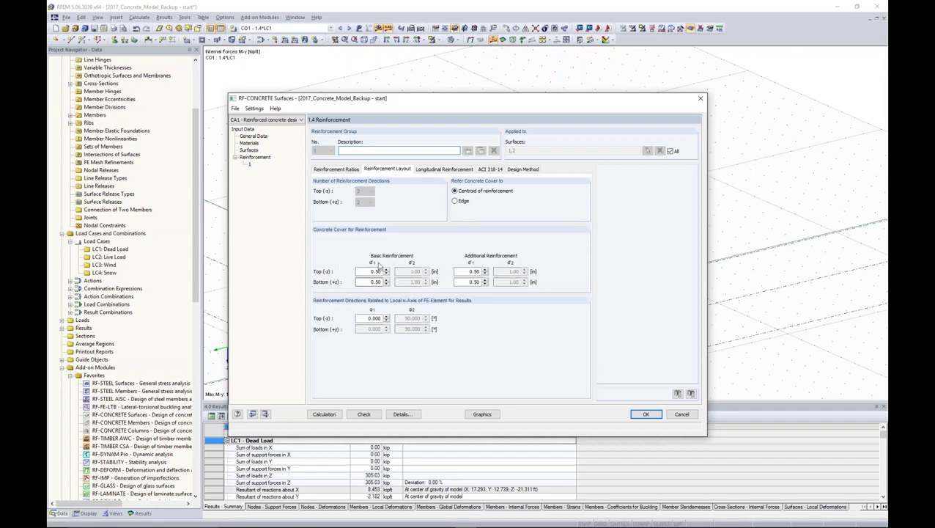
pyautogui.click(442, 170)
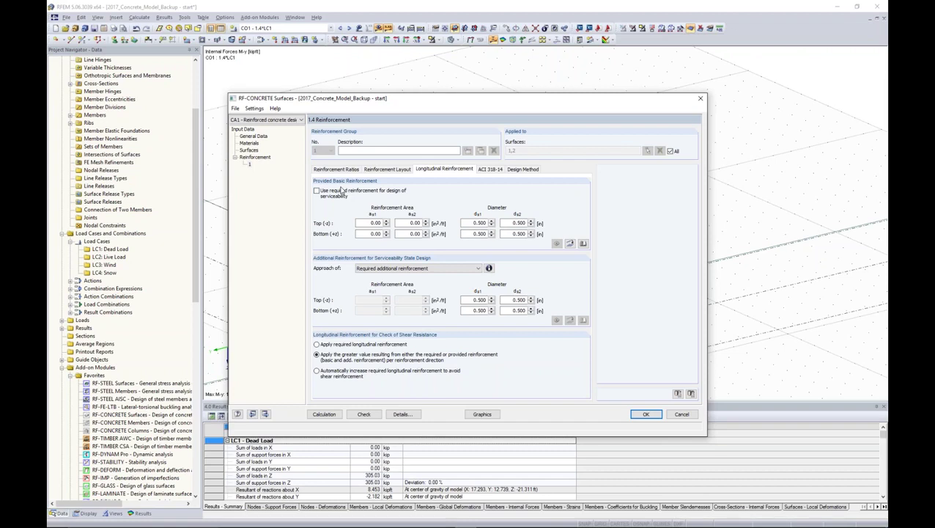
pyautogui.click(483, 170)
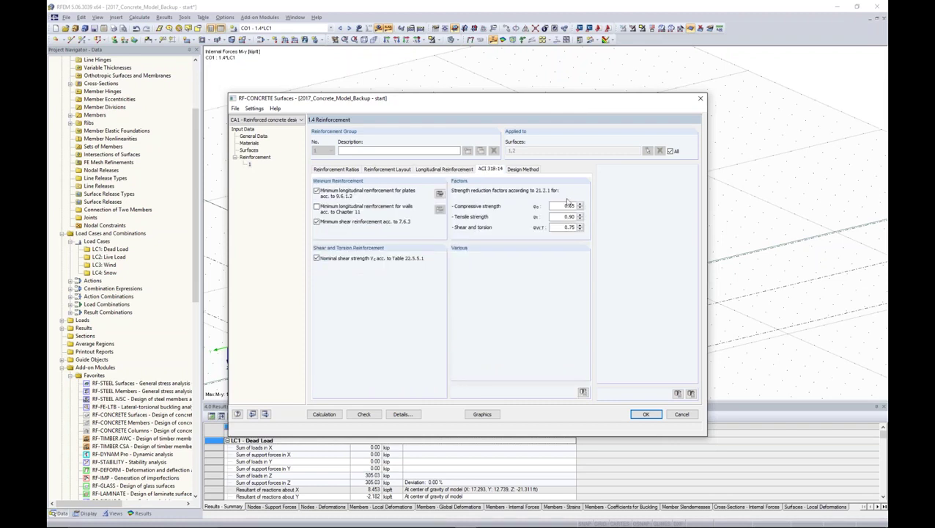
# Calculate the concrete surface design, review the required reinforcement by surface and by point, and close the module with its results kept
pyautogui.click(324, 414)
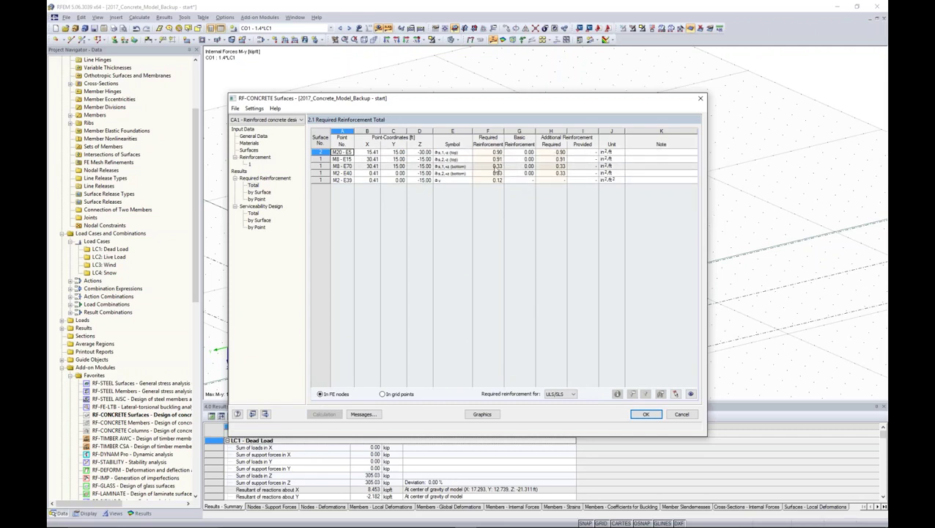
pyautogui.click(257, 193)
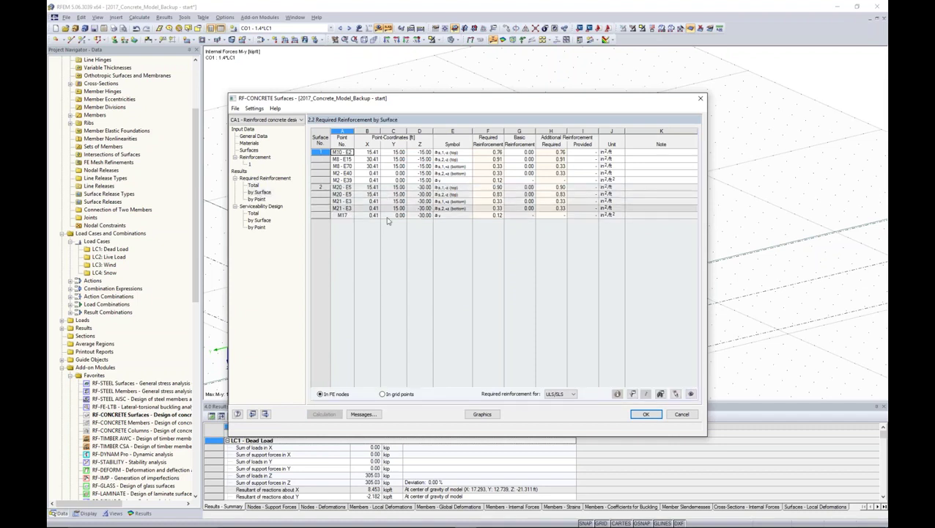
pyautogui.click(261, 200)
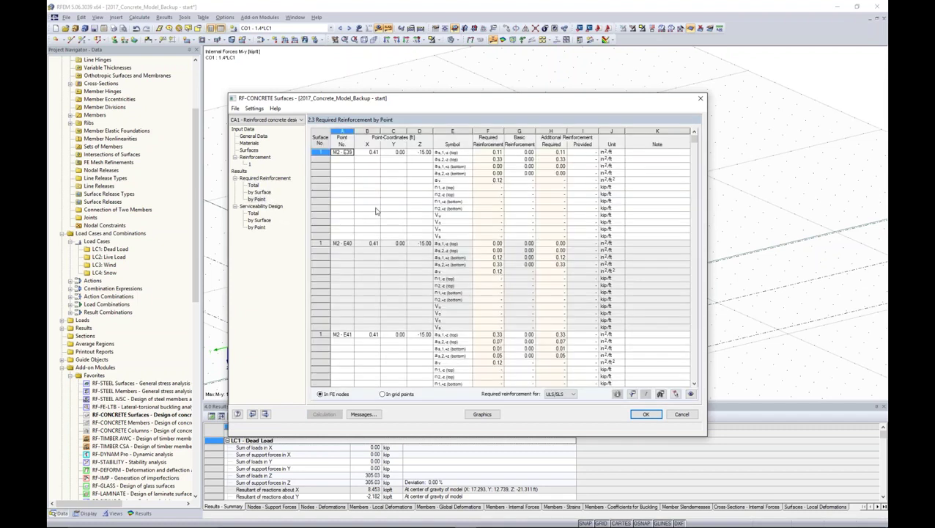
pyautogui.scroll(-10, 437, 220)
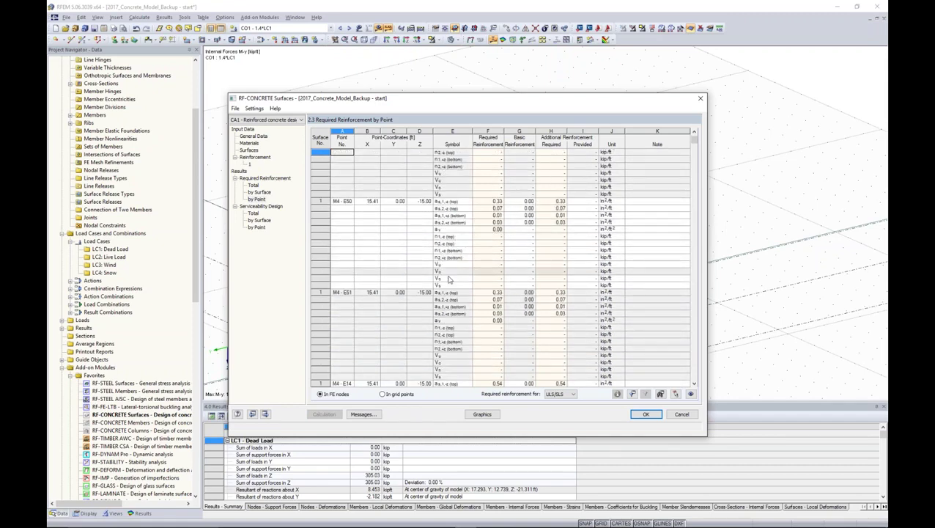
pyautogui.scroll(-5, 474, 267)
pyautogui.scroll(-4, 474, 267)
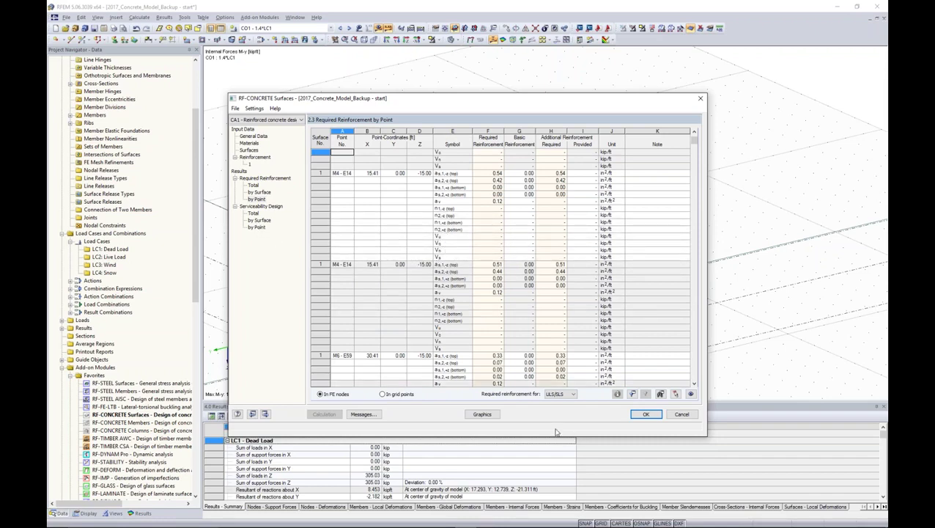
pyautogui.click(642, 415)
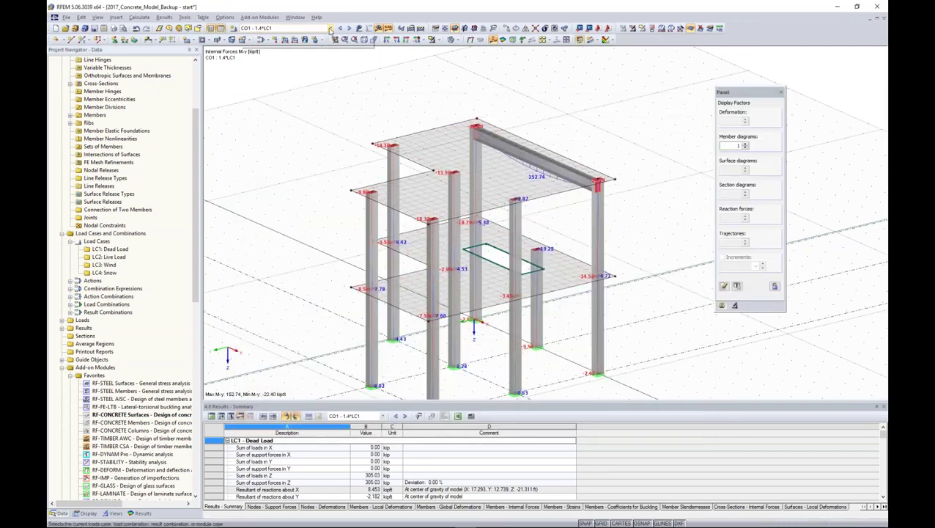
# Display the RF-CONCRETE Surfaces CA1 results and view the required reinforcement for both directions at the top and bottom of the slabs
pyautogui.click(331, 28)
pyautogui.click(313, 184)
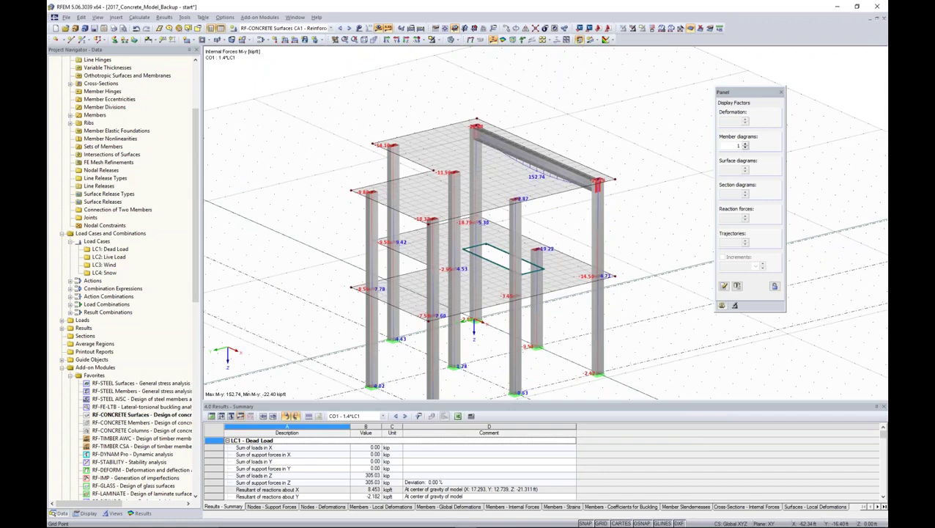
pyautogui.moveTo(492, 309); pyautogui.dragTo(576, 272, button='middle')
pyautogui.click(141, 513)
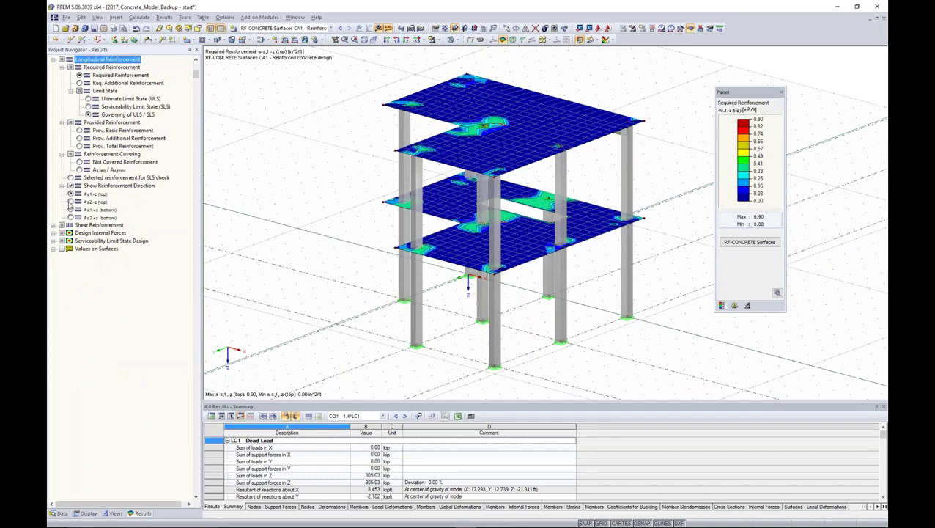
pyautogui.click(70, 201)
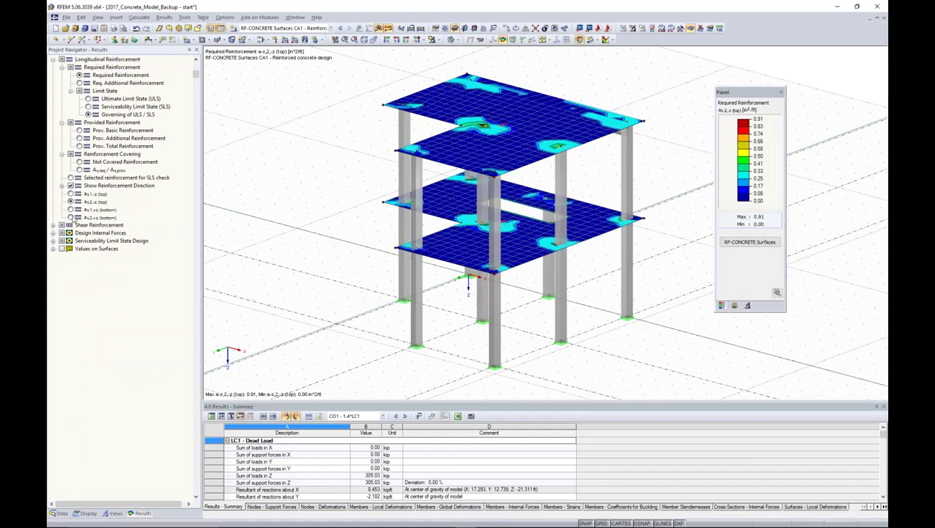
pyautogui.click(70, 210)
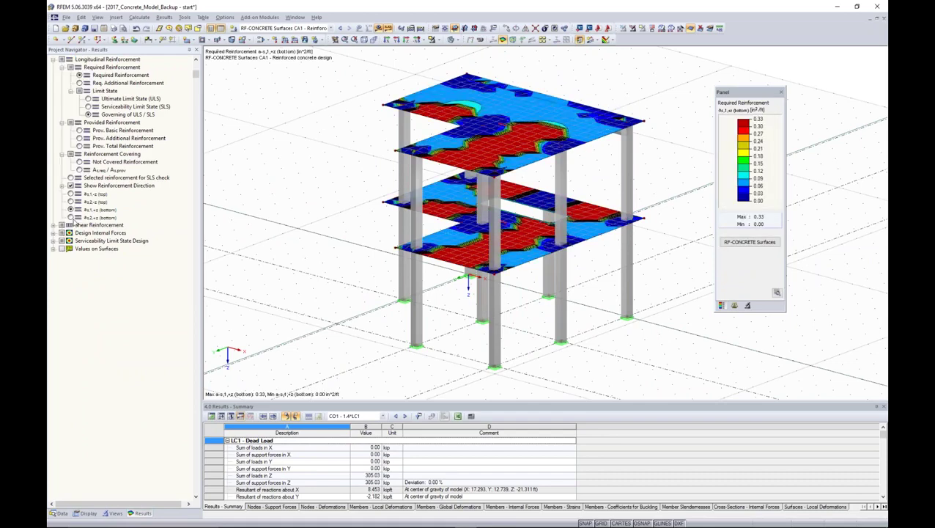
pyautogui.click(71, 217)
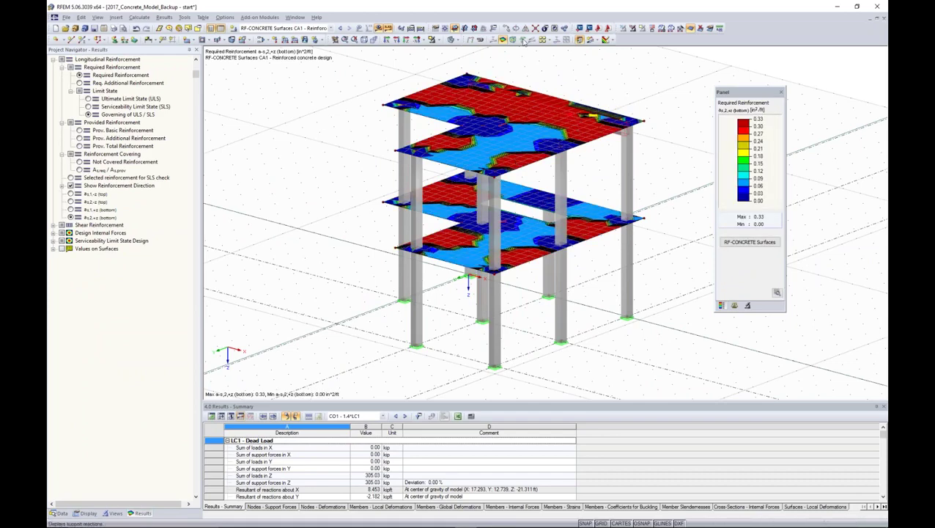
# Examine the required reinforcement values on the slabs for top direction 1 and bottom direction 2, and hide the value labels when finished
pyautogui.click(543, 39)
pyautogui.keyDown('ctrl'); pyautogui.moveTo(499, 198); pyautogui.dragTo(520, 193, button='middle'); pyautogui.keyUp('ctrl')
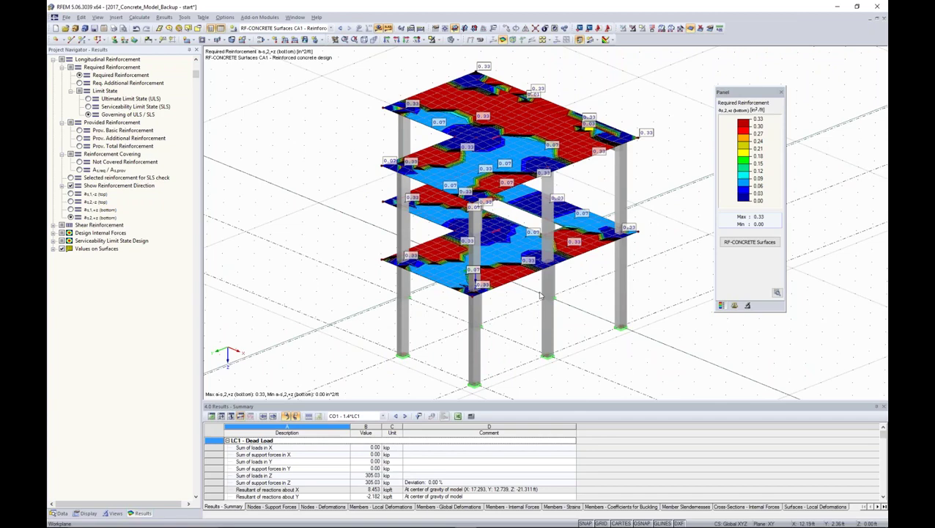
pyautogui.keyDown('ctrl'); pyautogui.moveTo(540, 295); pyautogui.dragTo(465, 163, button='middle'); pyautogui.keyUp('ctrl')
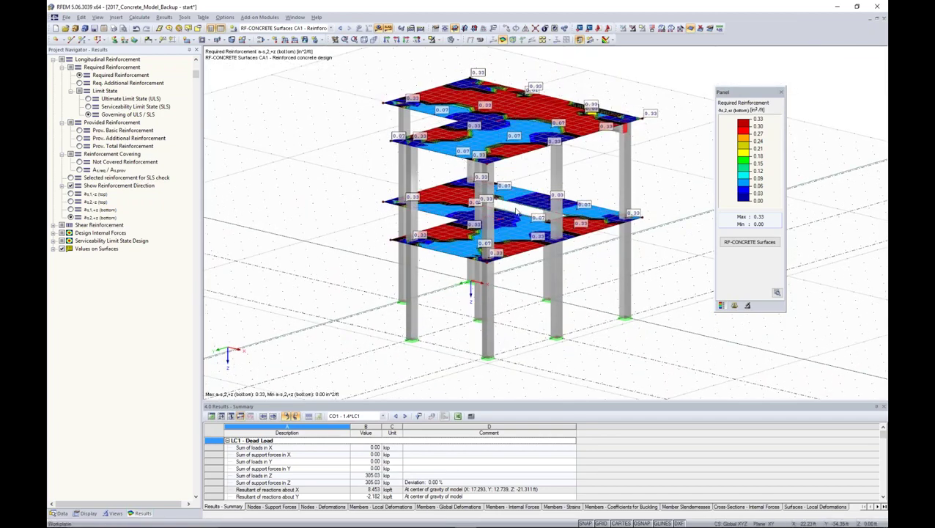
pyautogui.scroll(-1, 517, 212)
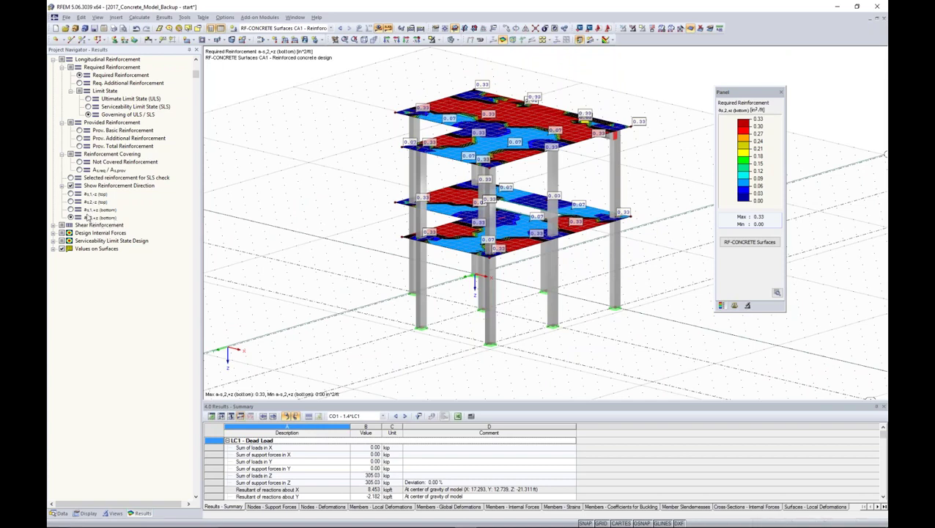
pyautogui.click(70, 193)
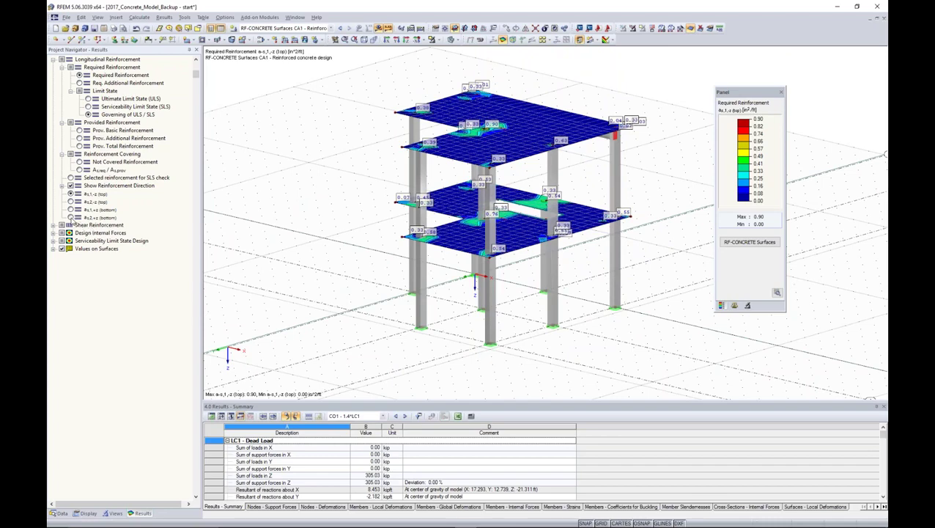
pyautogui.click(70, 218)
pyautogui.keyDown('ctrl'); pyautogui.moveTo(506, 220); pyautogui.dragTo(519, 239, button='middle'); pyautogui.keyUp('ctrl')
pyautogui.click(536, 41)
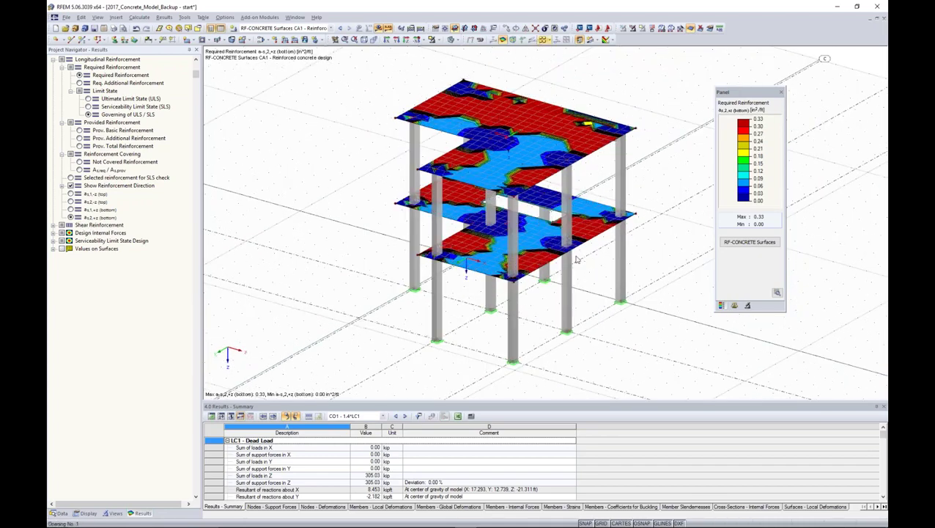
pyautogui.keyDown('ctrl'); pyautogui.moveTo(576, 248); pyautogui.dragTo(534, 162, button='middle'); pyautogui.keyUp('ctrl')
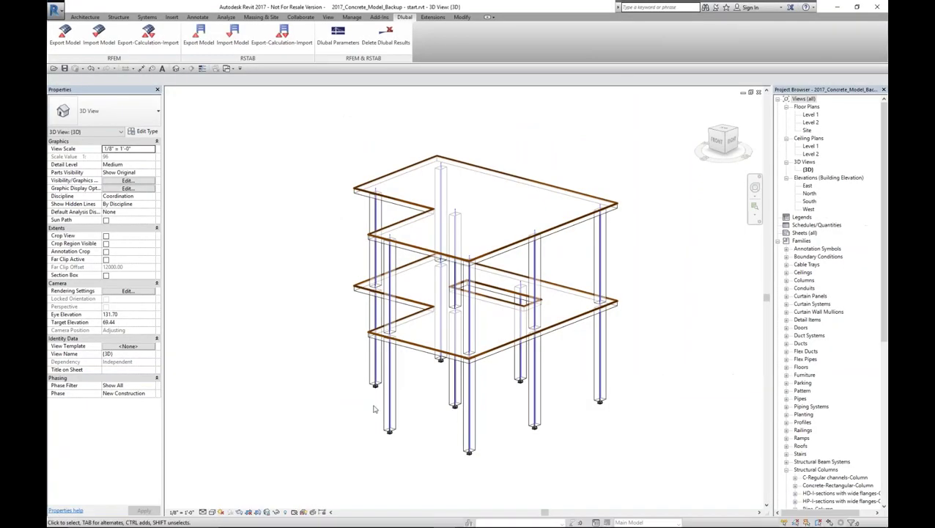
# Switch to Revit, start importing the RFEM model as an update of the existing structure, and check the structural data settings
pyautogui.keyDown('shift'); pyautogui.moveTo(619, 417); pyautogui.dragTo(599, 390, button='middle'); pyautogui.keyUp('shift')
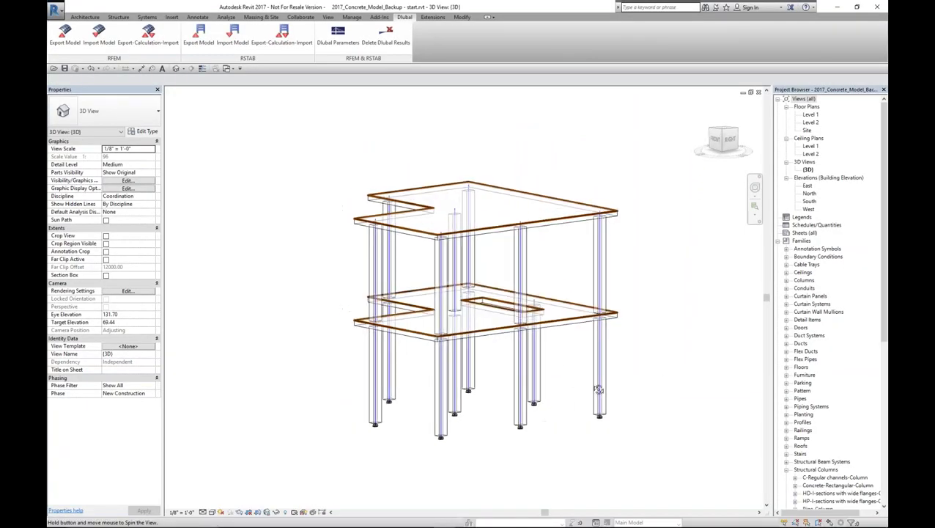
pyautogui.click(99, 47)
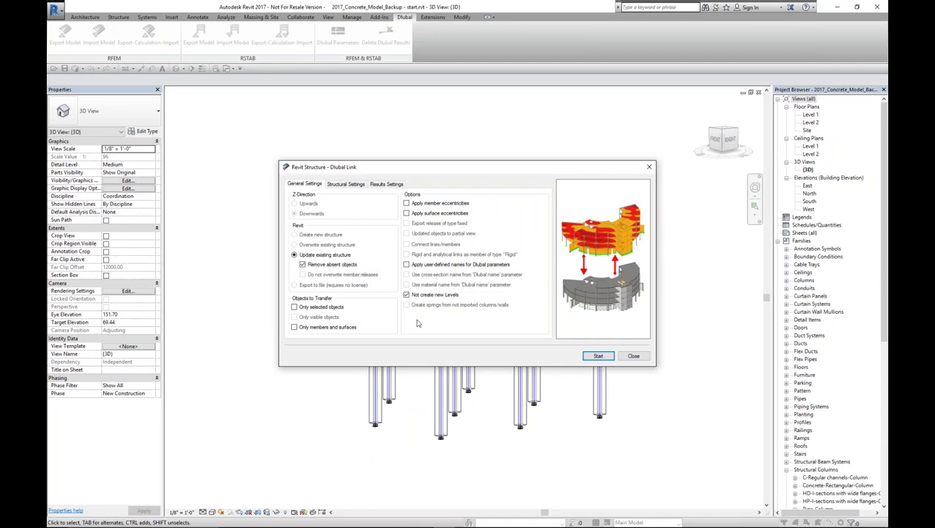
pyautogui.click(341, 186)
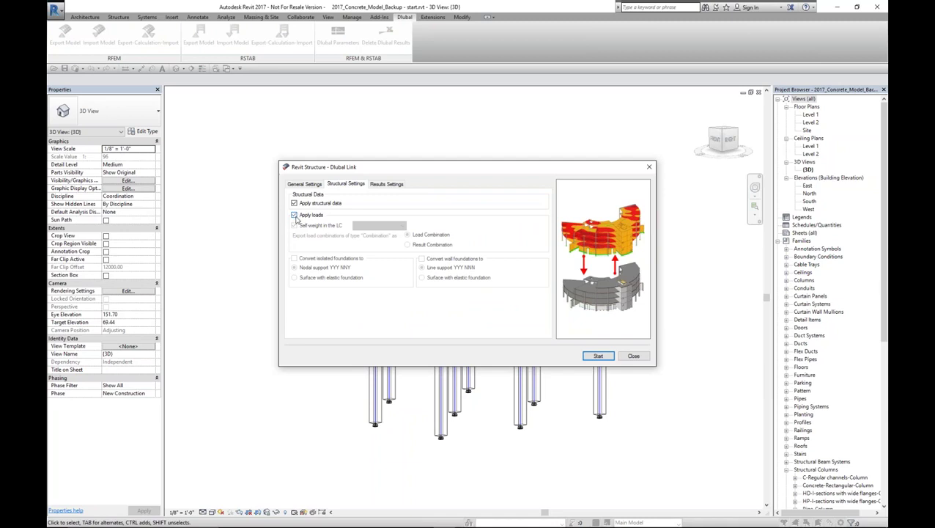
# Include surface results with top and bottom reinforcement alongside the member forces, and import the RFEM model and results into Revit
pyautogui.click(386, 184)
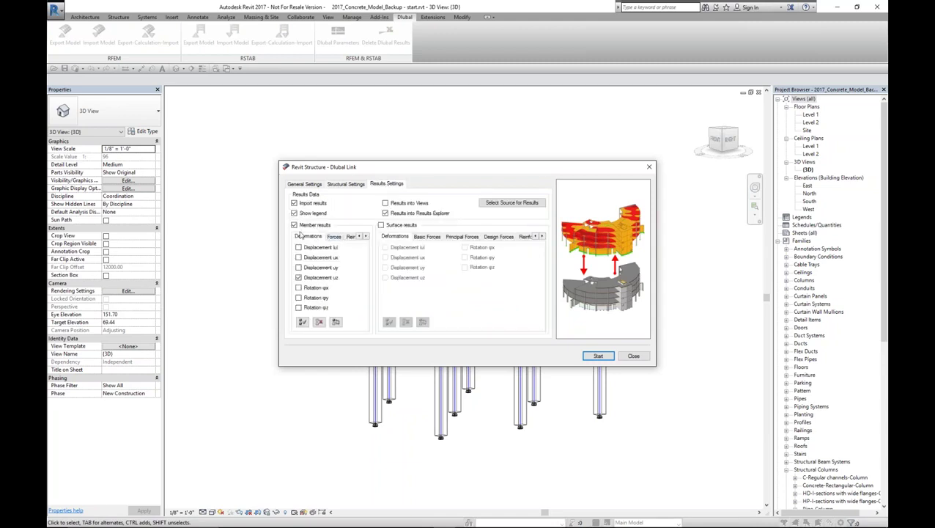
pyautogui.click(332, 237)
pyautogui.click(307, 237)
pyautogui.click(333, 236)
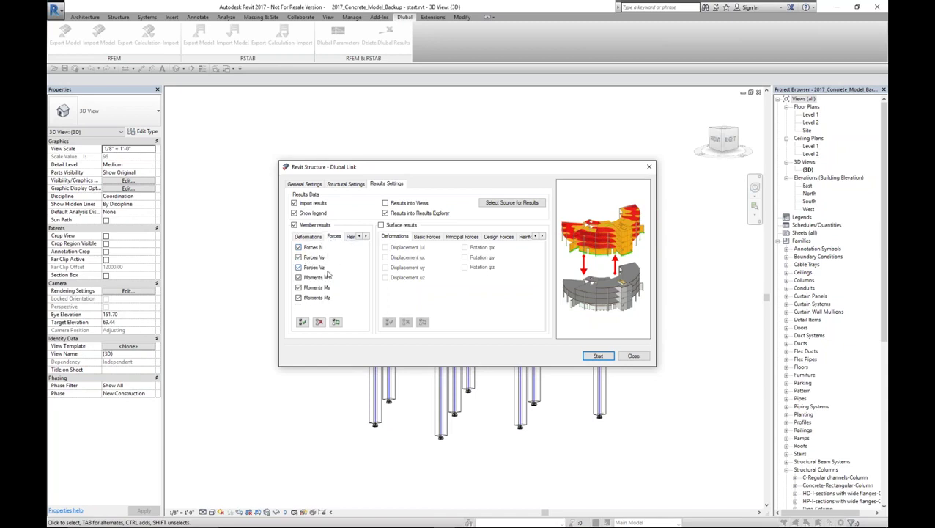
pyautogui.click(381, 225)
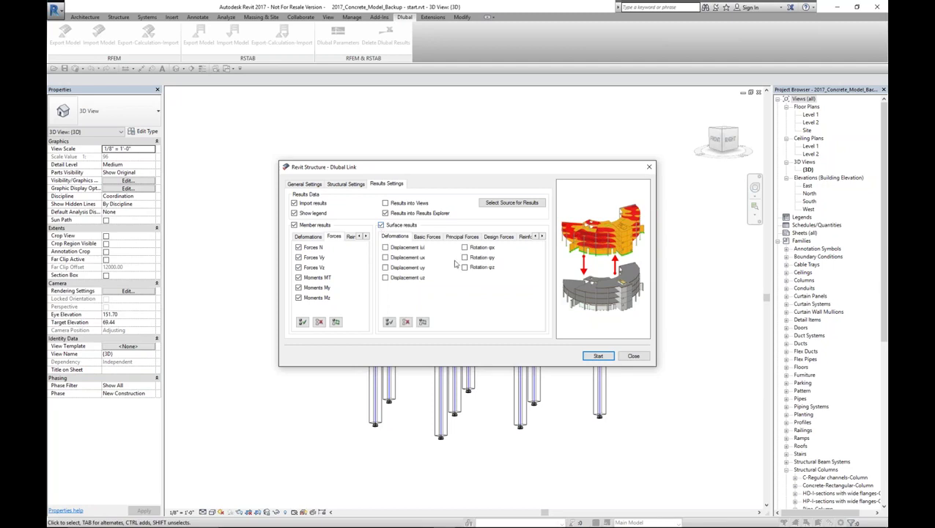
pyautogui.click(525, 237)
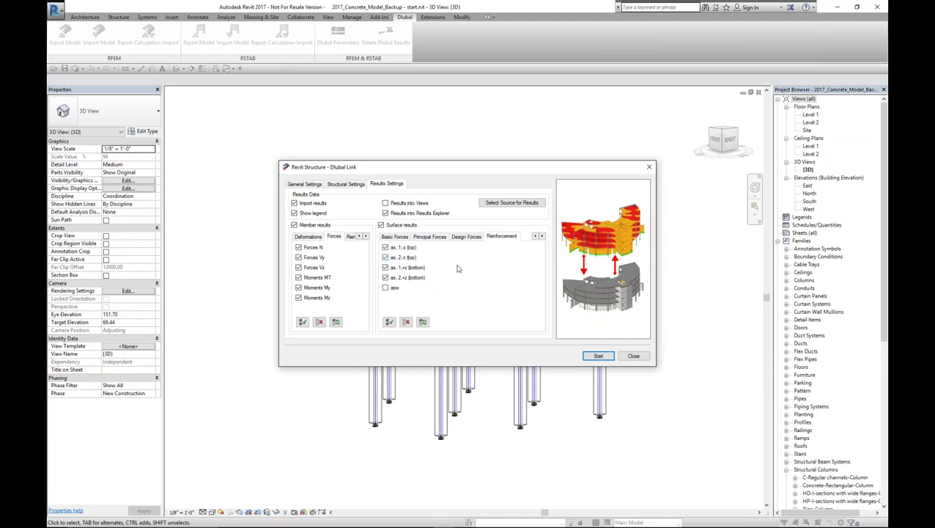
pyautogui.click(597, 356)
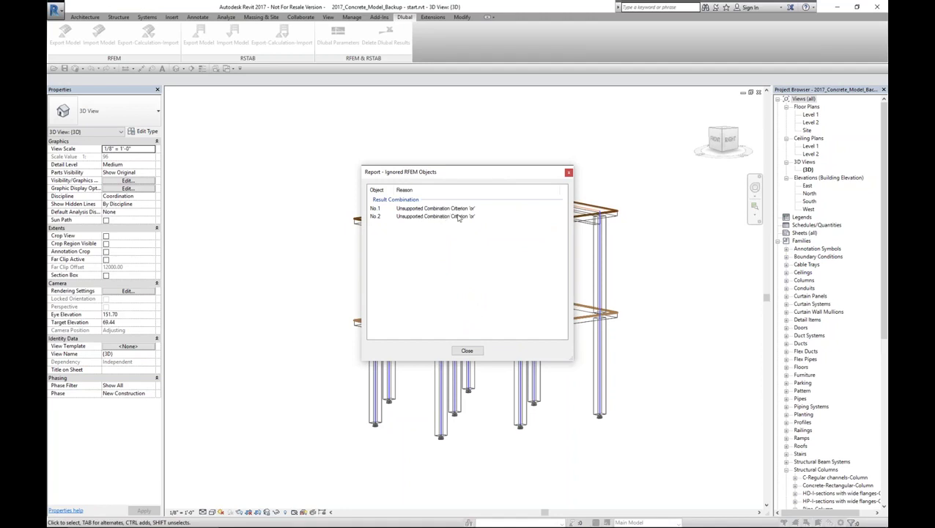
pyautogui.click(468, 351)
# Inspect the type properties and cross-section dimensions of the imported concrete beam below the roof slab
pyautogui.keyDown('shift'); pyautogui.moveTo(452, 346); pyautogui.dragTo(533, 265, button='middle'); pyautogui.keyUp('shift')
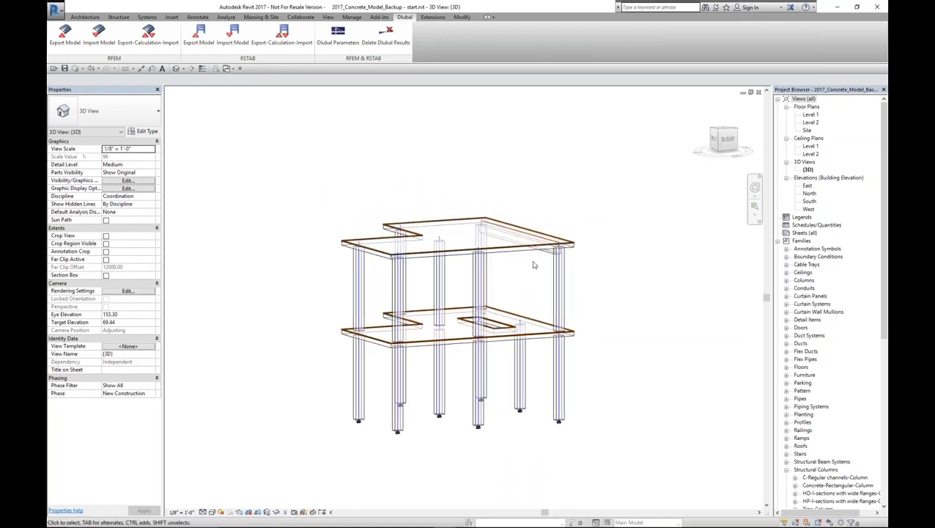
pyautogui.scroll(2, 534, 265)
pyautogui.click(554, 250)
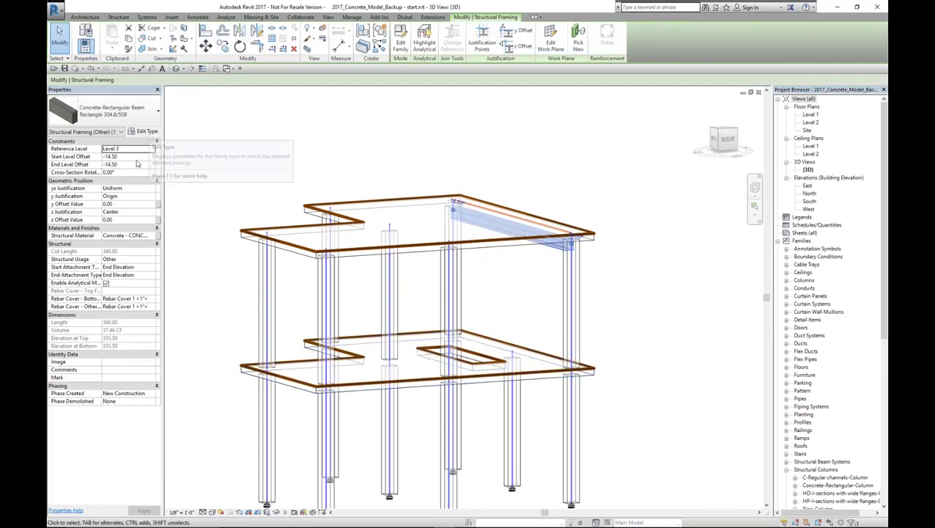
pyautogui.click(144, 131)
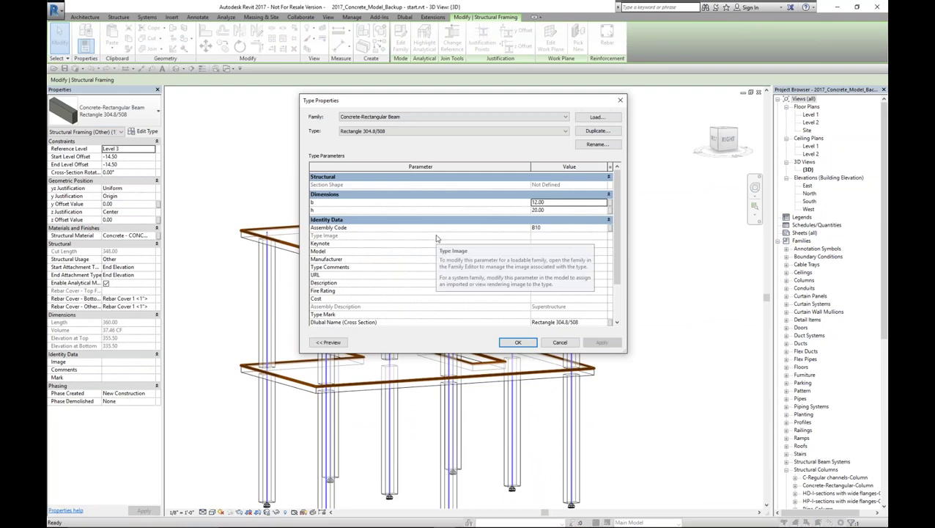
pyautogui.click(560, 342)
pyautogui.keyDown('shift'); pyautogui.moveTo(558, 344); pyautogui.dragTo(561, 390, button='middle'); pyautogui.keyUp('shift')
pyautogui.press('Escape')
pyautogui.moveTo(556, 354); pyautogui.dragTo(519, 281, button='middle')
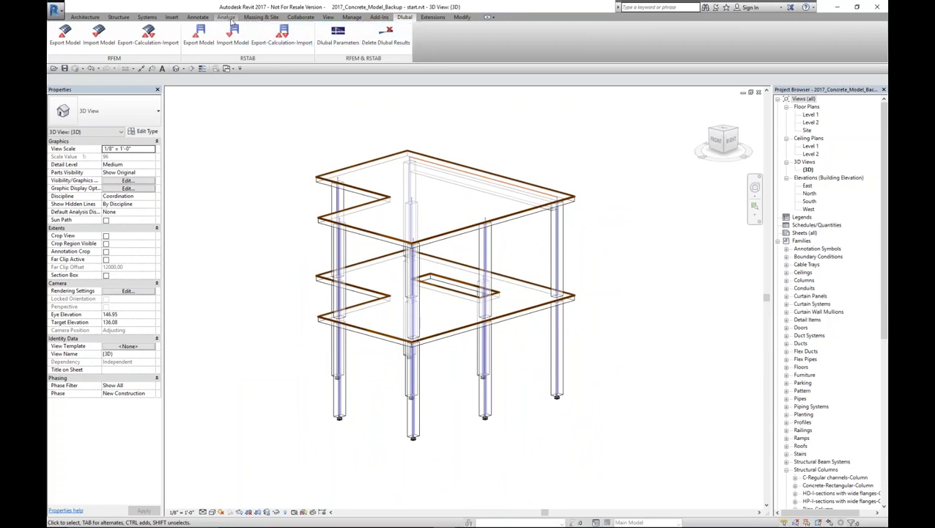
# Display the required surface reinforcement Area AYY Bottom from the RFEM - Reinforcements analysis on the Revit slabs with the Results Explorer
pyautogui.click(228, 18)
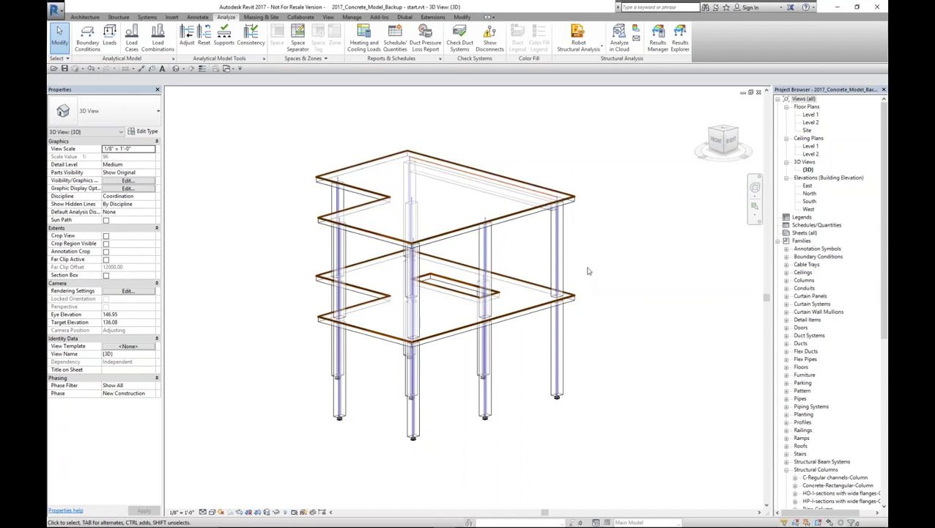
pyautogui.keyDown('ctrl'); pyautogui.moveTo(599, 270); pyautogui.dragTo(579, 278, button='middle'); pyautogui.keyUp('ctrl')
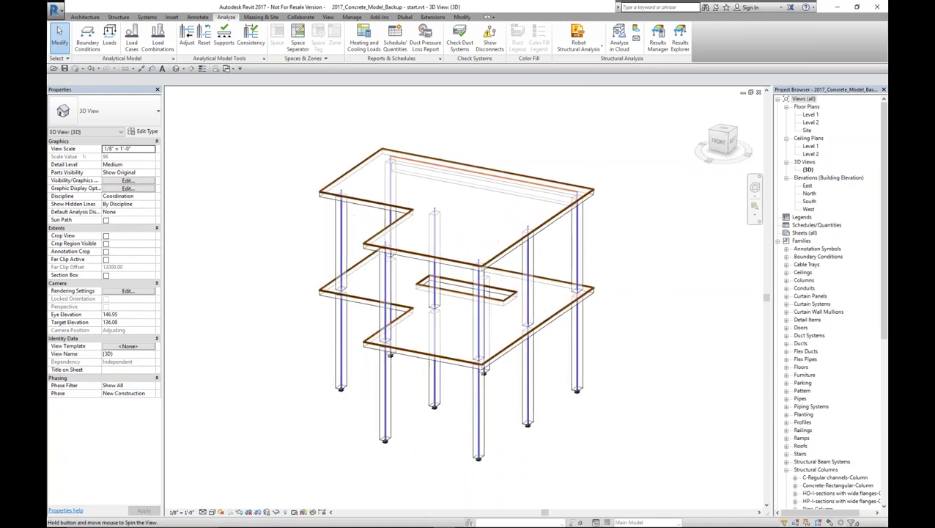
pyautogui.click(680, 42)
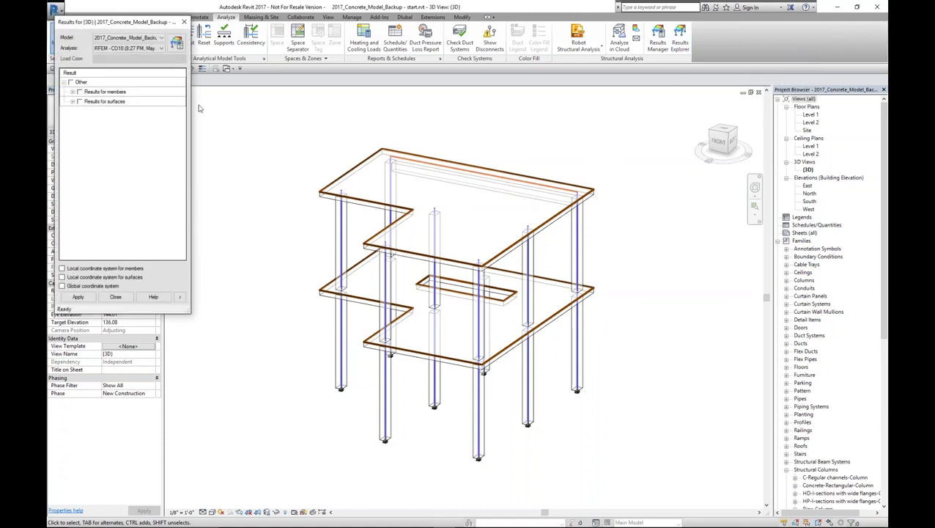
pyautogui.click(149, 49)
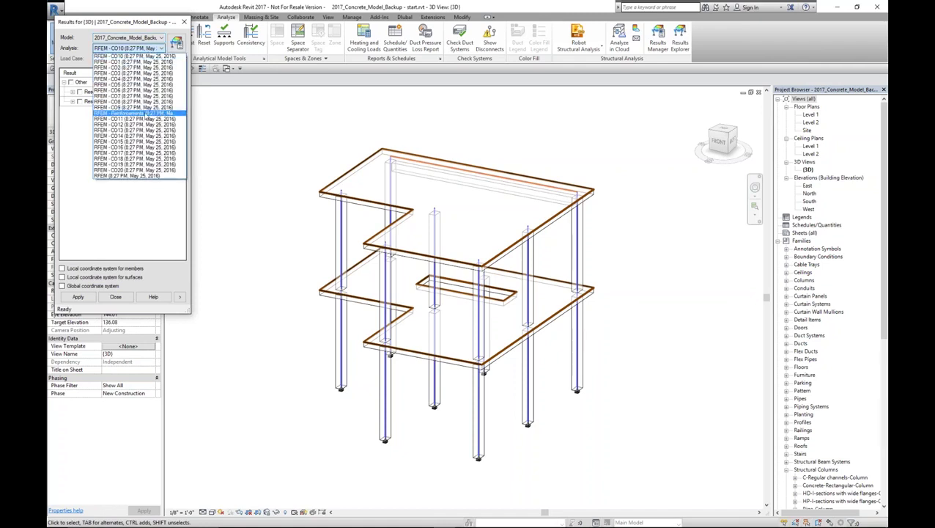
pyautogui.click(132, 112)
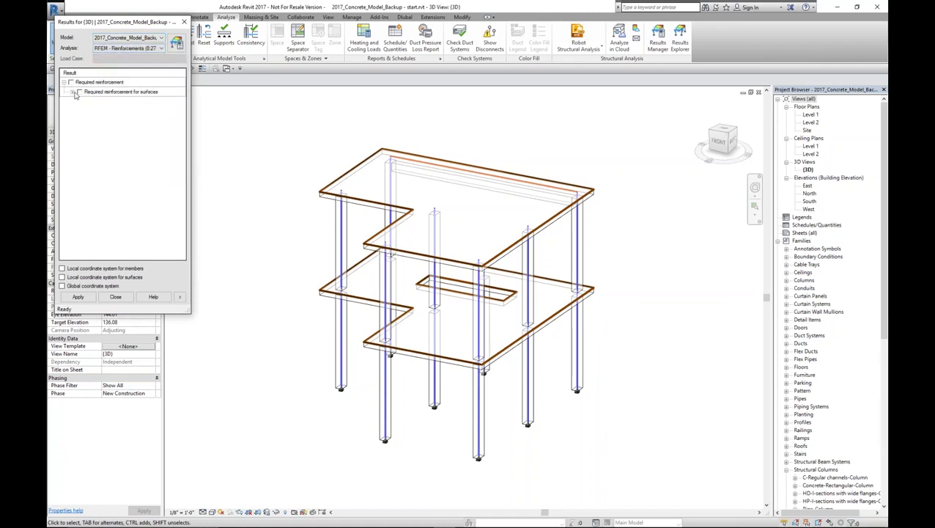
pyautogui.click(74, 92)
pyautogui.click(89, 131)
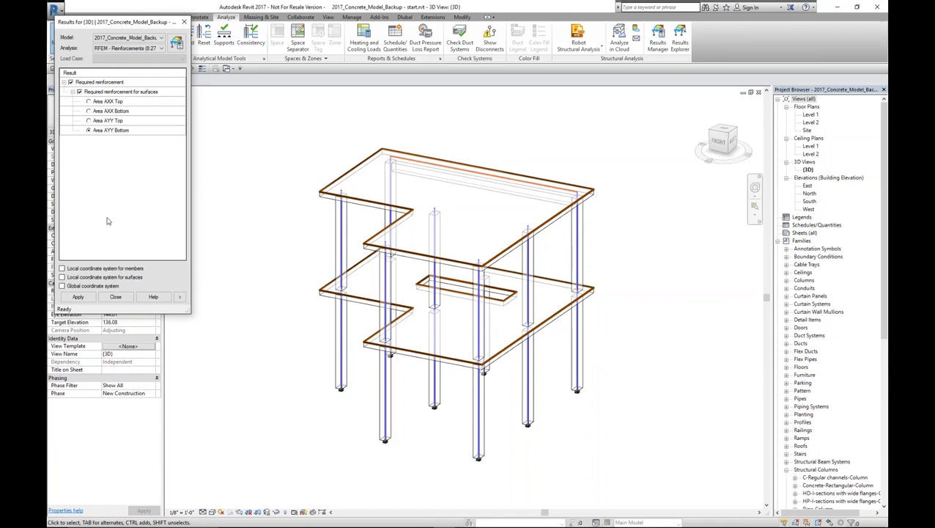
pyautogui.click(79, 297)
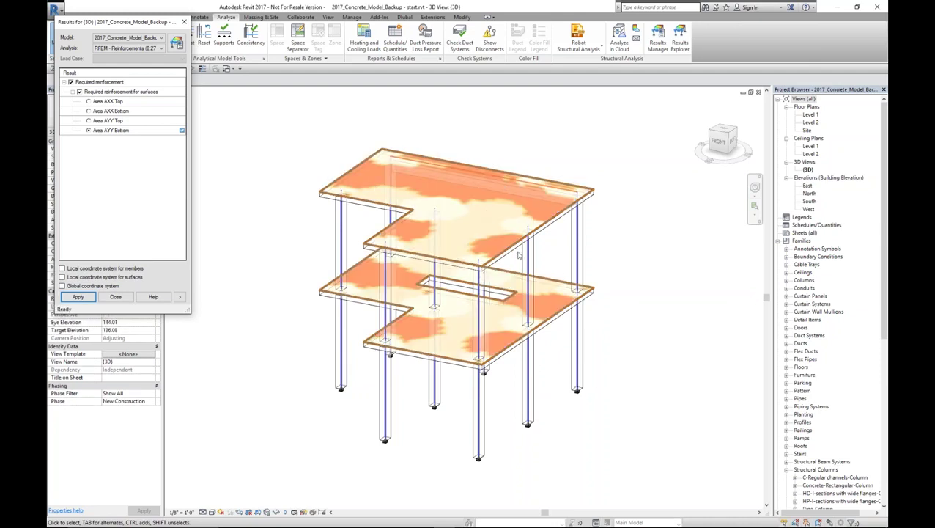
# Move the Area AYY Bottom result legend to the empty area beside the building, clear of the results window
pyautogui.moveTo(485, 321); pyautogui.dragTo(544, 303, button='middle')
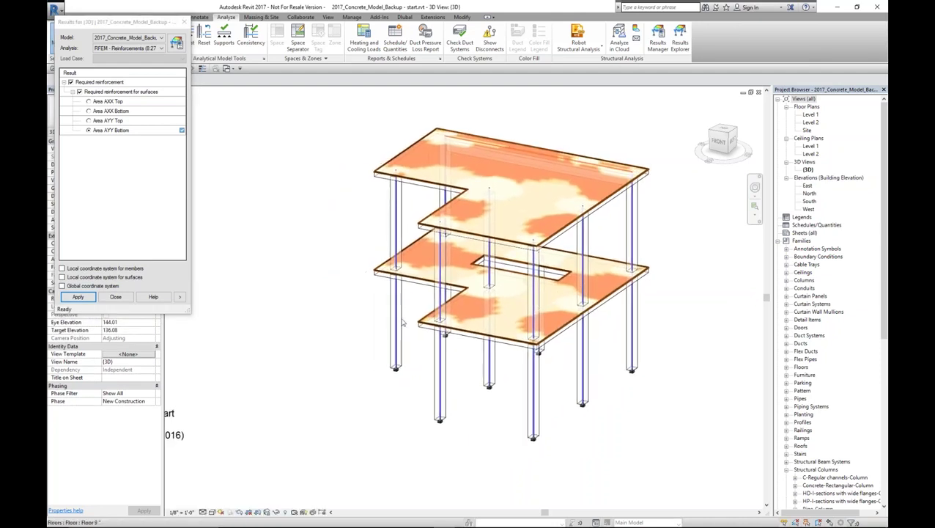
pyautogui.scroll(-3, 402, 323)
pyautogui.click(212, 272)
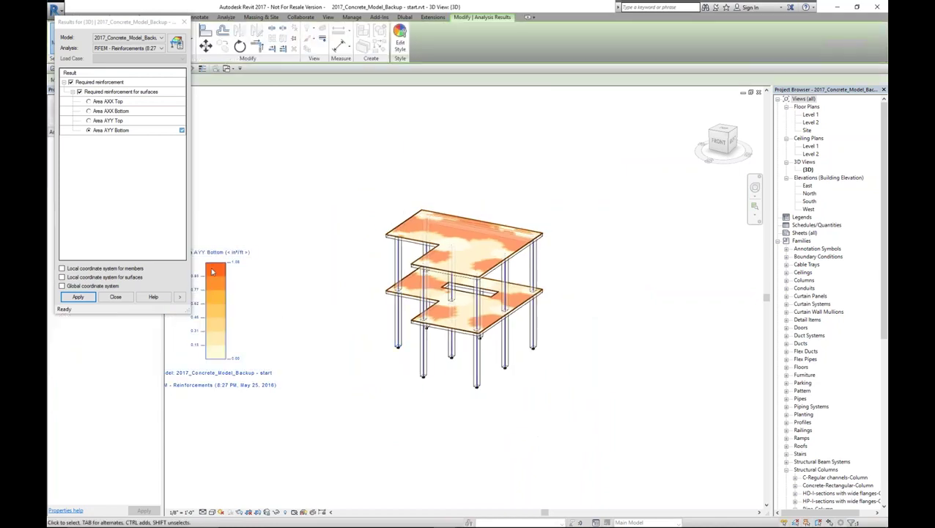
pyautogui.moveTo(217, 275); pyautogui.dragTo(663, 242)
pyautogui.click(575, 313)
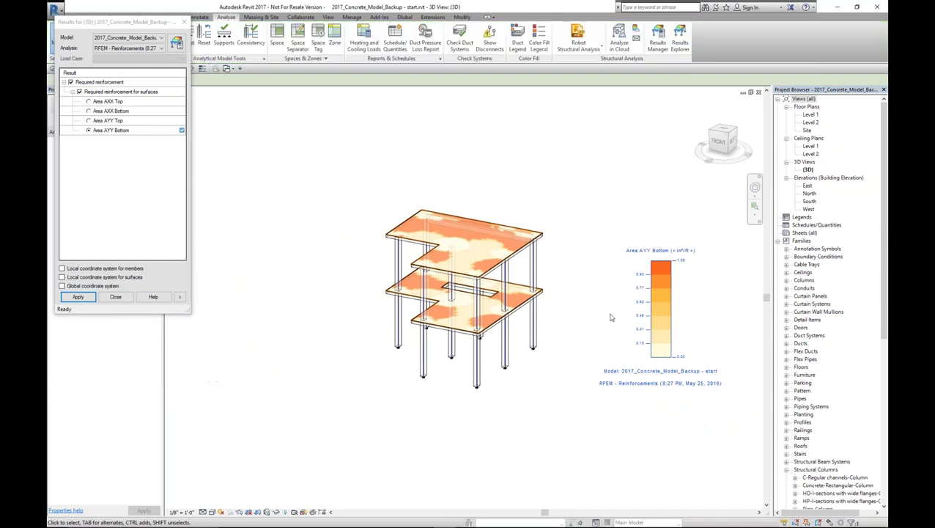
pyautogui.scroll(2, 575, 313)
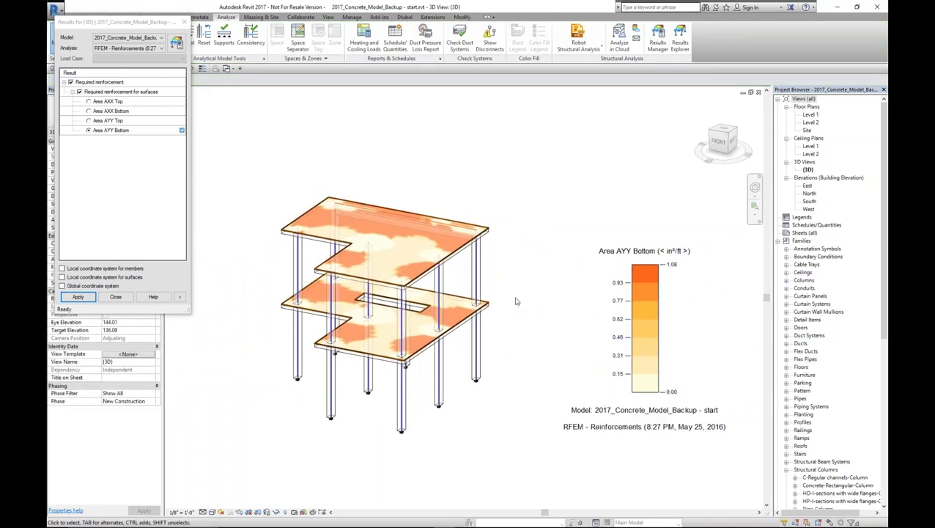
pyautogui.scroll(1, 515, 301)
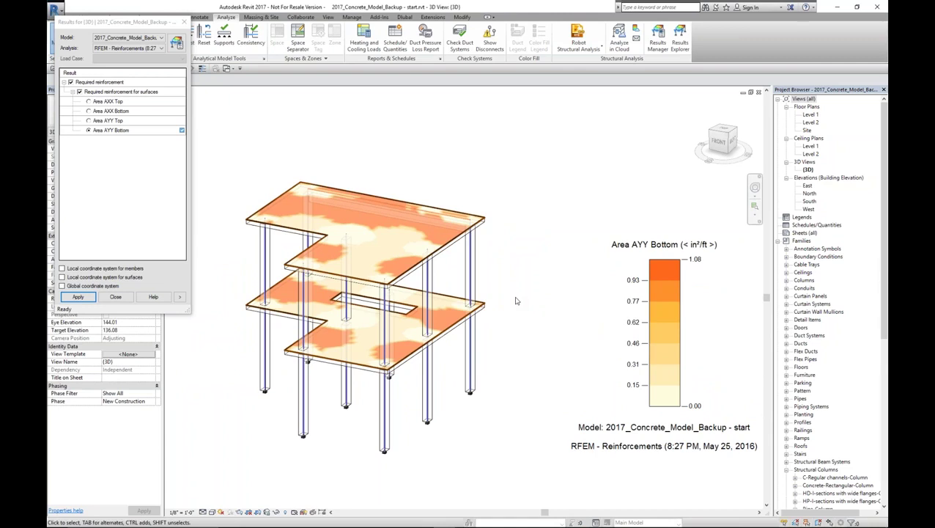
# Display the Area AYY Top and then the Area AXX Bottom reinforcement on the slabs, and close the results window
pyautogui.click(89, 121)
pyautogui.click(83, 298)
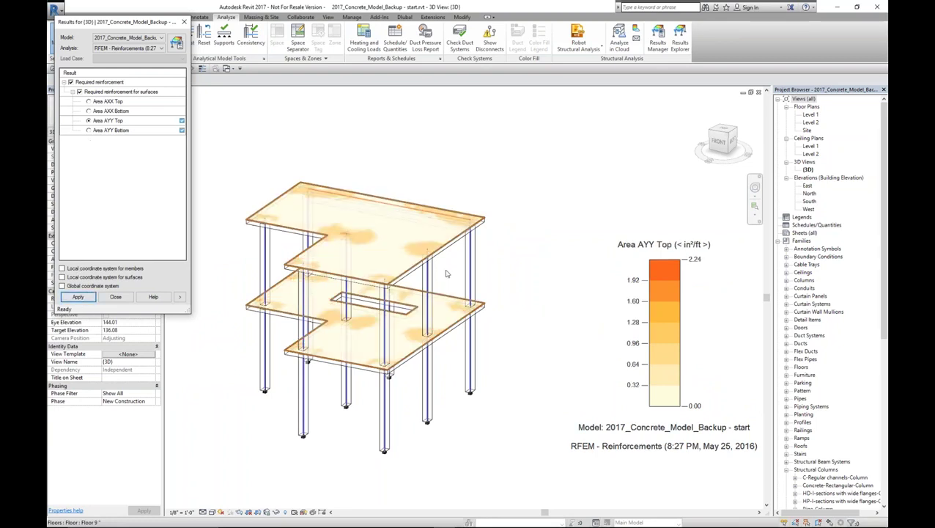
pyautogui.click(90, 110)
pyautogui.click(77, 297)
pyautogui.click(485, 344)
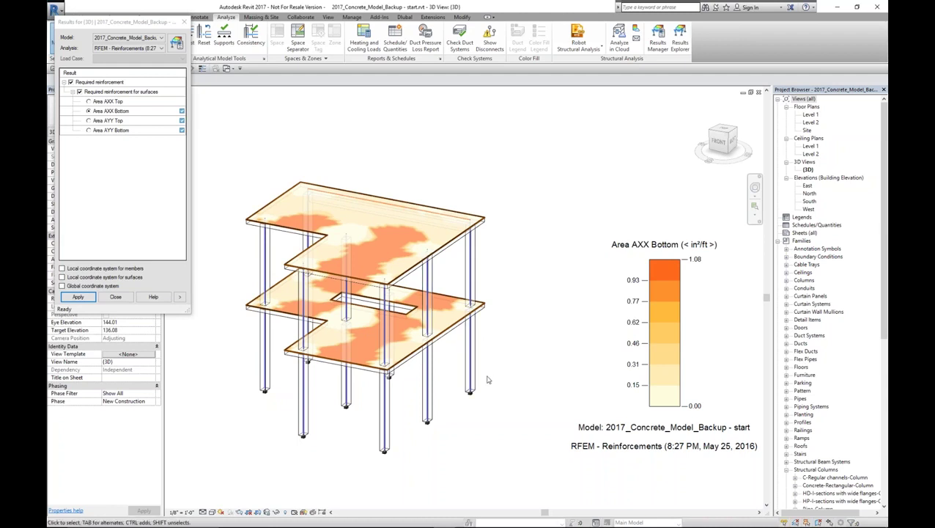
pyautogui.click(185, 20)
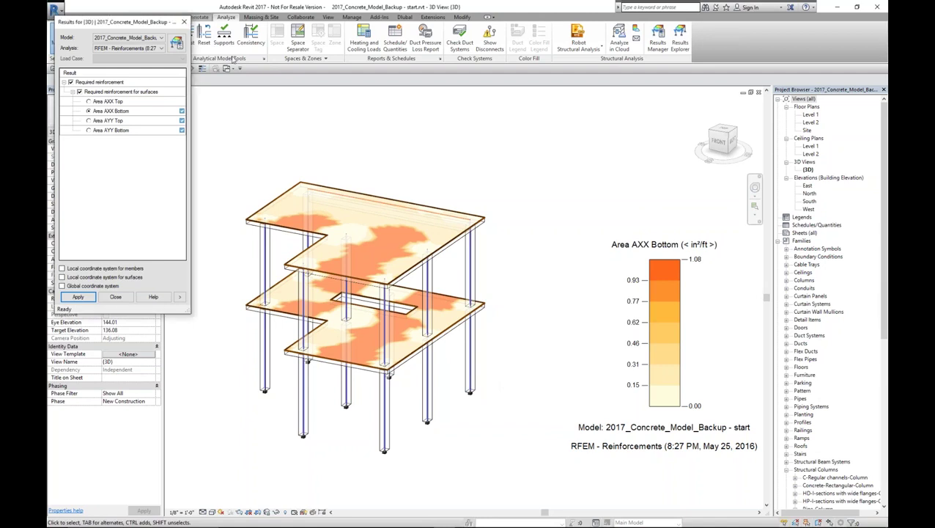
# Close the concrete project without saving, open the 2017_AISC_Complete_With_Loads_start2 project, and set the 3D view to its home orientation
pyautogui.scroll(-1, 585, 315)
pyautogui.moveTo(587, 343); pyautogui.dragTo(576, 313, button='middle')
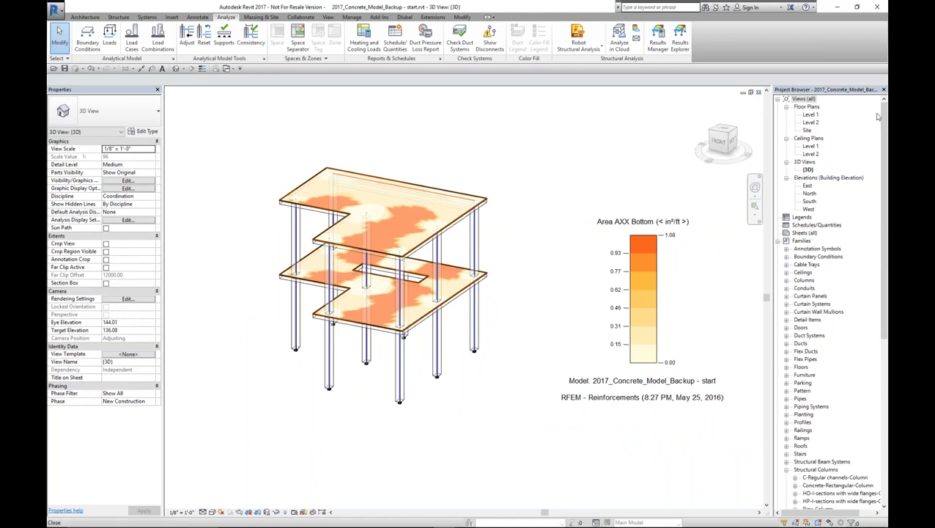
pyautogui.click(759, 93)
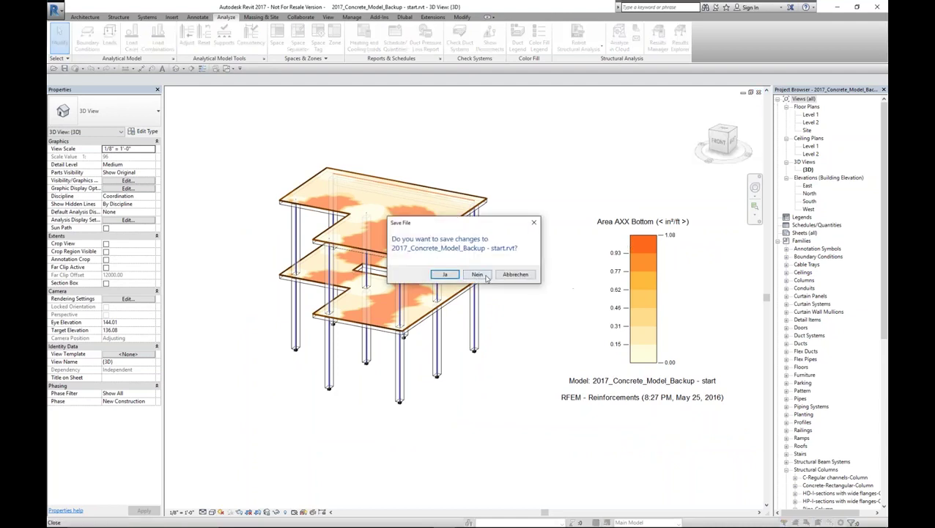
pyautogui.click(477, 274)
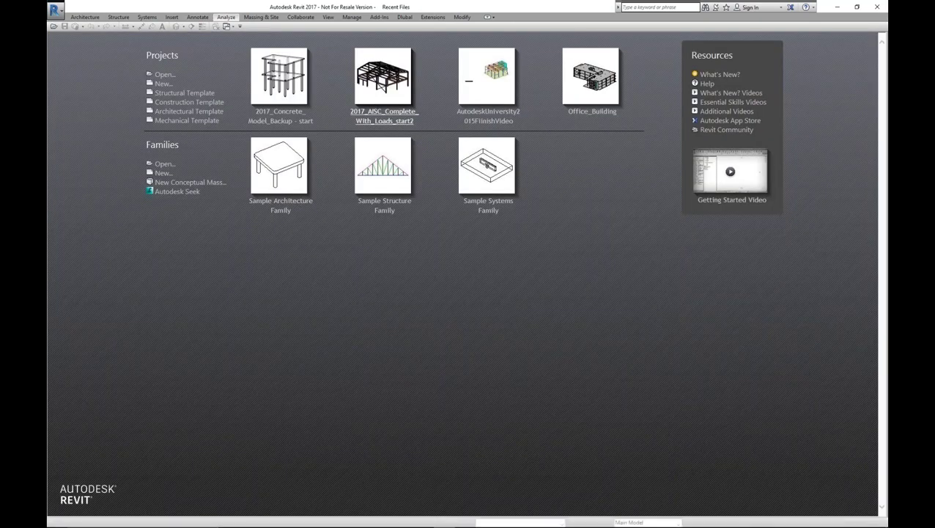
pyautogui.click(384, 116)
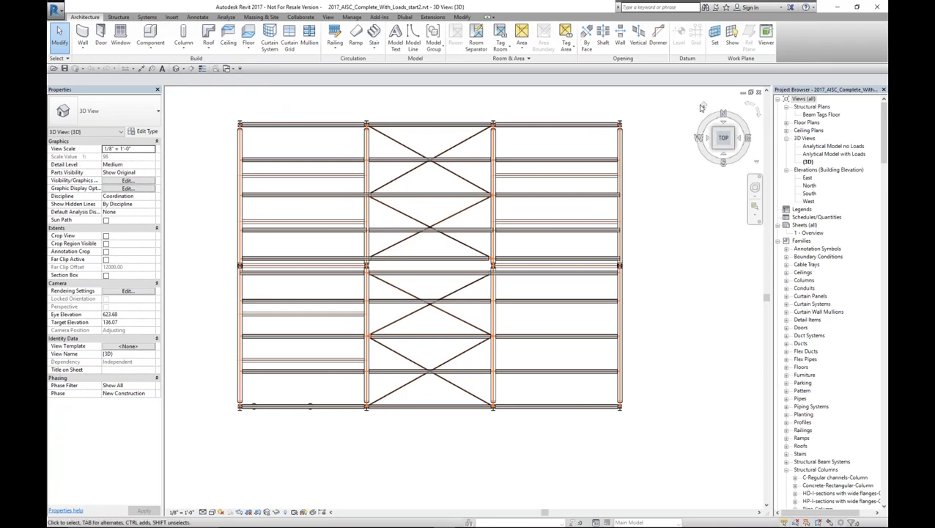
pyautogui.click(703, 106)
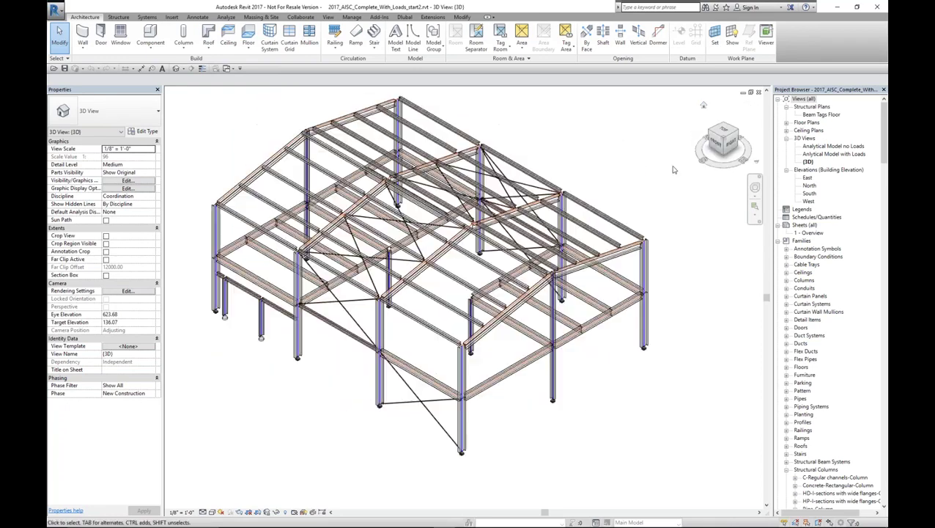
# Examine the steel hall's overall frame, roof purlins and cross bracing in the 3D view
pyautogui.scroll(1, 561, 354)
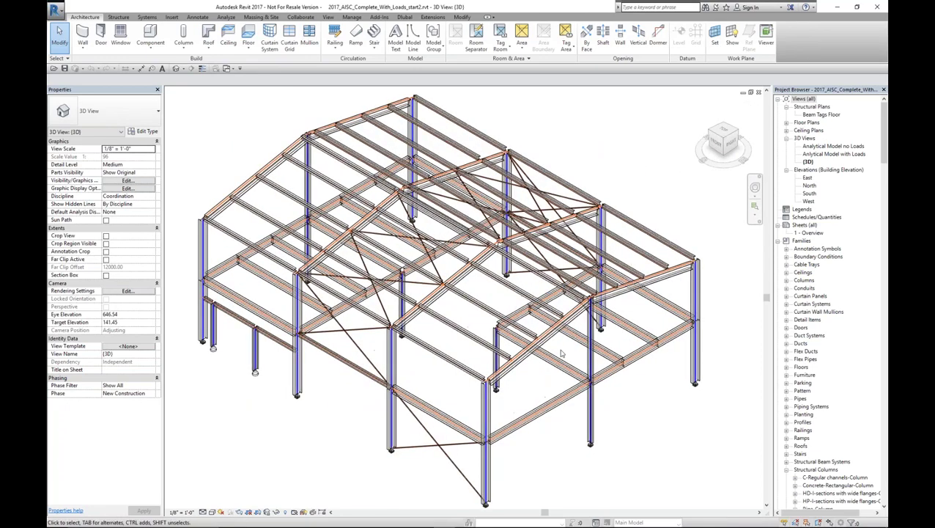
pyautogui.scroll(1, 562, 353)
pyautogui.scroll(-1, 560, 355)
pyautogui.keyDown('shift'); pyautogui.moveTo(555, 368); pyautogui.dragTo(433, 263, button='middle'); pyautogui.keyUp('shift')
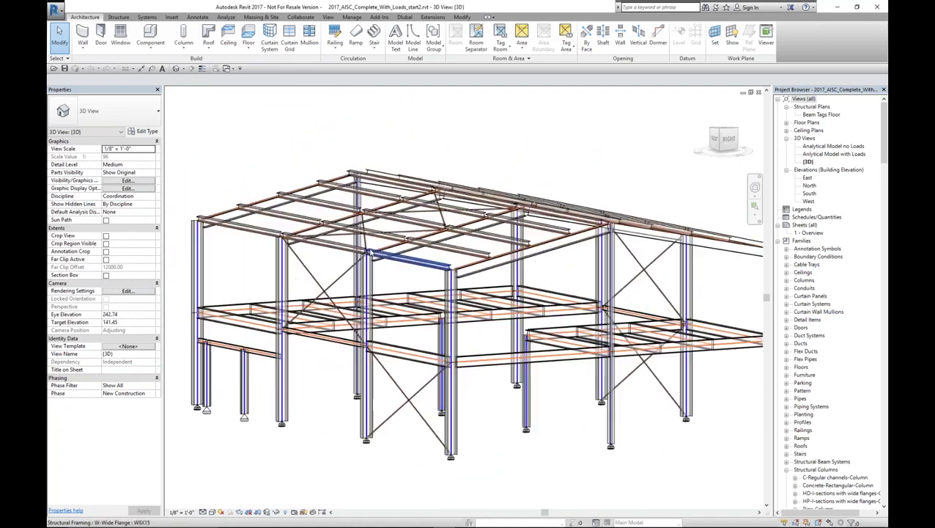
pyautogui.scroll(1, 371, 257)
pyautogui.scroll(5, 319, 234)
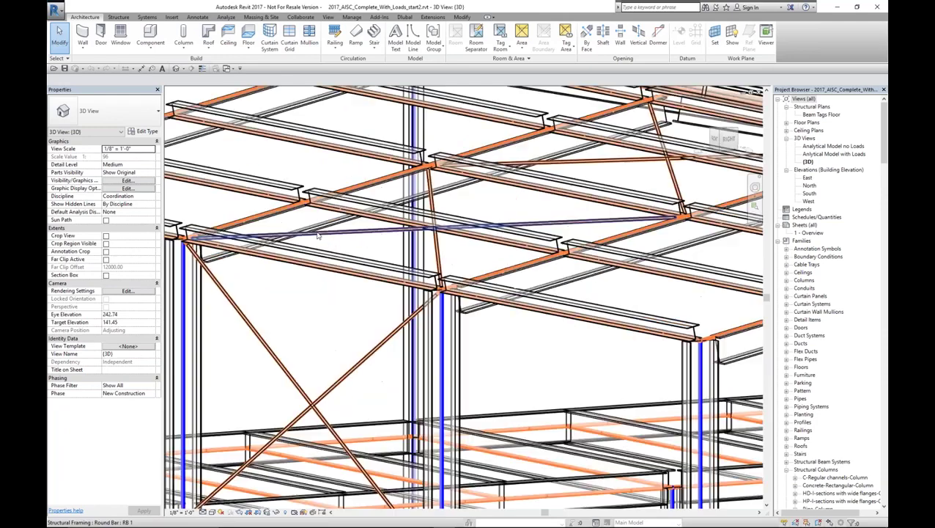
pyautogui.scroll(-5, 318, 234)
pyautogui.keyDown('shift'); pyautogui.moveTo(319, 234); pyautogui.dragTo(326, 212, button='middle'); pyautogui.keyUp('shift')
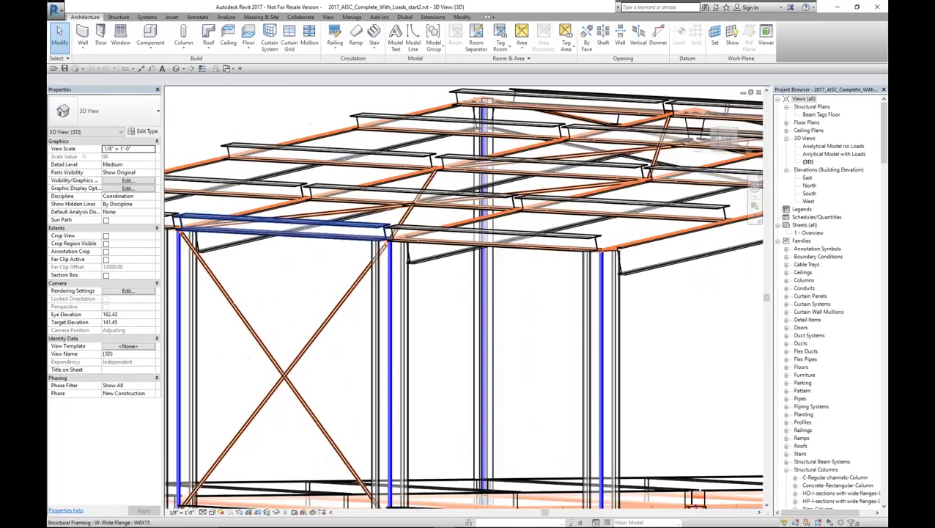
# Examine the outer roof beam's joint with the corner column and how the purlins and analytical lines sit relative to the beams
pyautogui.scroll(-1, 329, 222)
pyautogui.moveTo(405, 249); pyautogui.dragTo(460, 265, button='middle')
pyautogui.scroll(4, 460, 265)
pyautogui.scroll(2, 590, 229)
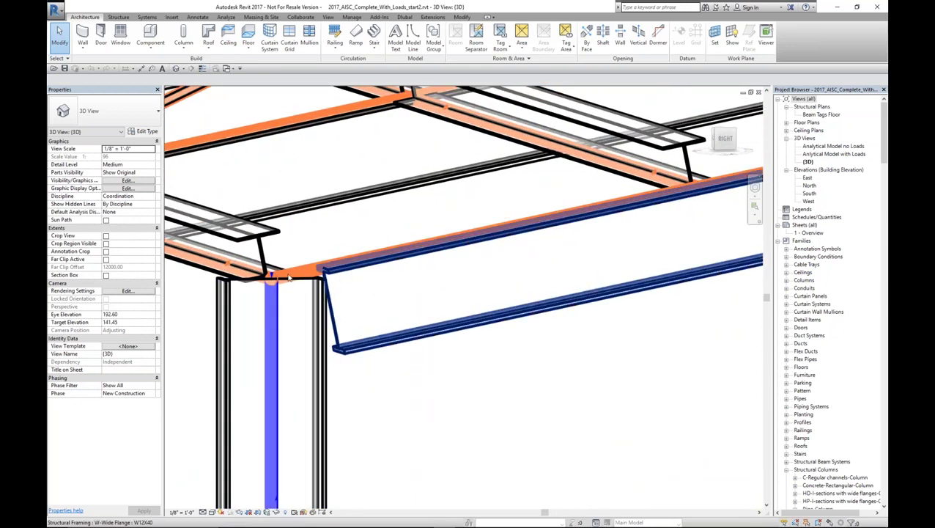
pyautogui.keyDown('shift'); pyautogui.moveTo(284, 279); pyautogui.dragTo(414, 312, button='middle'); pyautogui.keyUp('shift')
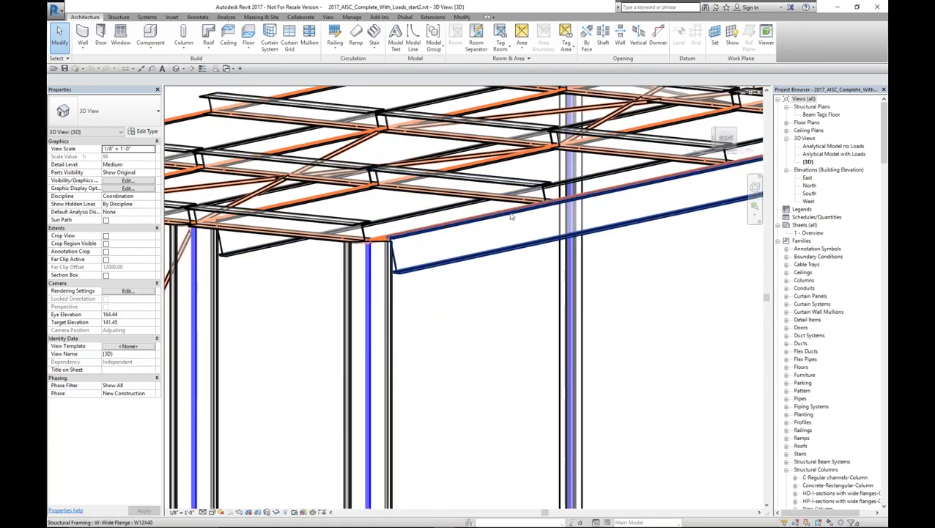
pyautogui.scroll(3, 511, 216)
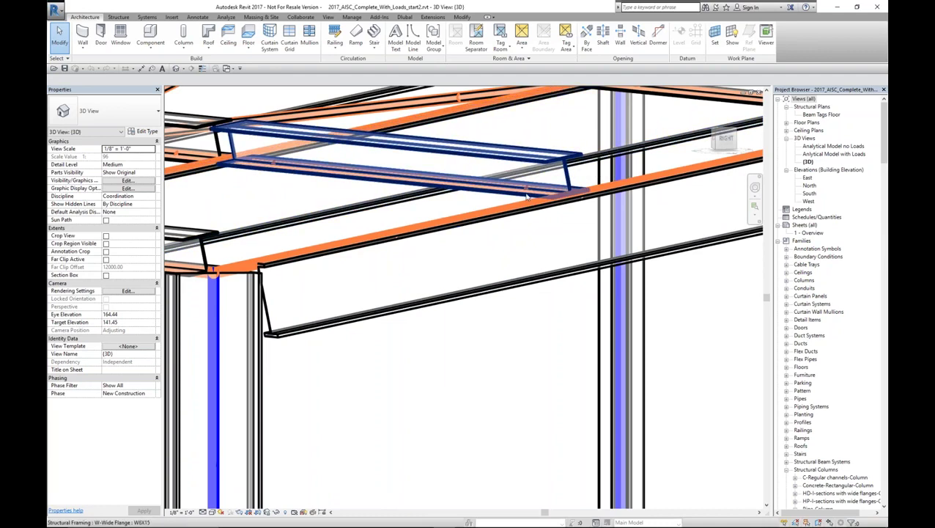
pyautogui.keyDown('shift'); pyautogui.moveTo(527, 228); pyautogui.dragTo(518, 276, button='middle'); pyautogui.keyUp('shift')
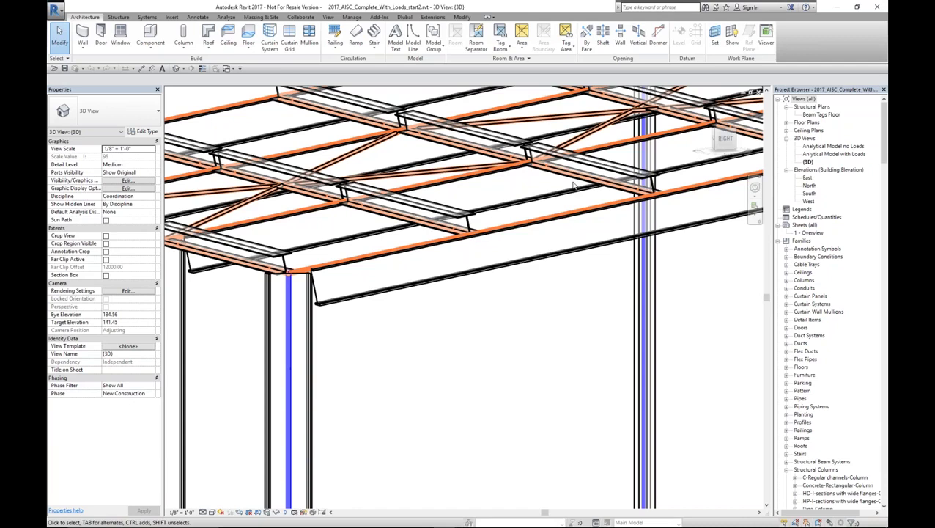
pyautogui.scroll(-3, 561, 190)
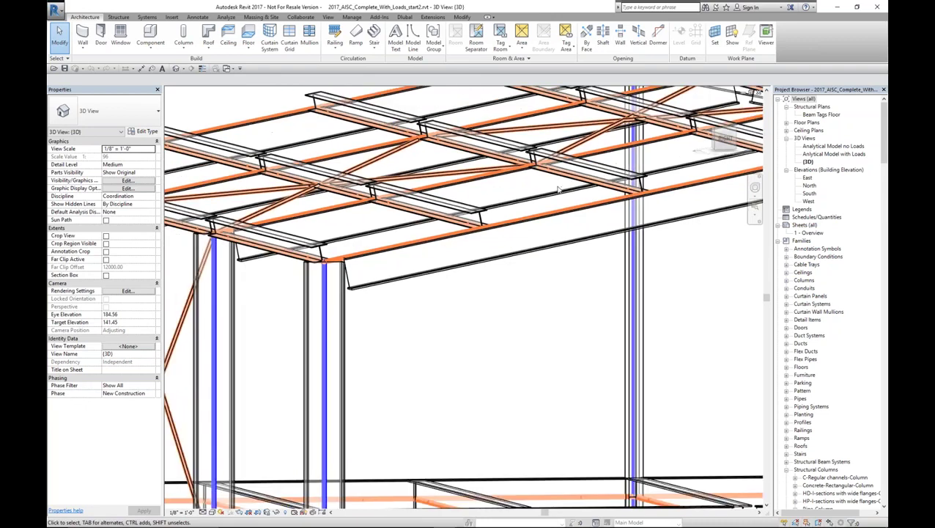
pyautogui.scroll(-2, 599, 271)
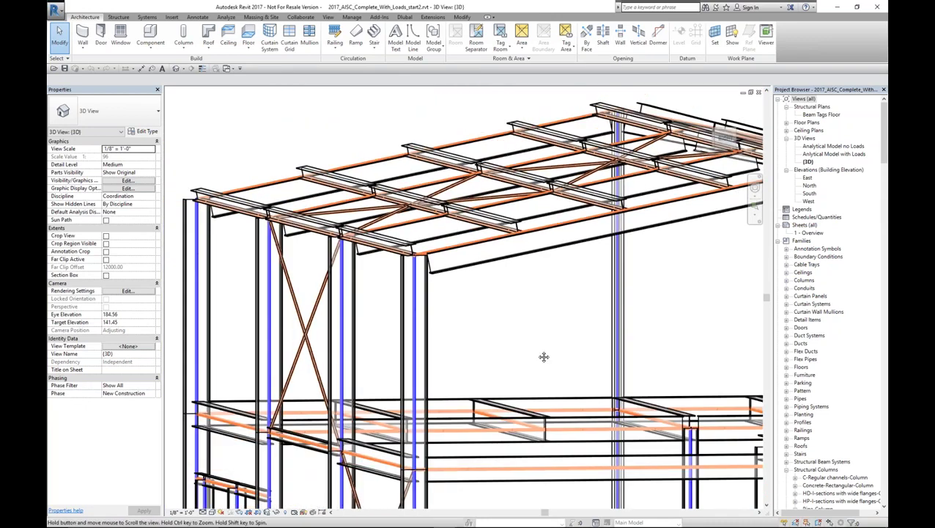
pyautogui.moveTo(544, 357); pyautogui.dragTo(442, 281, button='middle')
pyautogui.scroll(3, 442, 281)
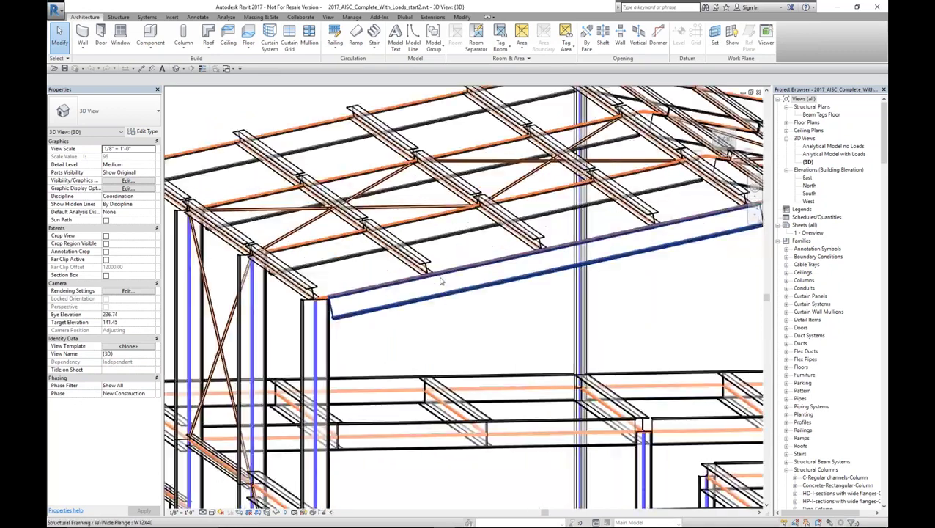
pyautogui.scroll(2, 441, 280)
pyautogui.moveTo(474, 324); pyautogui.dragTo(442, 272, button='middle')
pyautogui.scroll(-3, 469, 321)
pyautogui.scroll(-3, 587, 334)
# Open the Anlytical Model with Loads 3D view and inspect the properties of a floor line load and a roof purlin line load
pyautogui.doubleClick(854, 154)
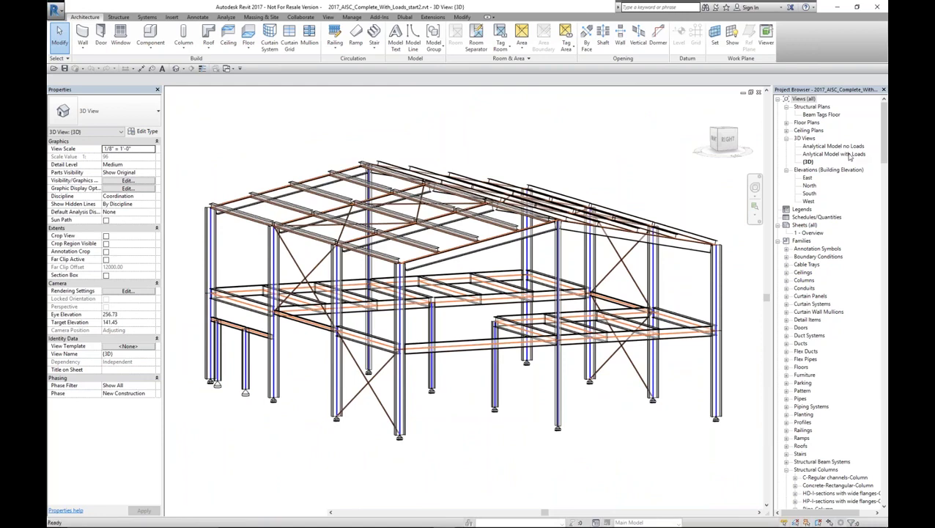
pyautogui.moveTo(557, 354); pyautogui.dragTo(516, 300, button='middle')
pyautogui.click(369, 191)
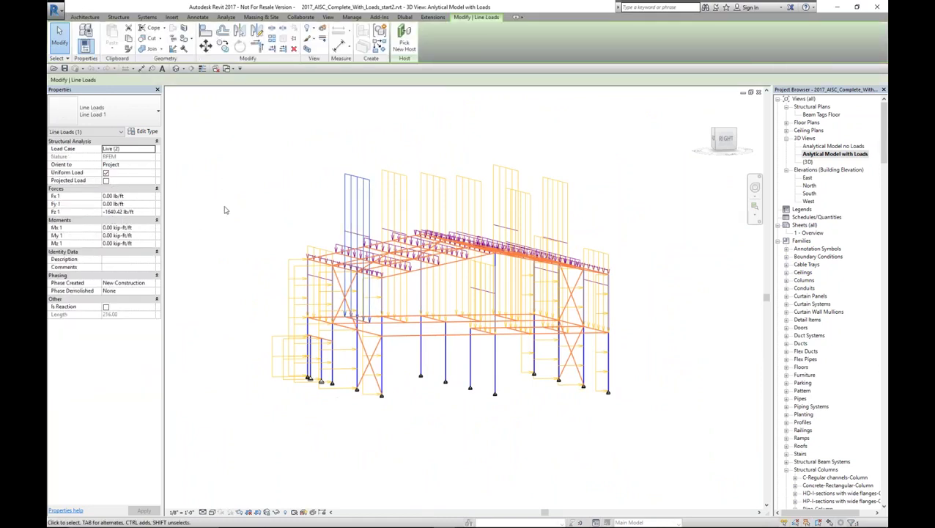
pyautogui.click(249, 201)
pyautogui.keyDown('shift'); pyautogui.moveTo(526, 316); pyautogui.dragTo(485, 257, button='middle'); pyautogui.keyUp('shift')
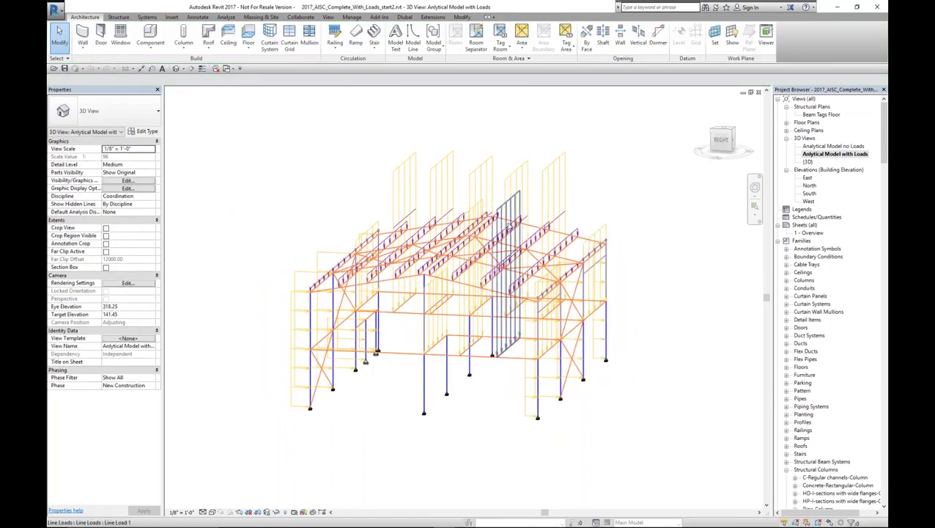
pyautogui.click(486, 253)
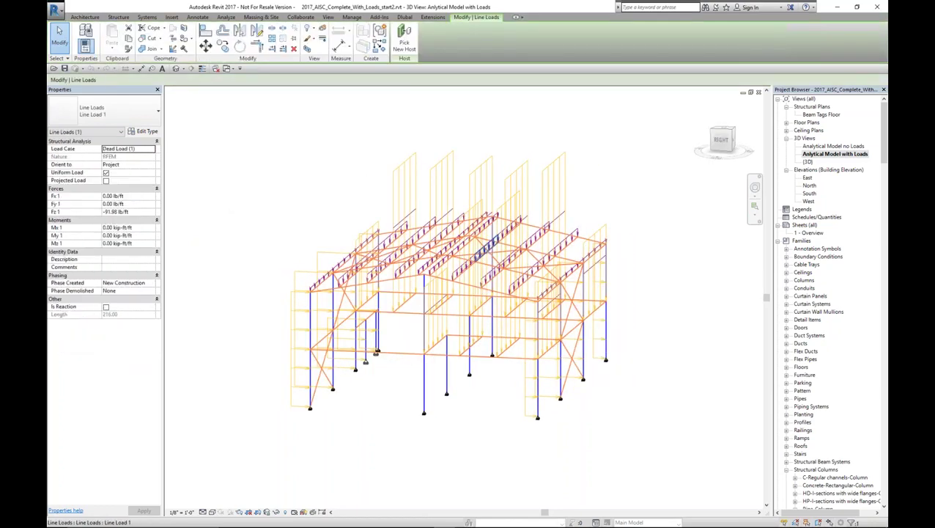
pyautogui.click(313, 184)
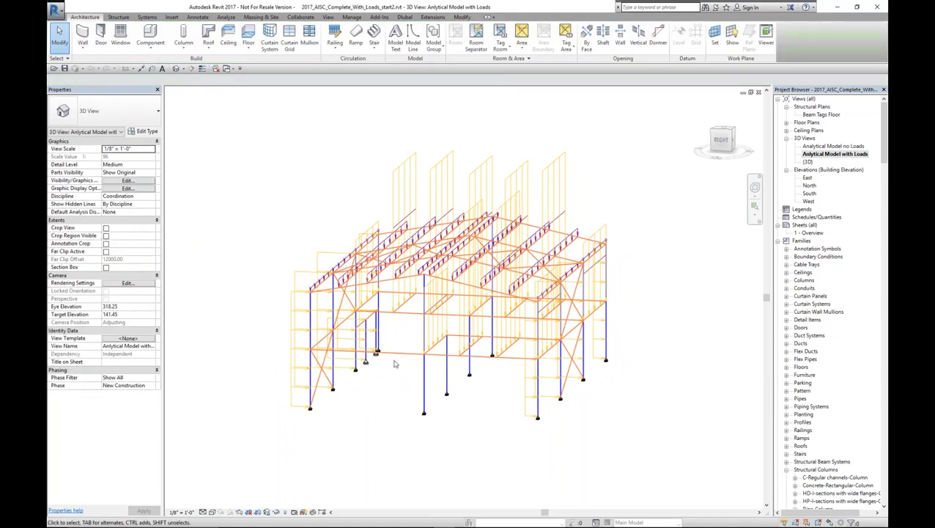
pyautogui.keyDown('shift'); pyautogui.moveTo(524, 370); pyautogui.dragTo(640, 396, button='middle'); pyautogui.keyUp('shift')
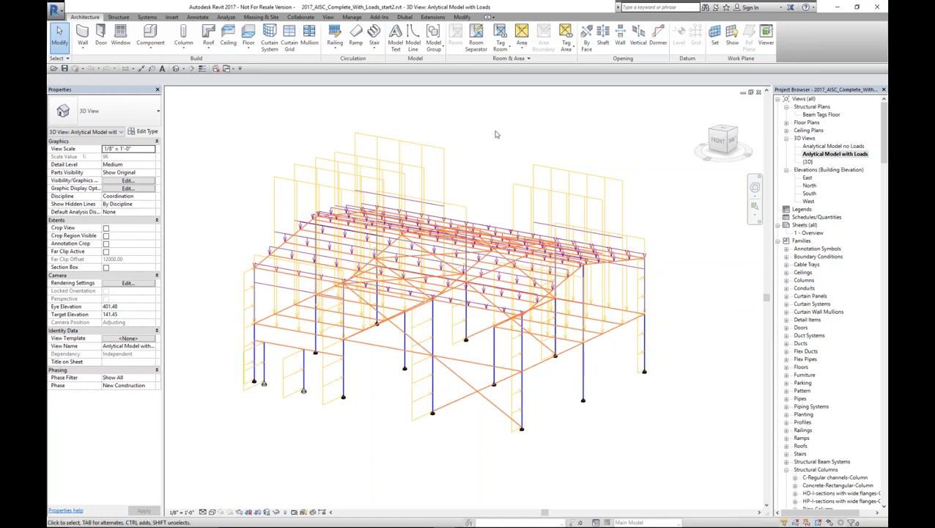
pyautogui.scroll(-1, 473, 175)
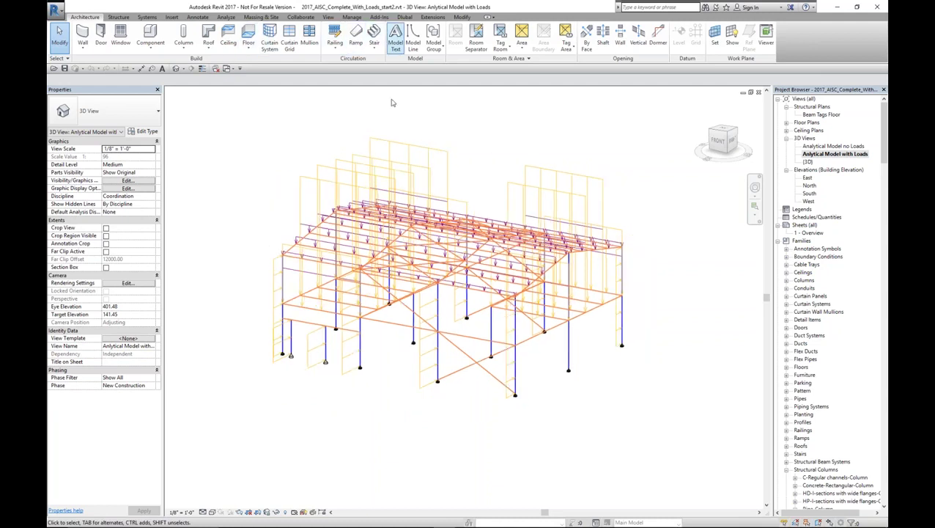
# Switch to RFEM, close the 2017_Concrete_Model_Backup - start model, and return to Revit
pyautogui.moveTo(469, 525)
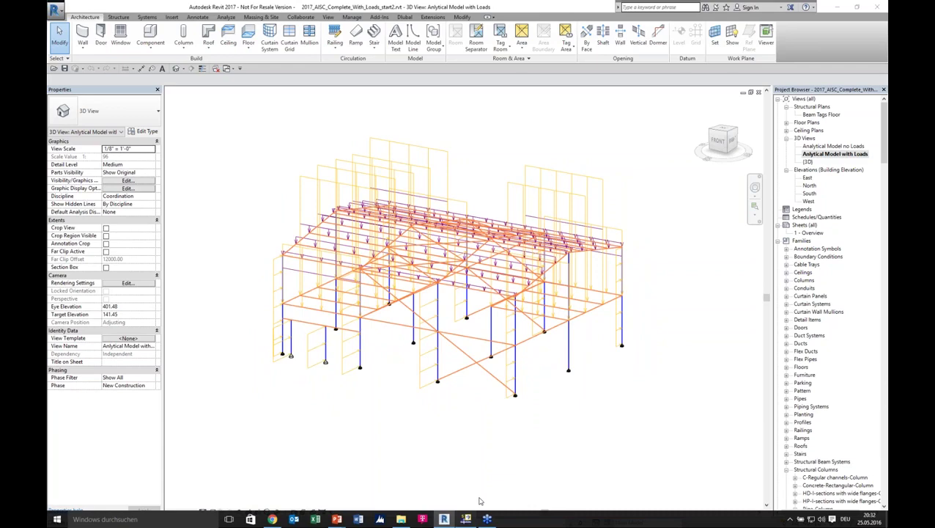
pyautogui.click(467, 519)
pyautogui.moveTo(691, 186); pyautogui.dragTo(647, 222, button='middle')
pyautogui.scroll(-1, 653, 213)
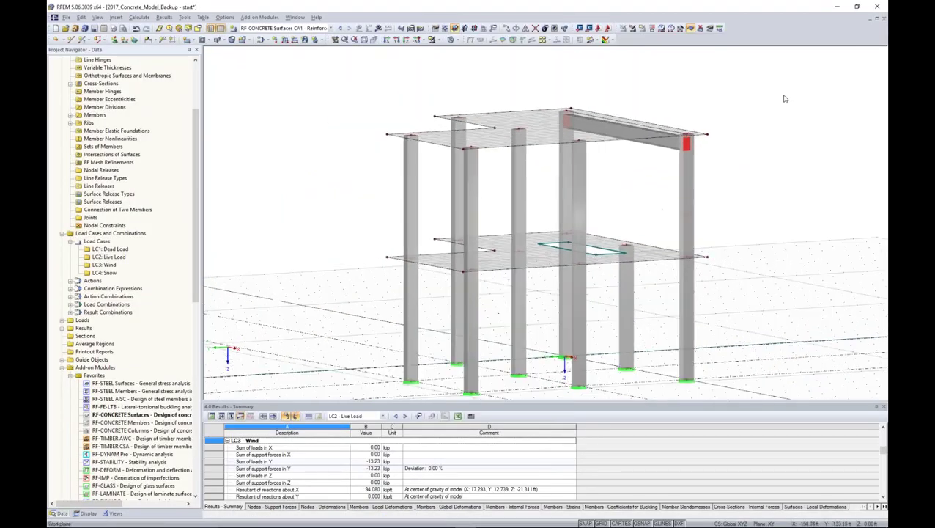
pyautogui.click(880, 18)
pyautogui.click(467, 281)
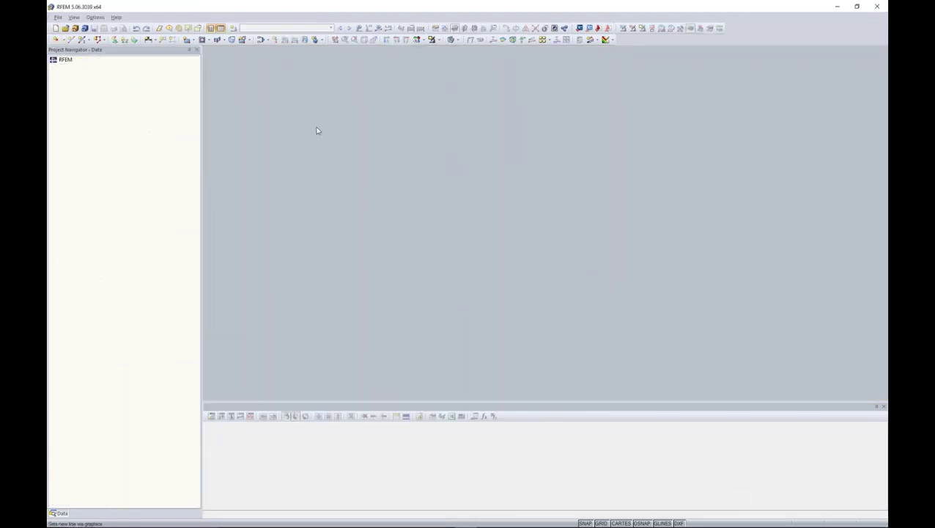
pyautogui.moveTo(526, 526)
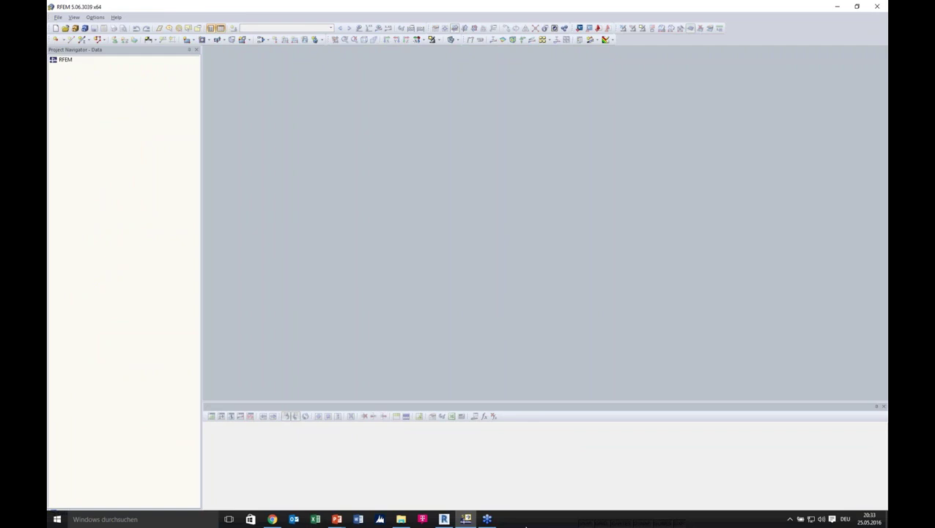
pyautogui.click(447, 519)
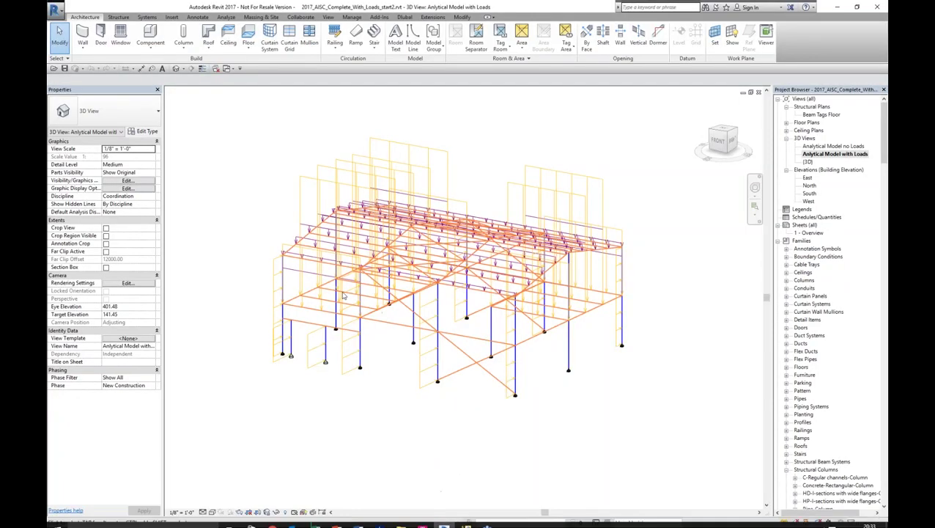
# Run the RFEM Export-Calculation-Import after checking the general, structural and result settings, with surface results excluded from the import
pyautogui.click(405, 18)
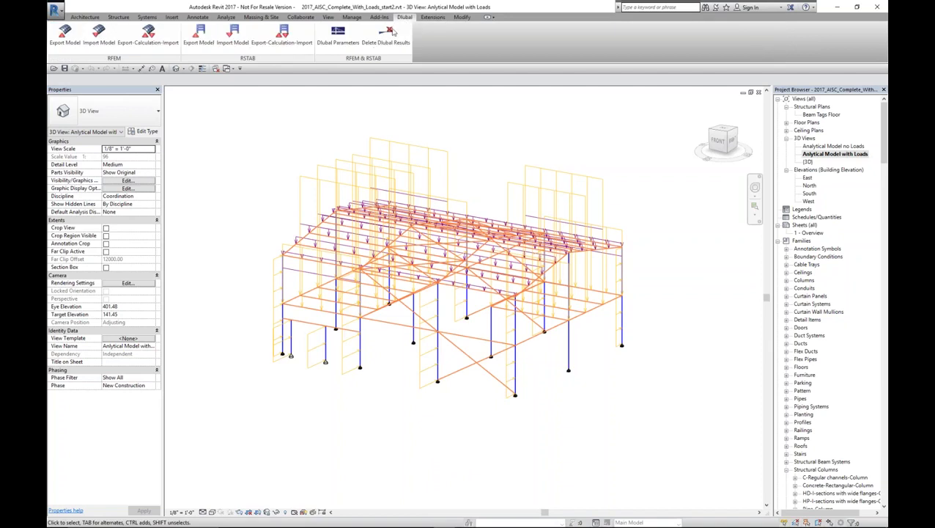
pyautogui.click(144, 48)
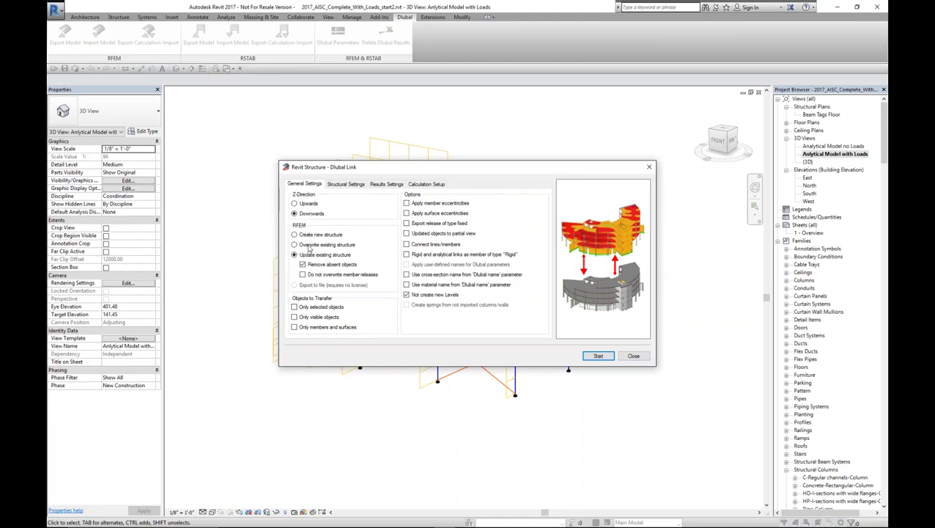
pyautogui.click(343, 185)
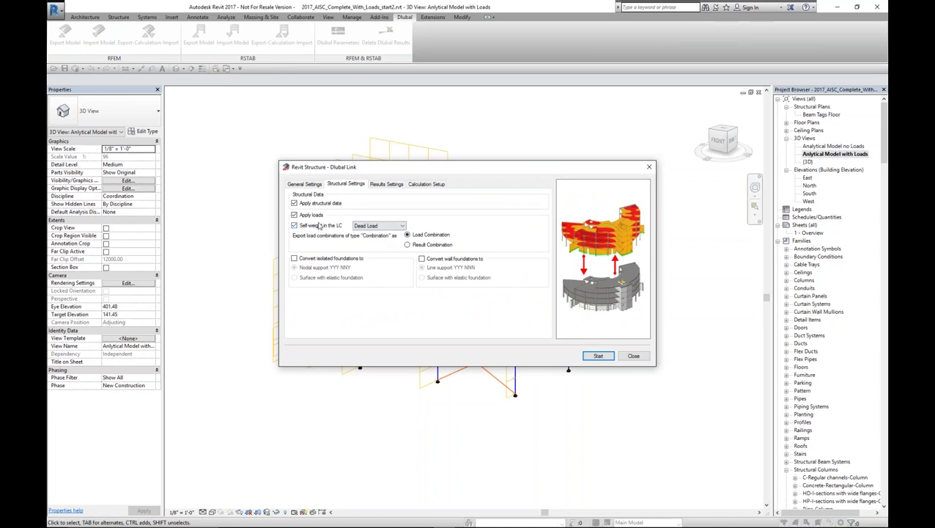
pyautogui.click(384, 184)
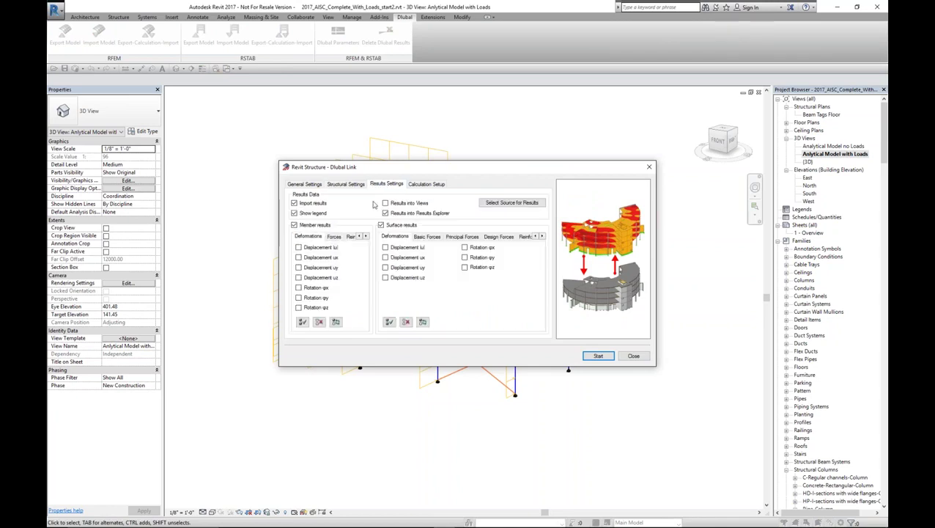
pyautogui.click(334, 240)
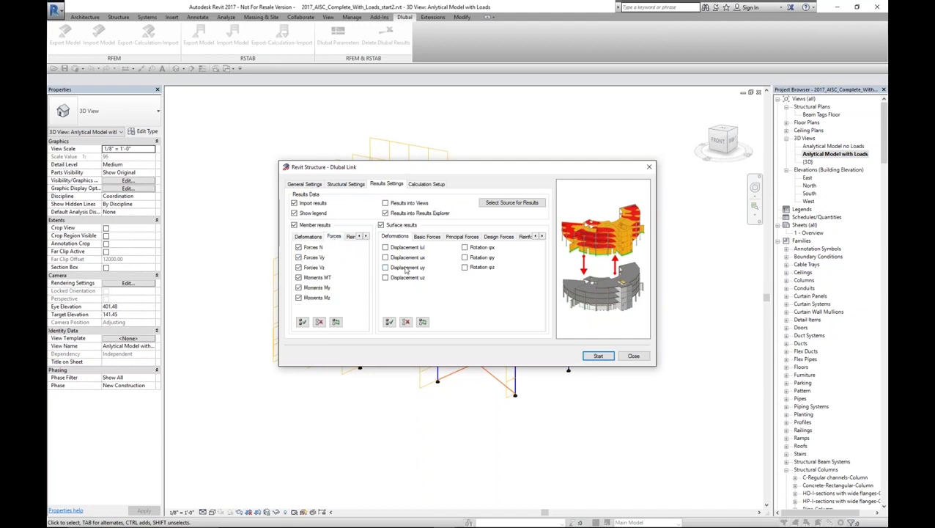
pyautogui.click(382, 227)
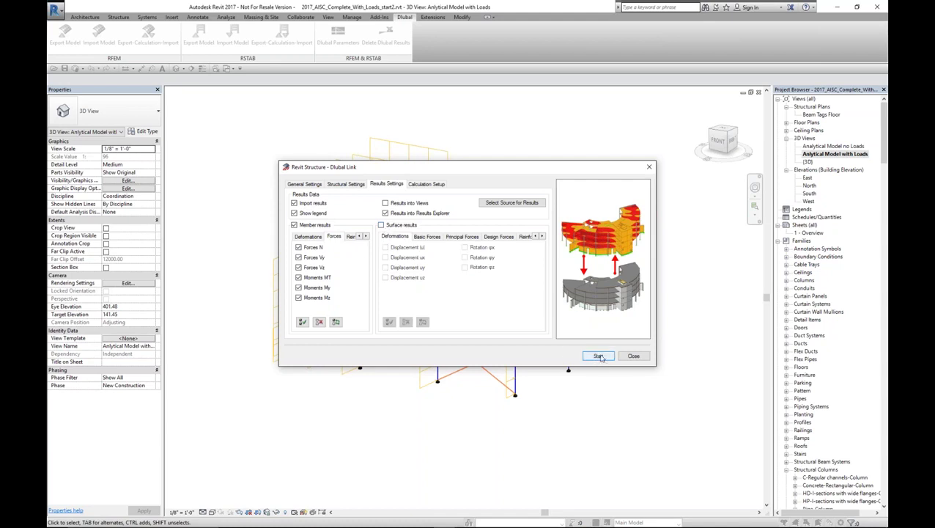
pyautogui.click(599, 357)
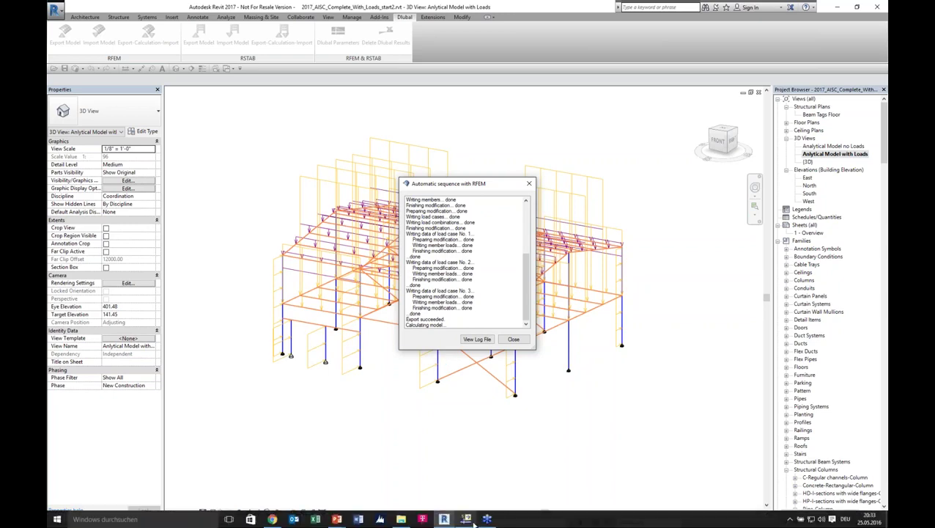
# Switch to RFEM to view the calculation and transferred steel hall, return to Revit and close the automatic sequence log
pyautogui.click(467, 521)
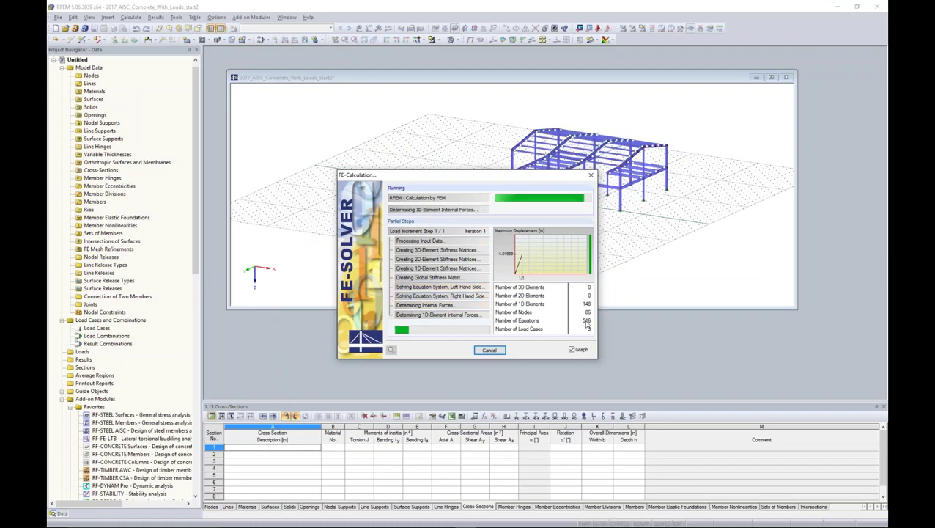
pyautogui.moveTo(453, 522)
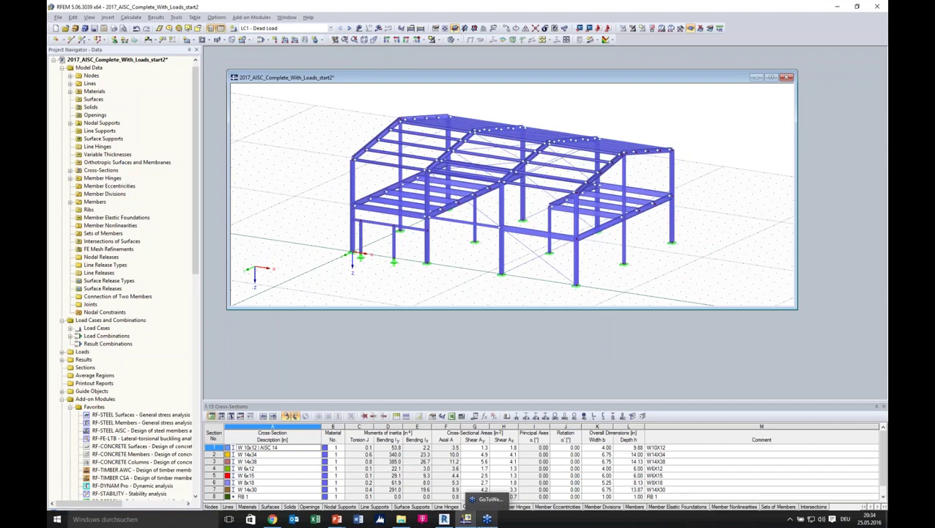
pyautogui.click(445, 521)
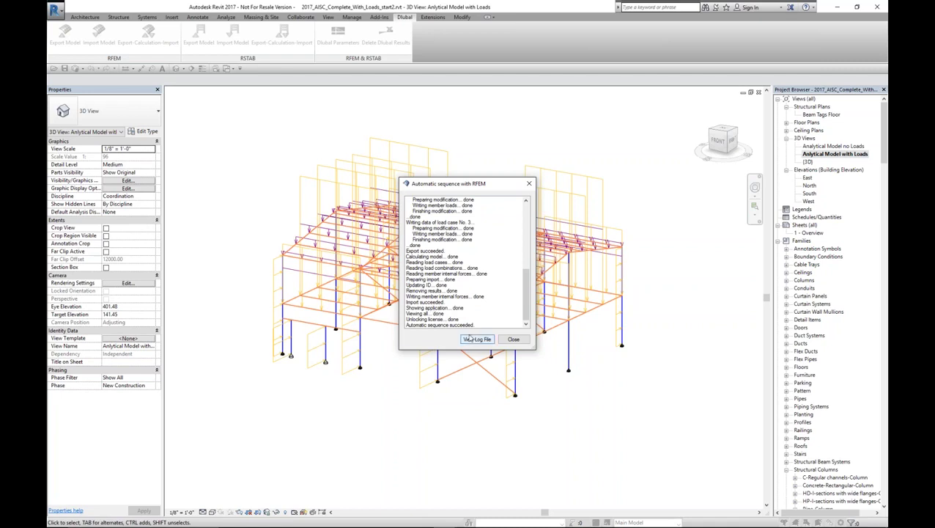
pyautogui.click(514, 340)
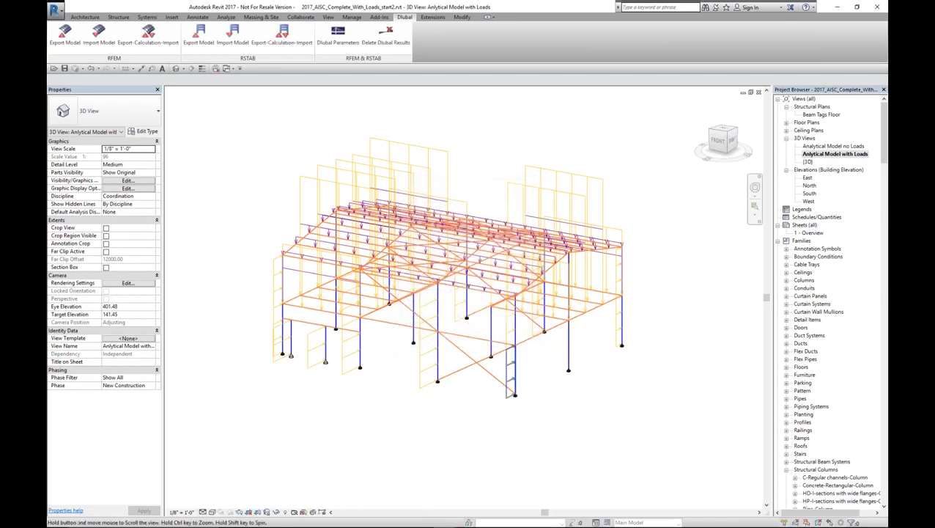
# Open the Analytical Model no Loads 3D view and start Results Explorer for it
pyautogui.scroll(3, 583, 330)
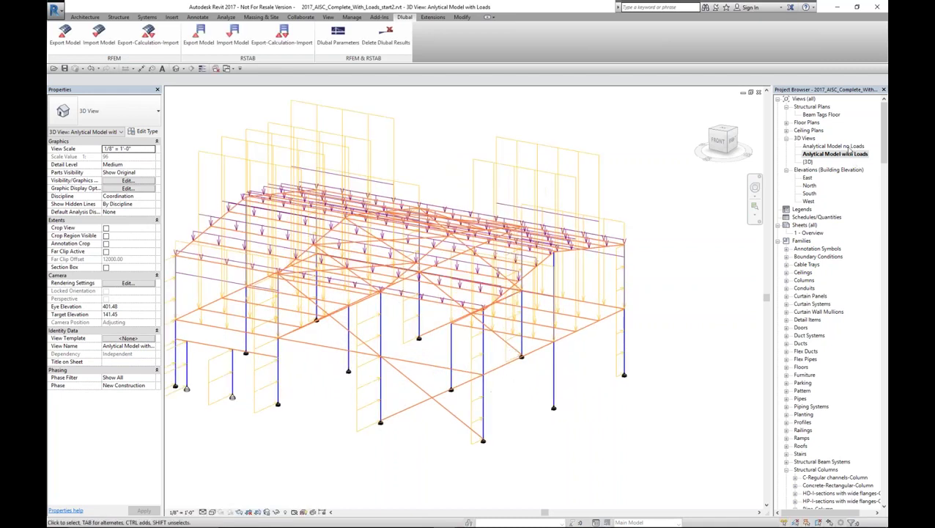
pyautogui.doubleClick(846, 147)
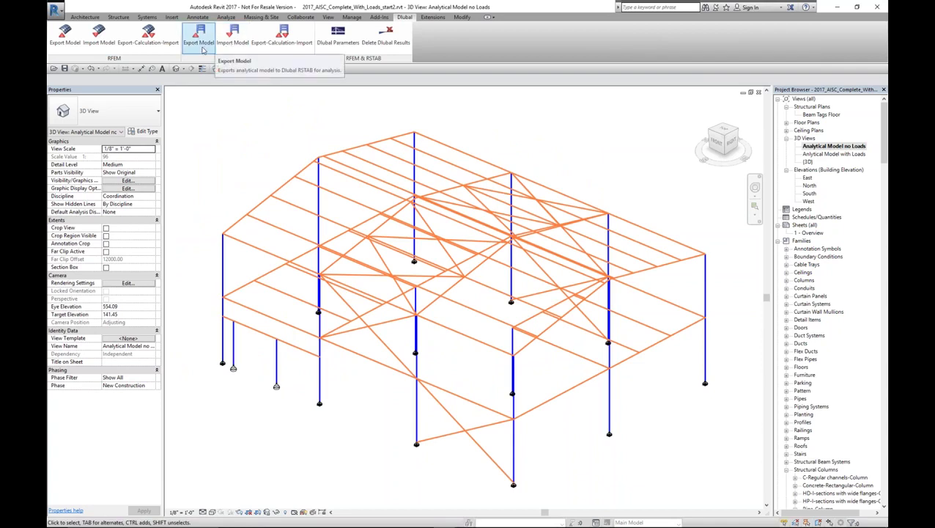
pyautogui.click(231, 17)
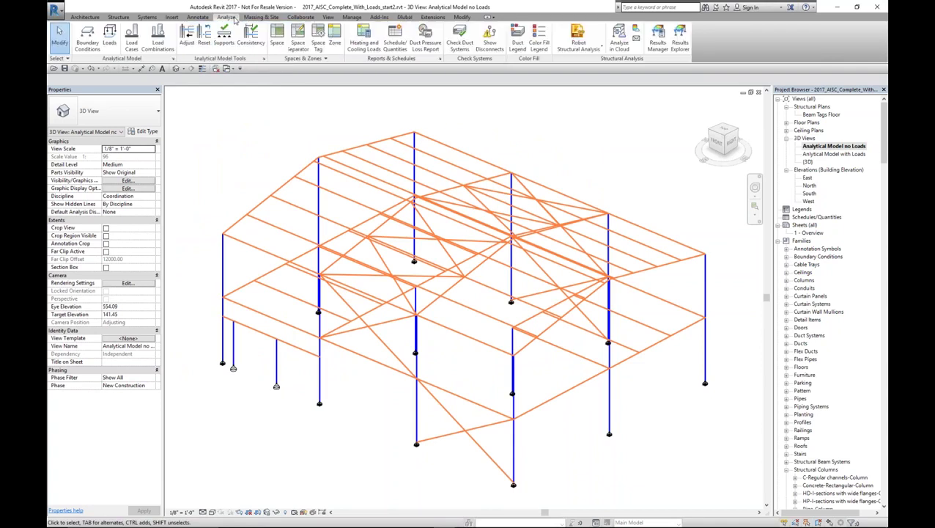
pyautogui.click(682, 45)
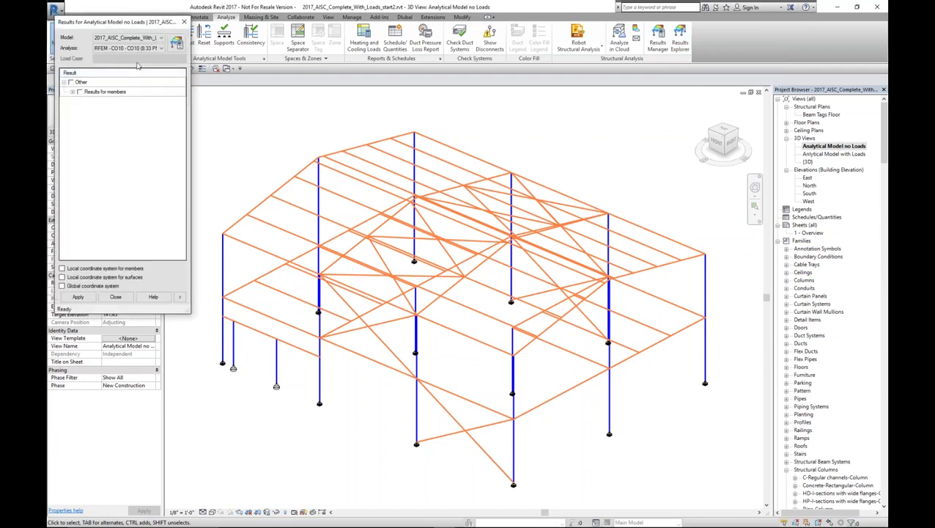
# Choose the RFEM analysis of 8:33 PM, May 25 with the Dead Load load case as the results source
pyautogui.click(138, 48)
pyautogui.click(141, 115)
pyautogui.click(148, 50)
pyautogui.click(148, 114)
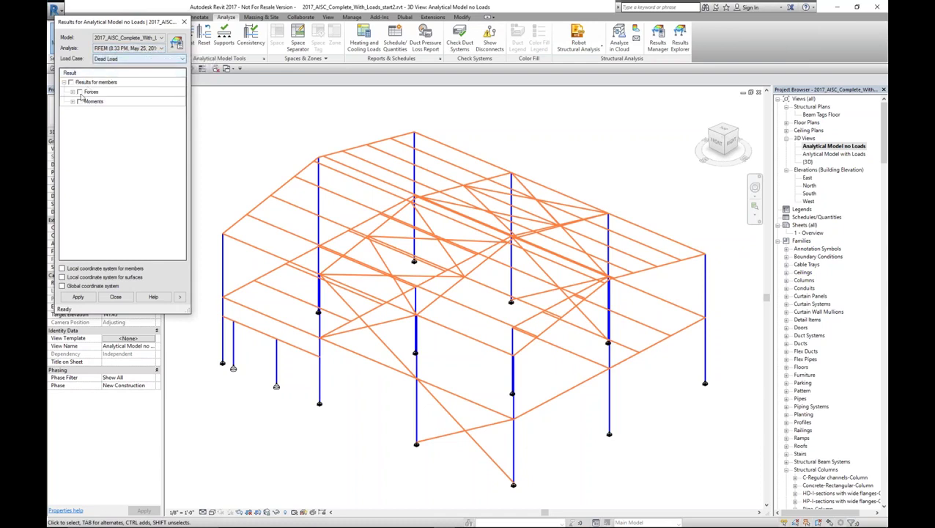
# Display the member forces Fx for the Dead Load case in the analytical model view
pyautogui.click(74, 92)
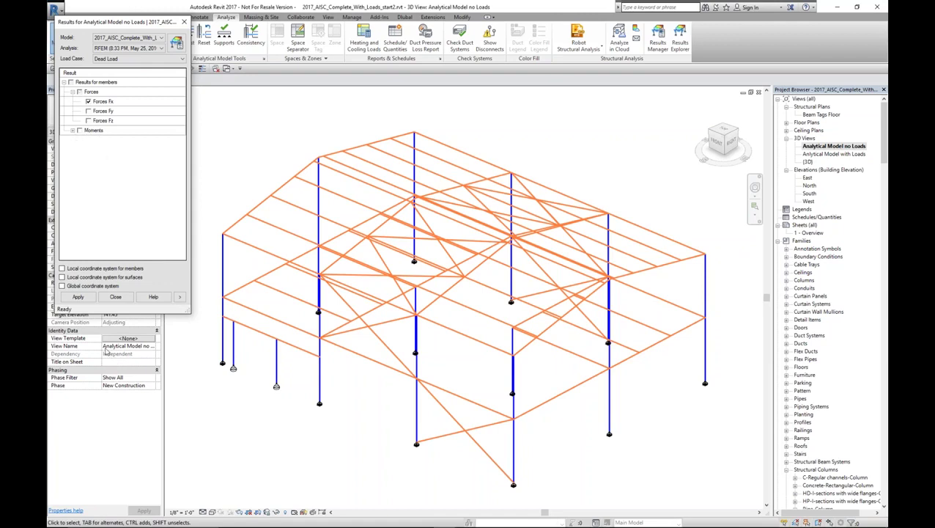
pyautogui.click(77, 297)
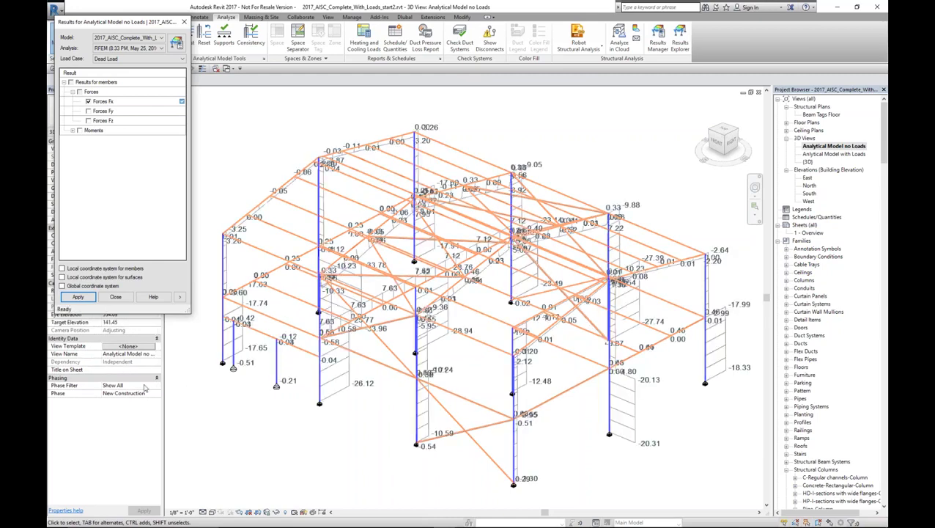
pyautogui.moveTo(448, 414); pyautogui.dragTo(426, 402, button='middle')
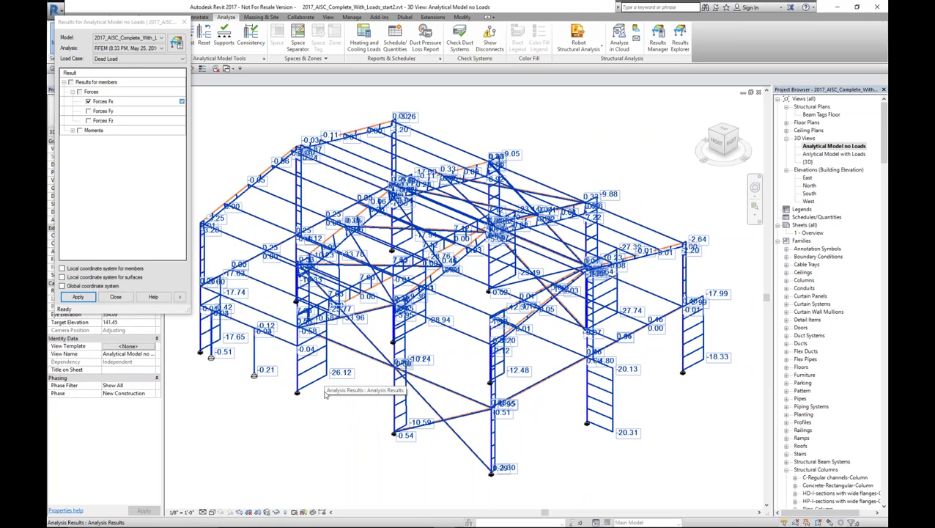
# Move the Forces Fx results legend clear of the structure so it sits beside the model
pyautogui.scroll(-2, 341, 411)
pyautogui.moveTo(346, 419); pyautogui.dragTo(389, 378, button='middle')
pyautogui.scroll(-1, 488, 333)
pyautogui.scroll(-1, 390, 377)
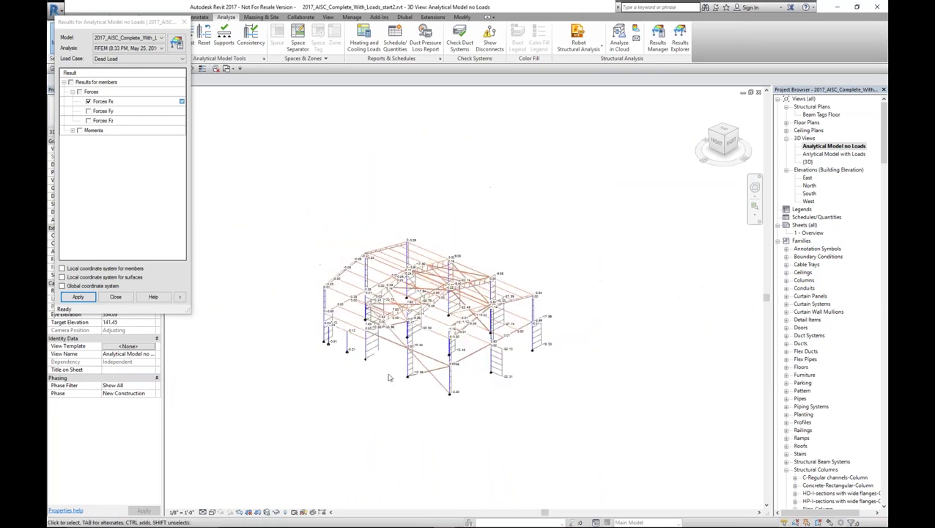
pyautogui.click(267, 354)
pyautogui.moveTo(268, 355); pyautogui.dragTo(643, 261)
pyautogui.click(576, 307)
pyautogui.scroll(3, 576, 307)
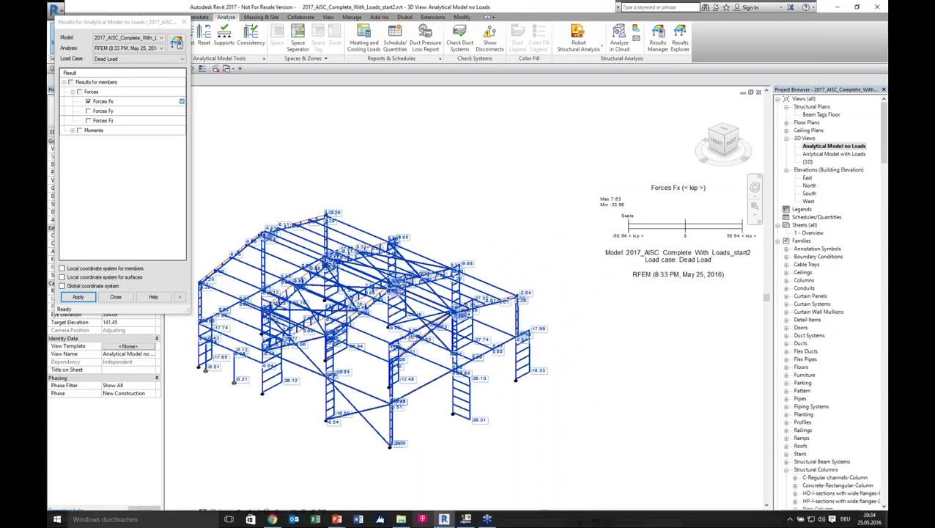
# Switch to RFEM, turn on the results for LC1 - Dead Load and maximise the model window
pyautogui.click(466, 519)
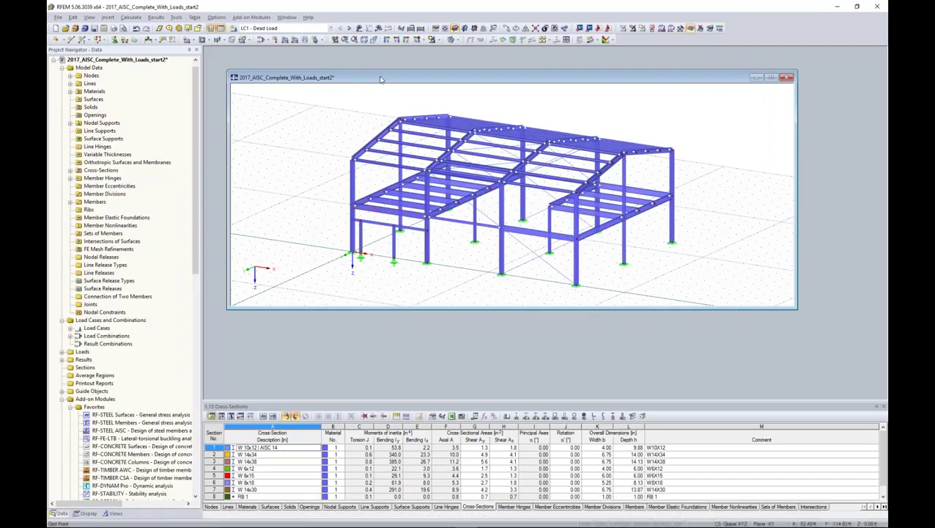
pyautogui.click(378, 29)
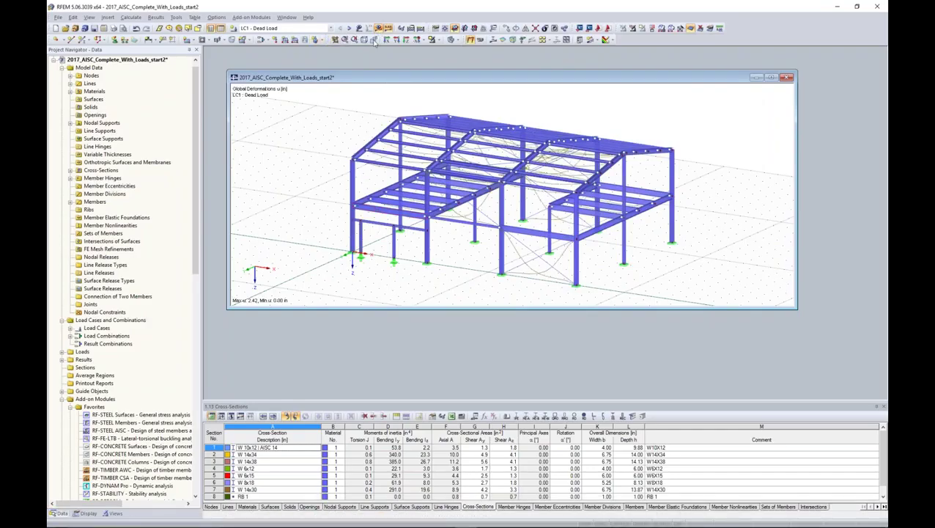
pyautogui.doubleClick(388, 81)
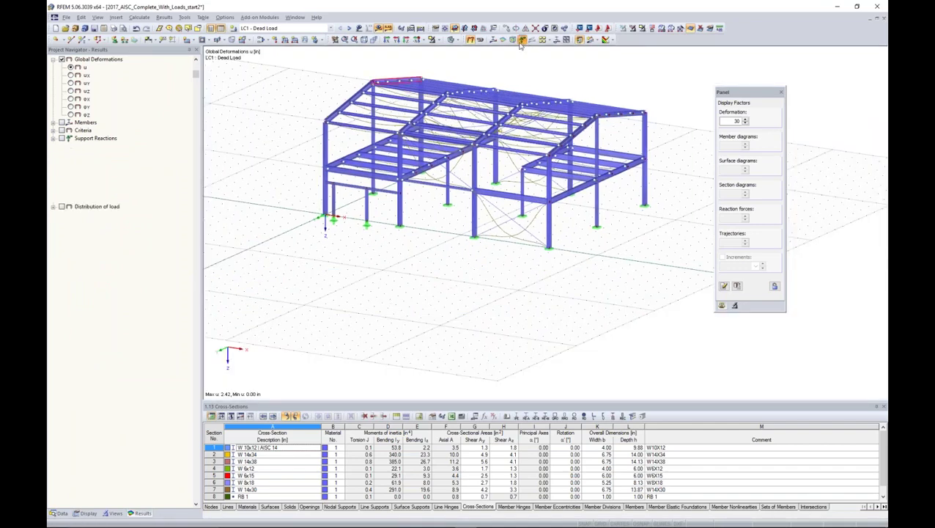
# Display the support reactions and show the structure as a wireframe
pyautogui.click(523, 40)
pyautogui.click(452, 40)
pyautogui.keyDown('ctrl'); pyautogui.moveTo(440, 249); pyautogui.dragTo(401, 276, button='middle'); pyautogui.keyUp('ctrl')
pyautogui.scroll(3, 402, 276)
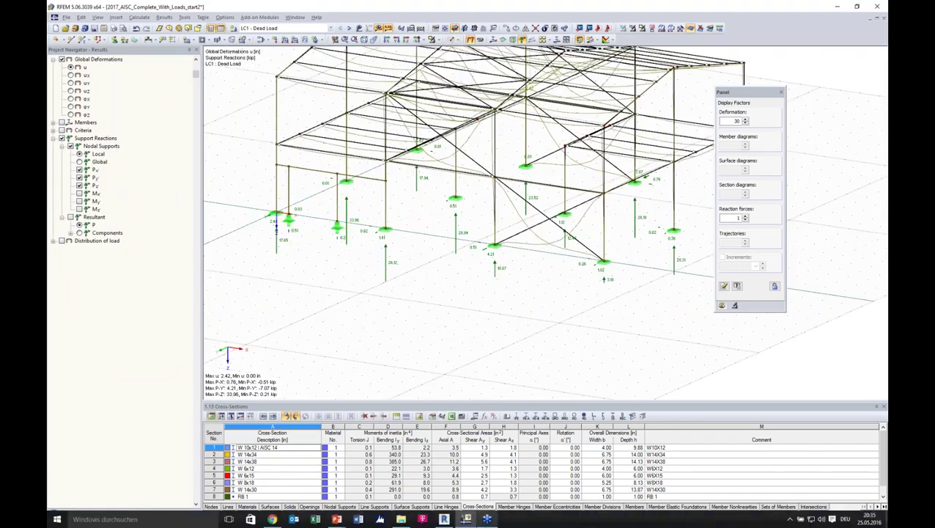
# Switch back to Revit, remove the Forces Fx results from the analytical view and close the results dialog
pyautogui.click(486, 519)
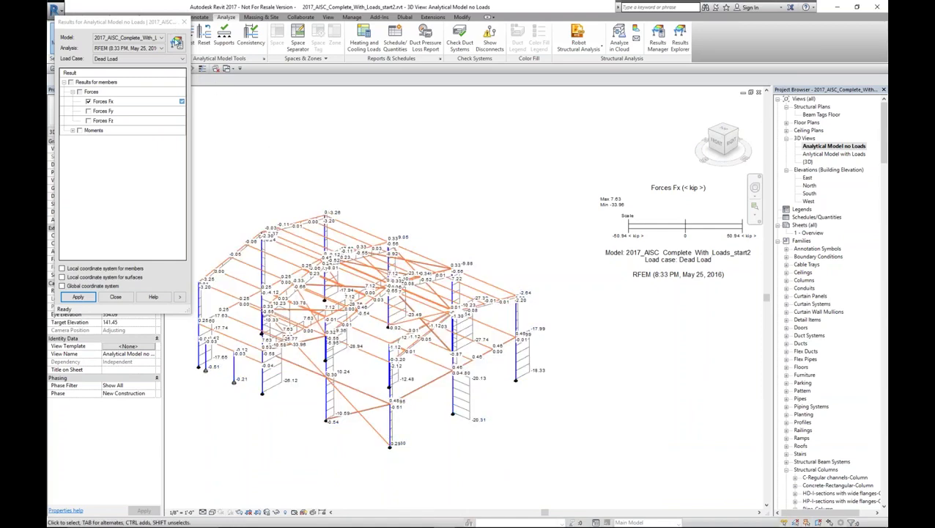
pyautogui.click(95, 105)
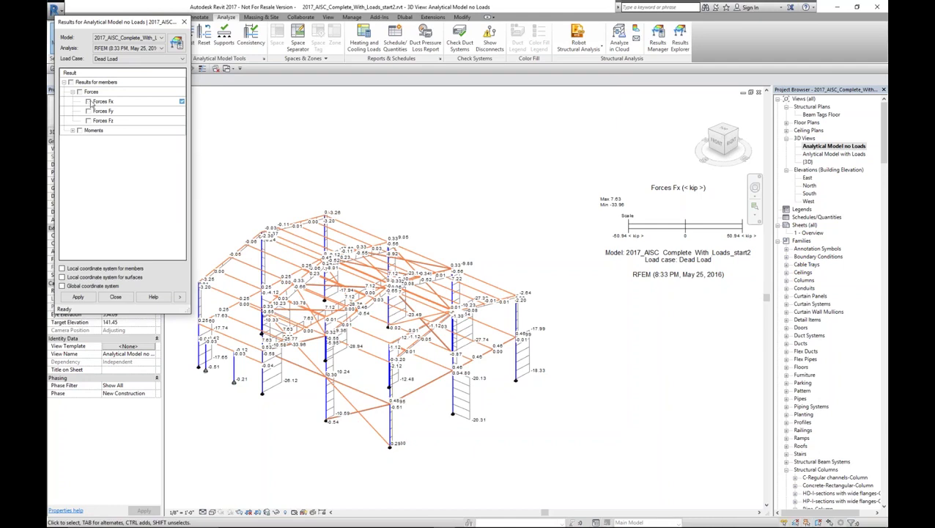
pyautogui.click(78, 296)
pyautogui.click(183, 22)
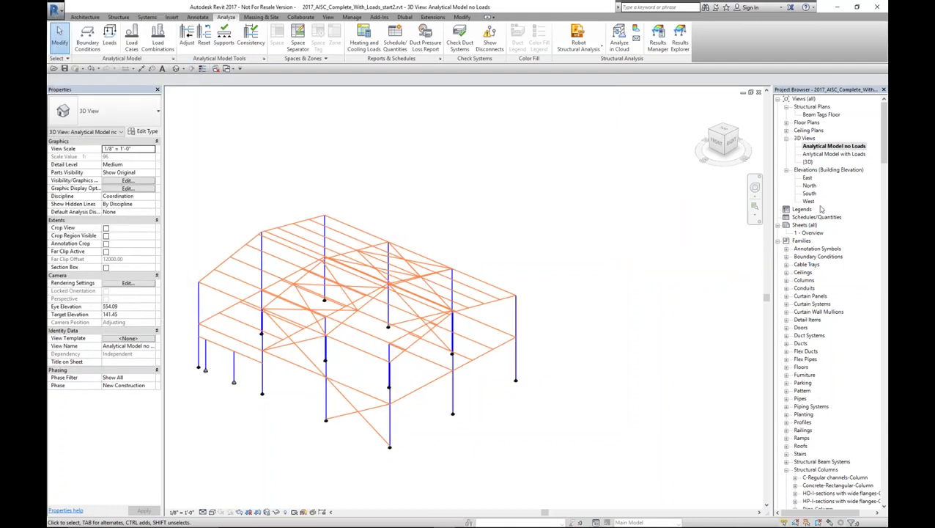
# Open the {3D} view and examine the steel frame with its bracing from the front
pyautogui.doubleClick(812, 162)
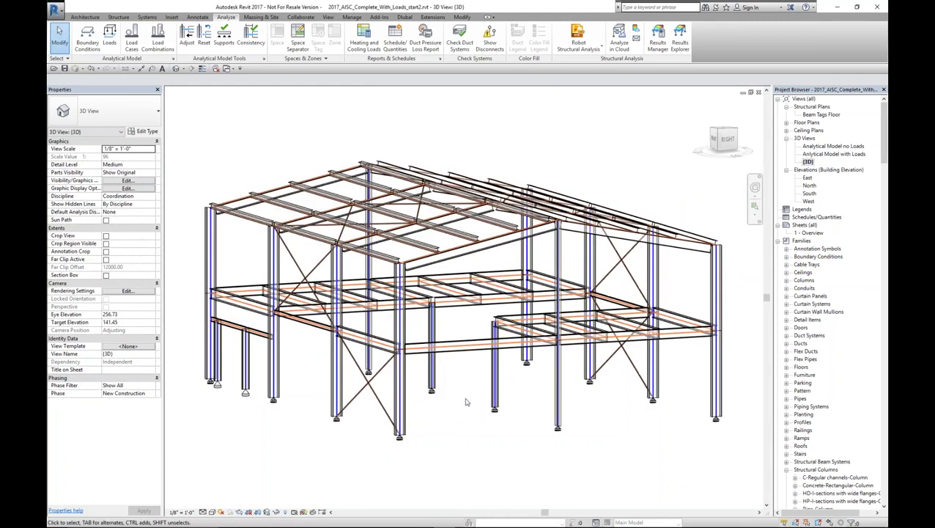
pyautogui.keyDown('shift'); pyautogui.moveTo(467, 401); pyautogui.dragTo(541, 420, button='middle'); pyautogui.keyUp('shift')
pyautogui.scroll(-1, 541, 420)
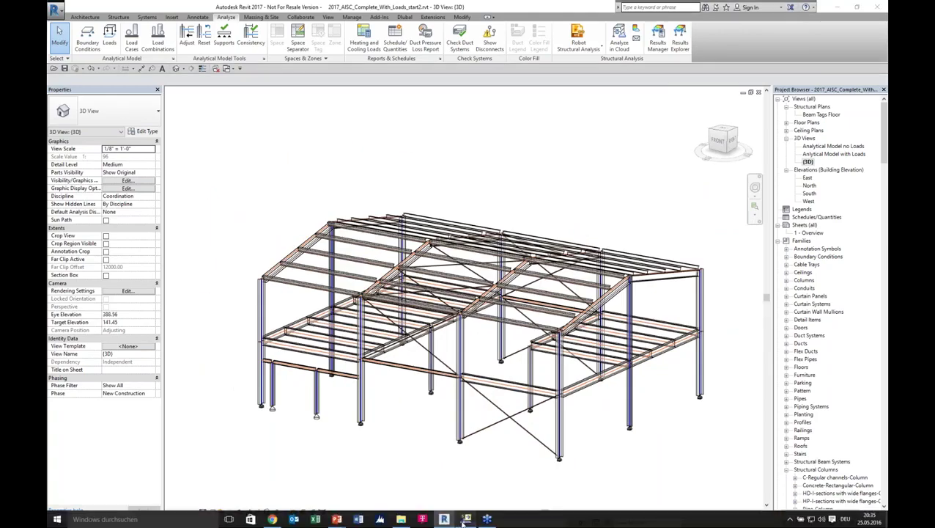
# Switch to RFEM, hide the support reactions and turn off the results display
pyautogui.click(466, 521)
pyautogui.scroll(-3, 516, 298)
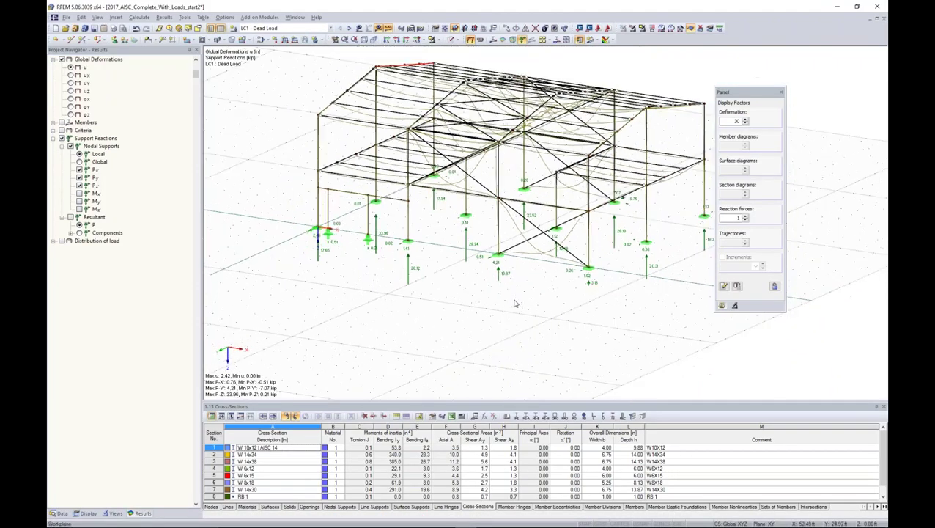
pyautogui.moveTo(521, 293); pyautogui.dragTo(502, 309, button='middle')
pyautogui.moveTo(748, 92); pyautogui.dragTo(824, 62)
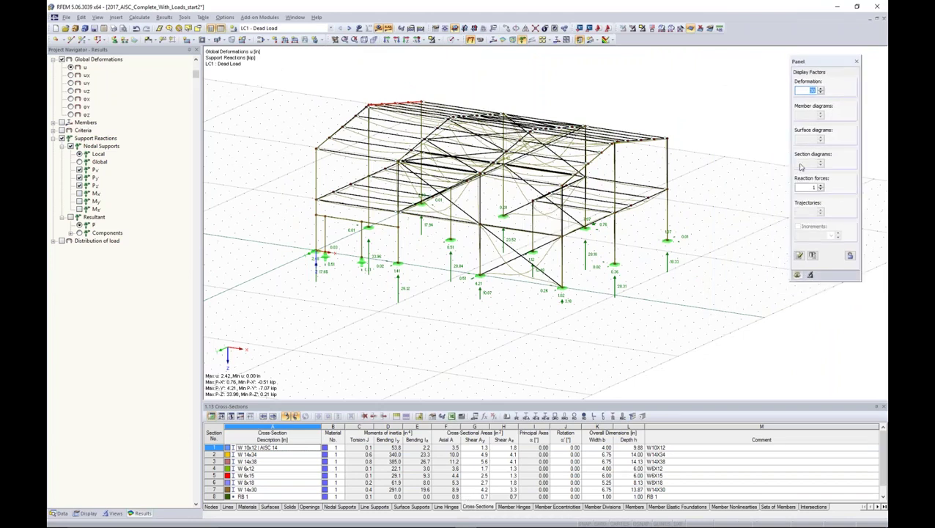
pyautogui.click(809, 276)
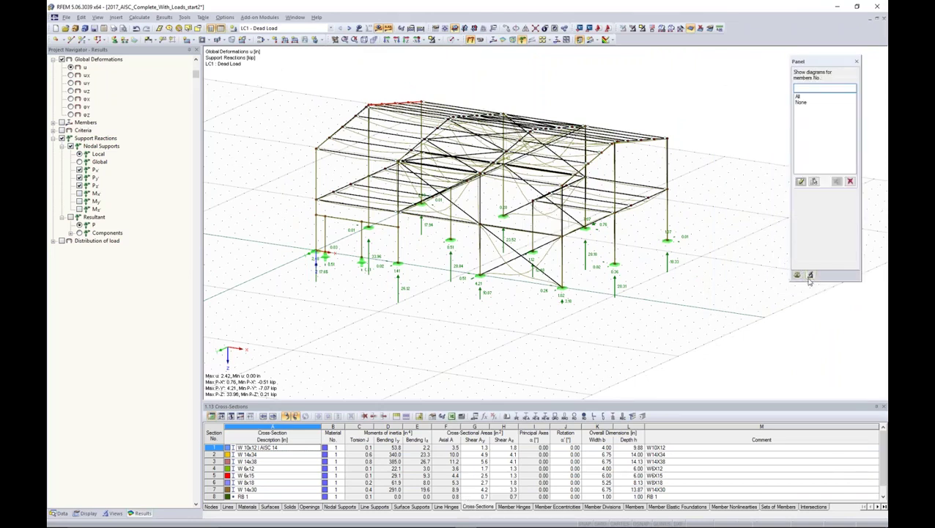
pyautogui.click(522, 41)
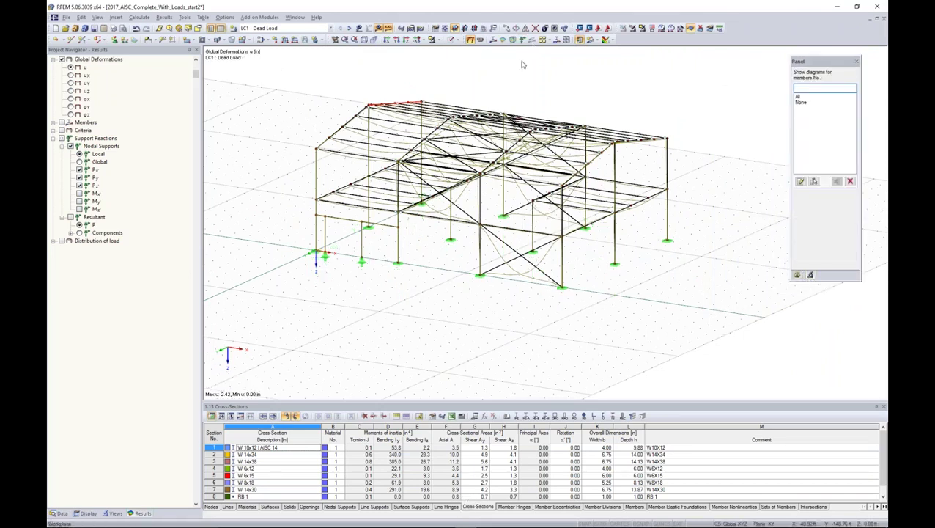
pyautogui.click(382, 30)
# Review the properties of the lower front diagonal bracing member without changing them
pyautogui.keyDown('ctrl'); pyautogui.moveTo(522, 310); pyautogui.dragTo(567, 287, button='middle'); pyautogui.keyUp('ctrl')
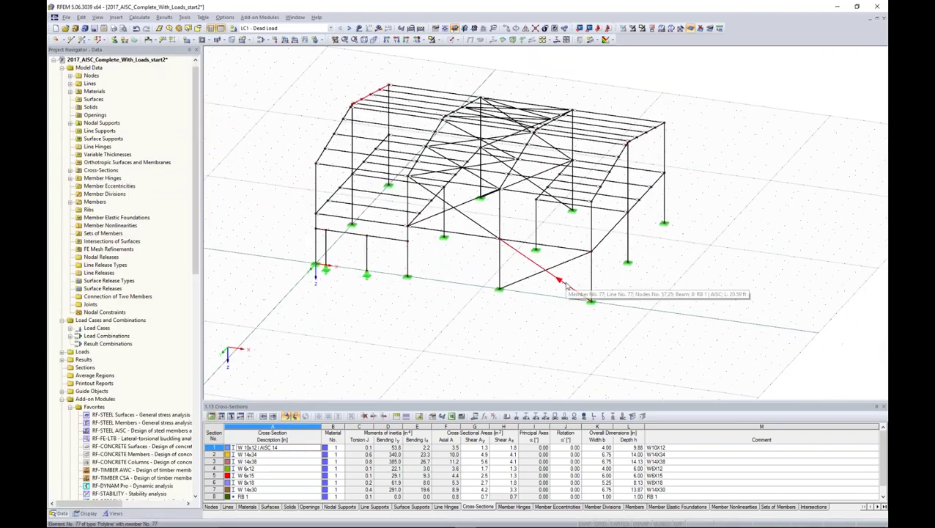
pyautogui.doubleClick(566, 288)
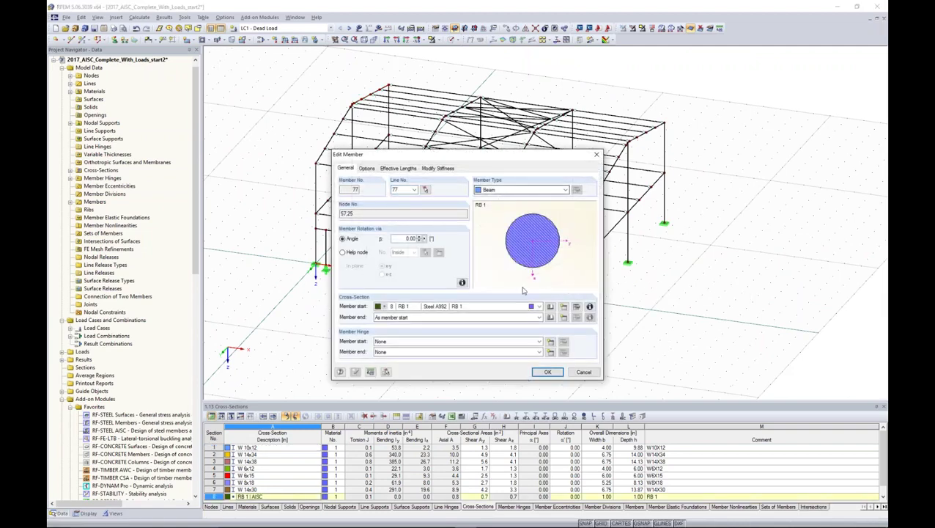
pyautogui.click(584, 371)
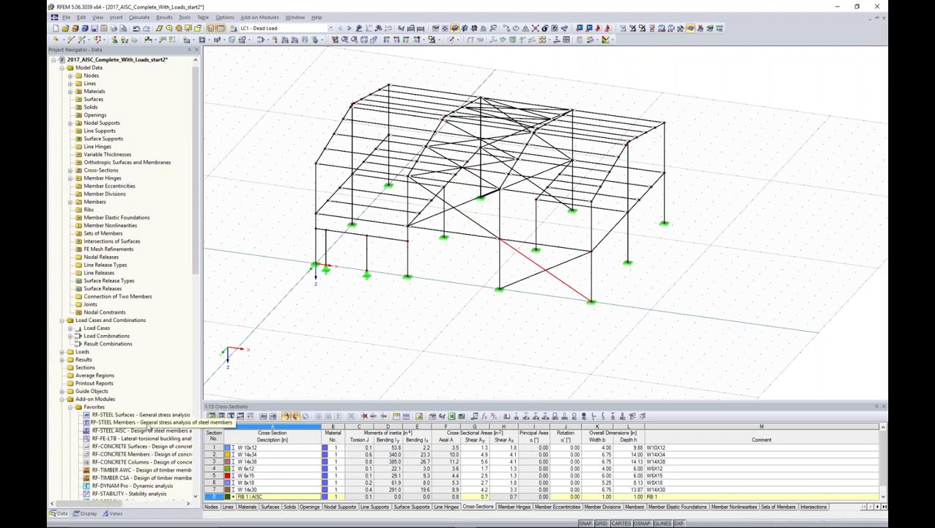
# Isolate the members with cross-section 8 - RB 1 using the generated visibilities by cross-section
pyautogui.scroll(-5, 146, 424)
pyautogui.click(114, 512)
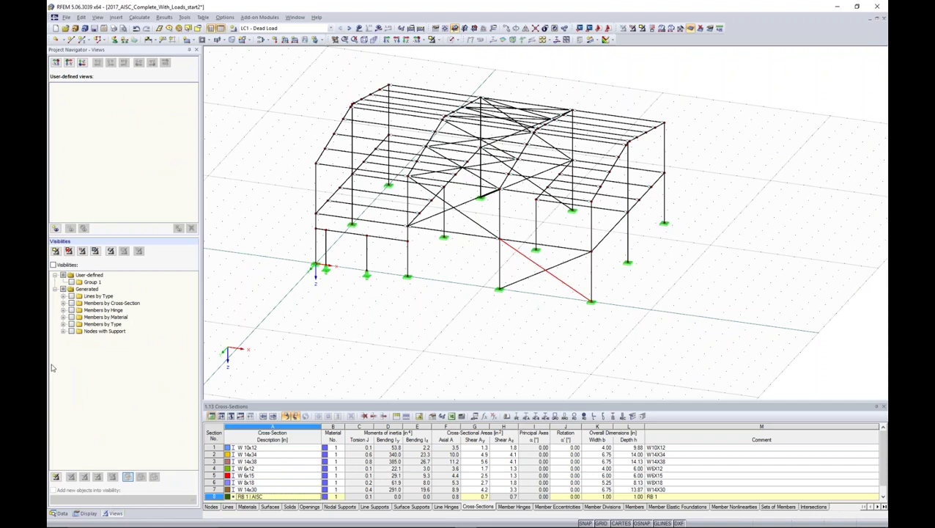
pyautogui.click(64, 304)
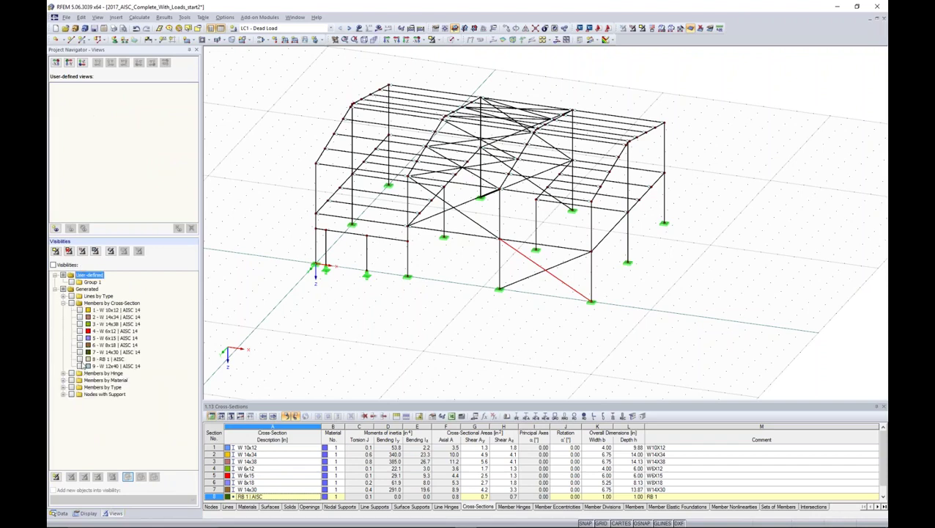
pyautogui.click(80, 359)
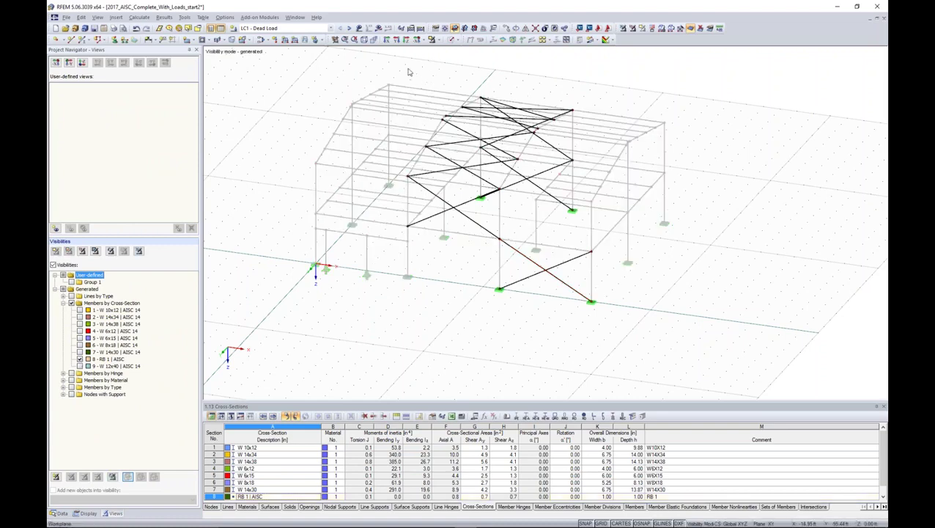
# Select all the isolated RB 1 bracing members and set their member type to Tension
pyautogui.moveTo(396, 65); pyautogui.dragTo(649, 359)
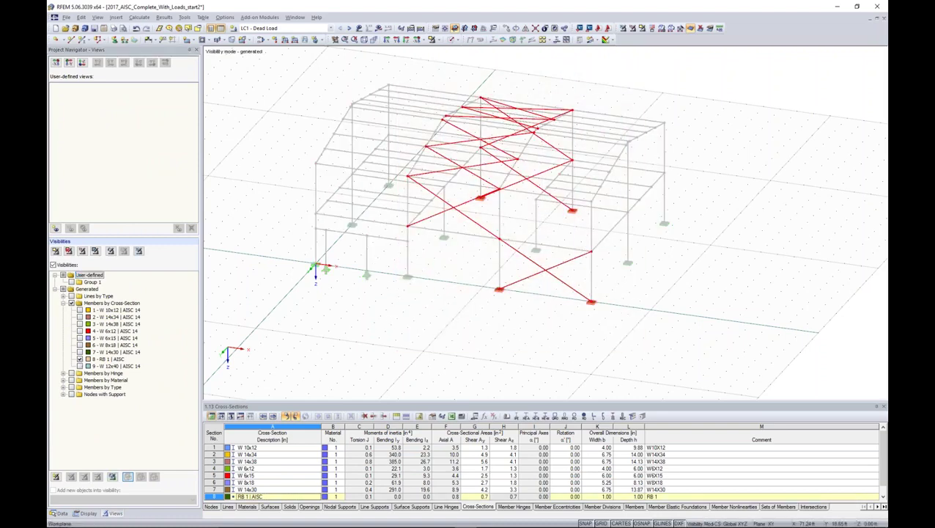
pyautogui.doubleClick(543, 271)
pyautogui.click(517, 189)
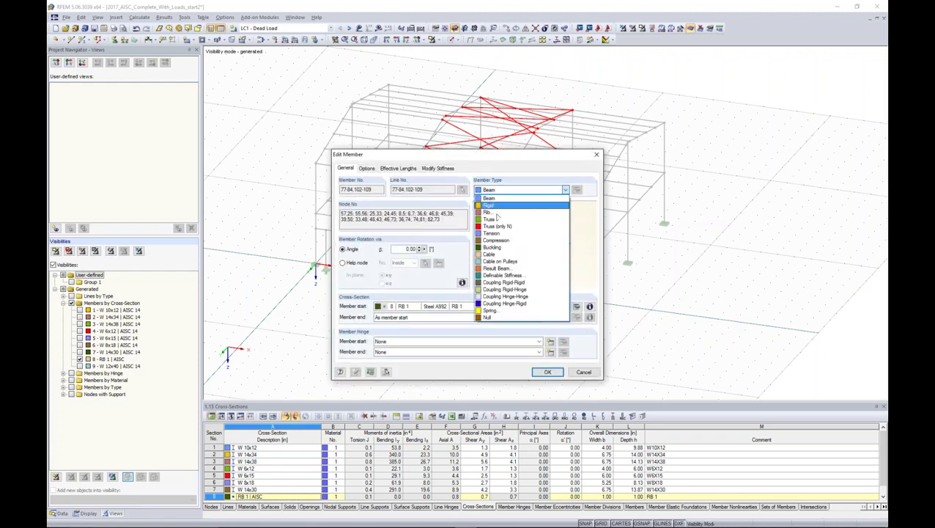
pyautogui.click(495, 234)
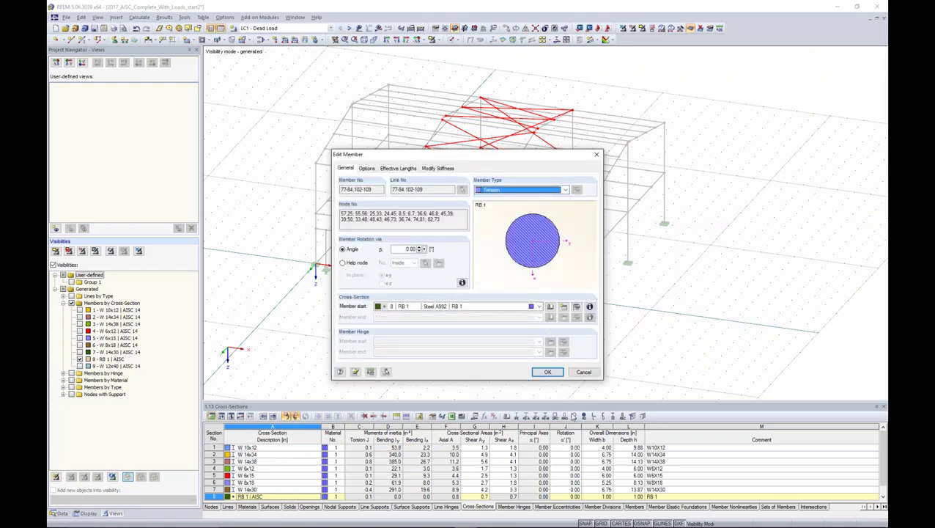
pyautogui.click(552, 374)
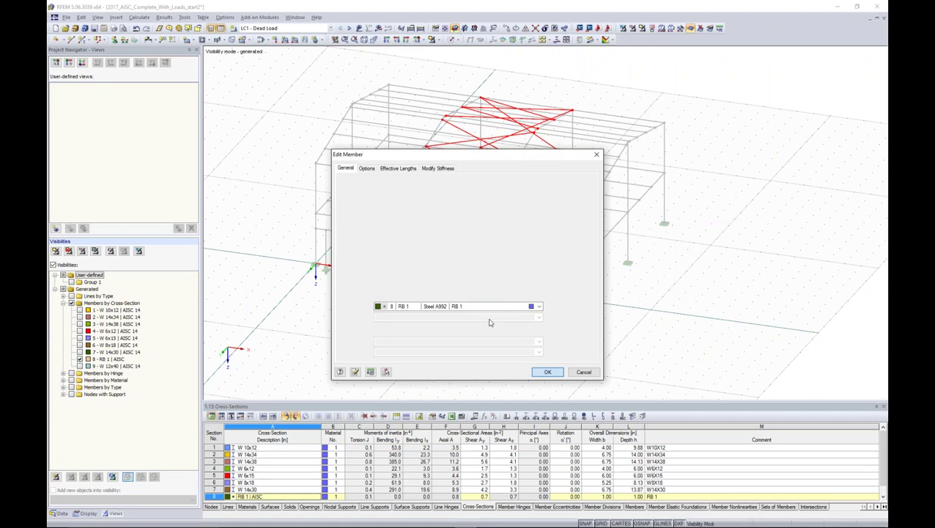
pyautogui.click(558, 314)
# Display the Dead Load loads and turn off the visibility filter to show the whole structure
pyautogui.keyDown('ctrl'); pyautogui.moveTo(559, 314); pyautogui.dragTo(496, 310, button='middle'); pyautogui.keyUp('ctrl')
pyautogui.click(359, 28)
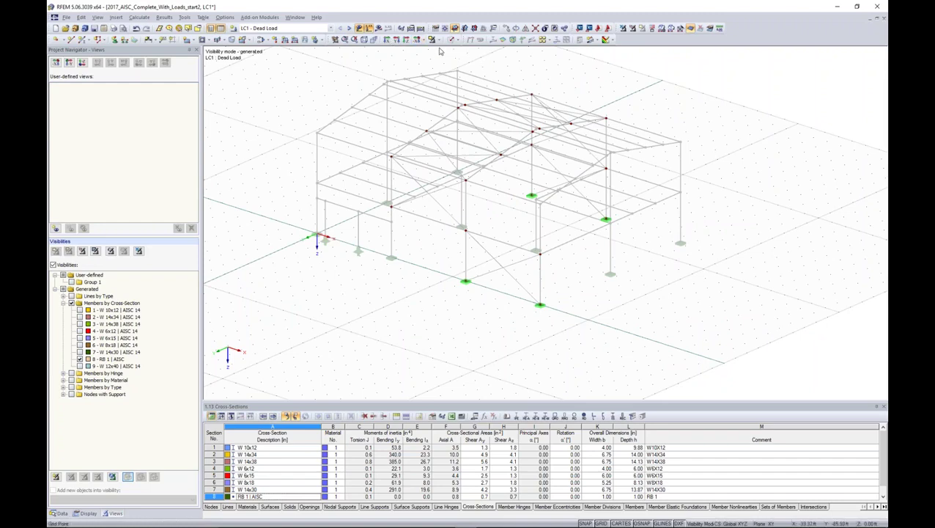
pyautogui.click(626, 31)
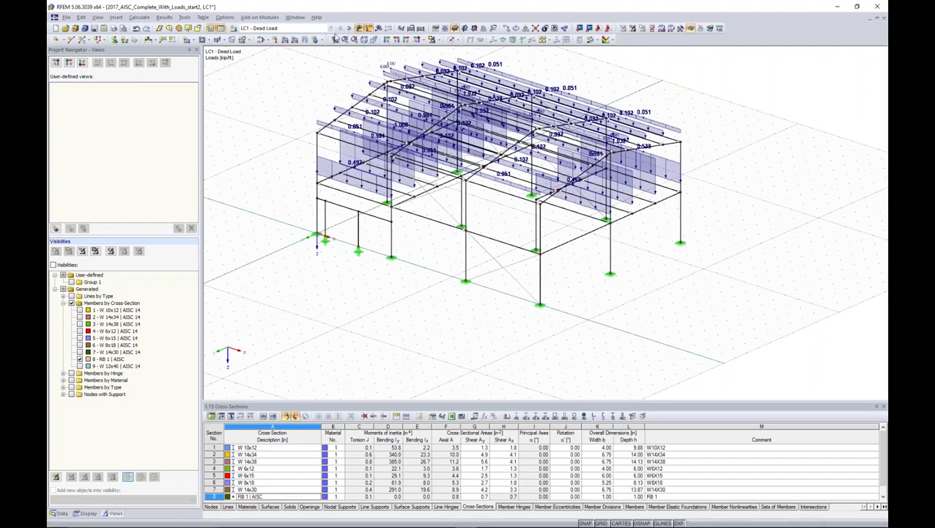
# Step through the load cases from LC1 - Dead Load to LC4 - Snow to review their loads
pyautogui.click(349, 28)
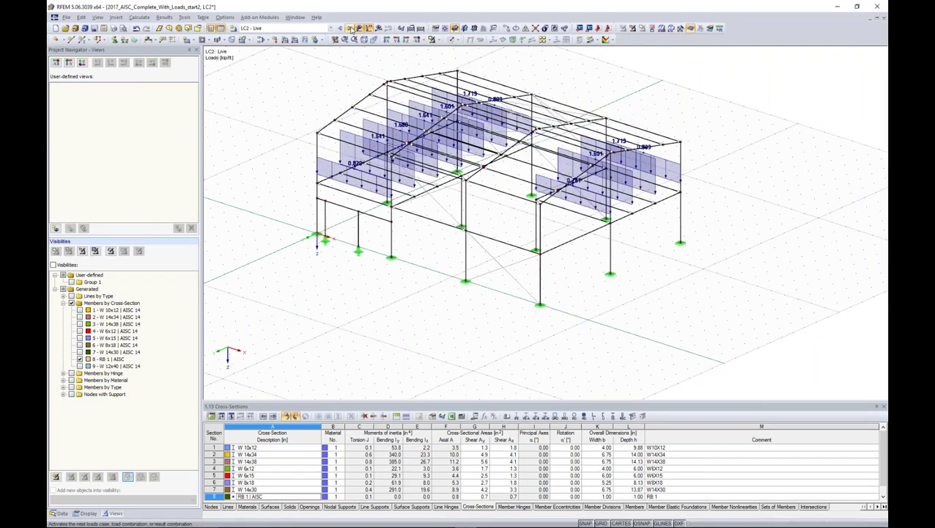
pyautogui.click(351, 28)
pyautogui.click(351, 27)
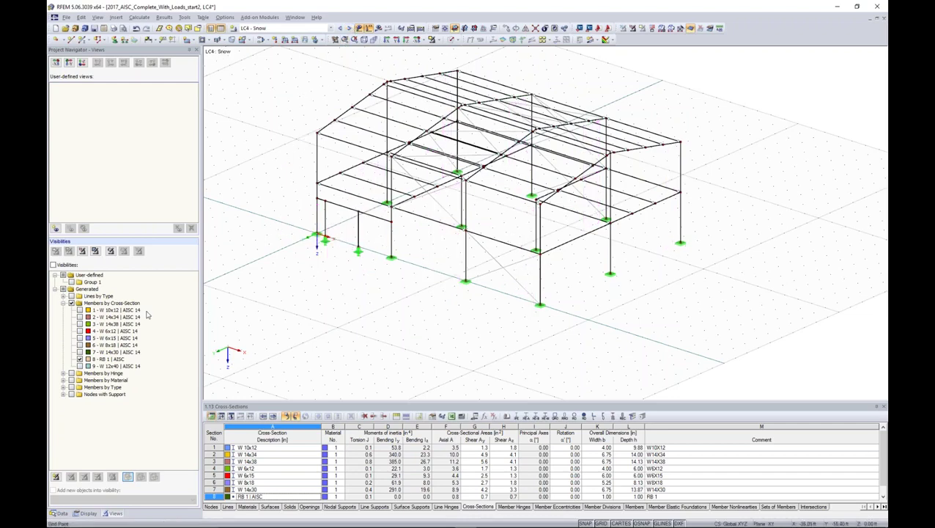
# Set the standard for classifying load cases and combinations to ASCE 7-10 in the model's general data
pyautogui.click(59, 513)
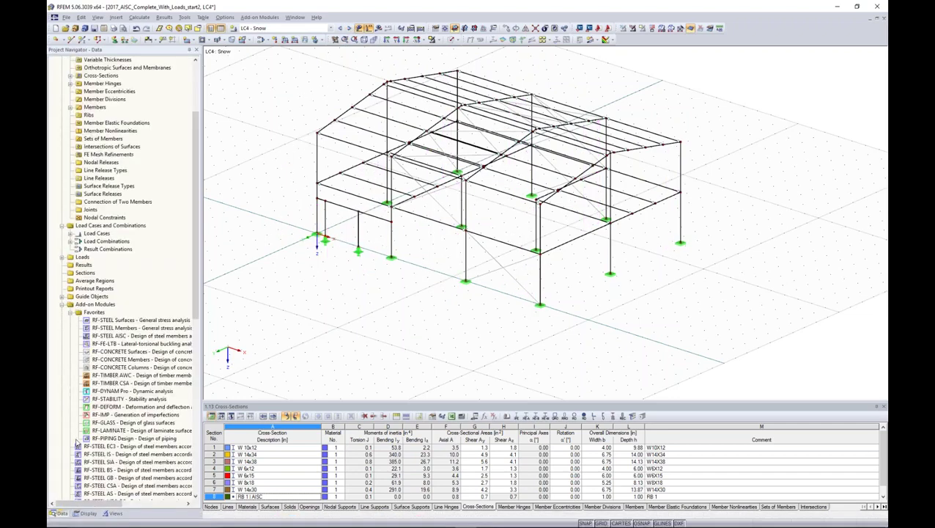
pyautogui.scroll(5, 108, 97)
pyautogui.rightClick(114, 67)
pyautogui.click(147, 80)
pyautogui.click(502, 264)
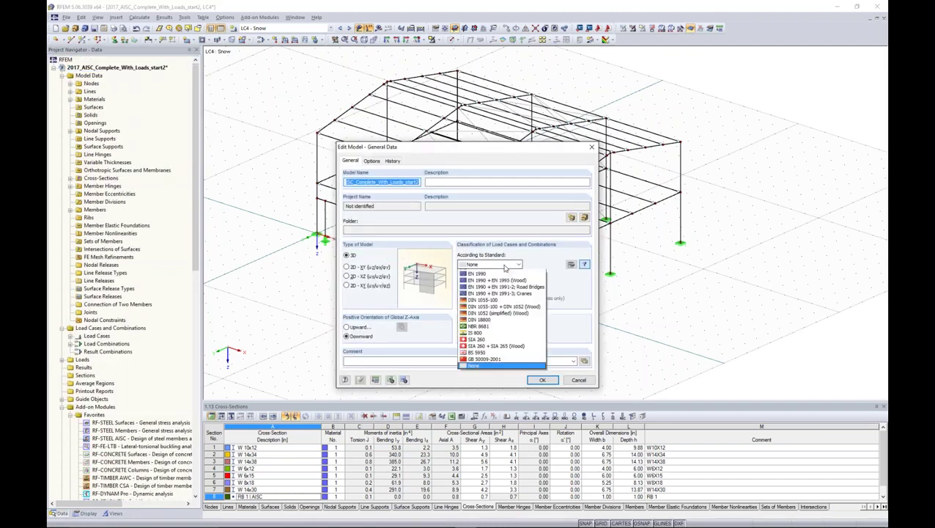
pyautogui.click(501, 273)
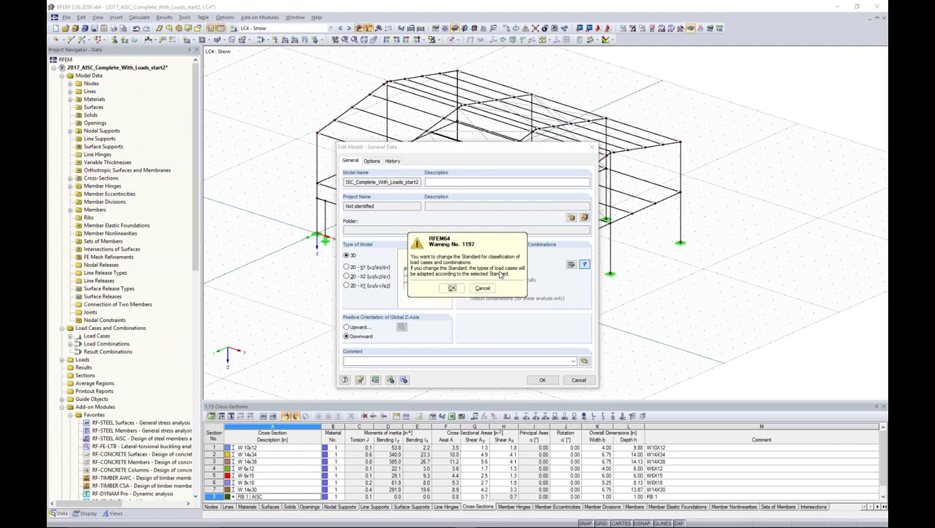
pyautogui.click(452, 287)
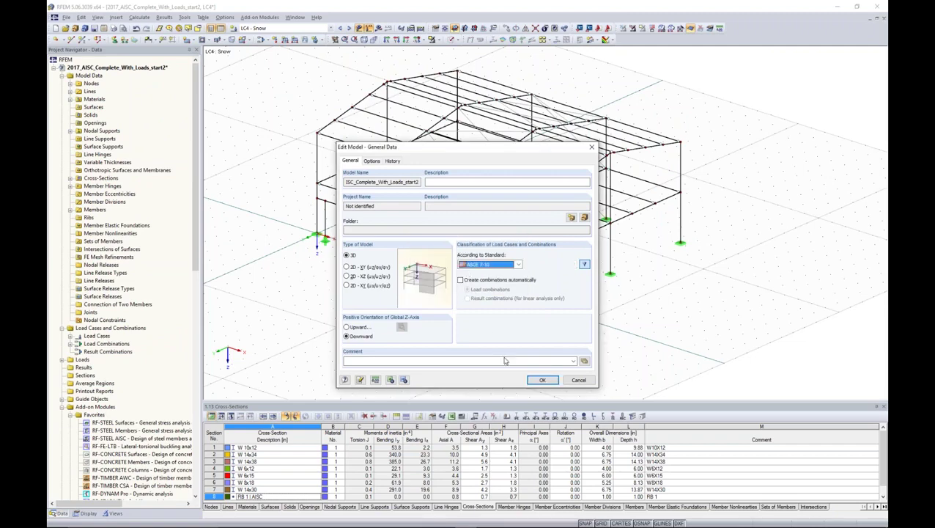
pyautogui.click(543, 380)
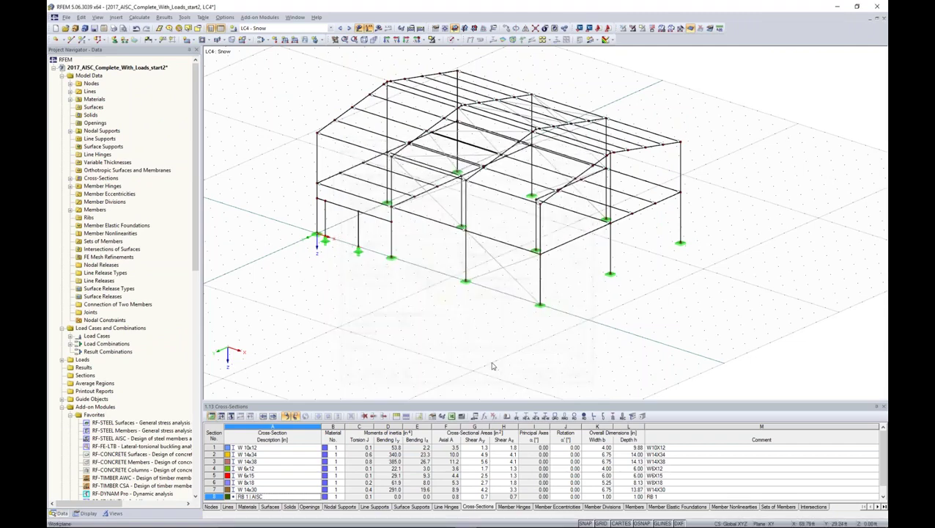
pyautogui.moveTo(480, 261); pyautogui.dragTo(466, 281, button='middle')
pyautogui.click(284, 28)
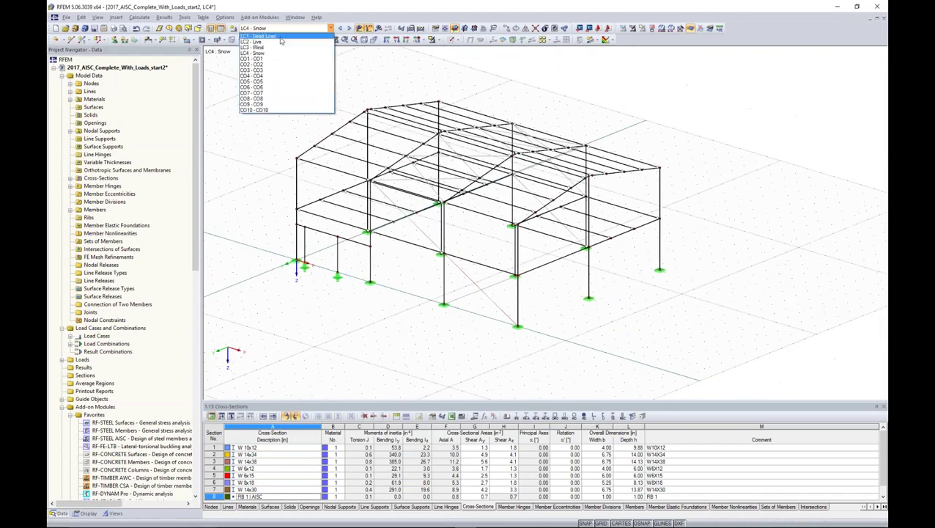
pyautogui.click(266, 146)
# Start generating ASCE/SEI 7-10 snow loads for the duopitch roof and choose the 50 psf ground snow load from the snow zone map
pyautogui.keyDown('ctrl'); pyautogui.moveTo(517, 253); pyautogui.dragTo(519, 253, button='middle'); pyautogui.keyUp('ctrl')
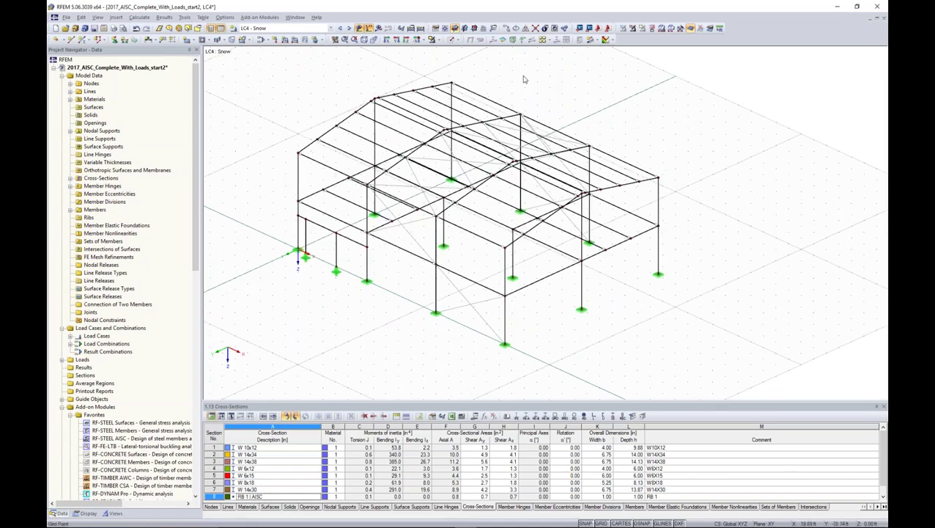
pyautogui.click(651, 30)
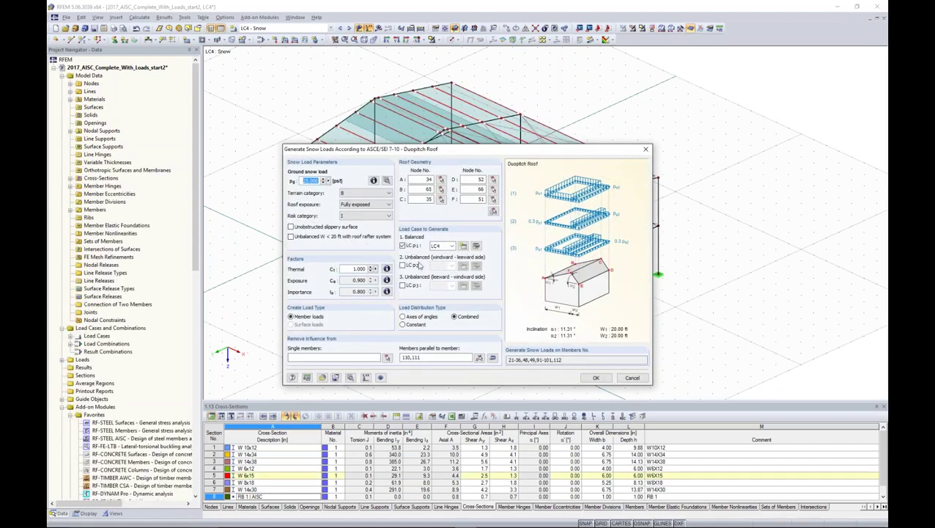
pyautogui.click(374, 181)
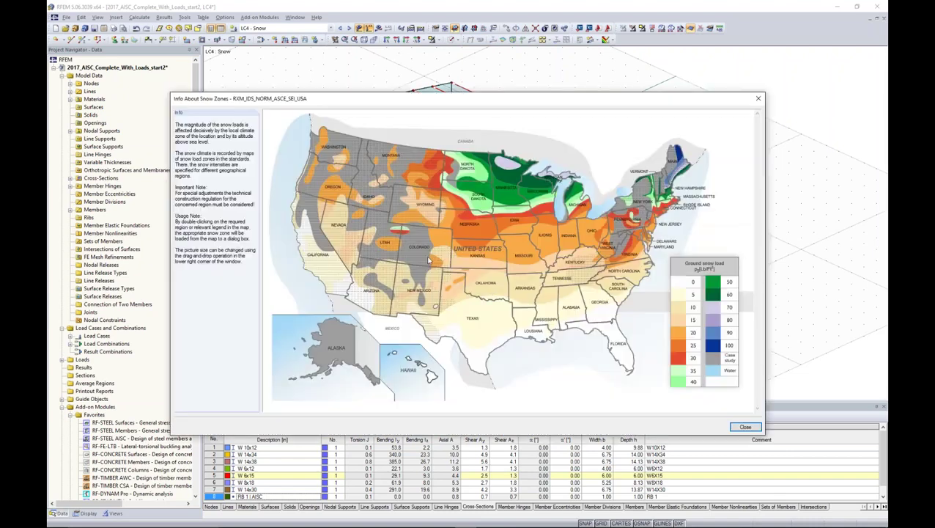
pyautogui.doubleClick(522, 225)
pyautogui.click(373, 182)
pyautogui.doubleClick(505, 202)
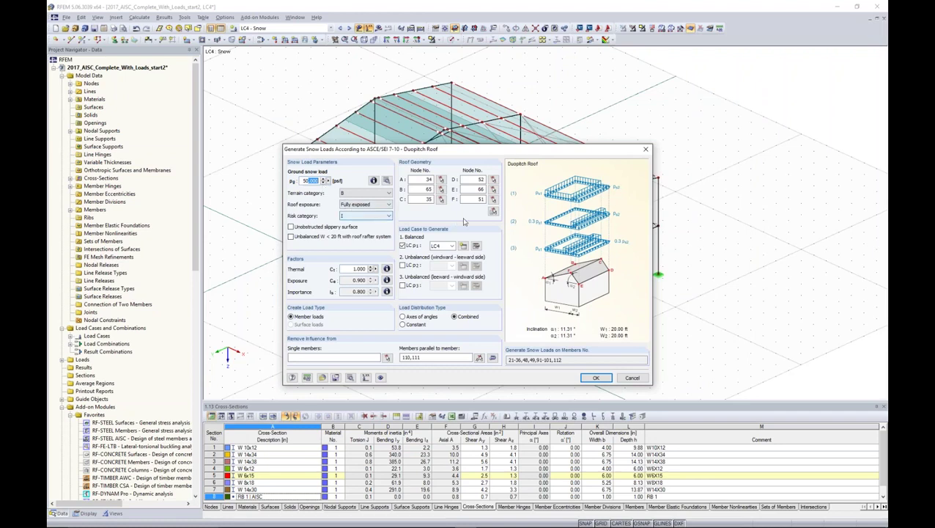
# Define the roof geometry graphically by its six boundary nodes 34, 65, 35, 52, 66 and 51, and assign the balanced snow load to LC4
pyautogui.doubleClick(480, 198)
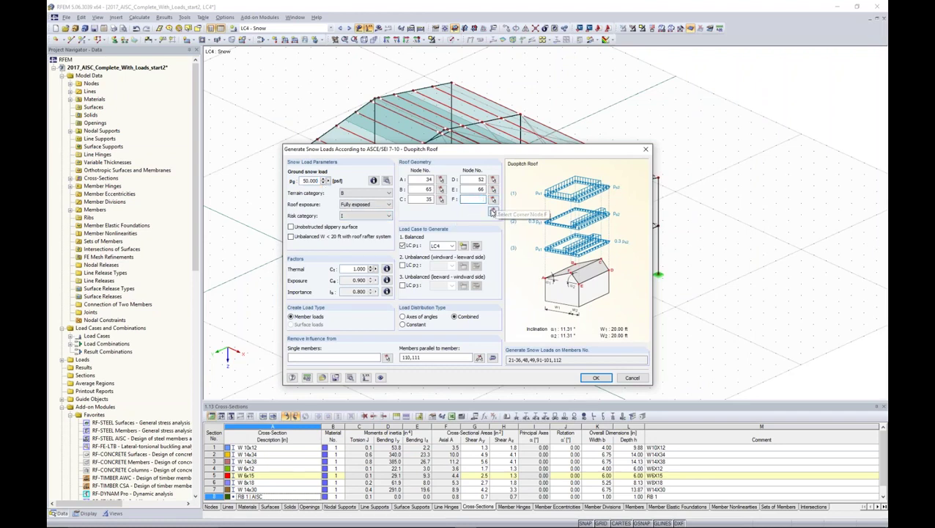
pyautogui.click(494, 211)
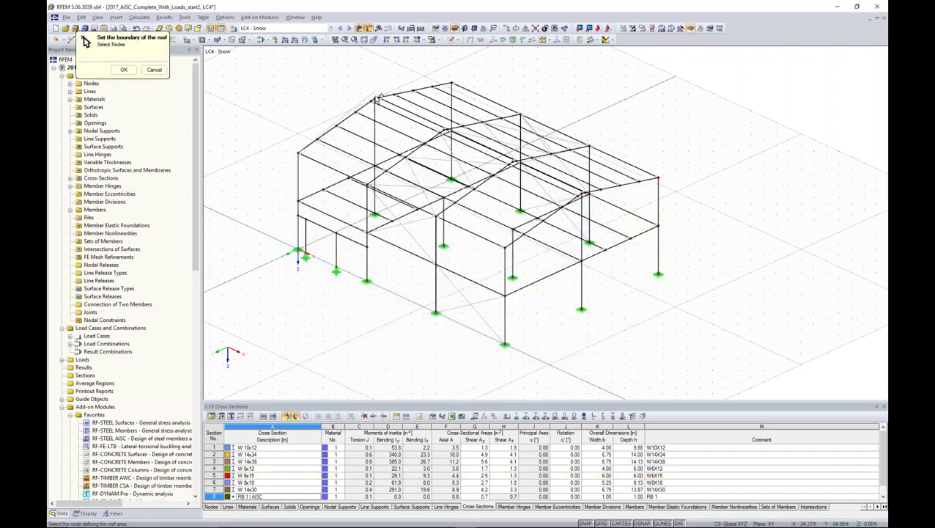
pyautogui.scroll(2, 379, 96)
pyautogui.click(478, 76)
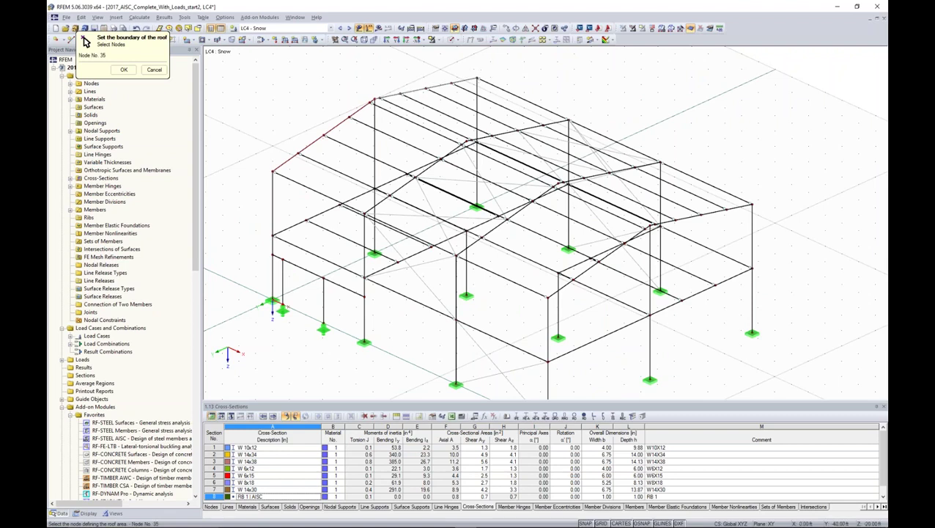
pyautogui.click(752, 203)
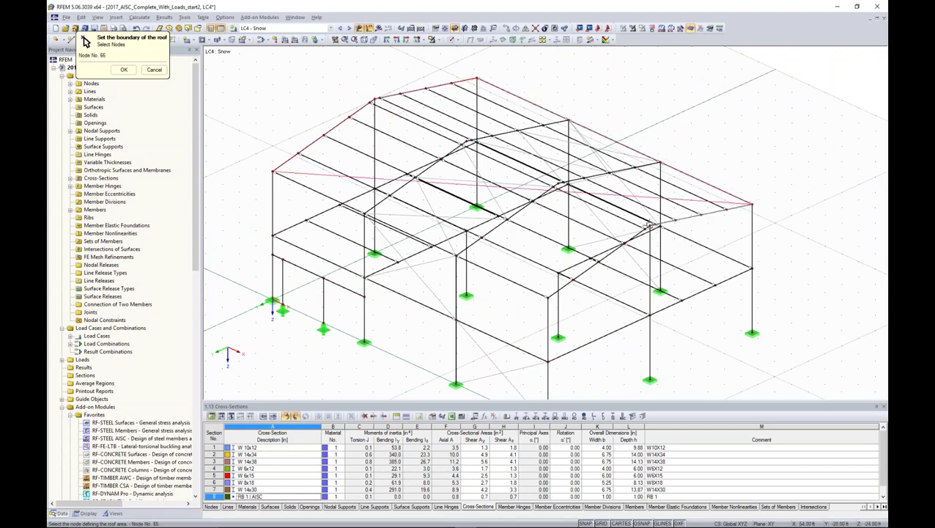
pyautogui.click(650, 225)
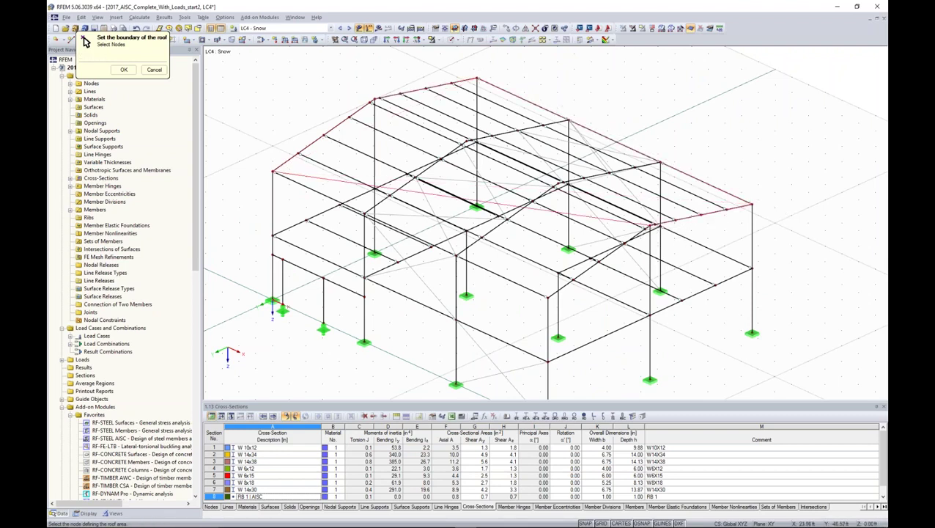
pyautogui.click(547, 297)
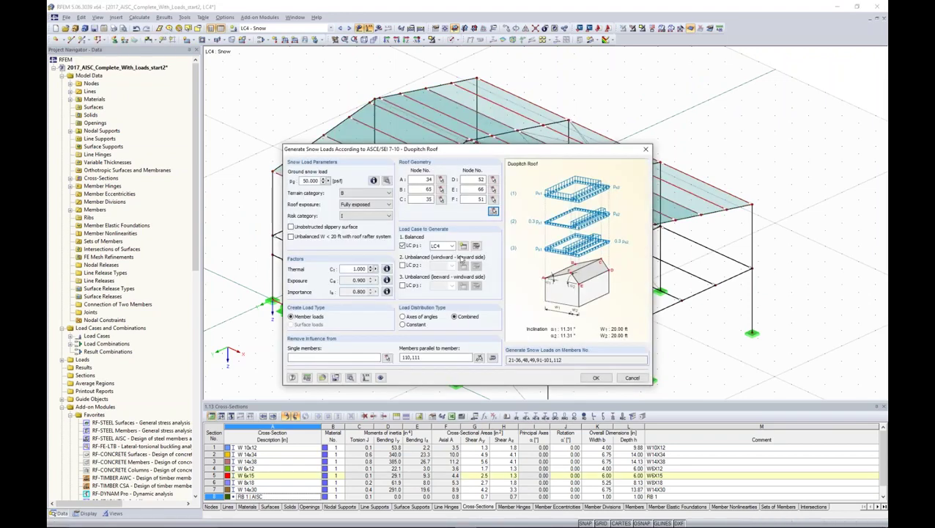
pyautogui.click(452, 246)
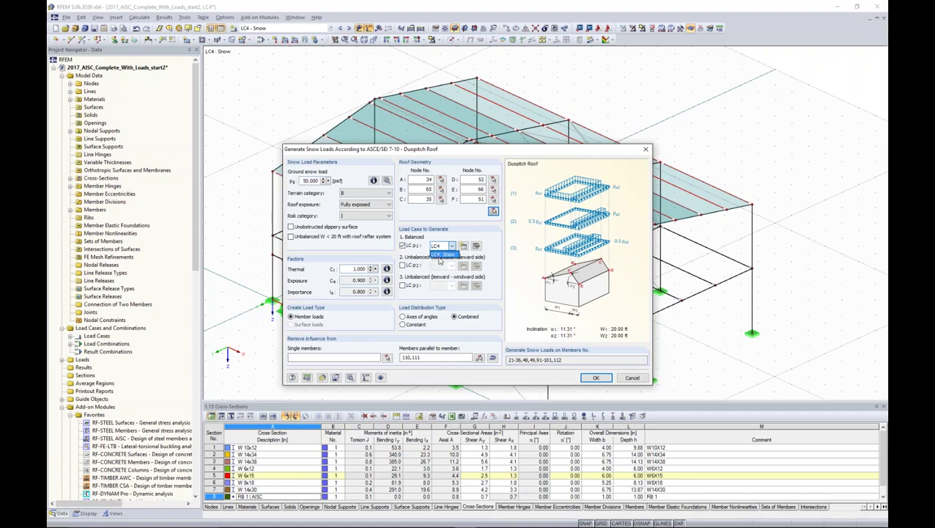
pyautogui.click(443, 253)
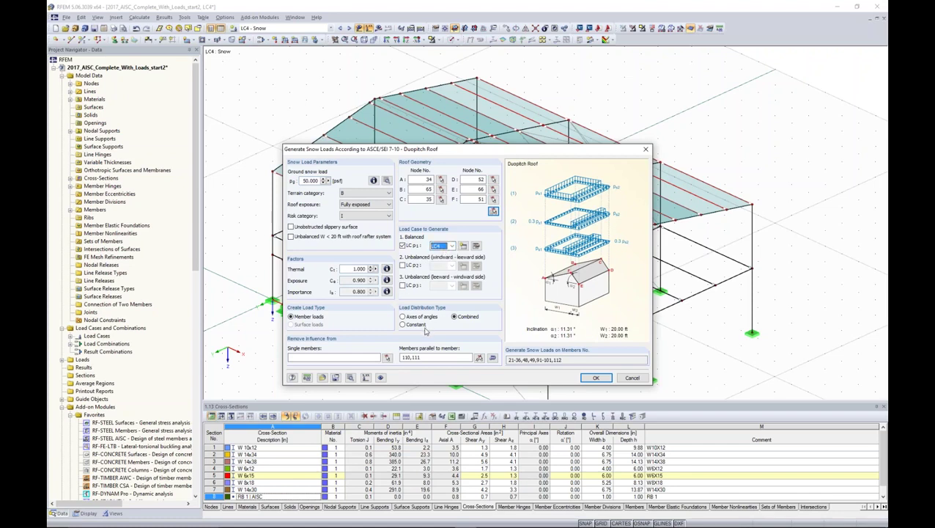
pyautogui.click(438, 357)
pyautogui.moveTo(431, 156); pyautogui.dragTo(294, 228)
pyautogui.moveTo(374, 276); pyautogui.dragTo(690, 247)
pyautogui.moveTo(682, 449); pyautogui.dragTo(659, 449)
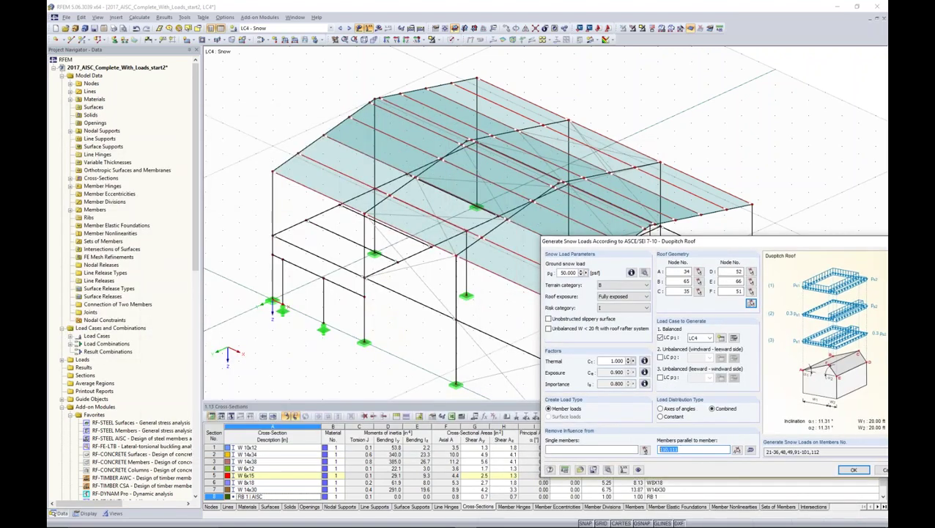
pyautogui.click(736, 450)
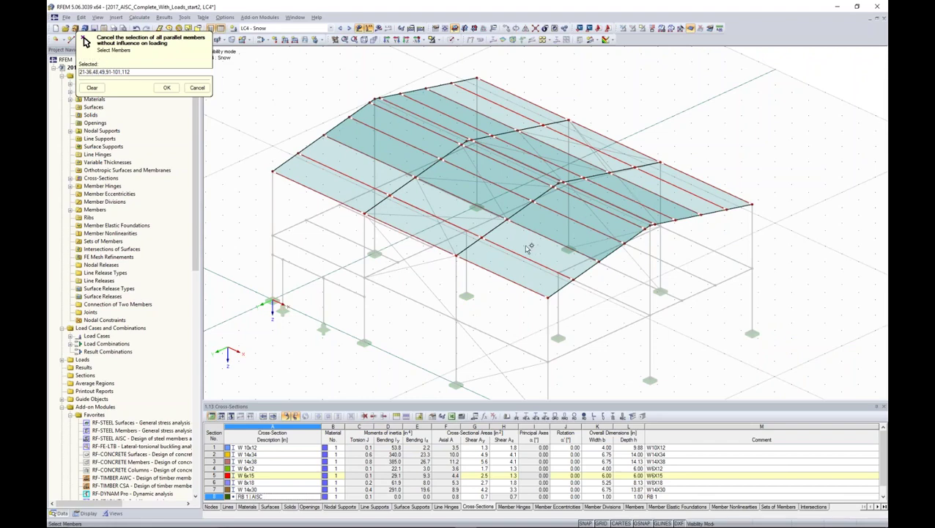
pyautogui.click(201, 88)
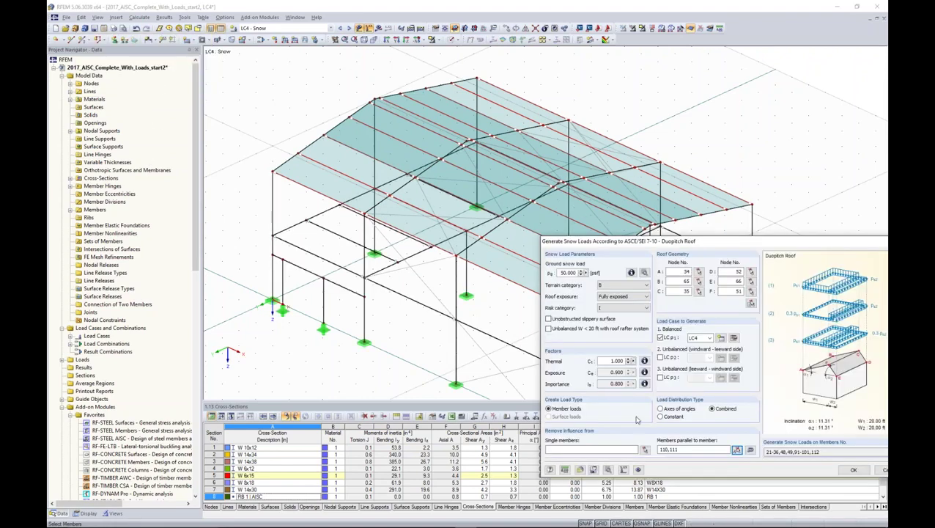
# Generate the balanced snow loads on the duopitch roof members and accept the generation summary
pyautogui.moveTo(701, 241); pyautogui.dragTo(627, 138)
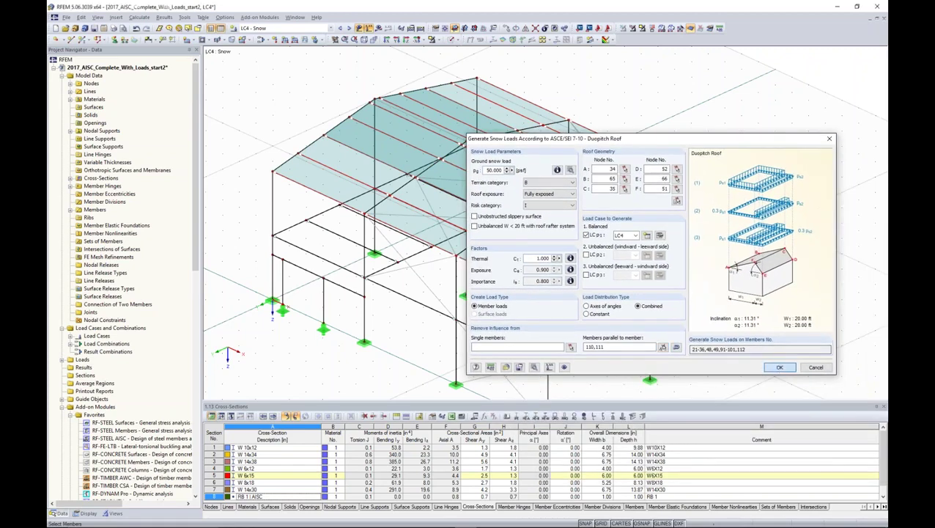
pyautogui.click(779, 368)
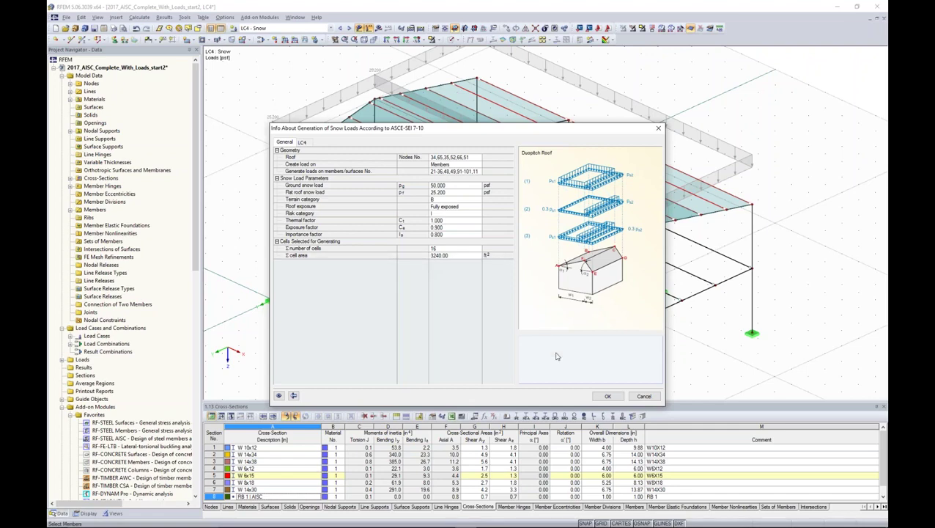
pyautogui.click(607, 395)
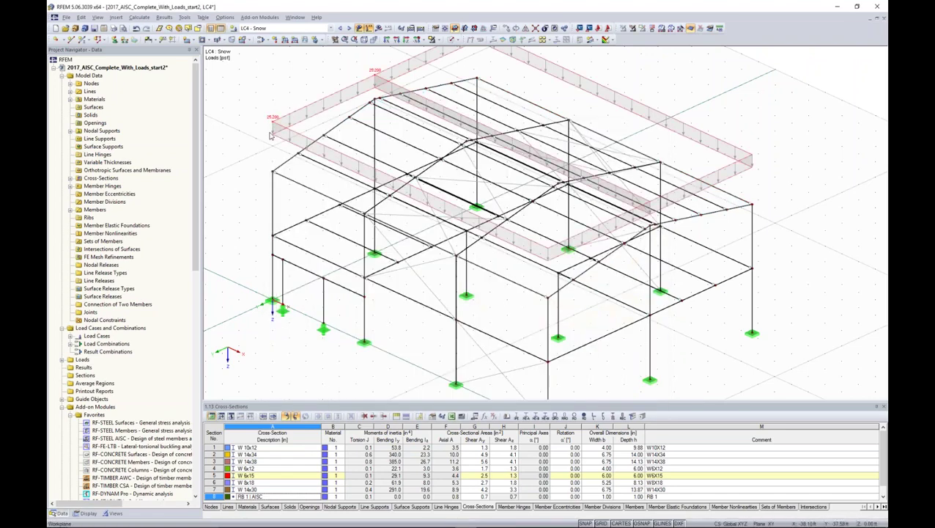
# Show the generated roof snow load as individual line loads on the roof members
pyautogui.keyDown('ctrl'); pyautogui.moveTo(272, 137); pyautogui.dragTo(295, 132, button='middle'); pyautogui.keyUp('ctrl')
pyautogui.rightClick(295, 132)
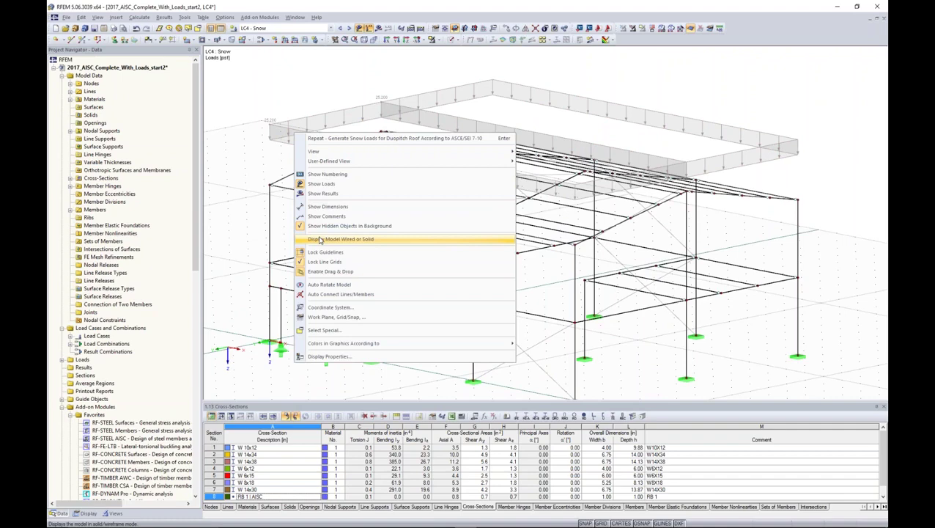
pyautogui.click(286, 133)
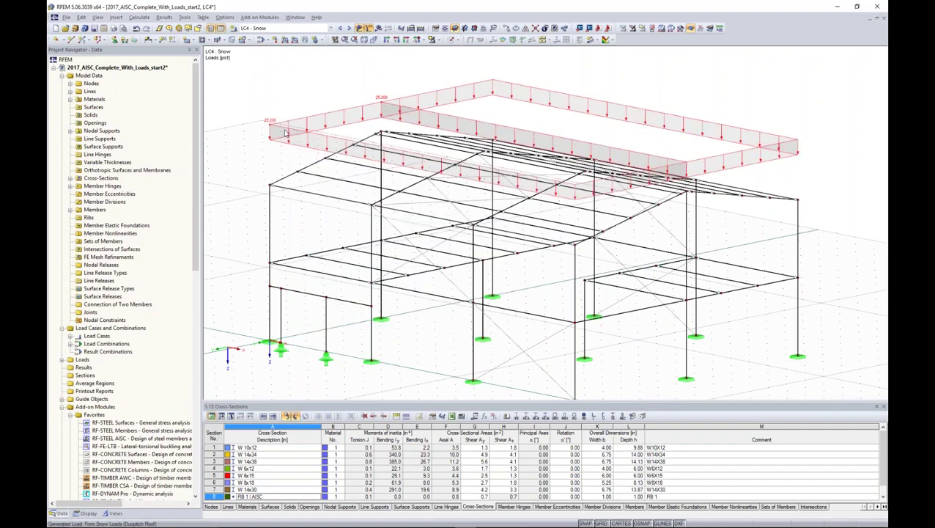
pyautogui.rightClick(286, 133)
pyautogui.click(318, 159)
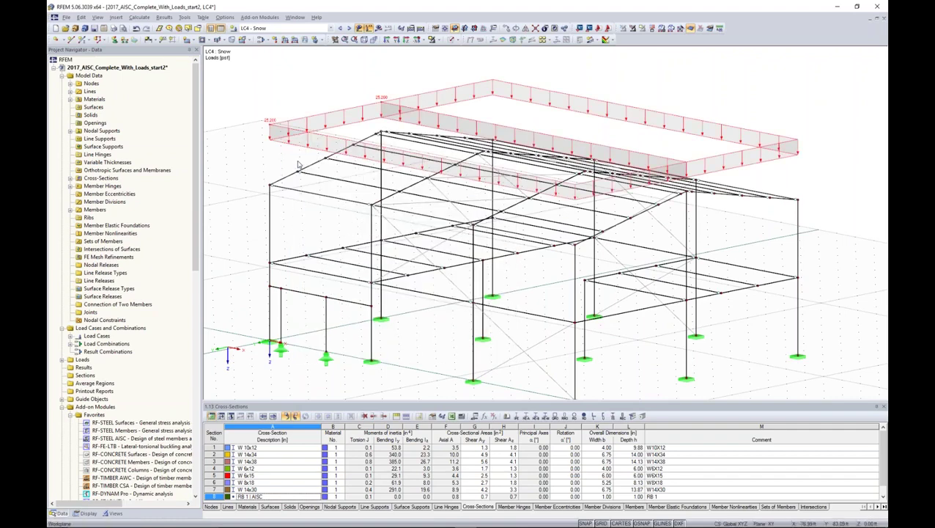
pyautogui.keyDown('ctrl'); pyautogui.moveTo(387, 221); pyautogui.dragTo(410, 139, button='middle'); pyautogui.keyUp('ctrl')
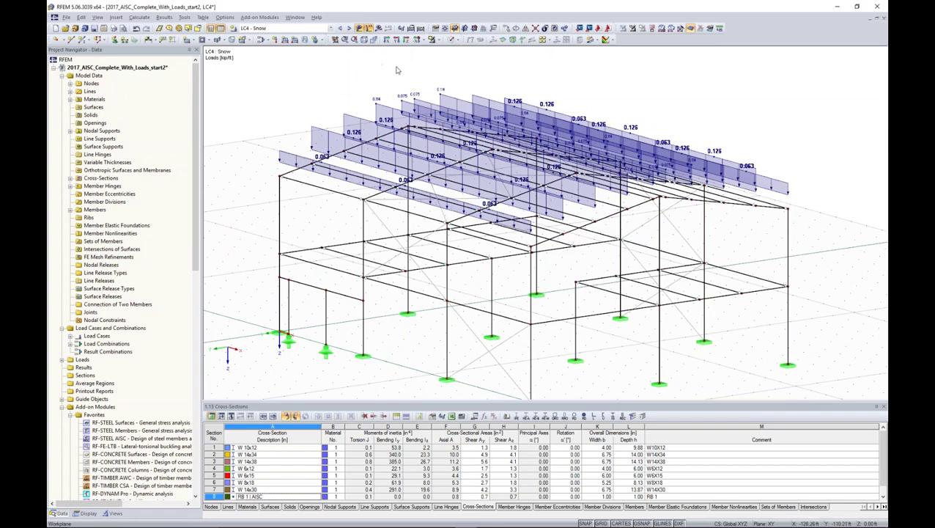
# Step through the load combinations from CO1 to CO5 to review their combined loads
pyautogui.click(351, 29)
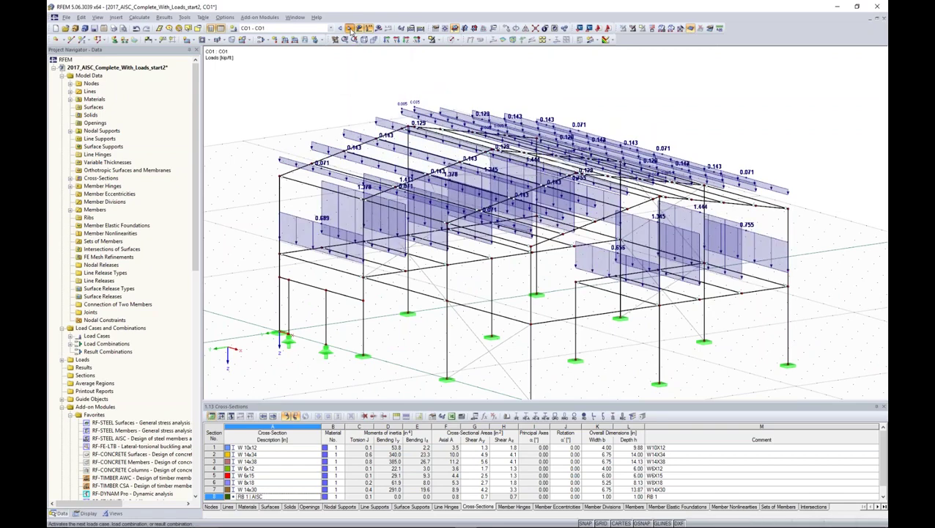
pyautogui.click(351, 29)
pyautogui.click(351, 29)
pyautogui.click(351, 30)
pyautogui.click(351, 29)
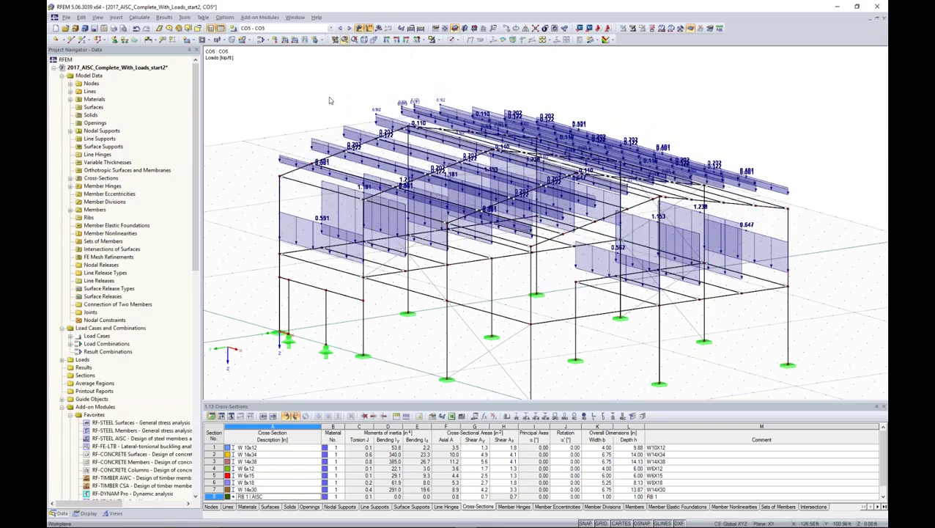
# Hide the loads, then examine the general data of the RF-STEEL AISC design module and close it
pyautogui.scroll(-1, 131, 398)
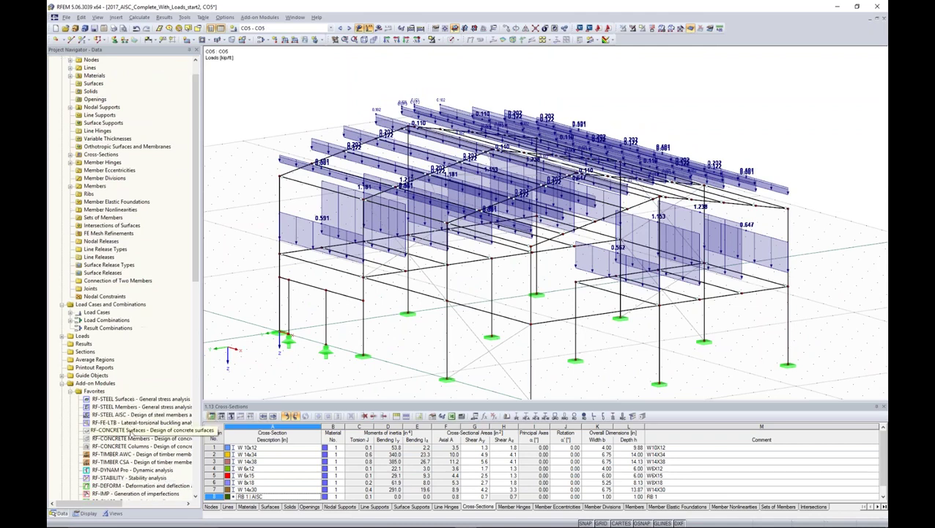
pyautogui.click(360, 28)
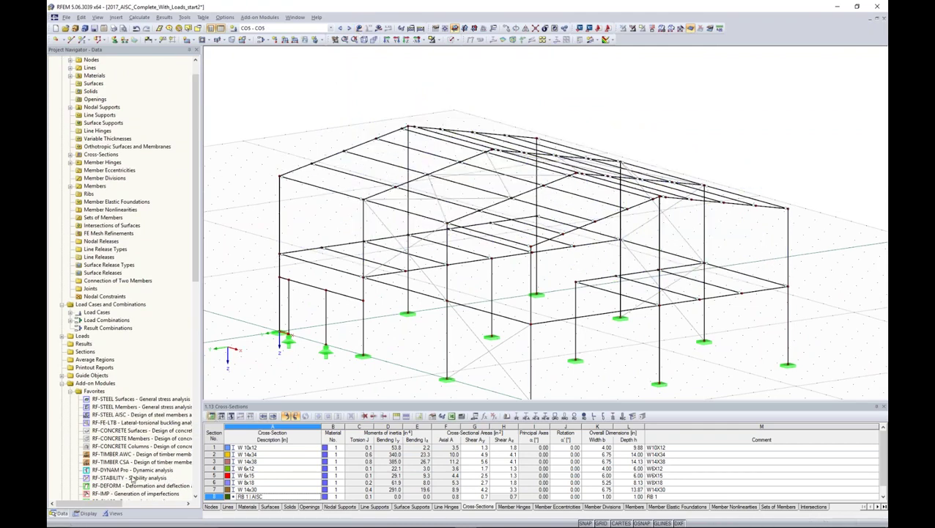
pyautogui.doubleClick(132, 414)
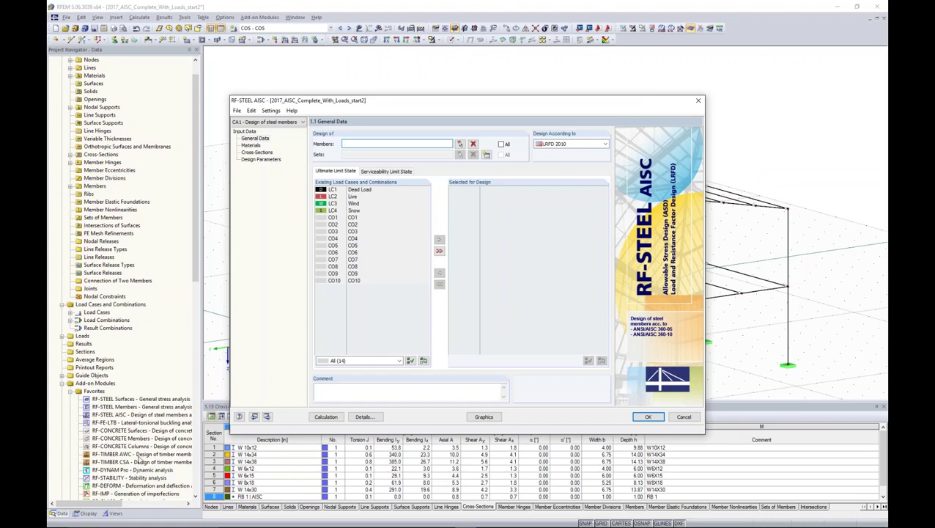
pyautogui.click(682, 417)
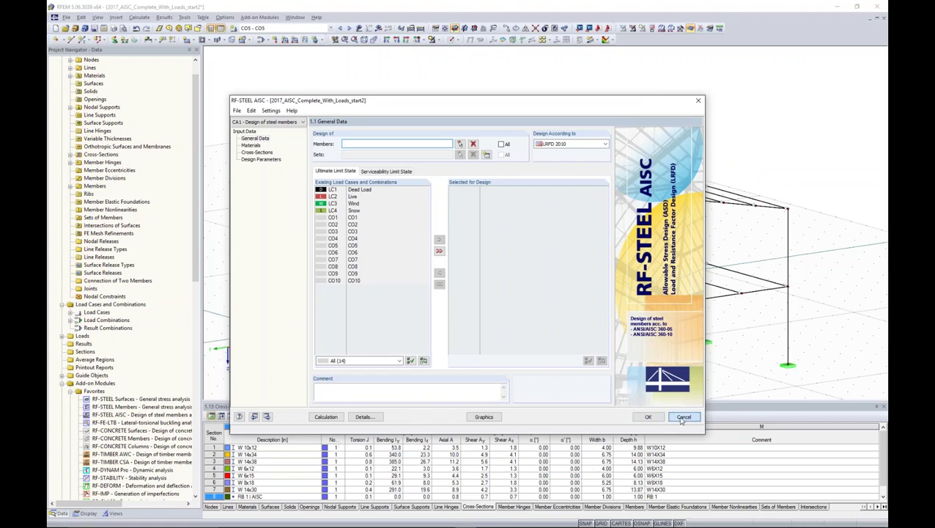
pyautogui.click(452, 279)
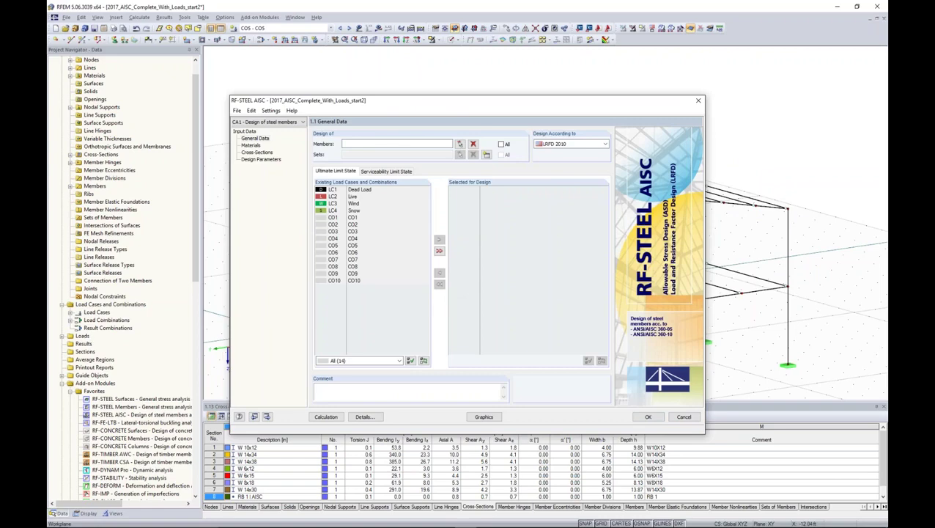
# Reopen the RF-STEEL AISC module and choose all members and load combinations CO1 to CO10 for ultimate limit state design
pyautogui.scroll(-4, 151, 439)
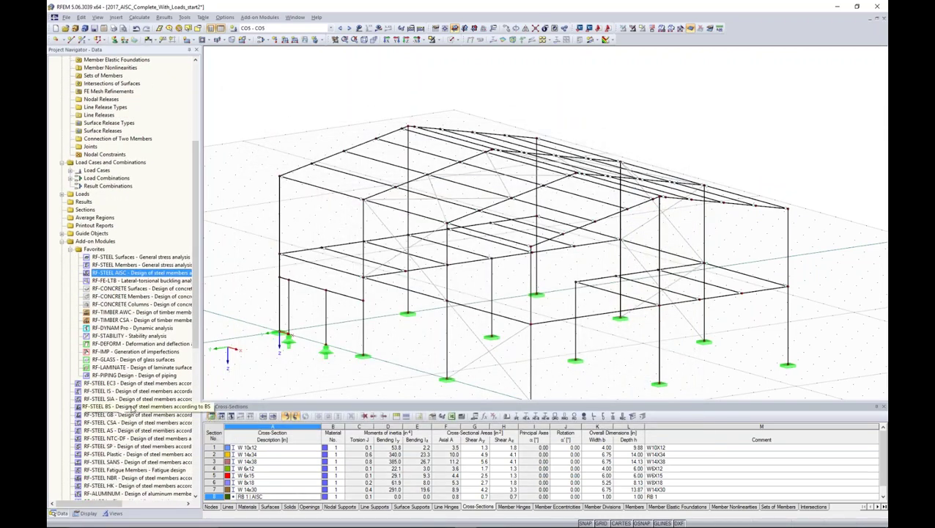
pyautogui.doubleClick(149, 275)
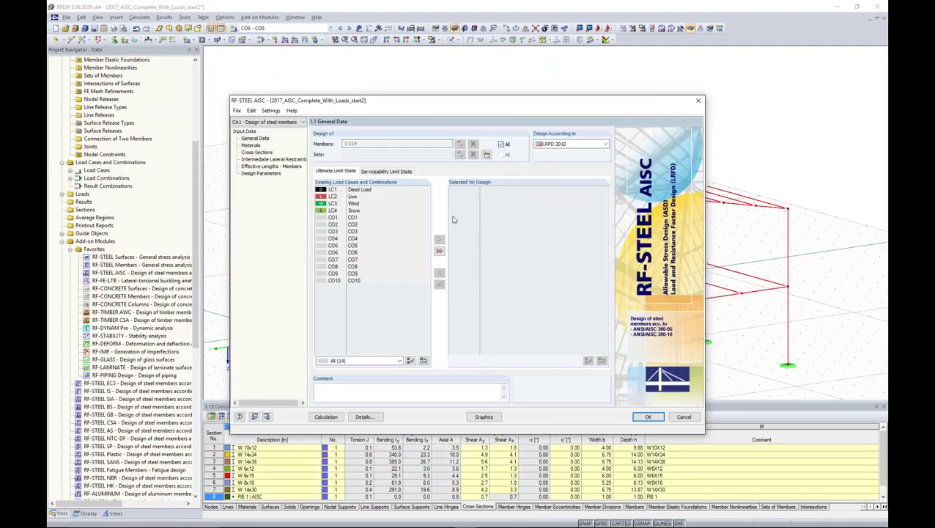
pyautogui.click(361, 222)
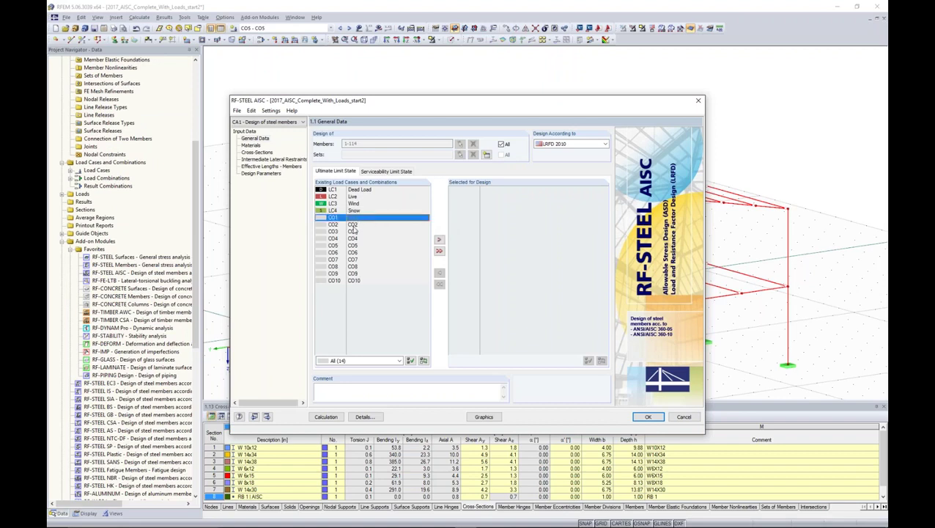
pyautogui.keyDown('shift'); pyautogui.click(352, 281); pyautogui.keyUp('shift')
pyautogui.click(439, 241)
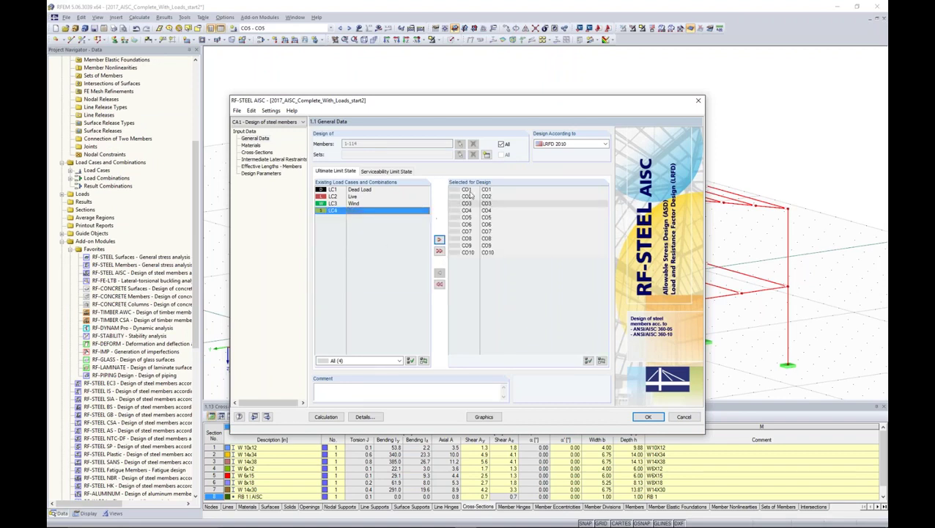
# Set the optimization of all nine cross-sections to From Current Row
pyautogui.click(251, 146)
pyautogui.click(256, 152)
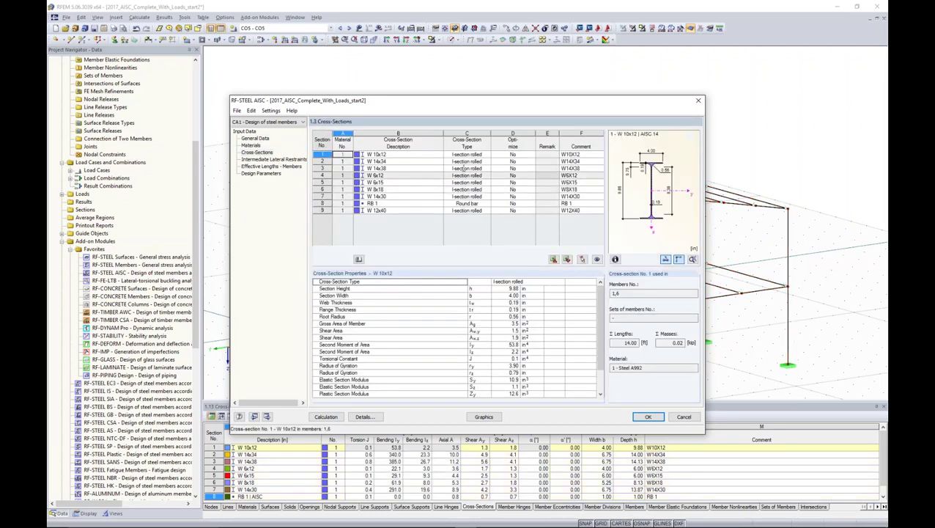
pyautogui.click(530, 158)
pyautogui.click(533, 155)
pyautogui.click(527, 167)
pyautogui.click(528, 162)
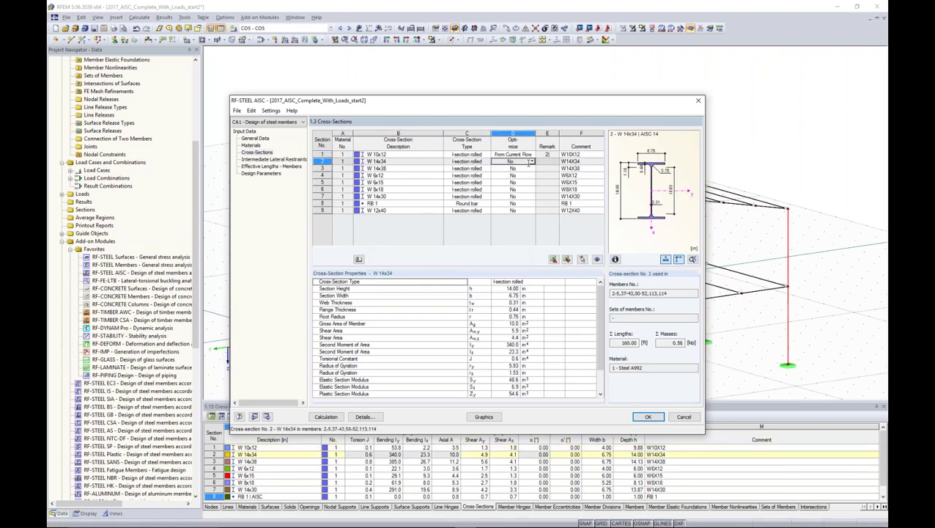
pyautogui.press('f')
pyautogui.press('Down')
pyautogui.press('f')
pyautogui.press('Down')
pyautogui.press('f')
pyautogui.press('Down')
pyautogui.press('f')
pyautogui.press('Down')
pyautogui.press('f')
pyautogui.press('Down')
pyautogui.press('f')
pyautogui.press('Down')
pyautogui.press('f')
pyautogui.press('Down')
pyautogui.press('f')
# Turn optimization off for the RB 1 round bar and select the W 6x15 section
pyautogui.click(533, 205)
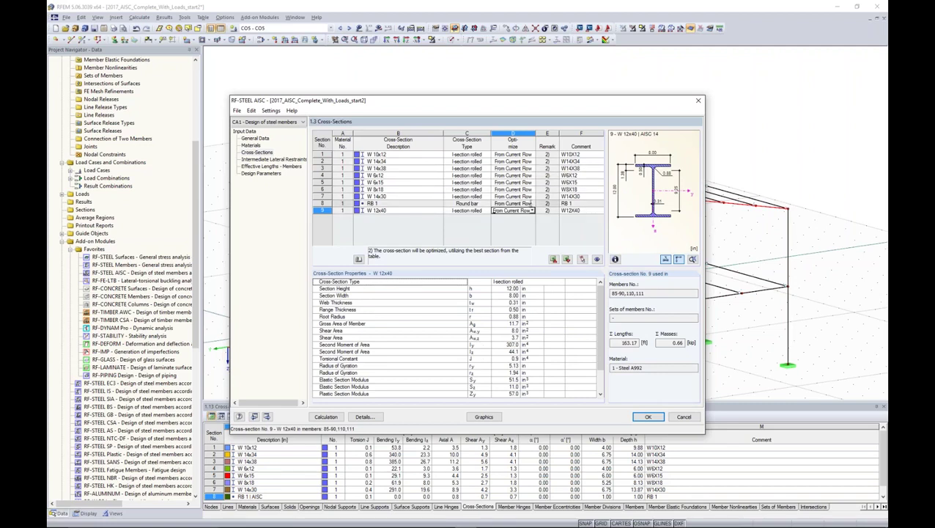
pyautogui.click(533, 205)
pyautogui.click(513, 211)
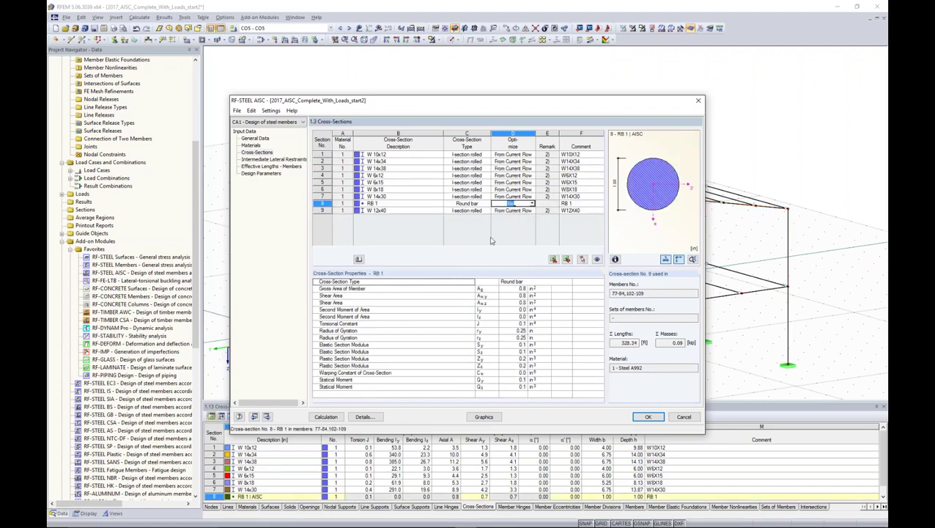
pyautogui.click(394, 183)
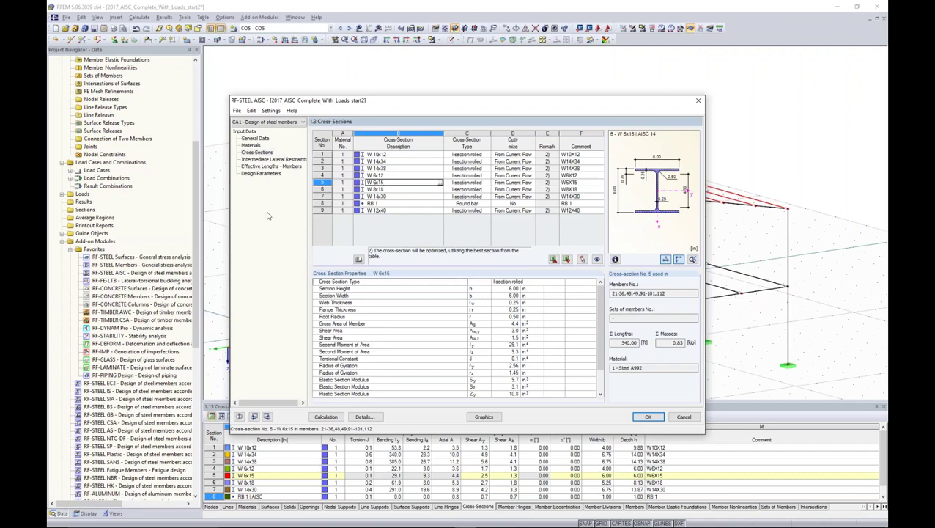
# Review the members' lateral restraints, effective lengths and design parameters, and run the steel design calculation
pyautogui.click(273, 159)
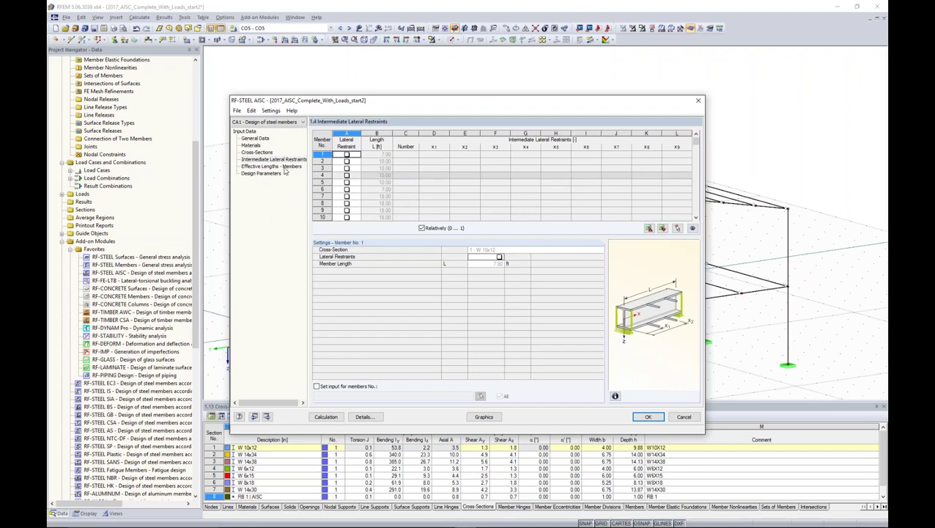
pyautogui.click(272, 166)
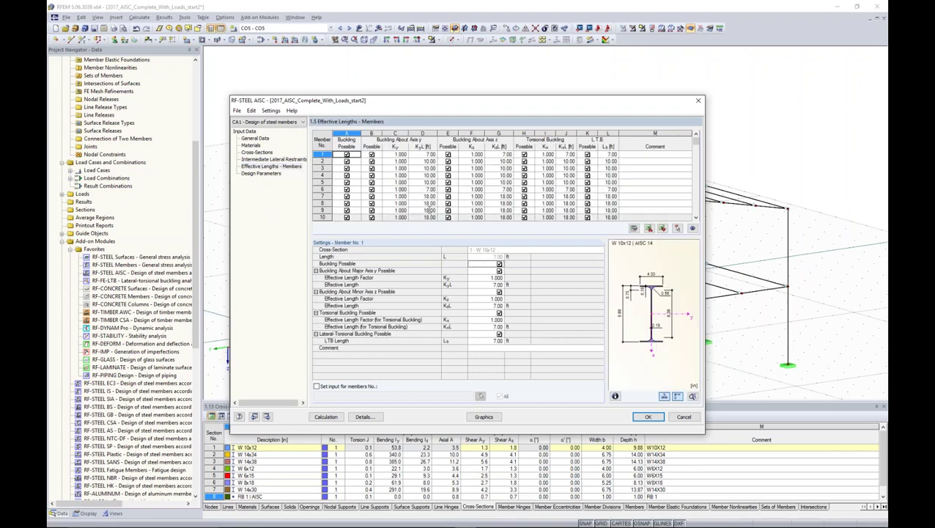
pyautogui.click(261, 173)
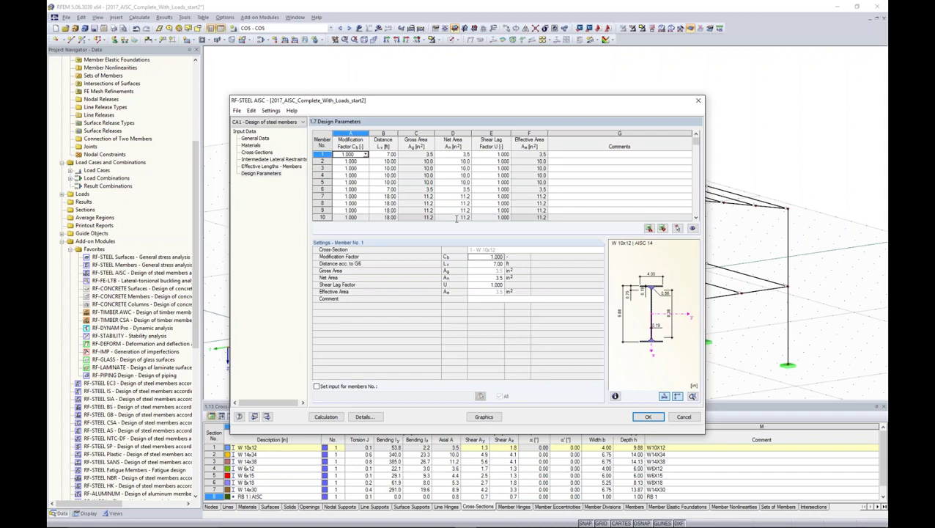
pyautogui.click(336, 417)
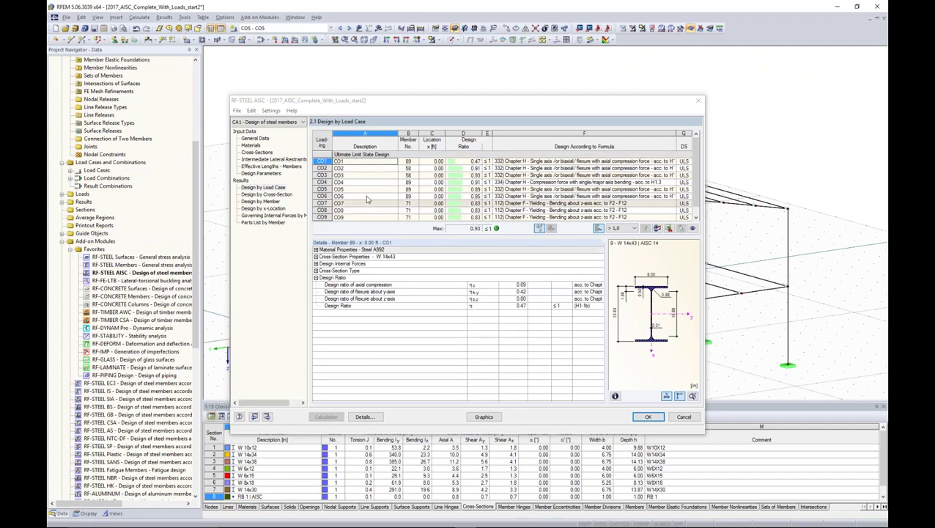
# Compare the optimized cross-sections 1 and 3 with the original RFEM sections in the cross-section list
pyautogui.click(256, 153)
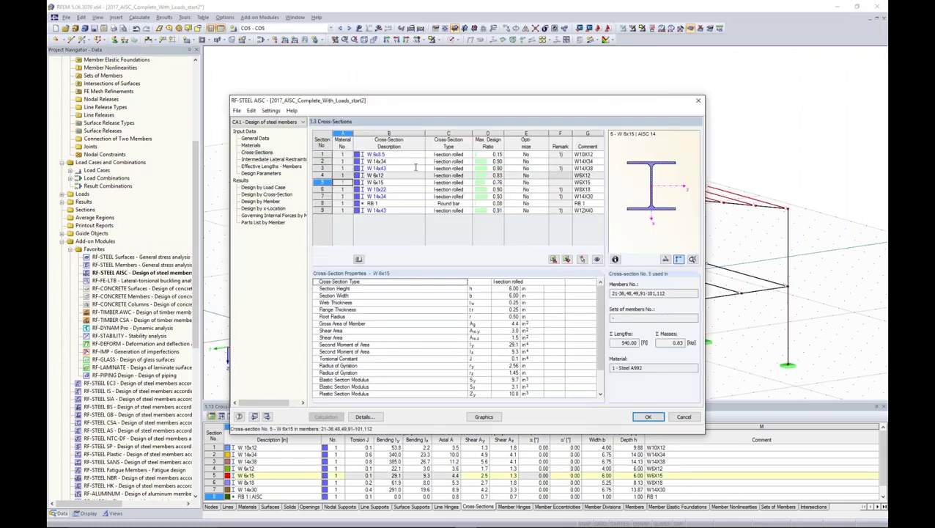
pyautogui.click(396, 155)
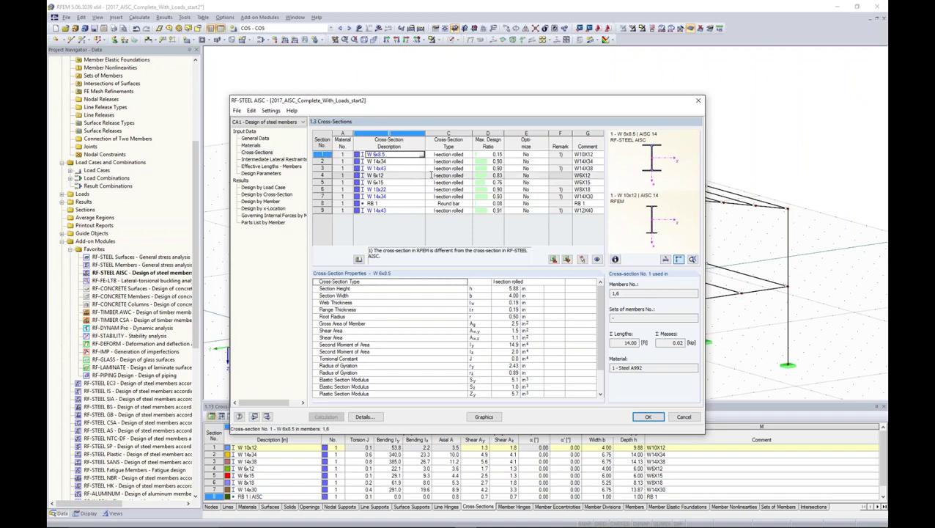
pyautogui.click(403, 169)
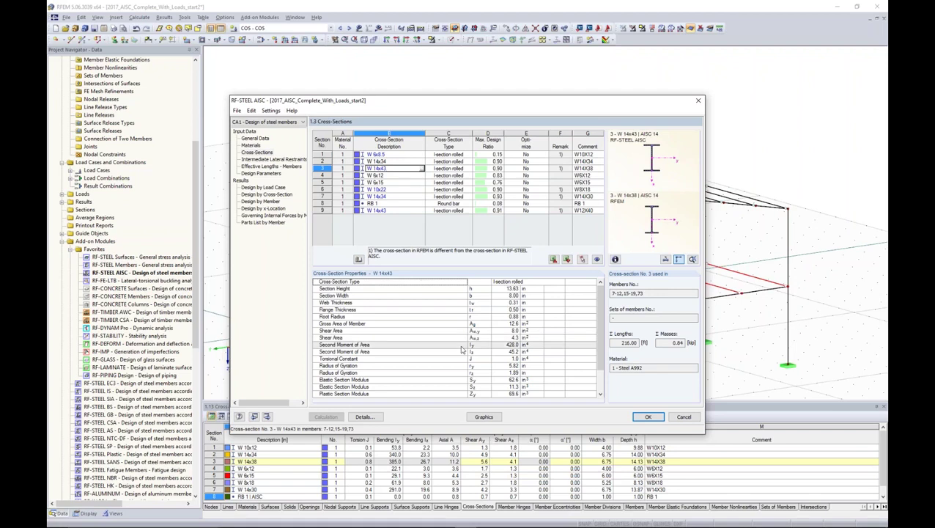
# Review the design results by cross-section and by member, picking a sloped roof beam in the model to show its results
pyautogui.click(268, 194)
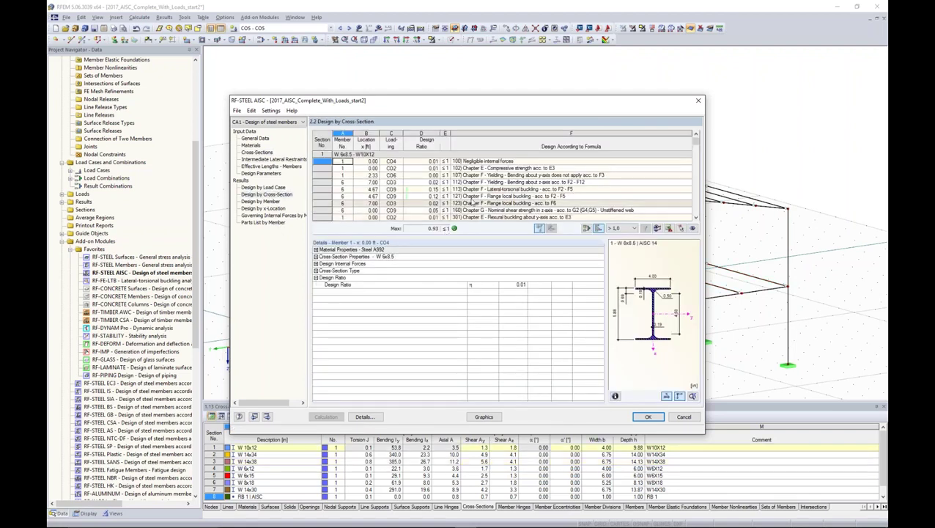
pyautogui.click(261, 201)
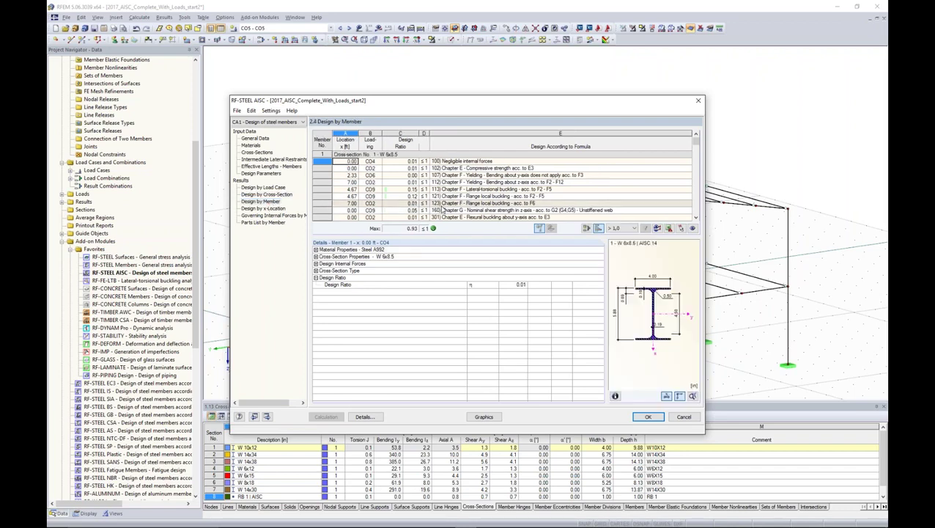
pyautogui.moveTo(451, 100); pyautogui.dragTo(478, 248)
pyautogui.click(706, 374)
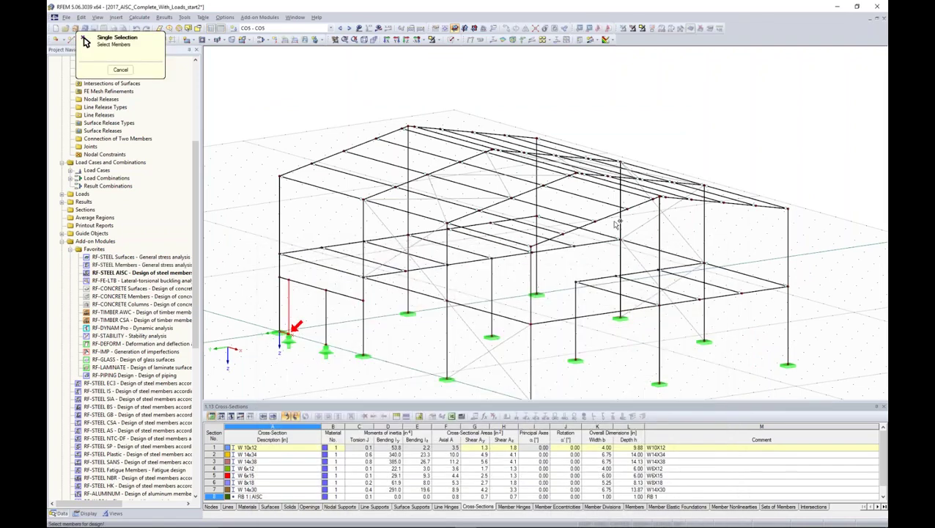
pyautogui.click(612, 214)
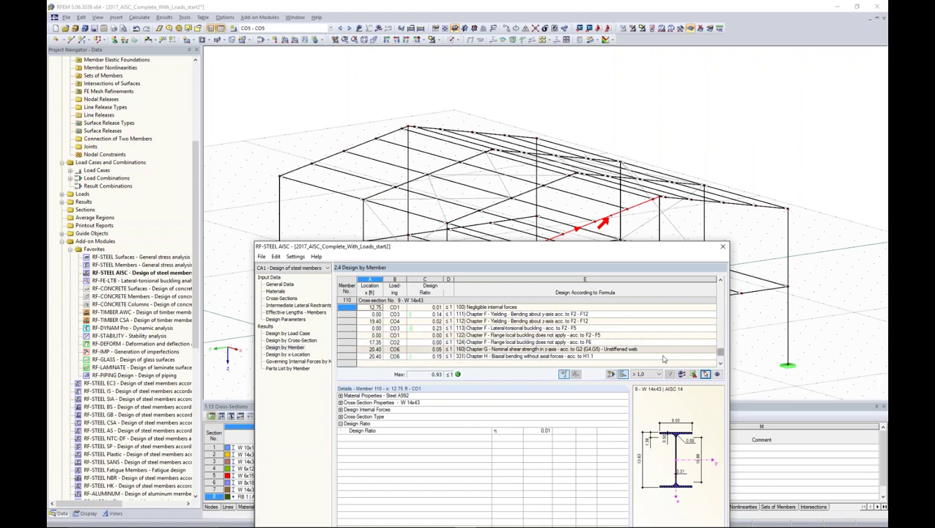
# Examine the lateral-torsional buckling check details for the picked roof beam and close the module
pyautogui.moveTo(498, 253); pyautogui.dragTo(451, 113)
pyautogui.click(454, 189)
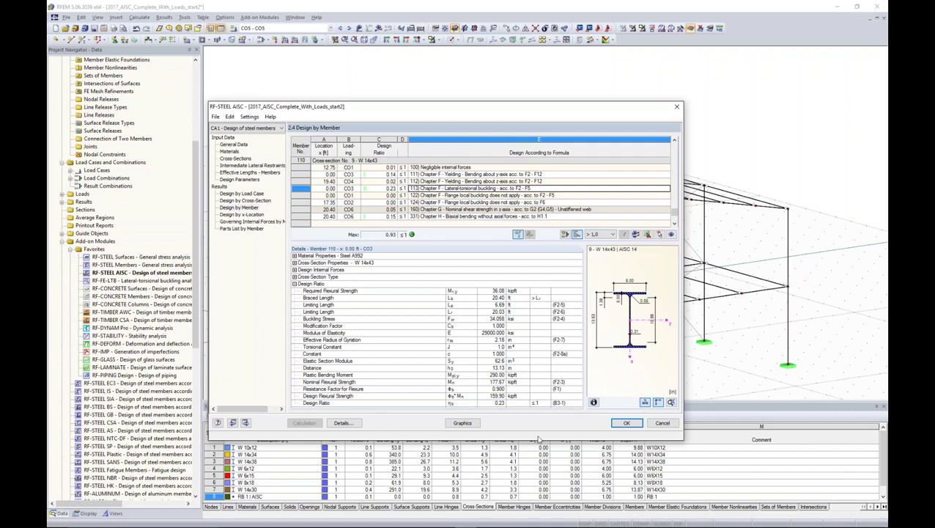
pyautogui.click(626, 423)
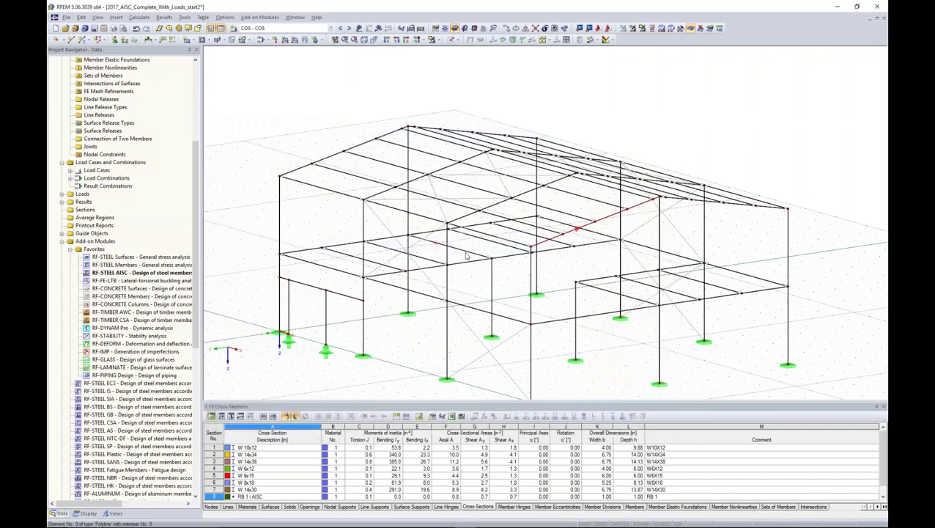
# Display the RF-STEEL AISC CA1 design ratio results on the model
pyautogui.click(318, 28)
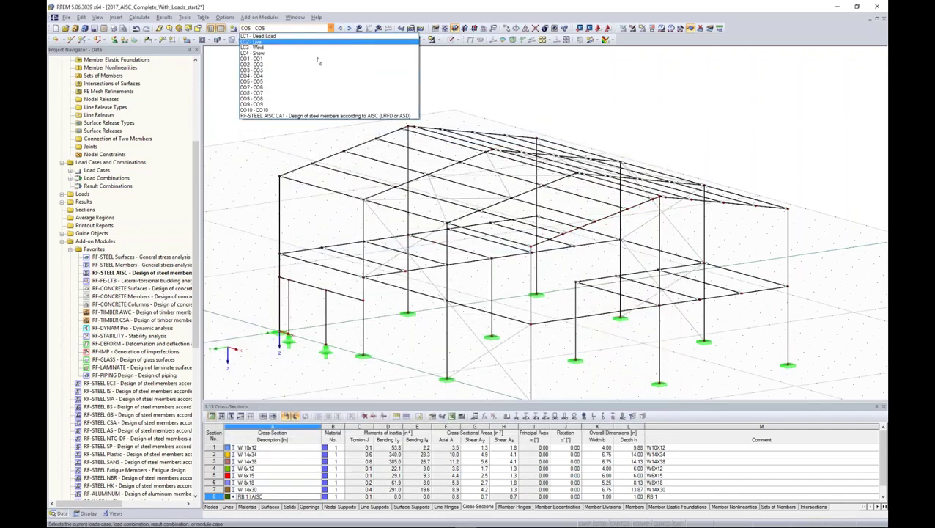
pyautogui.click(323, 116)
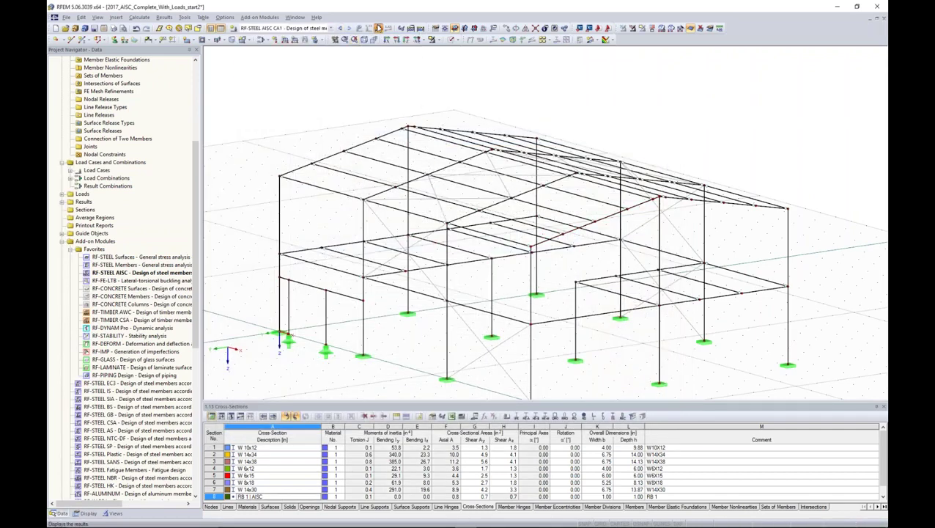
pyautogui.click(378, 28)
# Display the member results as coloured cross-sections instead of diagrams
pyautogui.keyDown('ctrl'); pyautogui.moveTo(426, 213); pyautogui.dragTo(496, 213, button='middle'); pyautogui.keyUp('ctrl')
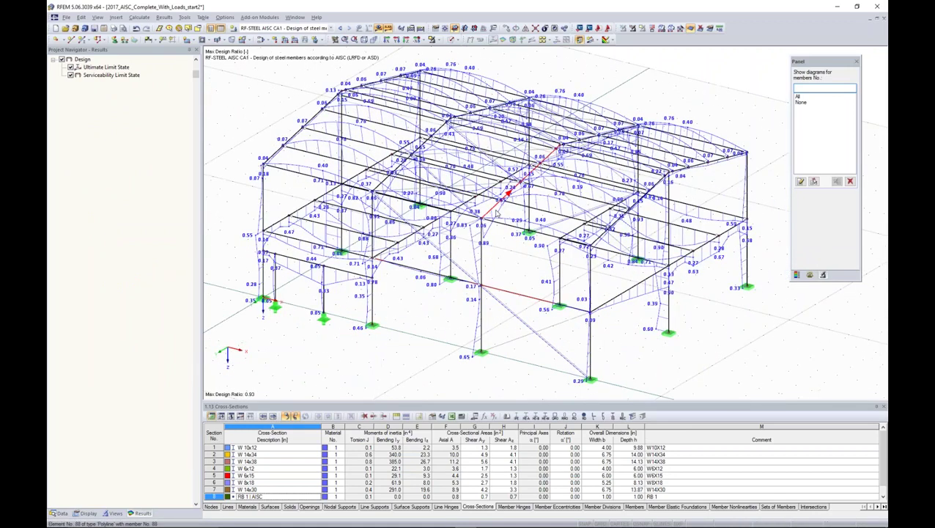
pyautogui.scroll(3, 497, 213)
pyautogui.click(80, 515)
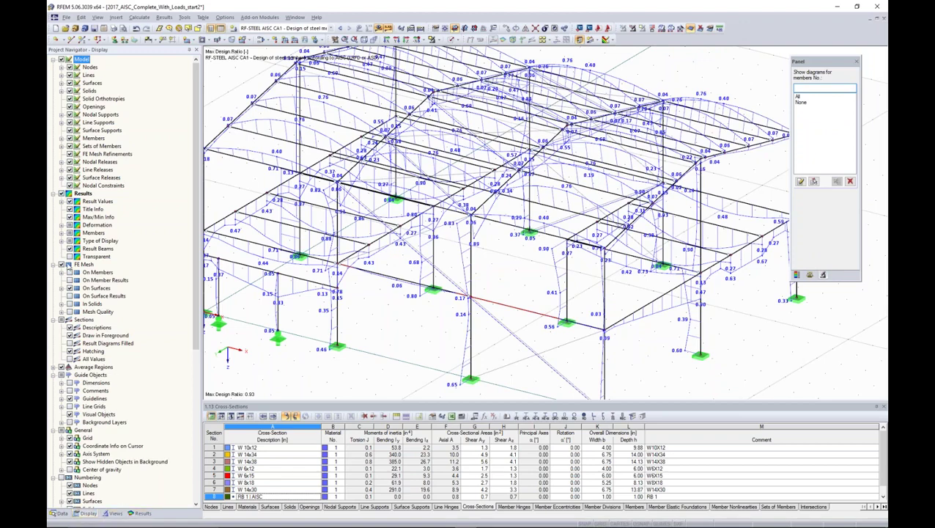
pyautogui.click(62, 233)
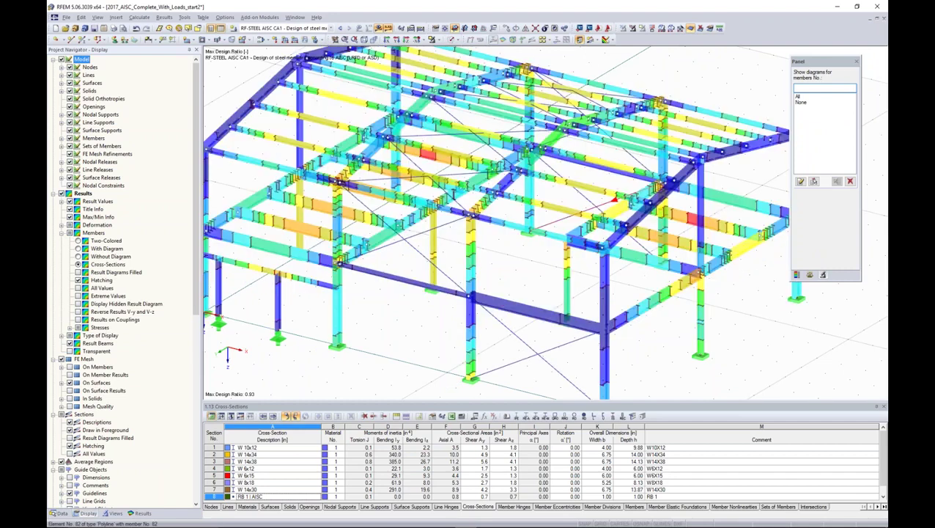
# Enable a smooth color transition for the design ratio color scale and examine the whole frame
pyautogui.keyDown('ctrl'); pyautogui.moveTo(539, 235); pyautogui.dragTo(540, 245, button='middle'); pyautogui.keyUp('ctrl')
pyautogui.click(853, 262)
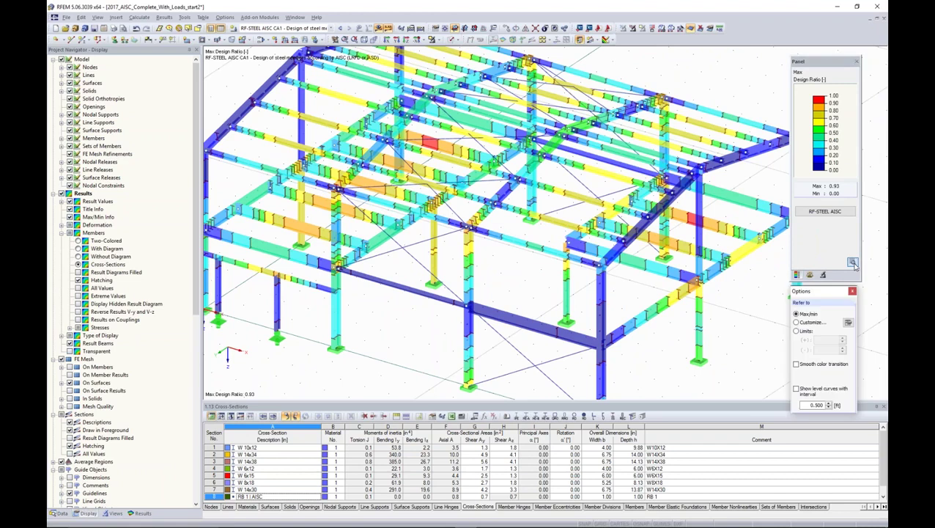
pyautogui.click(797, 364)
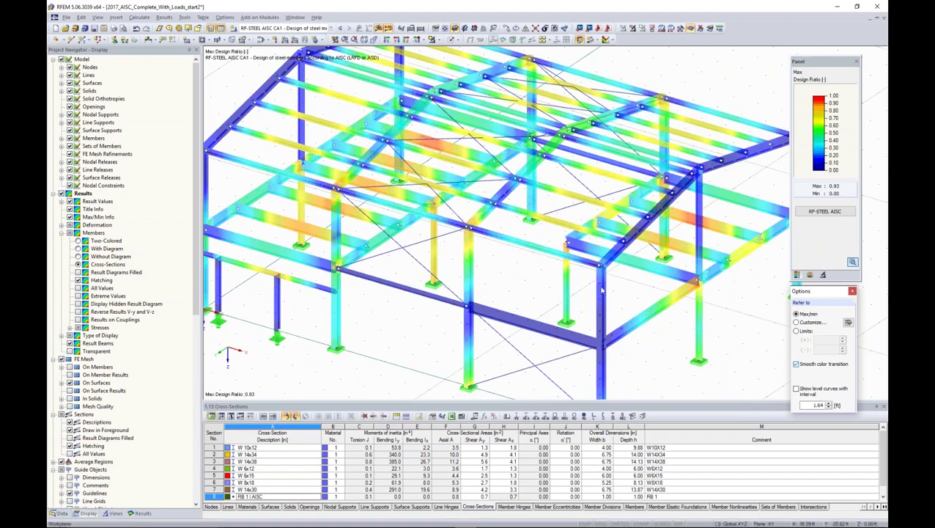
pyautogui.keyDown('ctrl'); pyautogui.moveTo(601, 291); pyautogui.dragTo(640, 251, button='middle'); pyautogui.keyUp('ctrl')
pyautogui.scroll(-2, 639, 251)
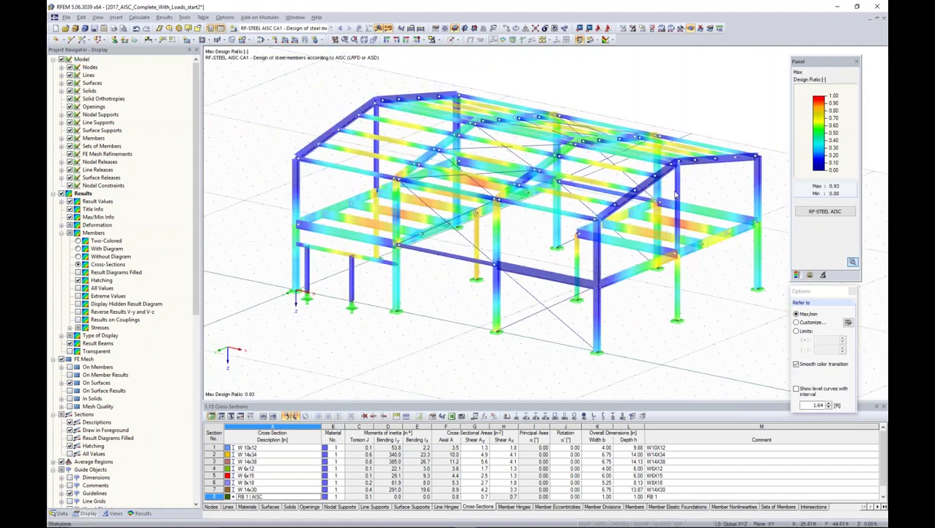
# Export all optimized cross-sections from RF-STEEL AISC to RFEM, accepting the deletion of existing results
pyautogui.click(825, 211)
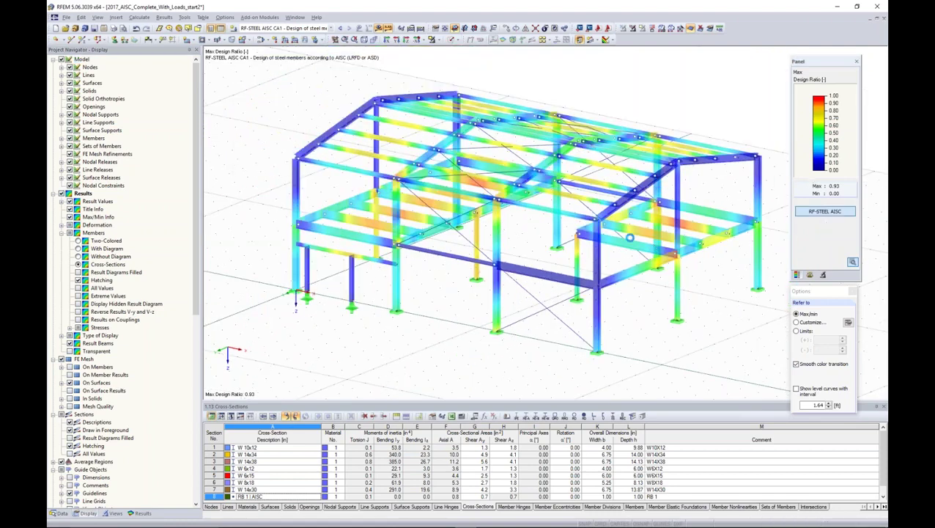
pyautogui.click(268, 154)
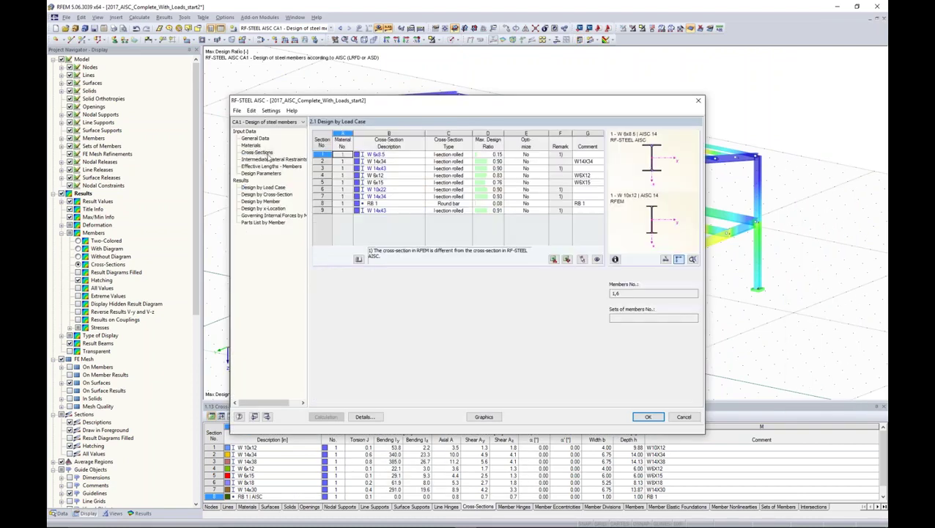
pyautogui.click(372, 168)
pyautogui.rightClick(371, 168)
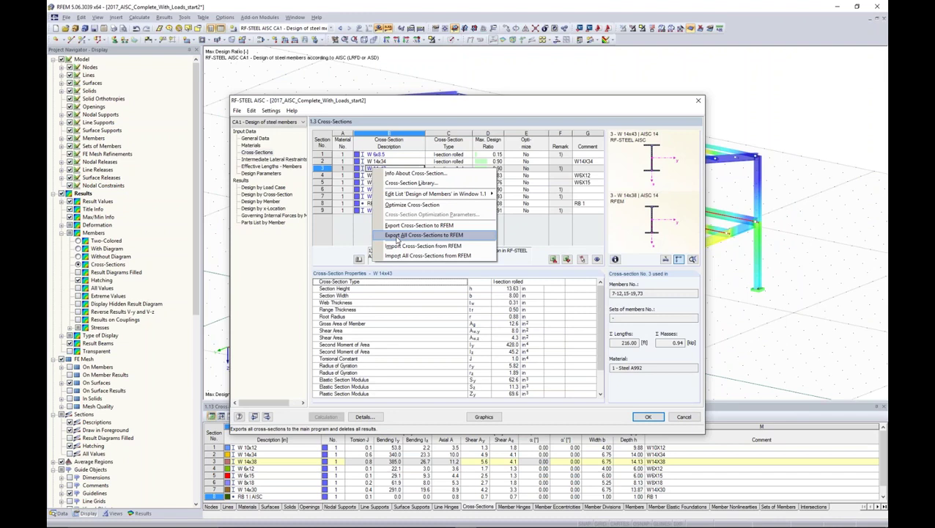
pyautogui.click(397, 236)
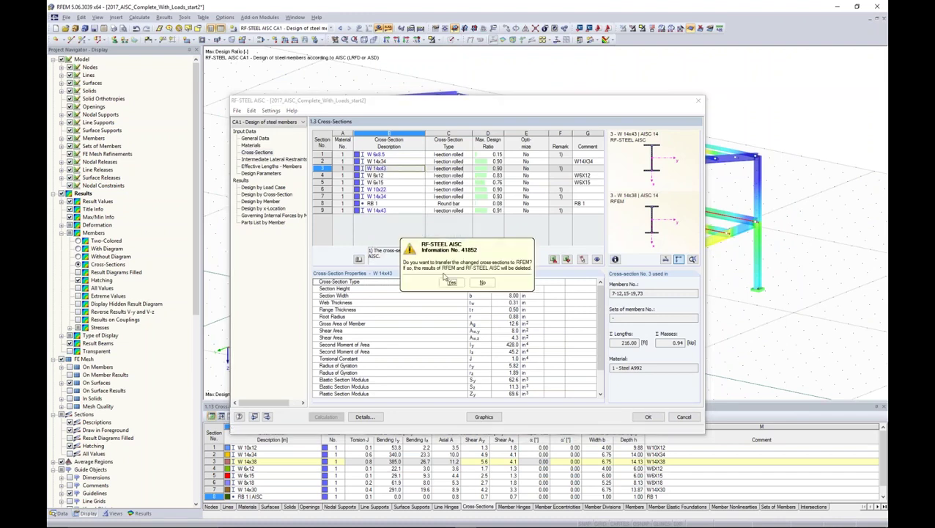
pyautogui.click(450, 283)
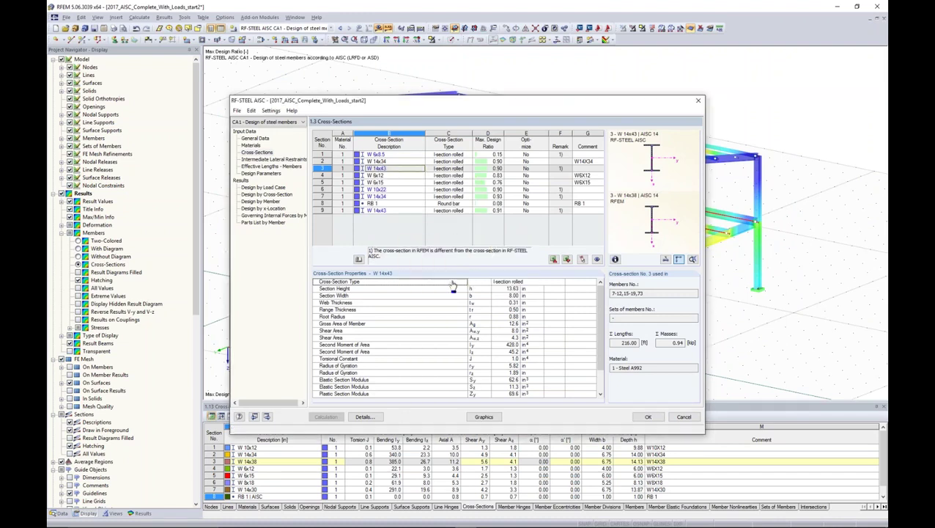
# Accept the RF-STEEL AISC module and recalculate the CA1 design of the frame with the transferred cross-sections
pyautogui.click(648, 416)
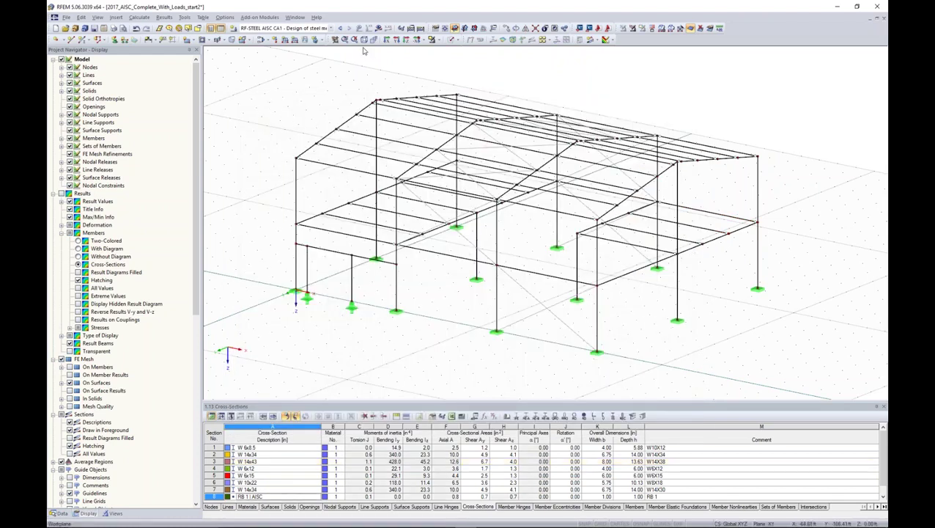
pyautogui.click(379, 29)
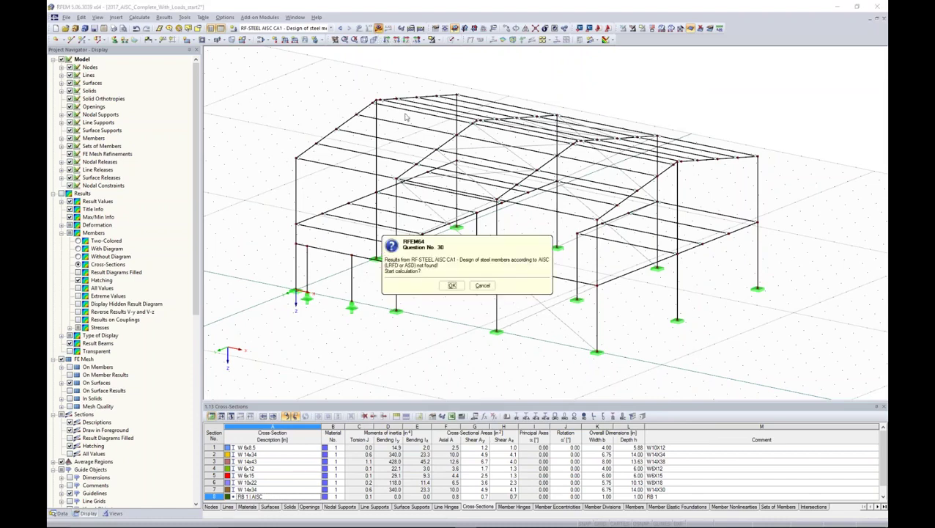
pyautogui.click(456, 283)
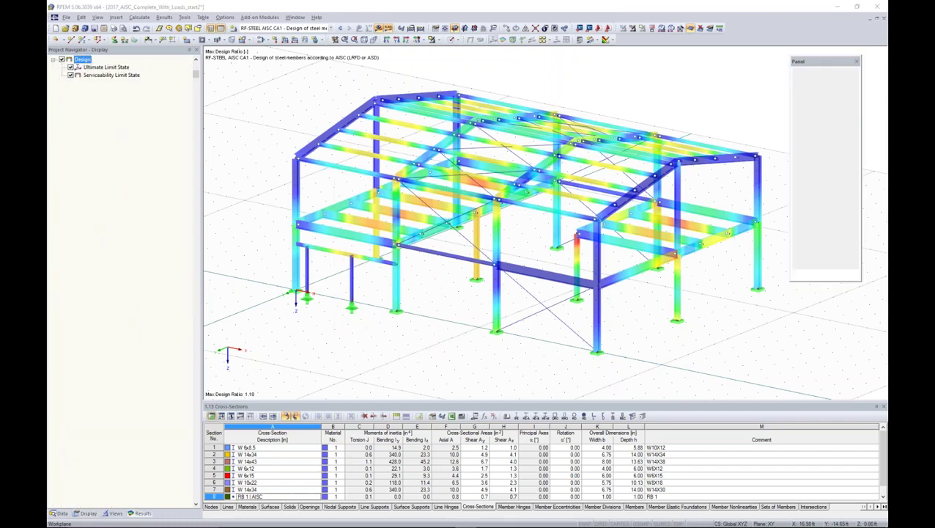
pyautogui.keyDown('ctrl'); pyautogui.moveTo(536, 272); pyautogui.dragTo(545, 366, button='middle'); pyautogui.keyUp('ctrl')
pyautogui.scroll(2, 543, 365)
pyautogui.scroll(-3, 513, 305)
pyautogui.scroll(1, 508, 308)
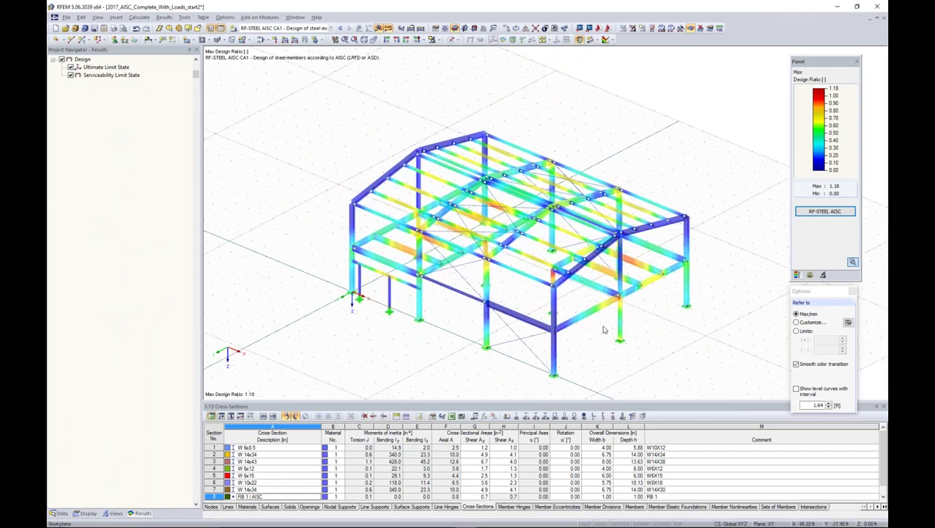
pyautogui.moveTo(601, 330); pyautogui.dragTo(564, 305, button='middle')
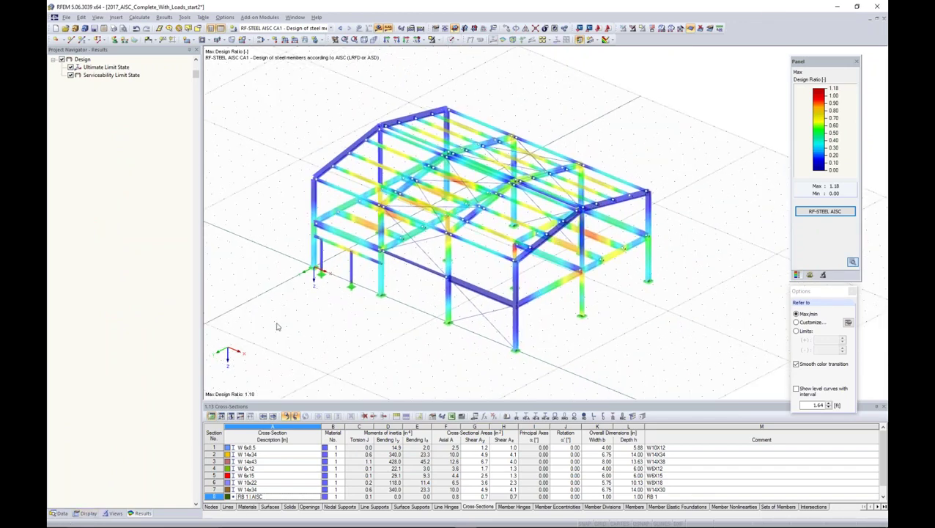
# Show the global deformations of load combination CO10 on the frame
pyautogui.click(340, 29)
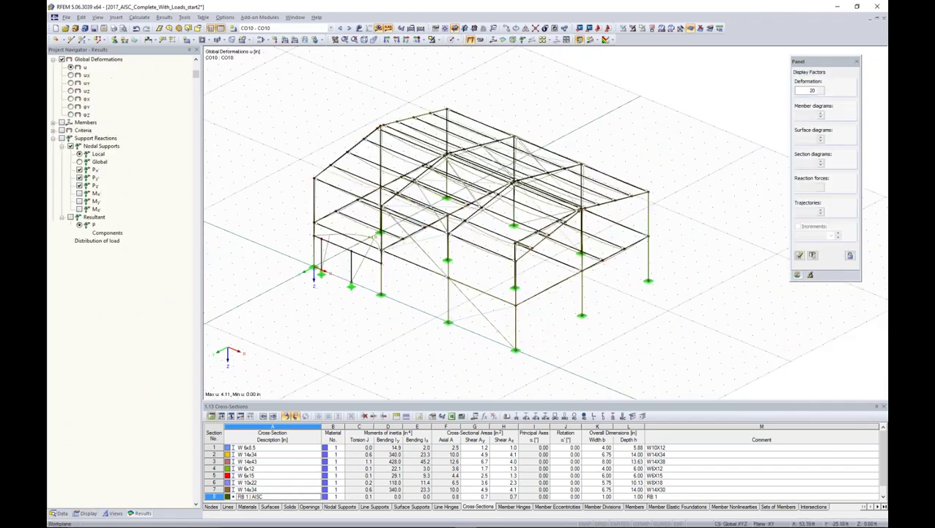
pyautogui.scroll(-3, 622, 241)
pyautogui.keyDown('ctrl'); pyautogui.moveTo(624, 241); pyautogui.dragTo(587, 278, button='middle'); pyautogui.keyUp('ctrl')
# Switch to Revit and examine the steel frame in the {3D} view
pyautogui.moveTo(443, 521)
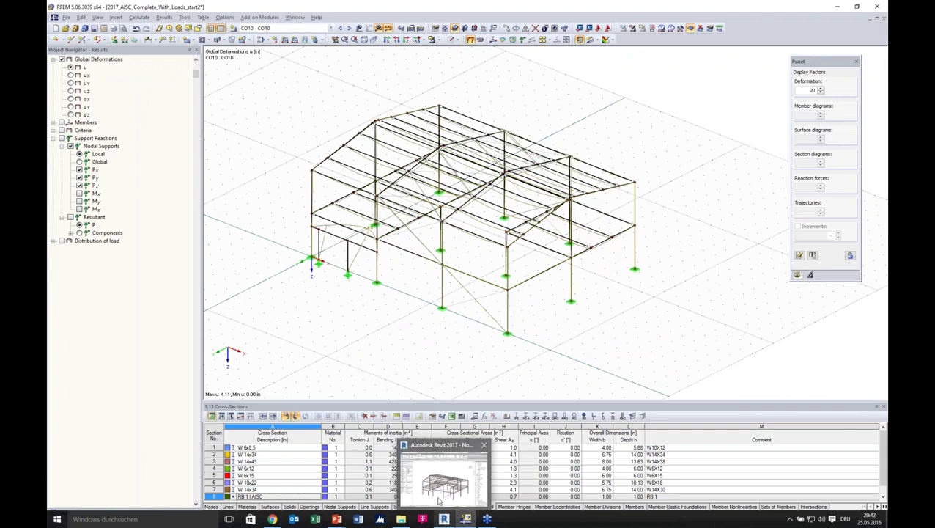
pyautogui.click(440, 484)
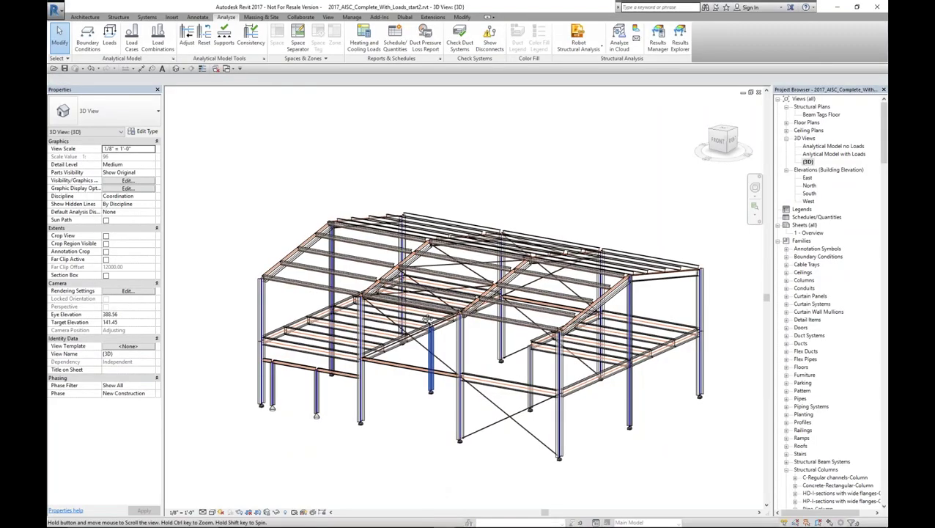
pyautogui.moveTo(433, 370); pyautogui.dragTo(420, 292, button='middle')
pyautogui.scroll(1, 480, 338)
pyautogui.keyDown('shift'); pyautogui.moveTo(480, 338); pyautogui.dragTo(352, 214, button='middle'); pyautogui.keyUp('shift')
pyautogui.scroll(1, 352, 214)
pyautogui.scroll(1, 394, 246)
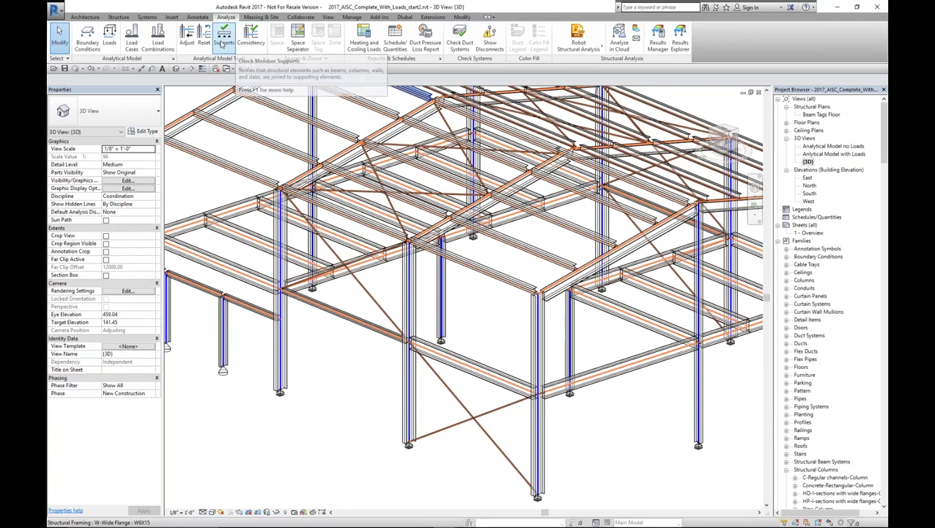
# Import the RFEM model into Revit, updating the existing structure with structural data, loads and member results
pyautogui.click(404, 17)
pyautogui.click(102, 44)
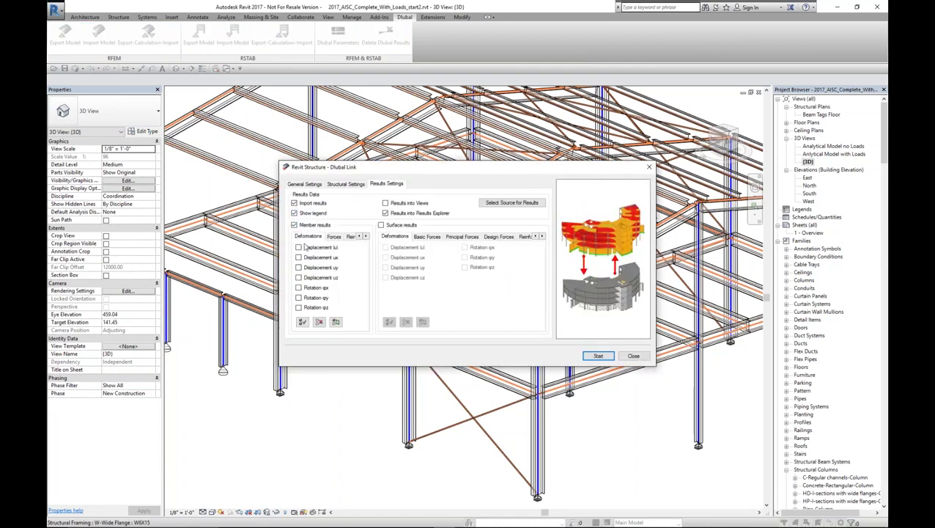
pyautogui.click(305, 184)
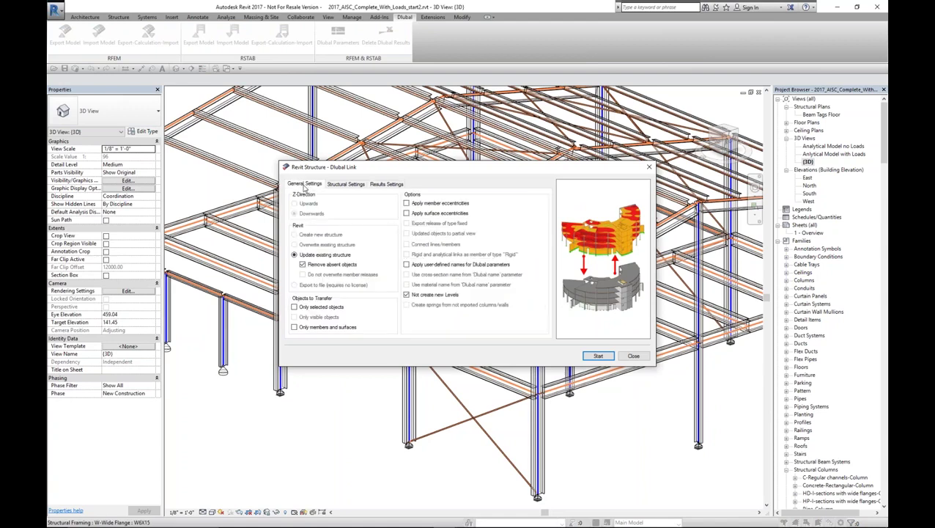
pyautogui.click(335, 186)
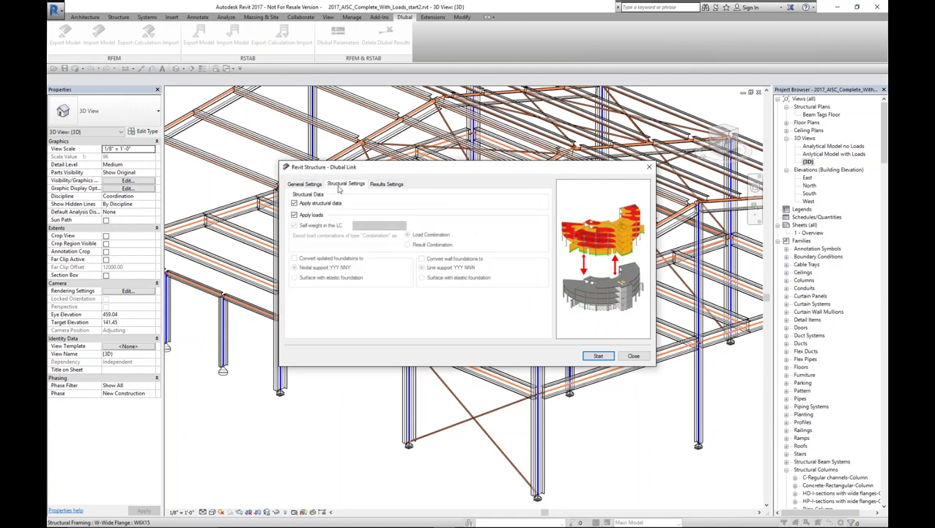
pyautogui.click(598, 355)
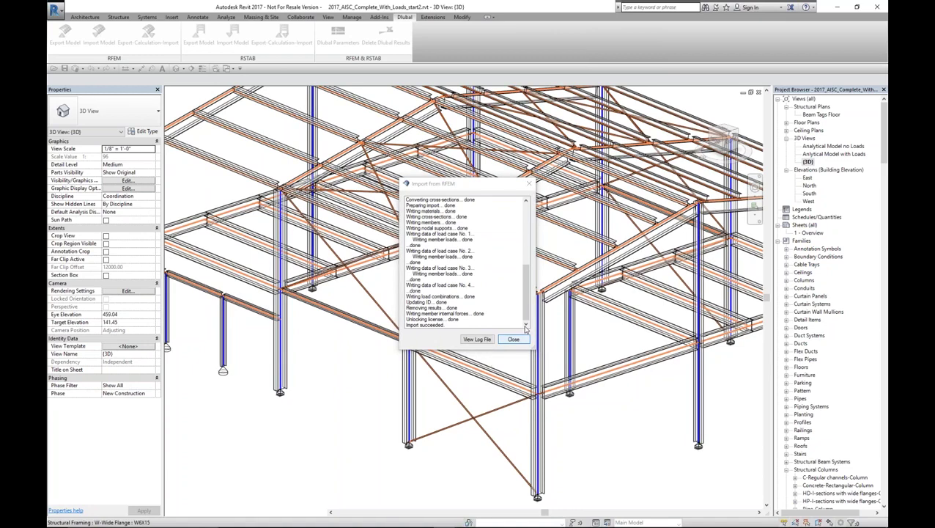
pyautogui.click(514, 339)
# Examine the sloped roof beams and connected columns of the updated frame up close
pyautogui.moveTo(549, 408); pyautogui.dragTo(381, 297, button='middle')
pyautogui.scroll(-2, 467, 378)
pyautogui.scroll(4, 344, 211)
pyautogui.moveTo(344, 212)
pyautogui.keyDown('shift'); pyautogui.mouseDown(button='middle')
pyautogui.moveTo(327, 234)
pyautogui.moveTo(333, 224)
pyautogui.mouseUp(button='middle'); pyautogui.keyUp('shift')
pyautogui.scroll(2, 332, 225)
pyautogui.scroll(2, 332, 225)
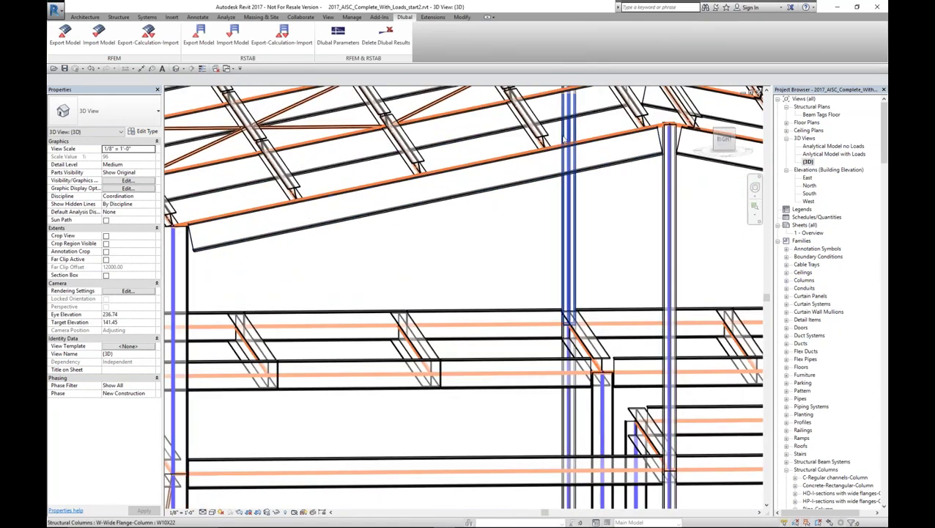
pyautogui.click(422, 189)
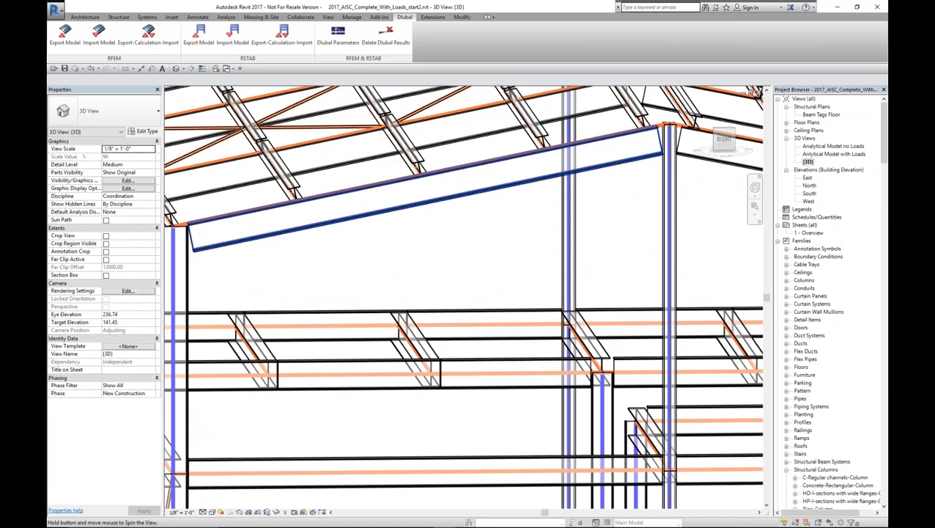
pyautogui.keyDown('shift'); pyautogui.moveTo(471, 217); pyautogui.dragTo(467, 228, button='middle'); pyautogui.keyUp('shift')
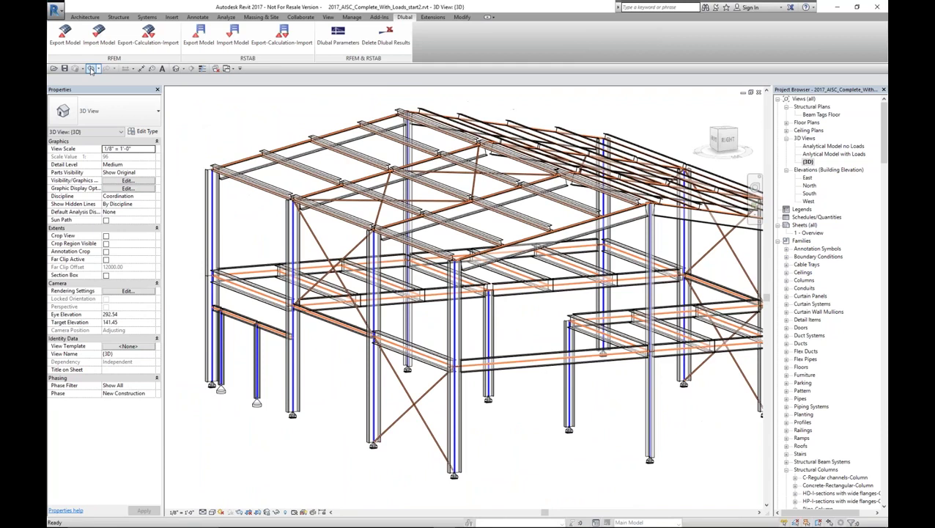
# Undo the RFEM import and redo it to compare the frame's member sizes
pyautogui.click(91, 69)
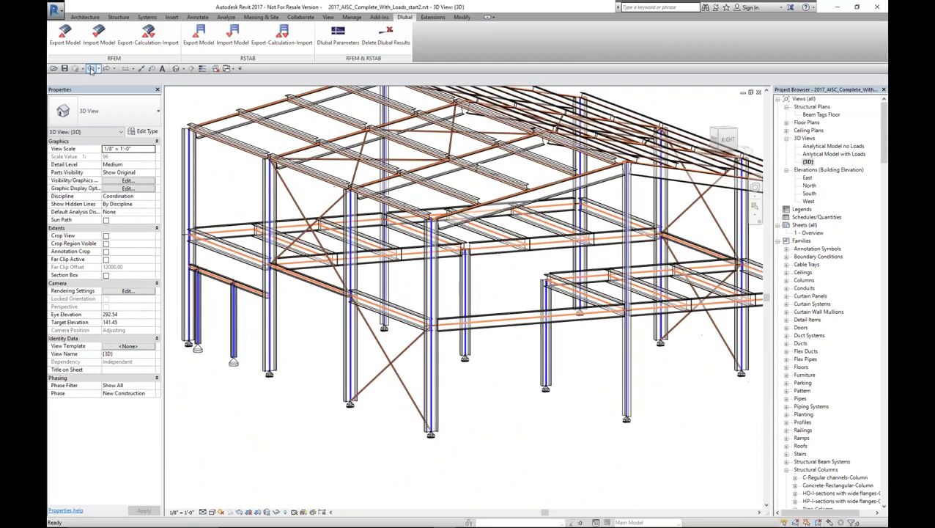
pyautogui.click(104, 70)
pyautogui.click(91, 71)
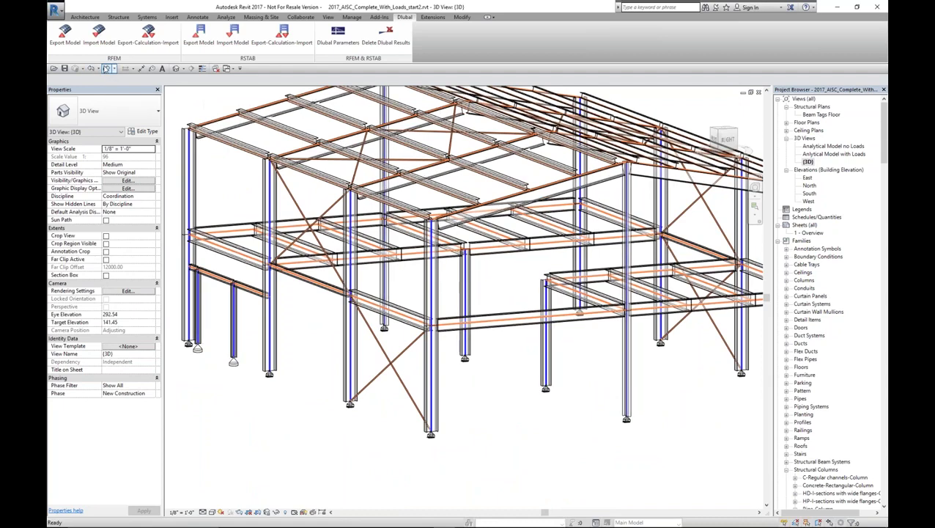
pyautogui.click(107, 69)
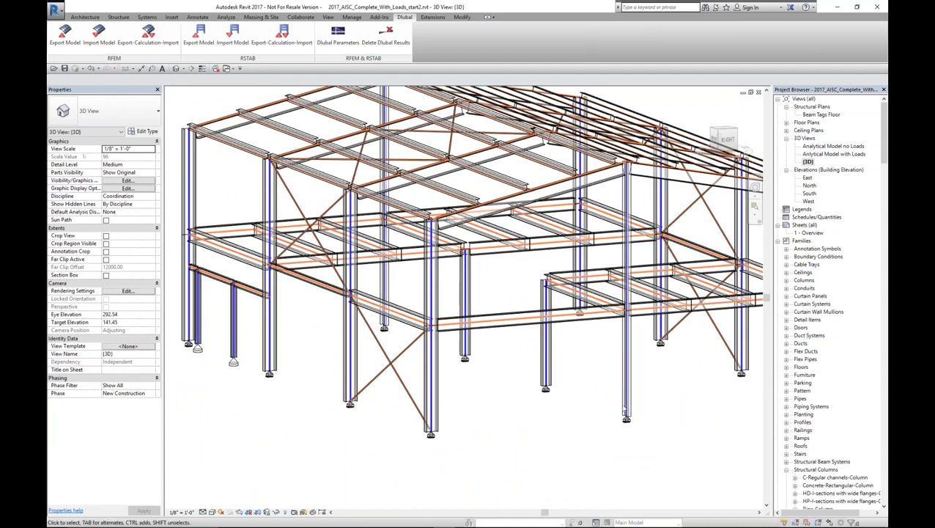
# Open the Analytical Model no Loads 3D view
pyautogui.scroll(-1, 625, 412)
pyautogui.keyDown('ctrl'); pyautogui.moveTo(497, 228); pyautogui.dragTo(447, 370, button='middle'); pyautogui.keyUp('ctrl')
pyautogui.click(225, 17)
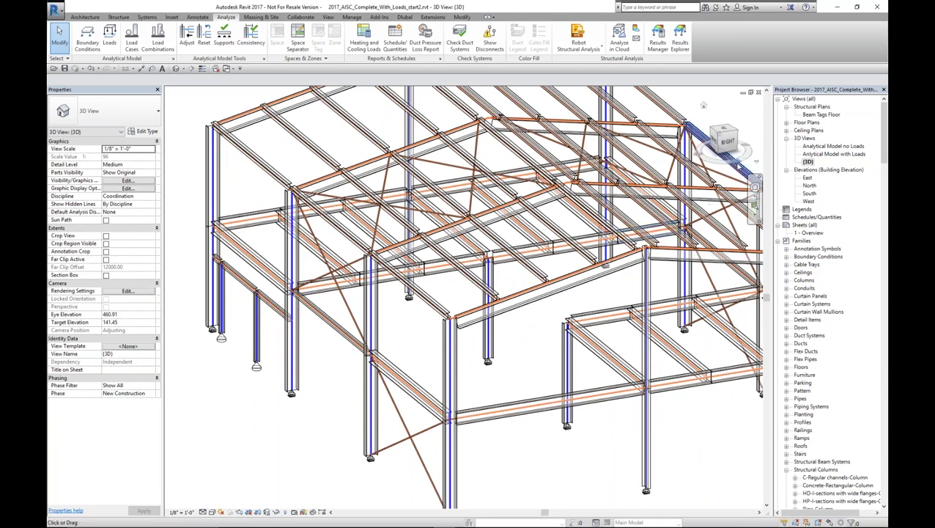
pyautogui.doubleClick(821, 147)
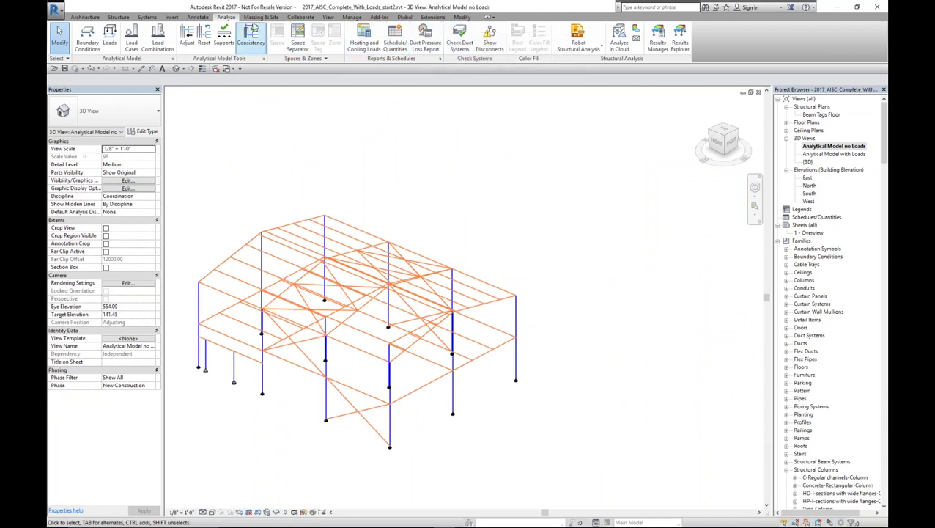
# Display the member forces N from the 8:43 PM RFEM CO10 analysis on the analytical model using Results Explorer
pyautogui.click(680, 40)
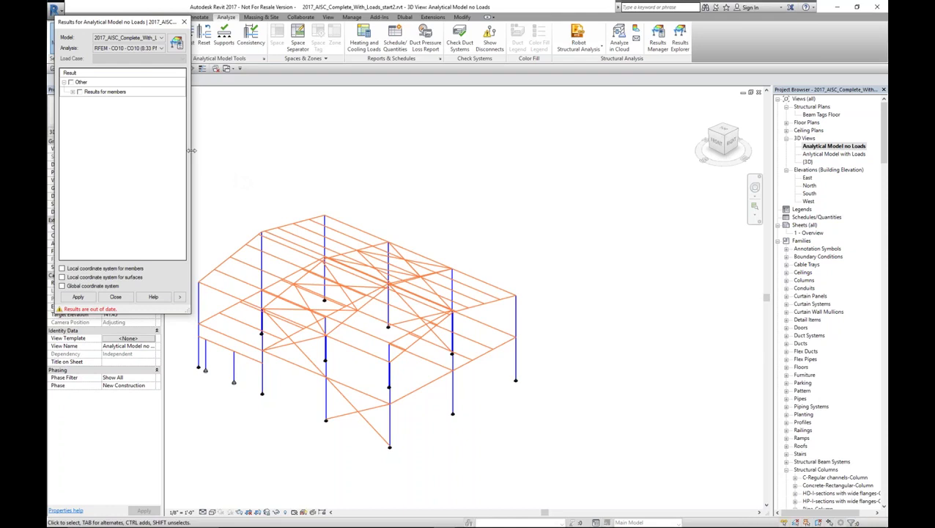
pyautogui.click(160, 48)
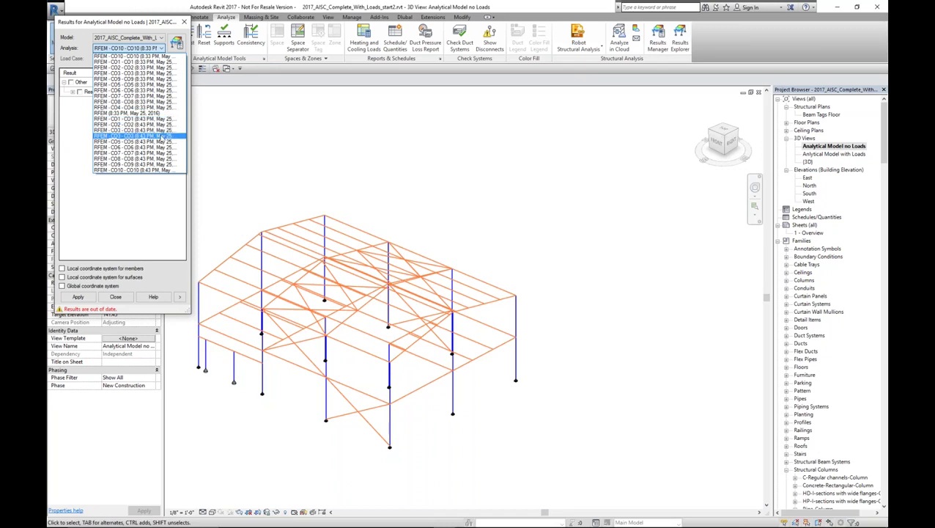
pyautogui.click(167, 171)
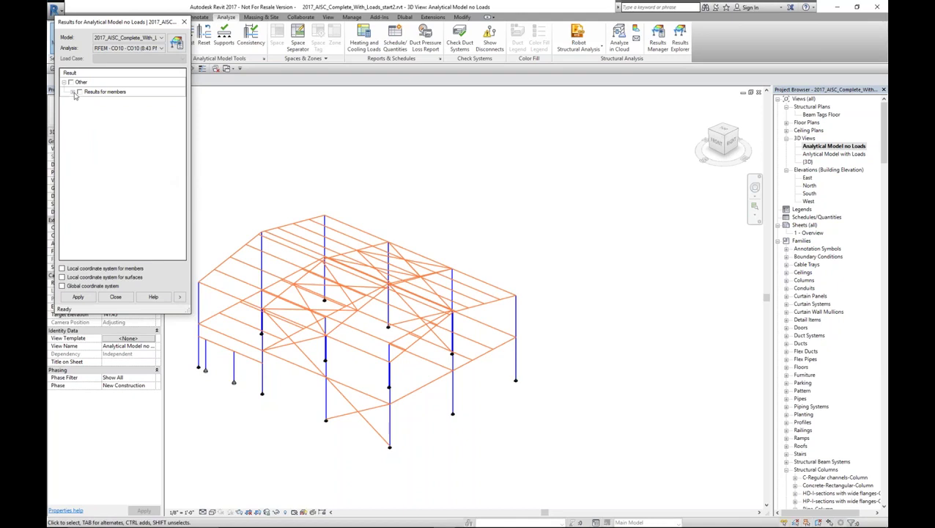
pyautogui.click(73, 92)
pyautogui.click(89, 102)
pyautogui.click(80, 297)
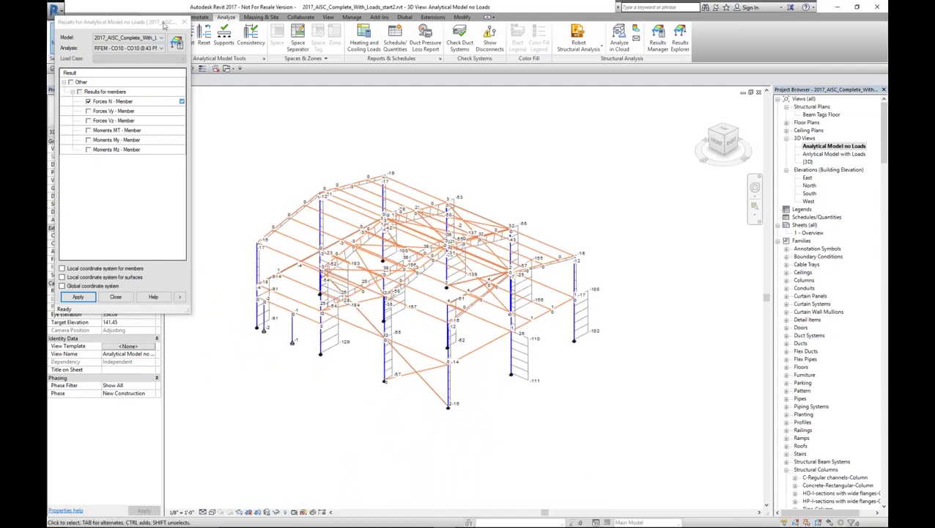
pyautogui.click(184, 22)
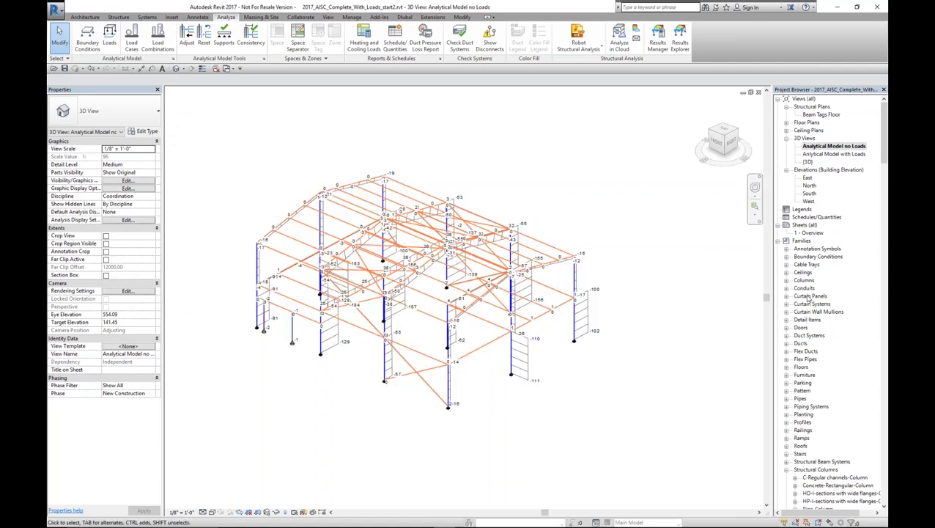
pyautogui.moveTo(633, 328)
pyautogui.mouseDown(button='middle')
pyautogui.moveTo(650, 320)
pyautogui.moveTo(614, 329)
pyautogui.moveTo(634, 336)
pyautogui.mouseUp(button='middle')
pyautogui.scroll(1, 612, 329)
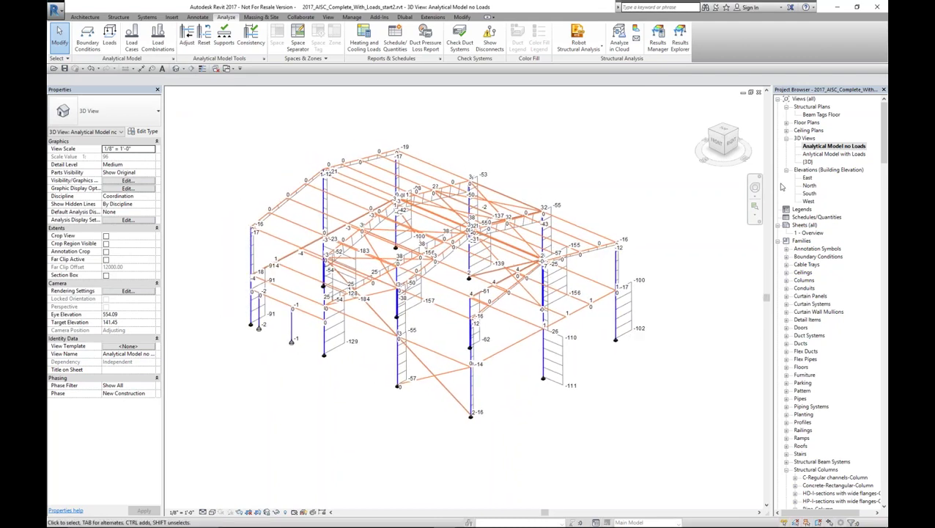
# Open the Beam Tags Floor structural plan and check the beam section tags
pyautogui.click(811, 116)
pyautogui.doubleClick(812, 115)
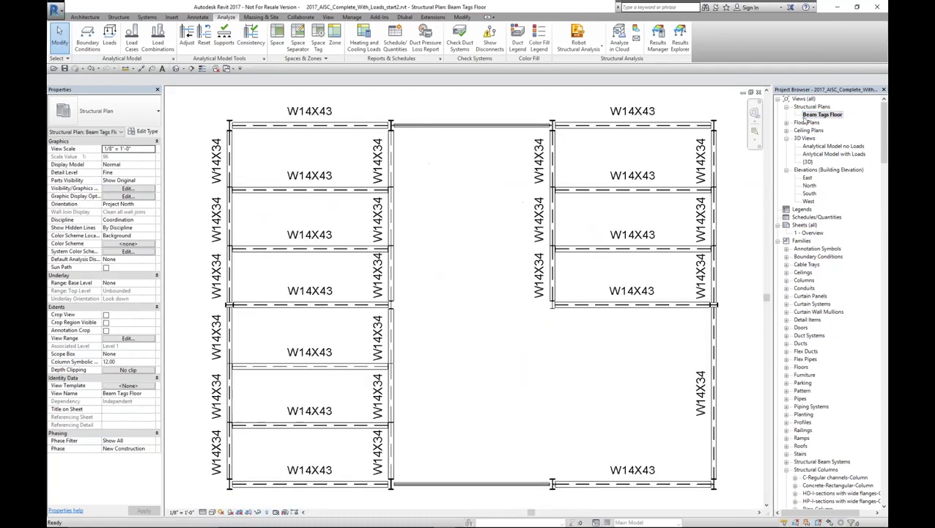
pyautogui.scroll(-1, 407, 347)
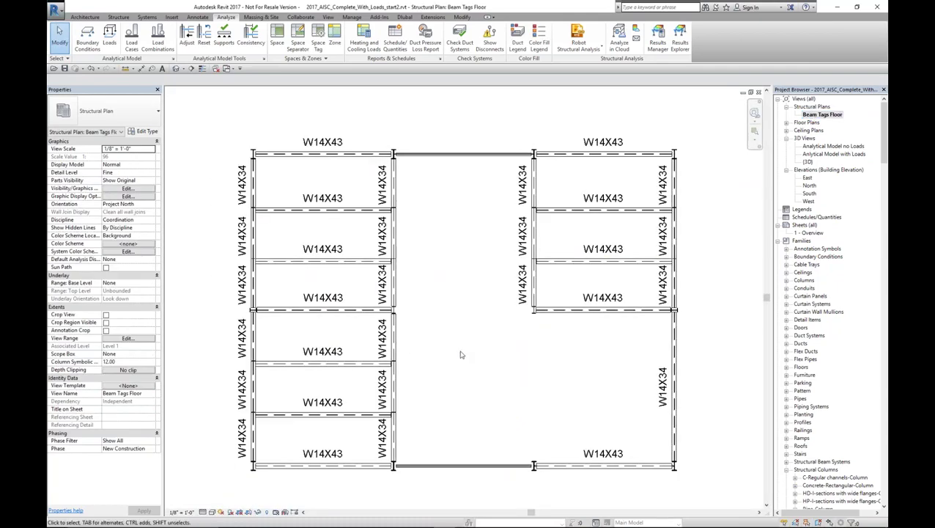
# Review the frame in the {3D} view and open the East elevation
pyautogui.doubleClick(808, 161)
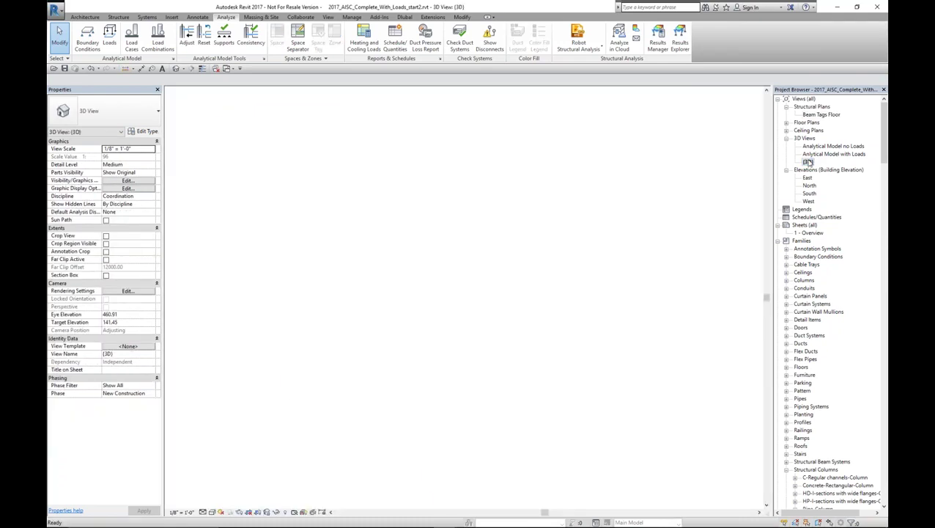
pyautogui.scroll(-1, 533, 279)
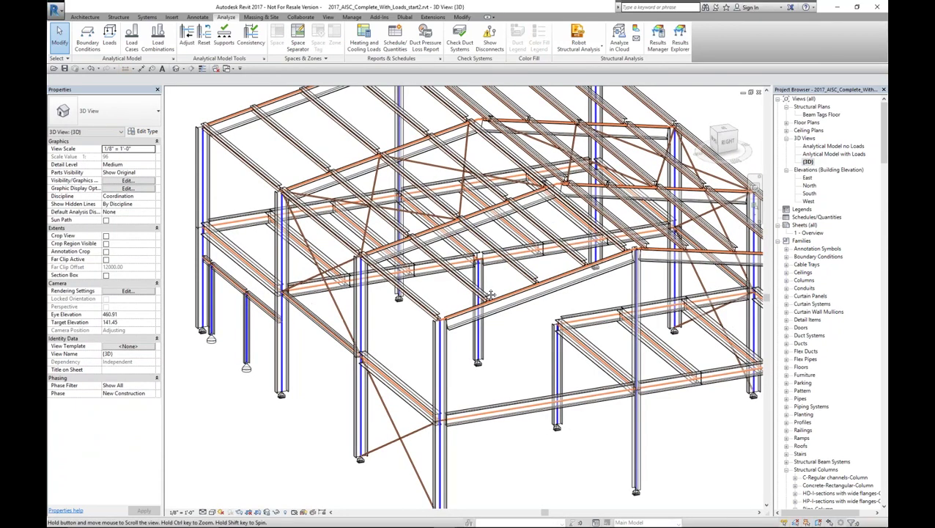
pyautogui.keyDown('shift'); pyautogui.moveTo(544, 280); pyautogui.dragTo(539, 349, button='middle'); pyautogui.keyUp('shift')
pyautogui.doubleClick(807, 178)
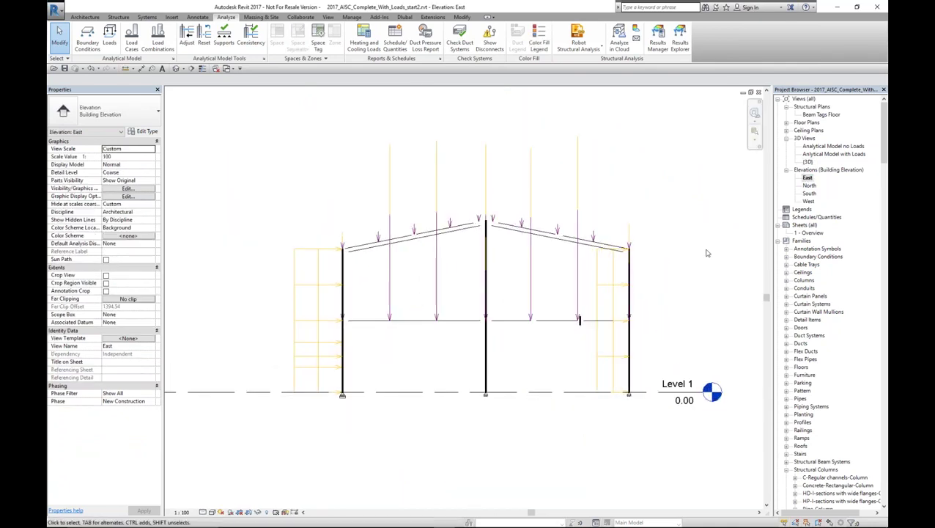
# Open the 1 - Overview sheet and place the Beam Tags Floor plan in its upper-left area
pyautogui.doubleClick(810, 232)
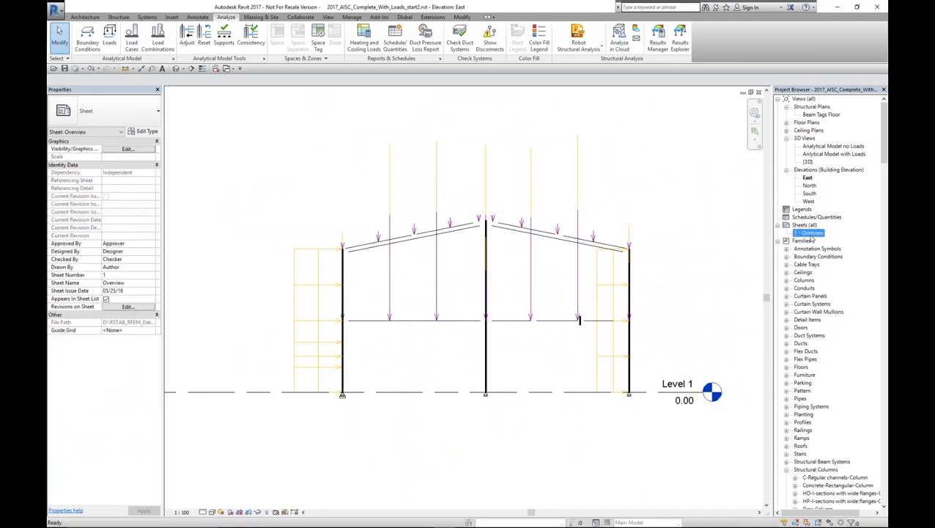
pyautogui.click(813, 115)
pyautogui.moveTo(296, 166); pyautogui.dragTo(281, 171)
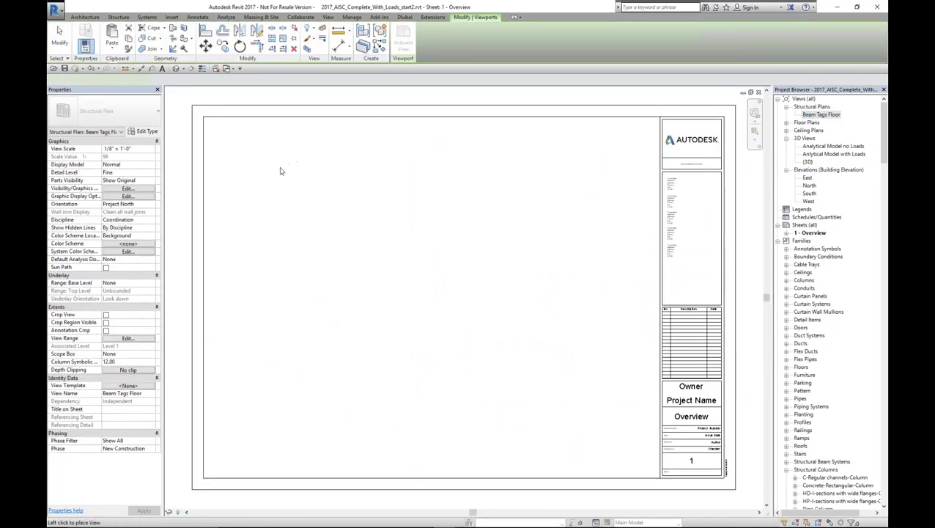
pyautogui.click(292, 182)
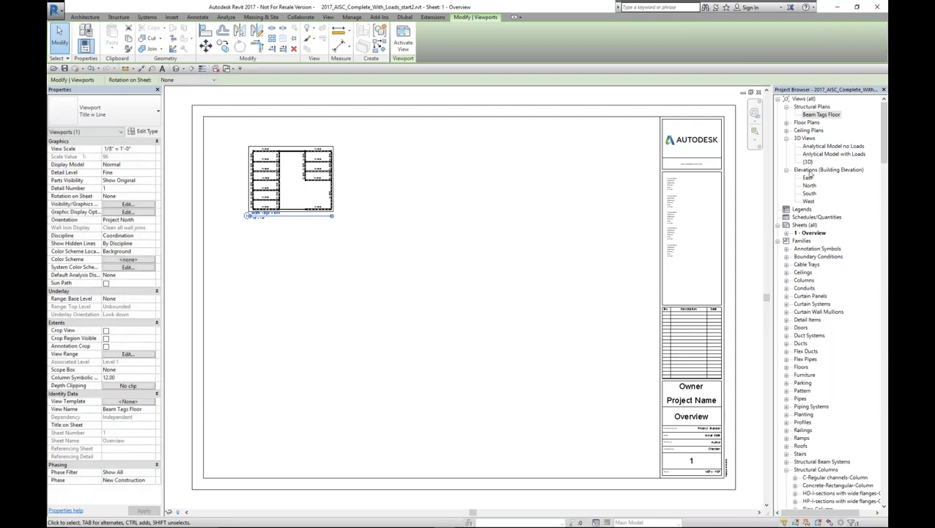
# Place the {3D} view beside the floor plan and the Analytical Model no Loads view in the sheet's lower-left area
pyautogui.moveTo(809, 164); pyautogui.dragTo(462, 192)
pyautogui.click(457, 185)
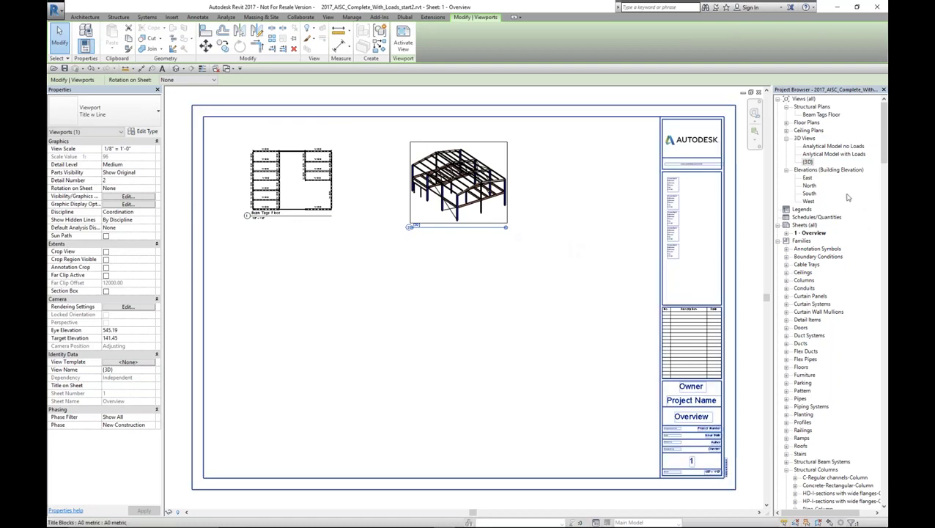
pyautogui.click(829, 147)
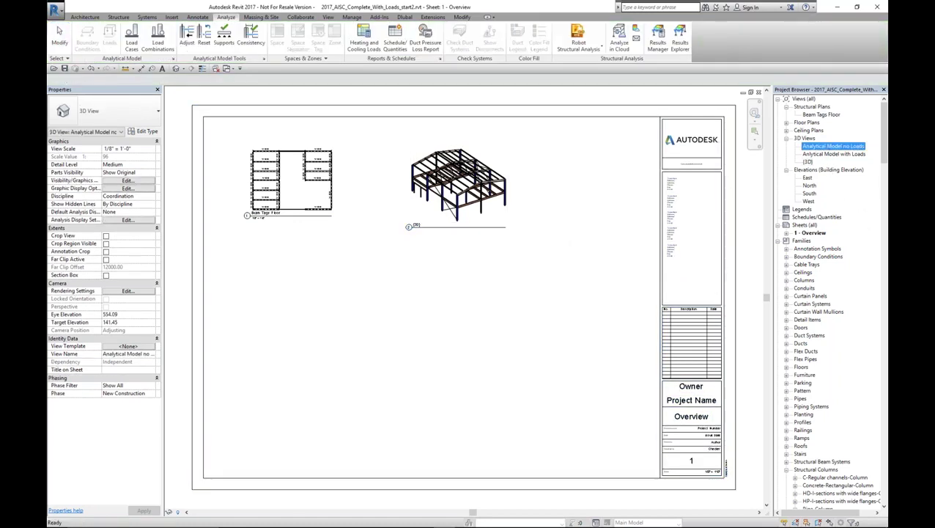
pyautogui.moveTo(828, 147); pyautogui.dragTo(305, 319)
pyautogui.click(336, 350)
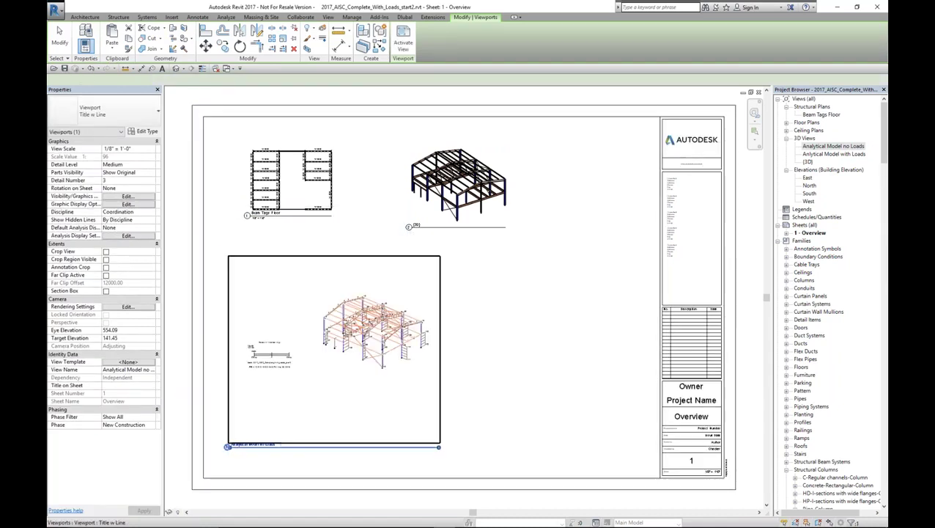
# Place the North elevation in the lower-right area of the Overview sheet
pyautogui.click(811, 186)
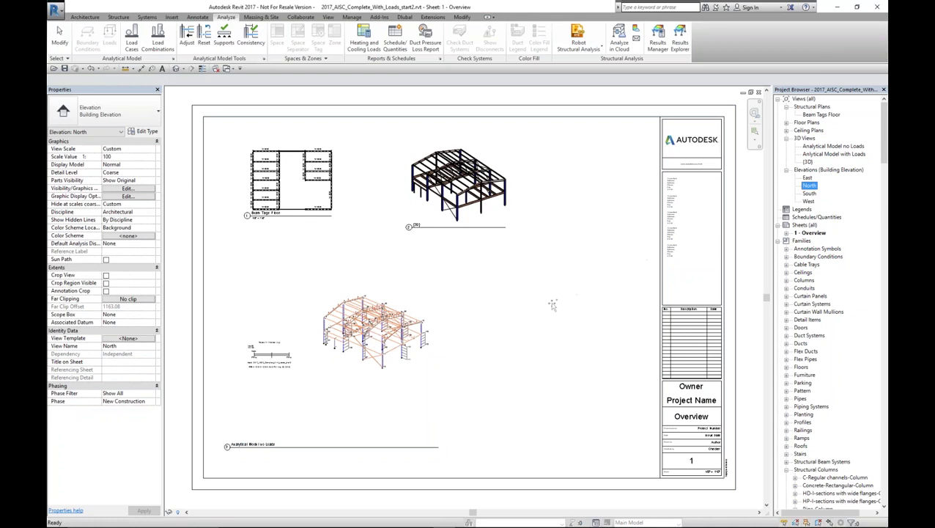
pyautogui.moveTo(553, 305); pyautogui.dragTo(550, 308)
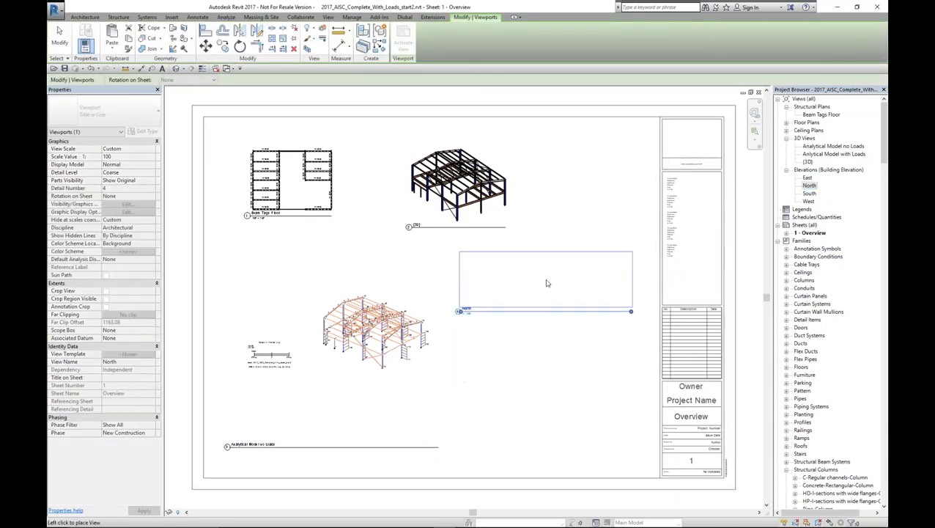
pyautogui.click(552, 415)
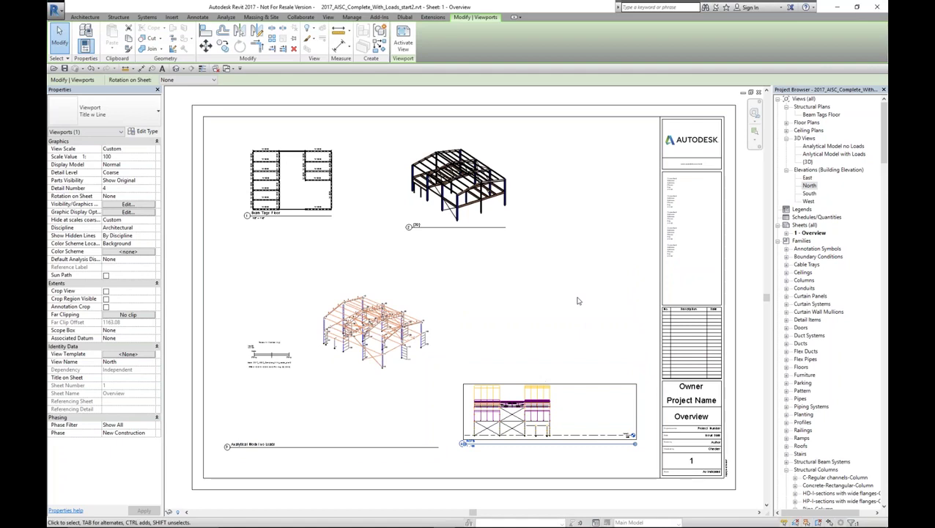
pyautogui.click(541, 199)
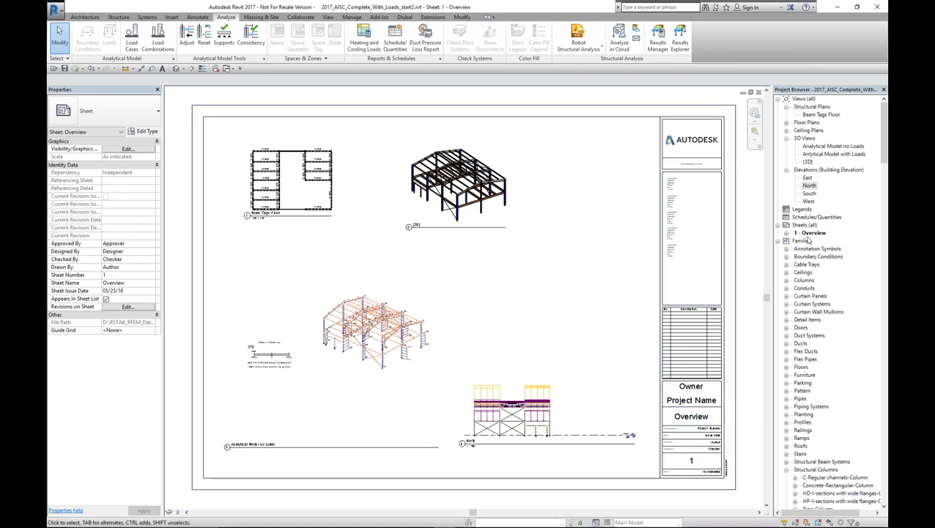
# Open the {3D} view and look over the whole steel frame
pyautogui.doubleClick(808, 162)
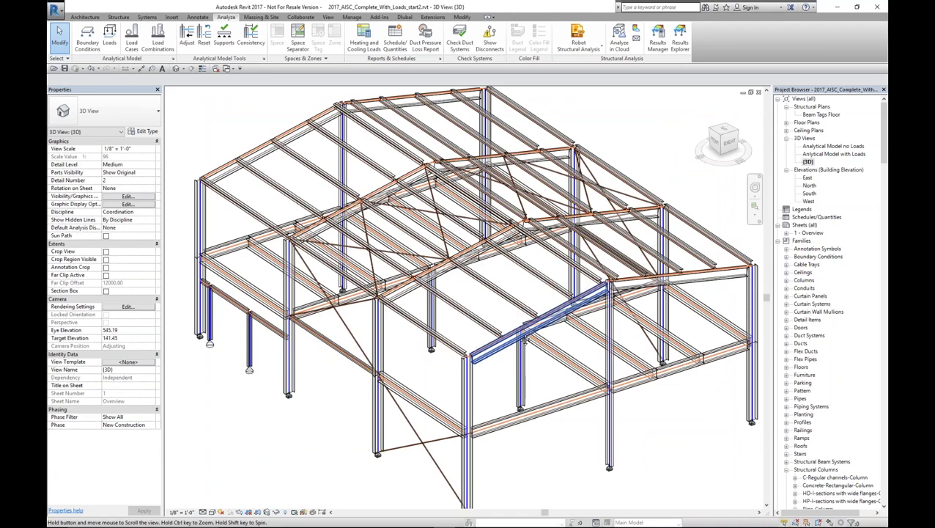
pyautogui.moveTo(526, 339); pyautogui.dragTo(463, 282, button='middle')
pyautogui.scroll(-1, 450, 295)
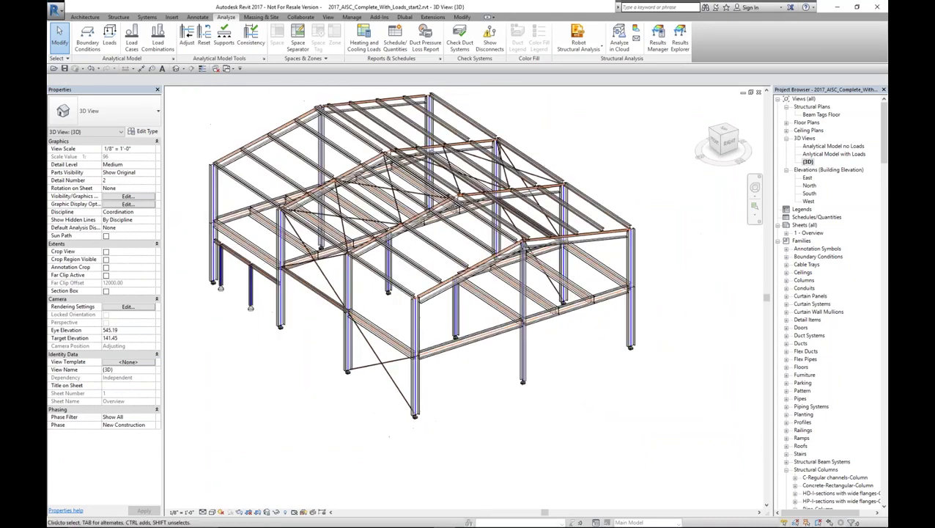
# Switch to RFEM, hide the results and display the frame's members as solid rendered sections
pyautogui.click(465, 519)
pyautogui.moveTo(554, 372); pyautogui.dragTo(636, 299, button='middle')
pyautogui.click(378, 29)
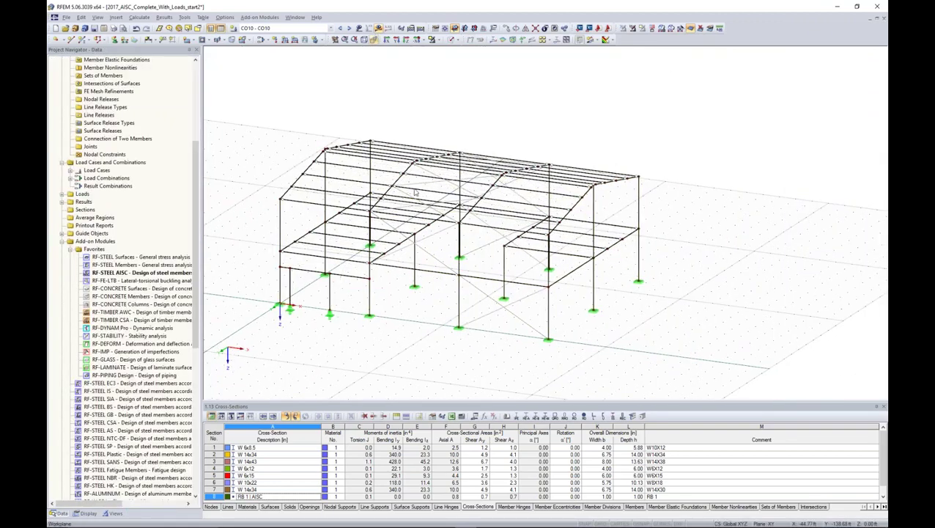
pyautogui.scroll(-2, 528, 299)
pyautogui.click(452, 41)
pyautogui.moveTo(578, 318); pyautogui.dragTo(642, 345, button='middle')
# Select the members of the braced end bay and copy them one bay outward along the building's length
pyautogui.moveTo(643, 345); pyautogui.dragTo(519, 146)
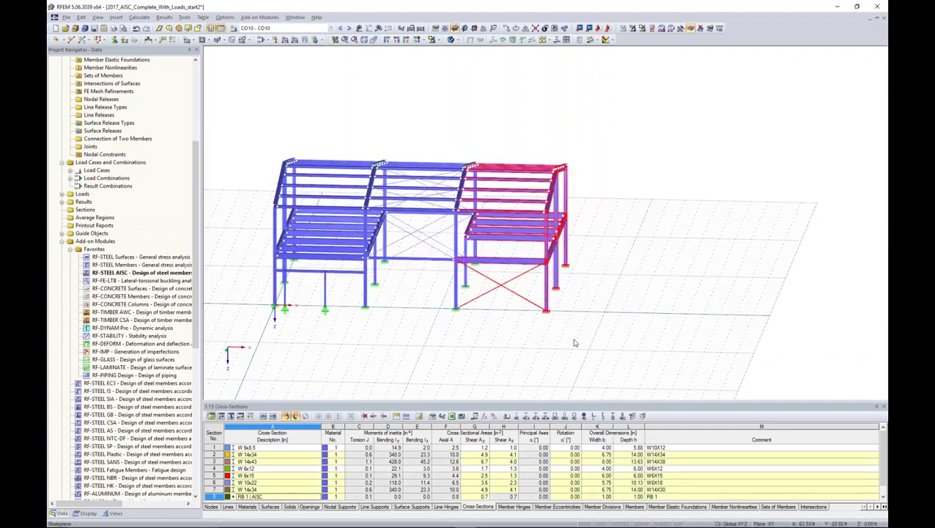
pyautogui.scroll(1, 495, 331)
pyautogui.scroll(2, 480, 330)
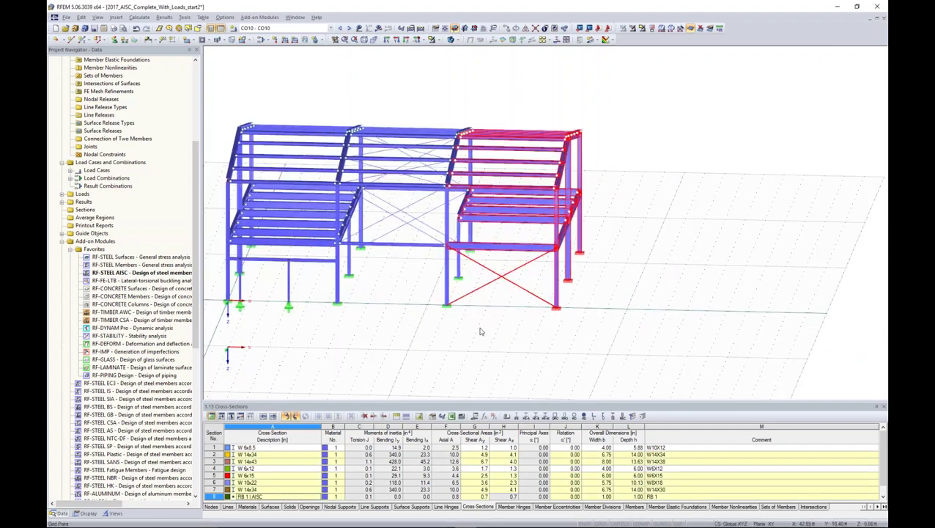
pyautogui.scroll(1, 480, 332)
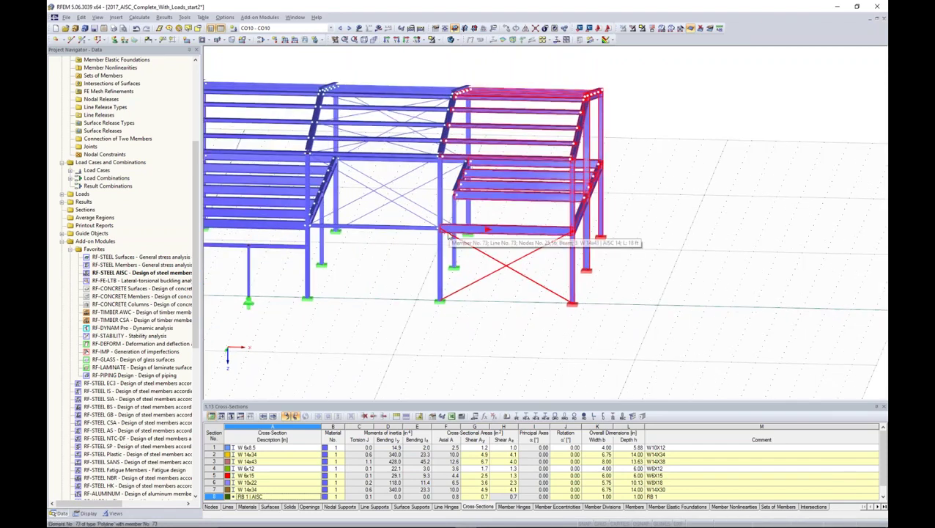
pyautogui.keyDown('ctrl'); pyautogui.moveTo(449, 234); pyautogui.dragTo(580, 241); pyautogui.keyUp('ctrl')
pyautogui.click(617, 314)
# Copy the two floor beams in the new end bay by 20 ft in Y to the other half of the floor
pyautogui.keyDown('ctrl'); pyautogui.moveTo(587, 328); pyautogui.dragTo(561, 285, button='middle'); pyautogui.keyUp('ctrl')
pyautogui.moveTo(564, 283); pyautogui.dragTo(478, 265)
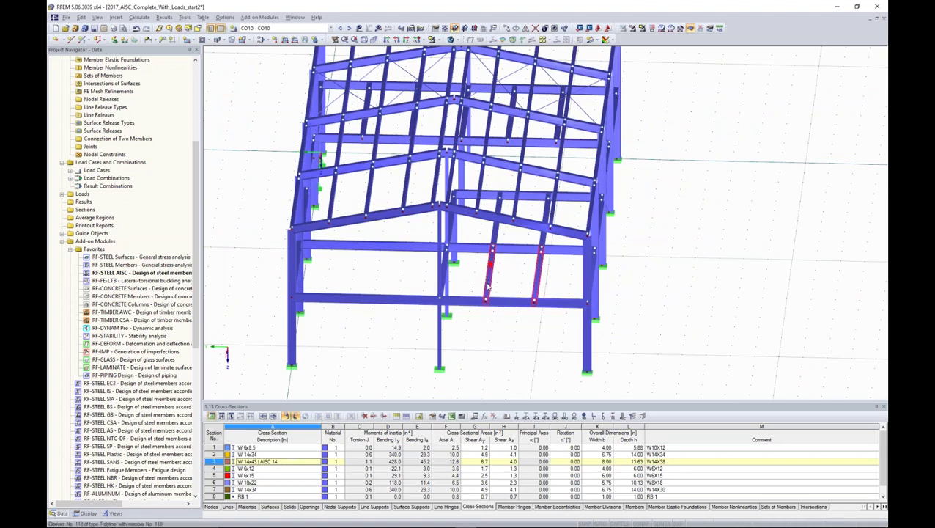
pyautogui.hotkey('ctrl', 'v')
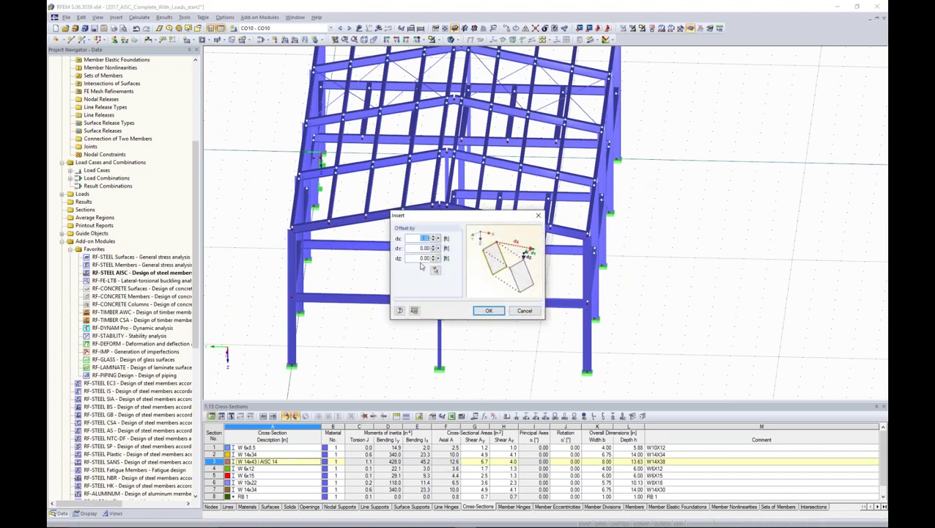
pyautogui.click(435, 270)
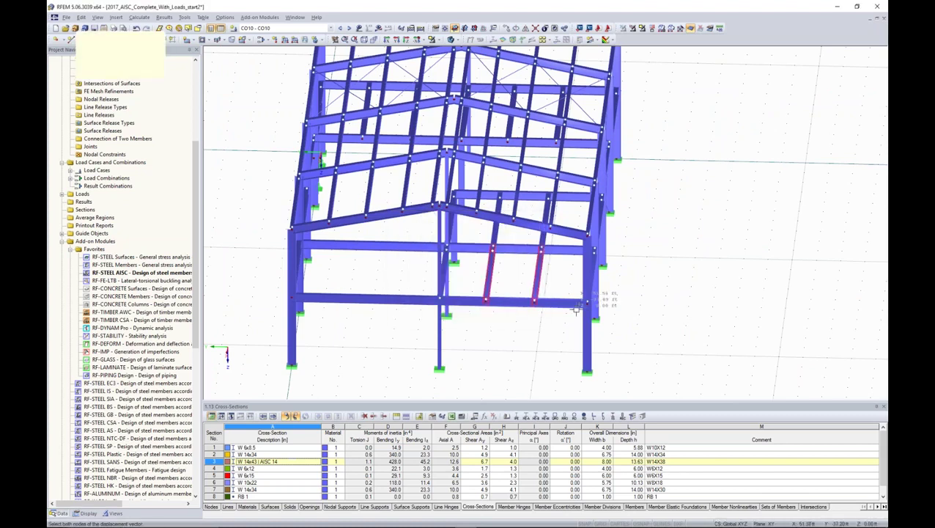
pyautogui.click(440, 299)
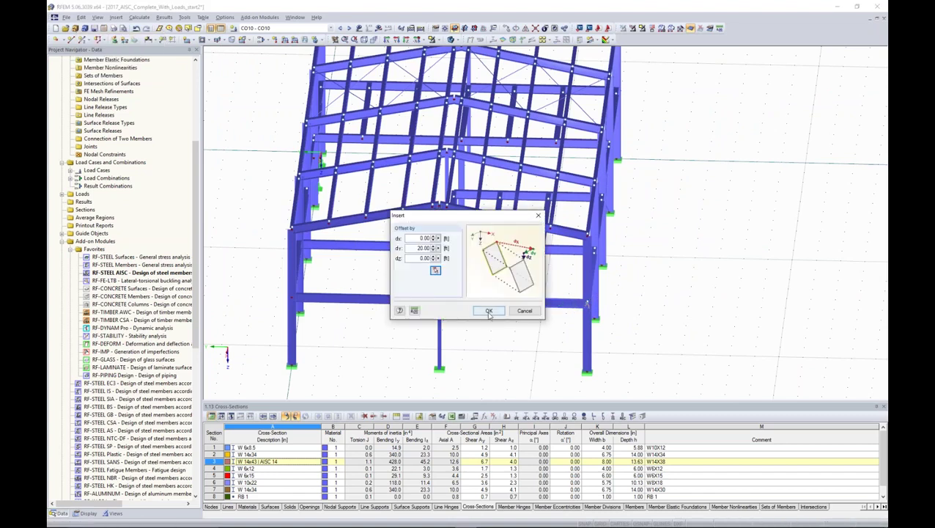
pyautogui.click(487, 310)
pyautogui.keyDown('ctrl'); pyautogui.moveTo(402, 336); pyautogui.dragTo(697, 315, button='middle'); pyautogui.keyUp('ctrl')
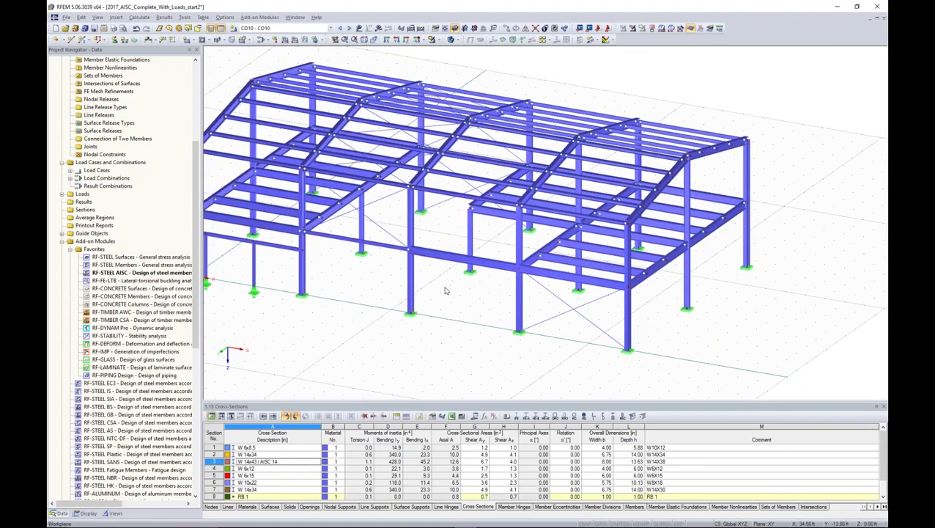
pyautogui.keyDown('ctrl'); pyautogui.moveTo(446, 294); pyautogui.dragTo(482, 313, button='middle'); pyautogui.keyUp('ctrl')
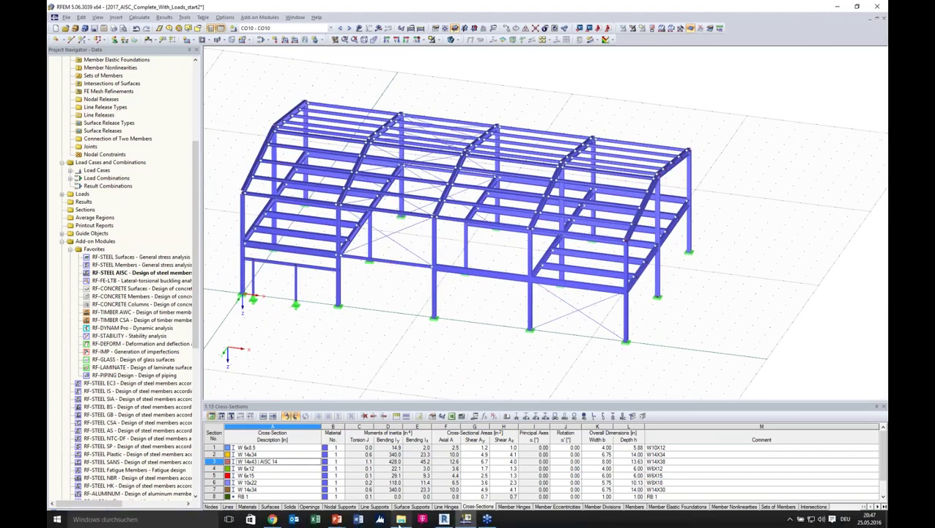
# Switch to Revit and import the extended RFEM model as an update of the existing structure, with member results and result import turned off
pyautogui.click(445, 520)
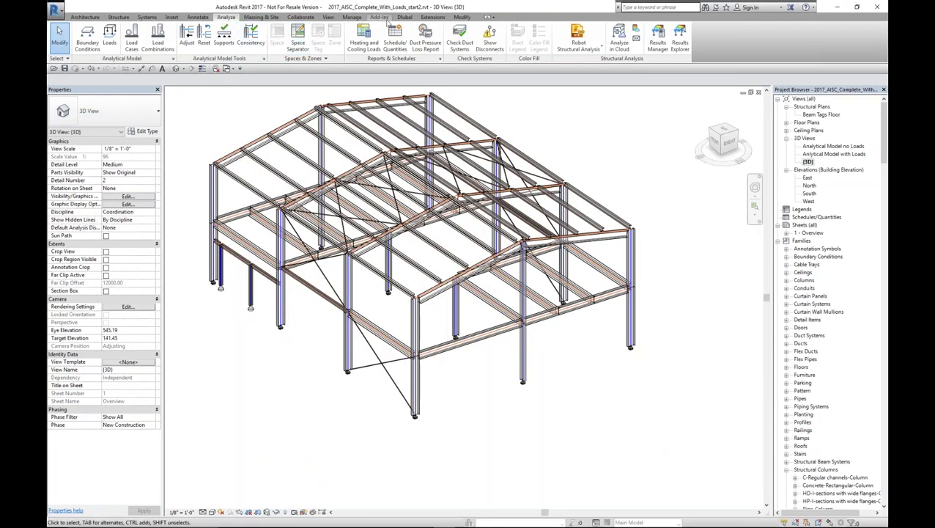
pyautogui.click(404, 17)
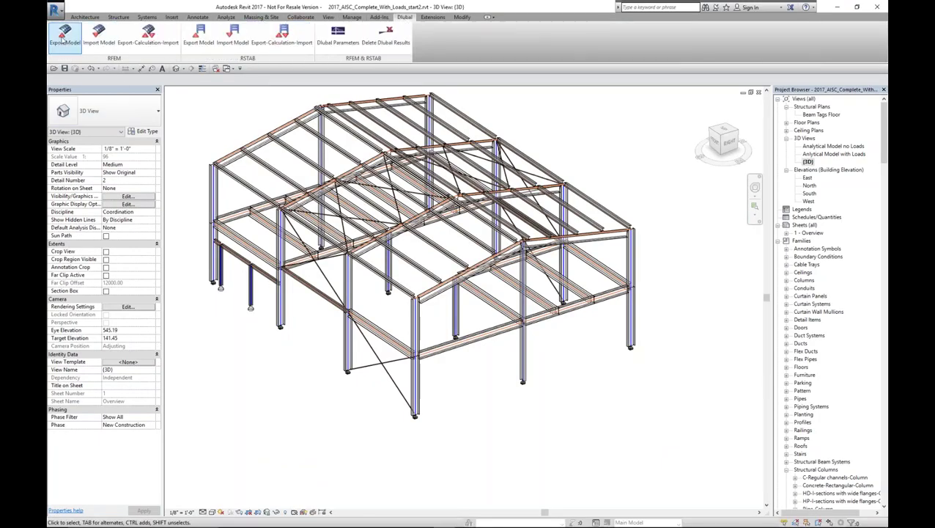
pyautogui.click(98, 37)
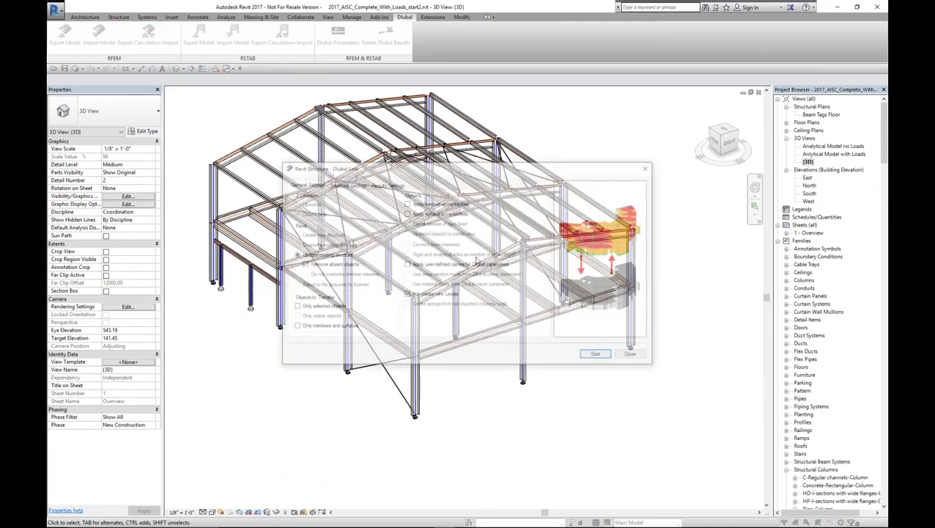
pyautogui.click(387, 183)
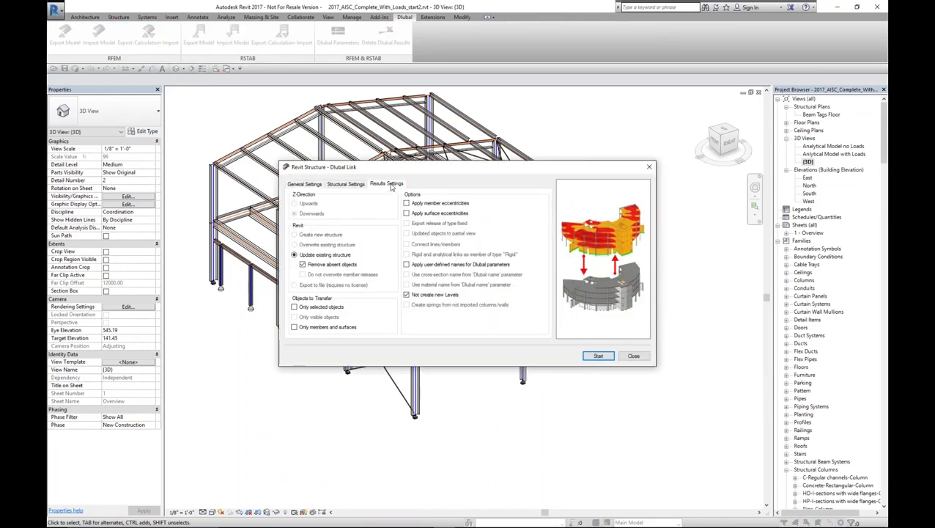
pyautogui.click(294, 225)
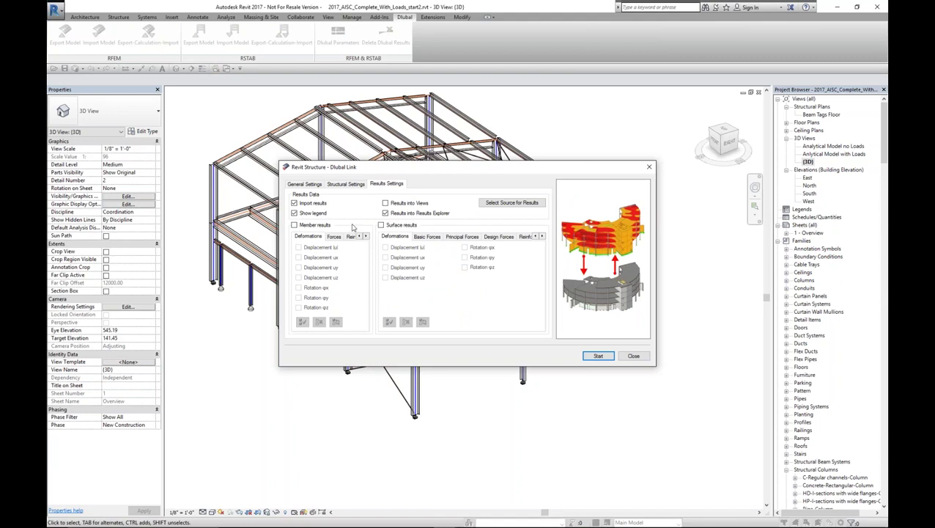
pyautogui.click(294, 203)
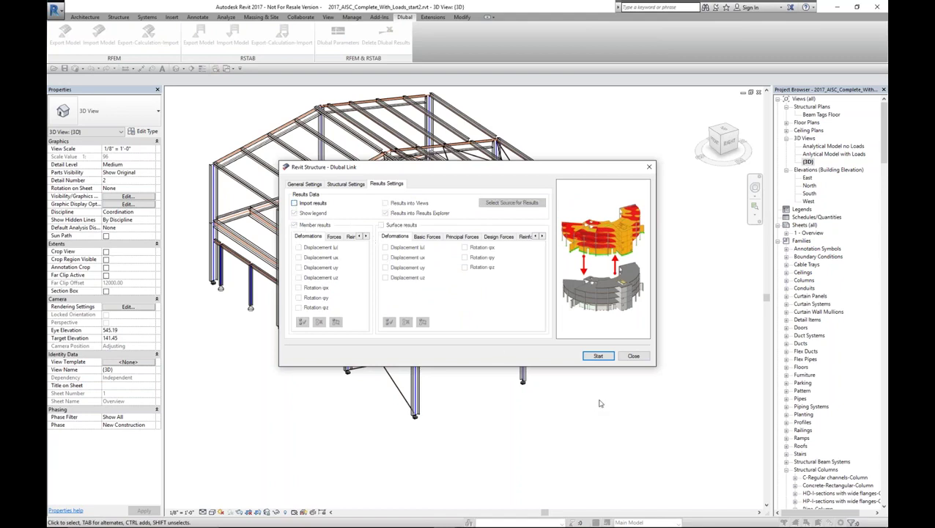
pyautogui.click(598, 357)
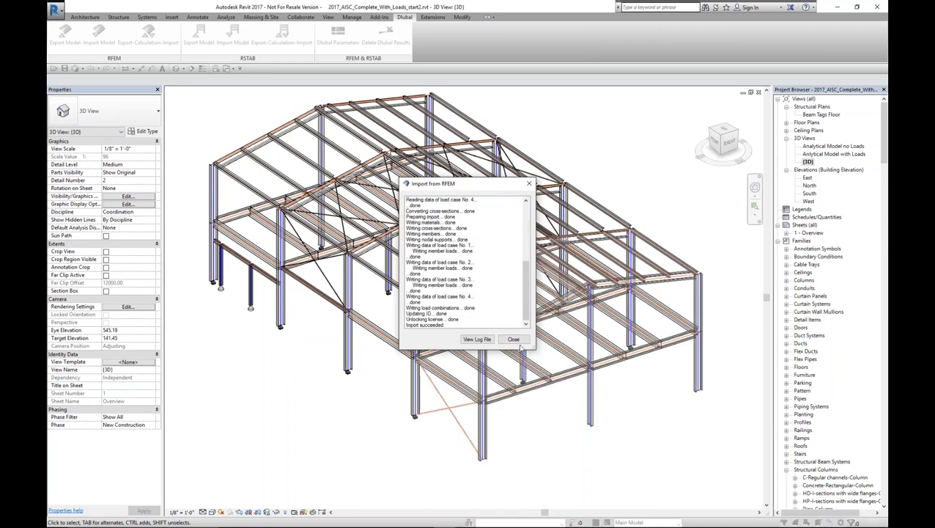
pyautogui.click(513, 339)
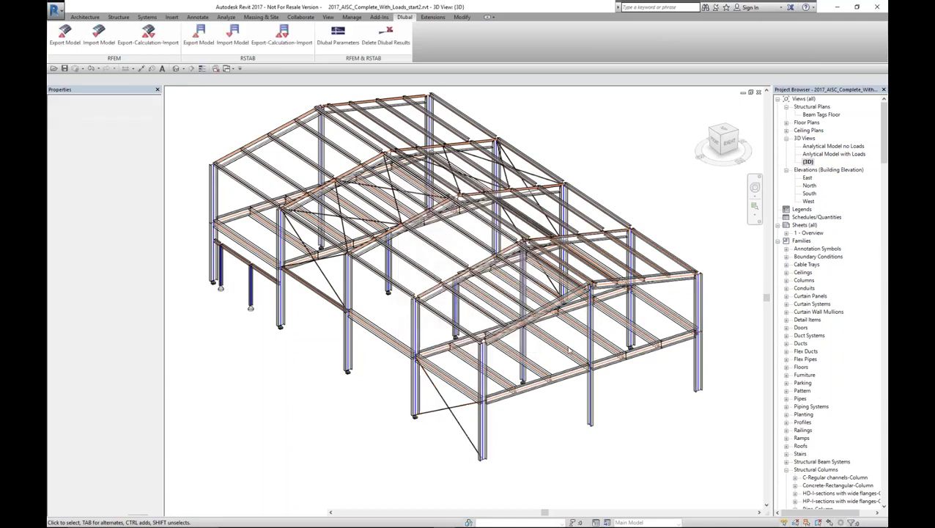
# Check the updated views on the 1 - Overview sheet and return to the {3D} view
pyautogui.doubleClick(819, 233)
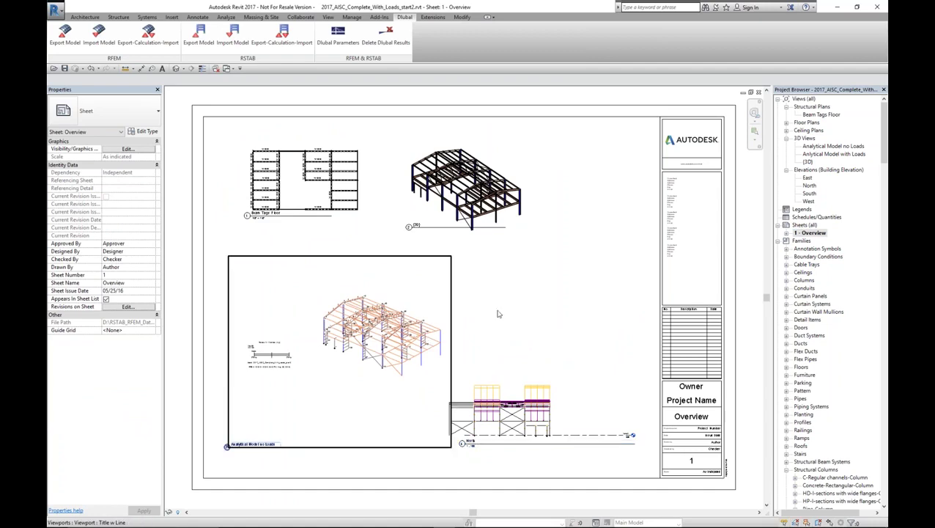
pyautogui.doubleClick(809, 161)
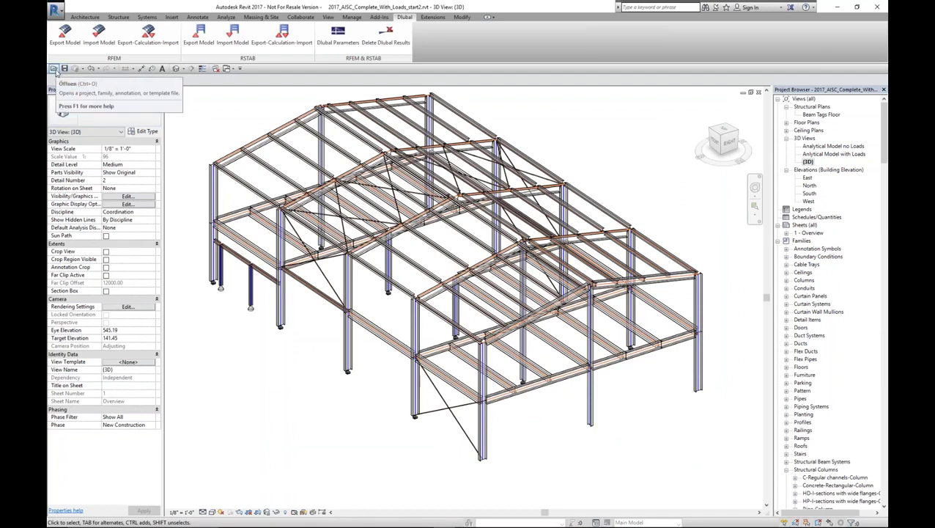
# Create a new Revit project
pyautogui.click(56, 10)
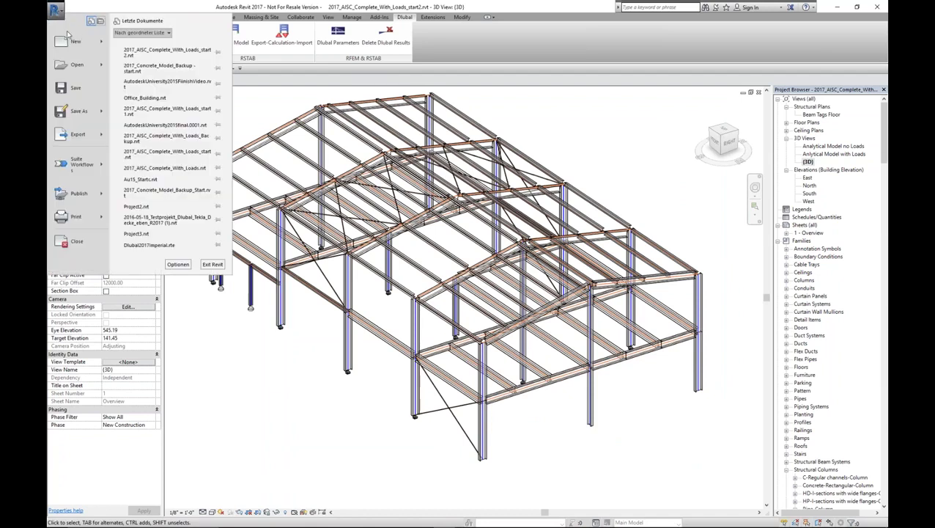
pyautogui.moveTo(73, 46)
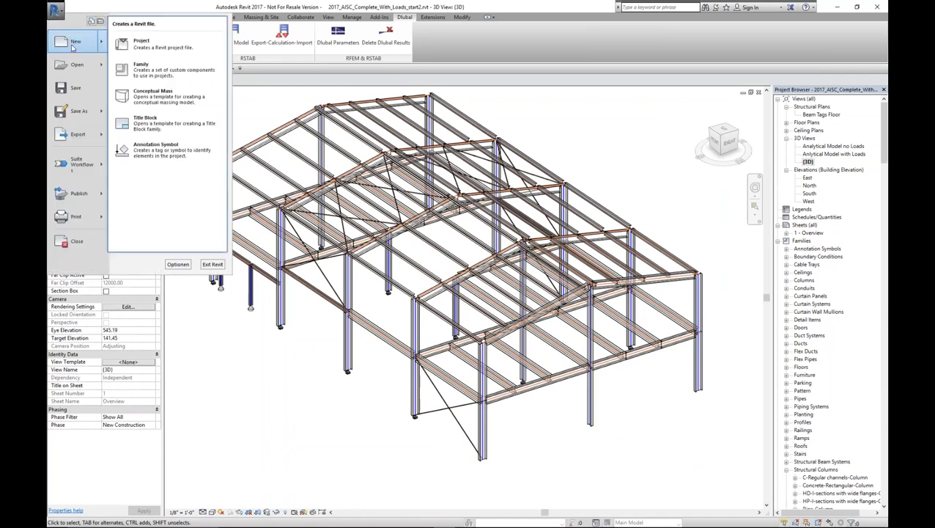
pyautogui.click(154, 44)
pyautogui.click(447, 299)
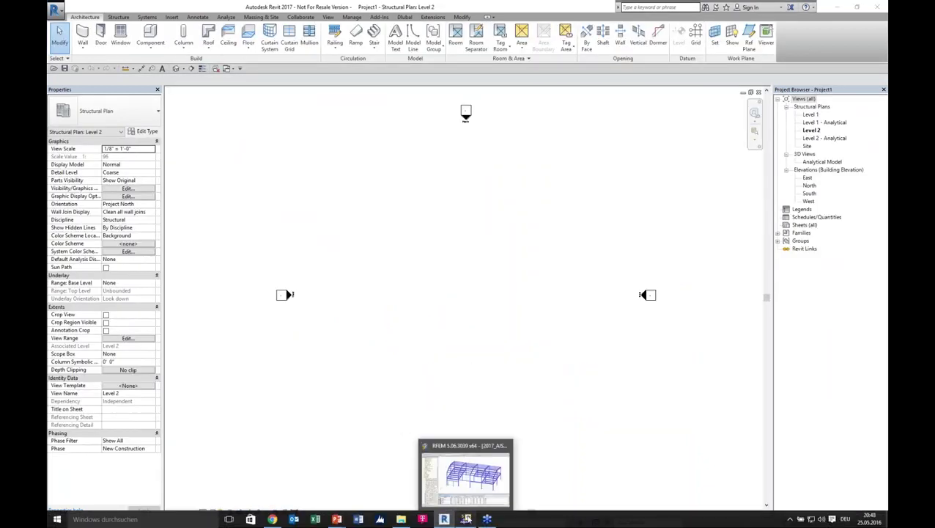
# Switch to RFEM and open the recent model ConcreteBuilding.rf5
pyautogui.click(466, 517)
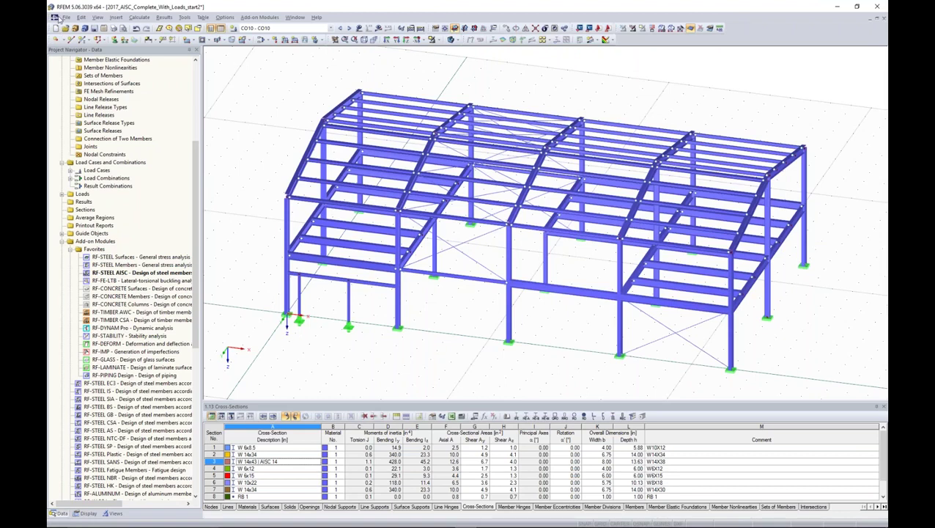
pyautogui.click(65, 17)
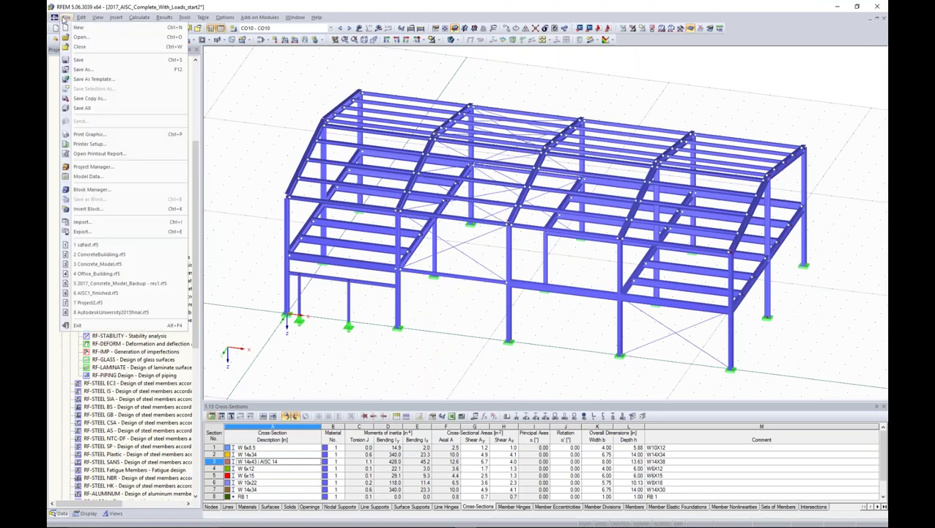
pyautogui.click(114, 261)
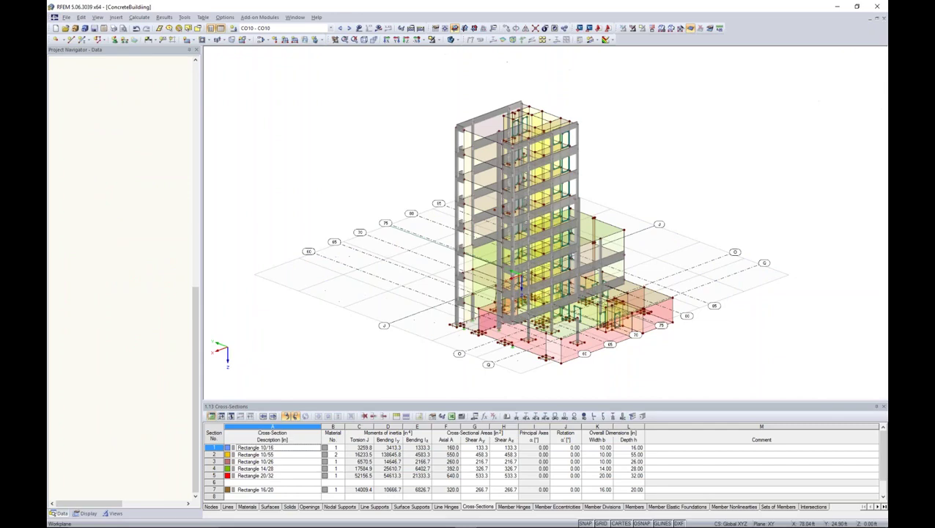
# Look over the concrete building model from several angles and browse its load cases and combinations
pyautogui.keyDown('ctrl'); pyautogui.moveTo(498, 376); pyautogui.dragTo(522, 363, button='middle'); pyautogui.keyUp('ctrl')
pyautogui.click(331, 29)
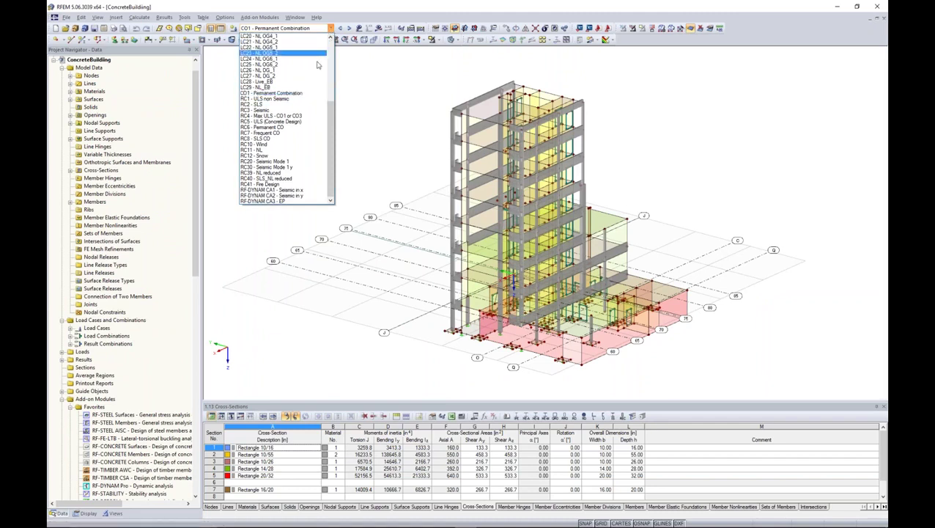
pyautogui.click(370, 183)
pyautogui.moveTo(391, 228); pyautogui.dragTo(350, 217, button='middle')
pyautogui.scroll(1, 425, 237)
pyautogui.keyDown('ctrl'); pyautogui.moveTo(439, 236); pyautogui.dragTo(475, 253, button='middle'); pyautogui.keyUp('ctrl')
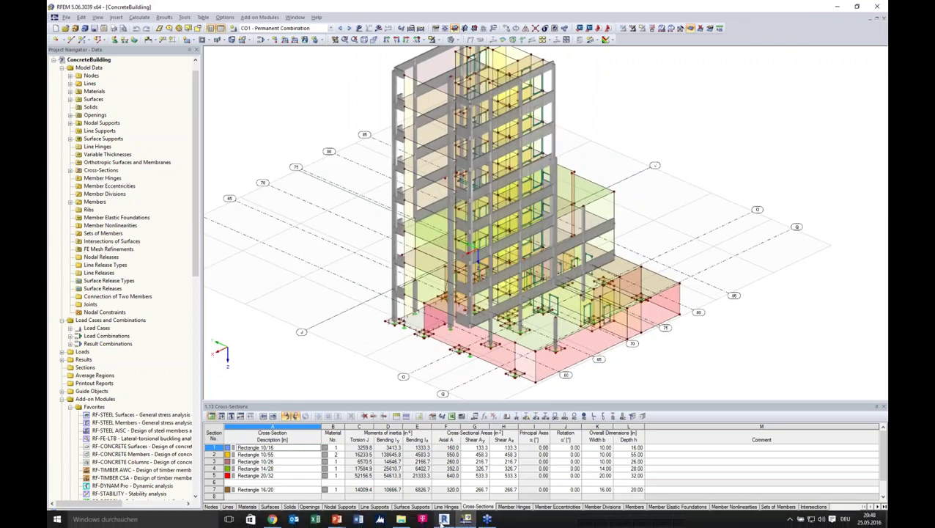
# Switch to Revit and set up an RFEM model import with loads and result import turned off
pyautogui.click(444, 519)
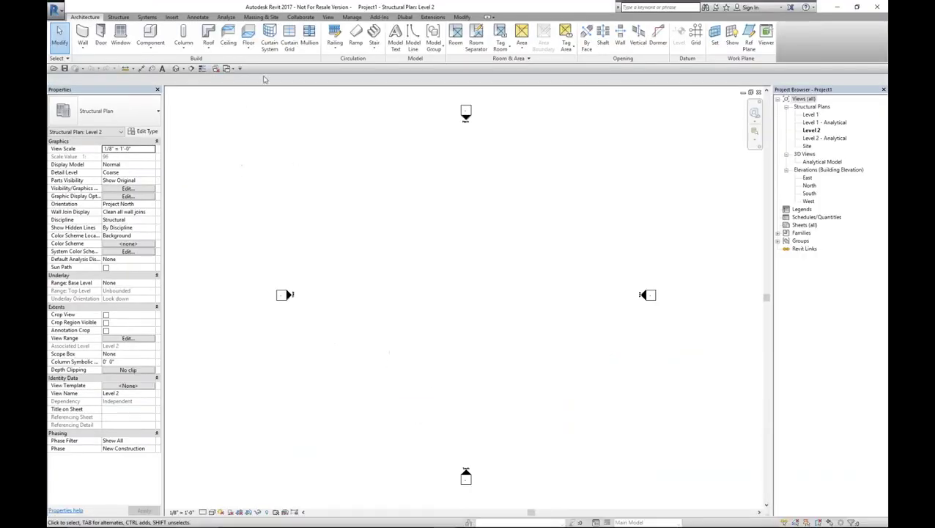
pyautogui.click(405, 17)
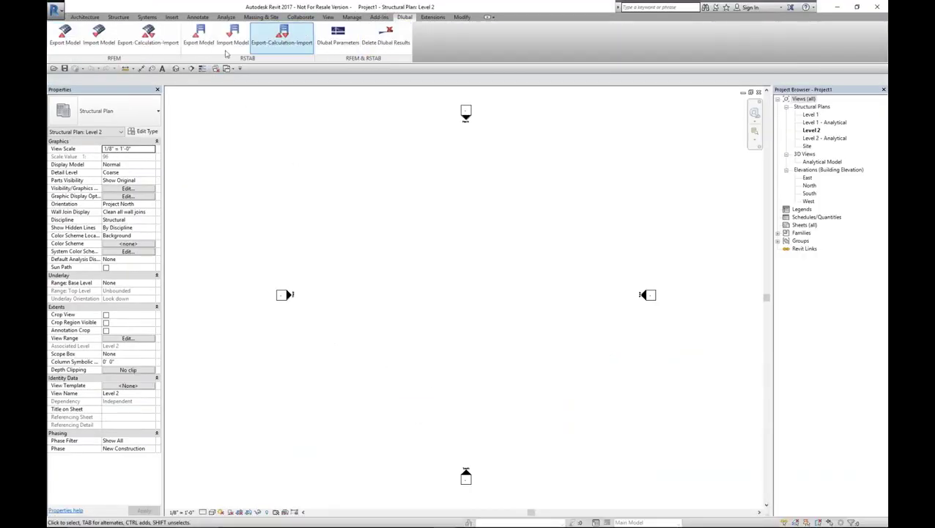
pyautogui.click(91, 51)
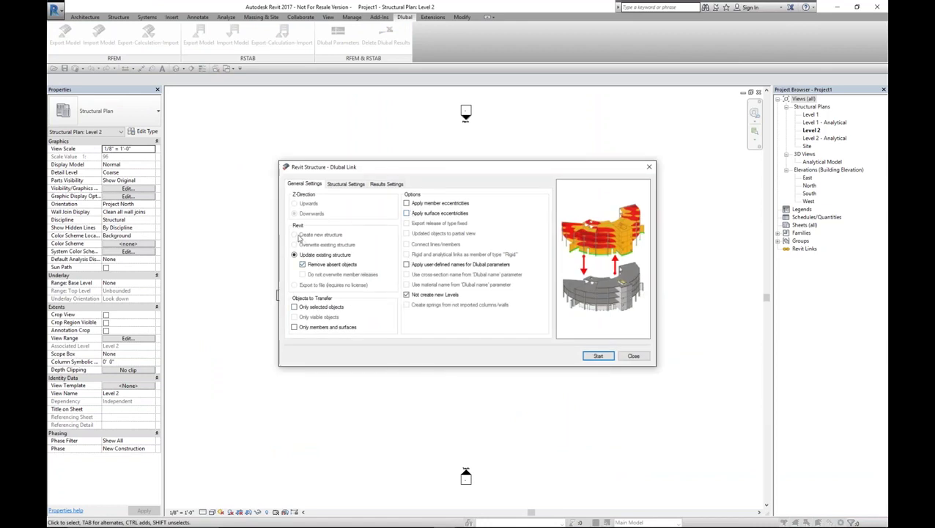
pyautogui.click(348, 184)
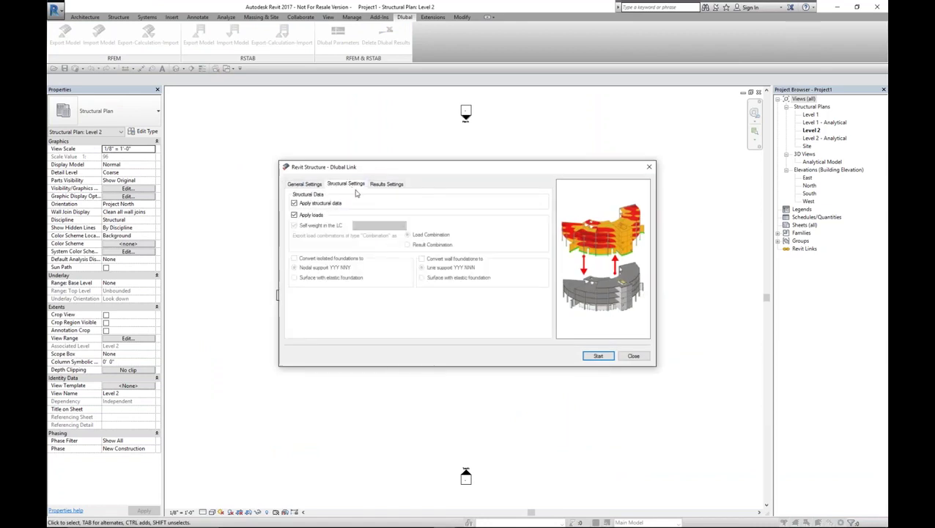
pyautogui.click(294, 215)
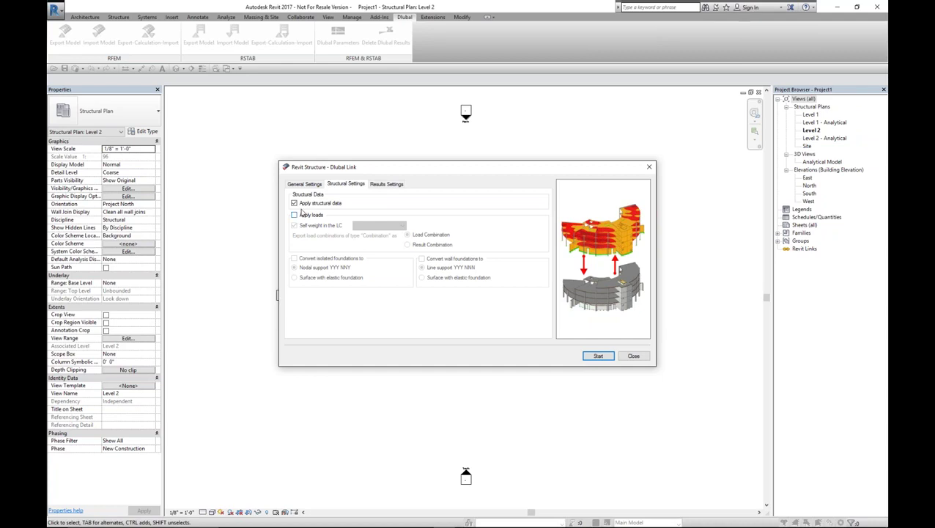
pyautogui.click(386, 184)
pyautogui.click(294, 194)
pyautogui.click(305, 184)
# Run the import with ConcreteBuilding as the source model and close the import log
pyautogui.click(598, 357)
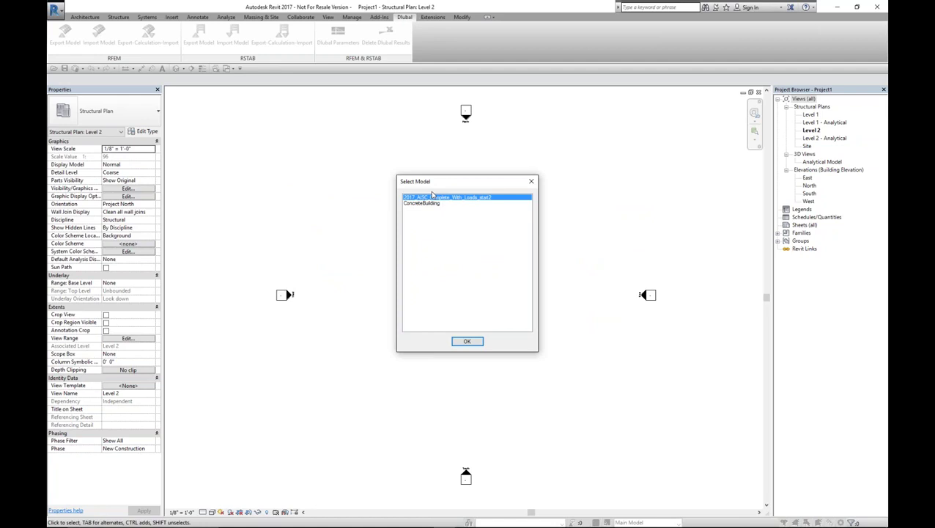
pyautogui.click(425, 203)
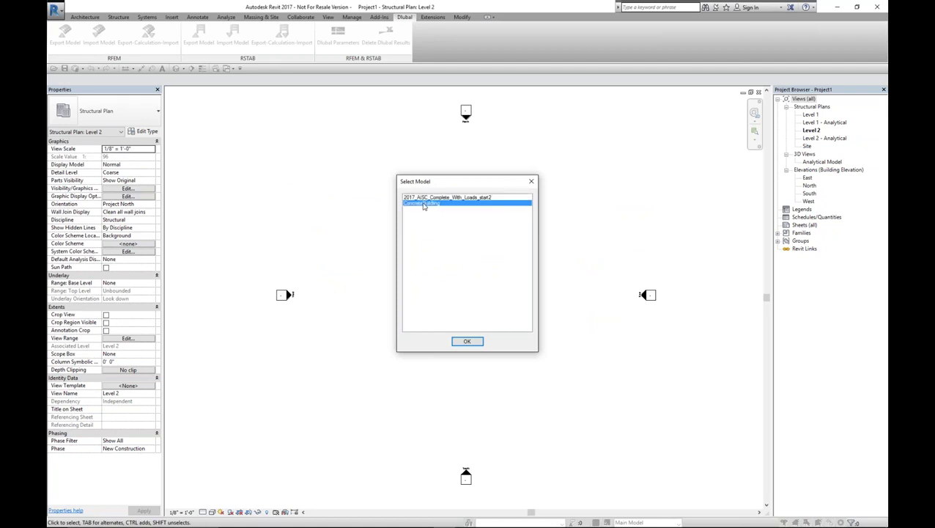
pyautogui.click(465, 341)
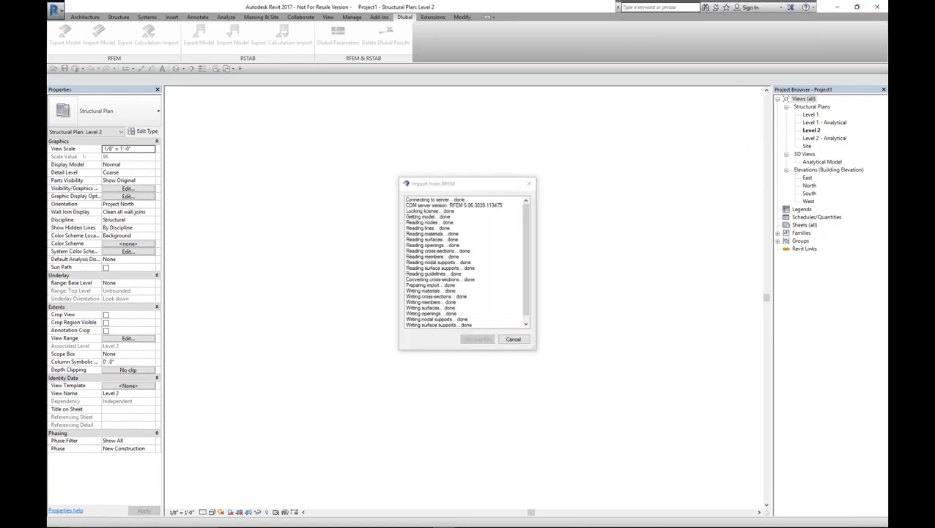
pyautogui.click(501, 302)
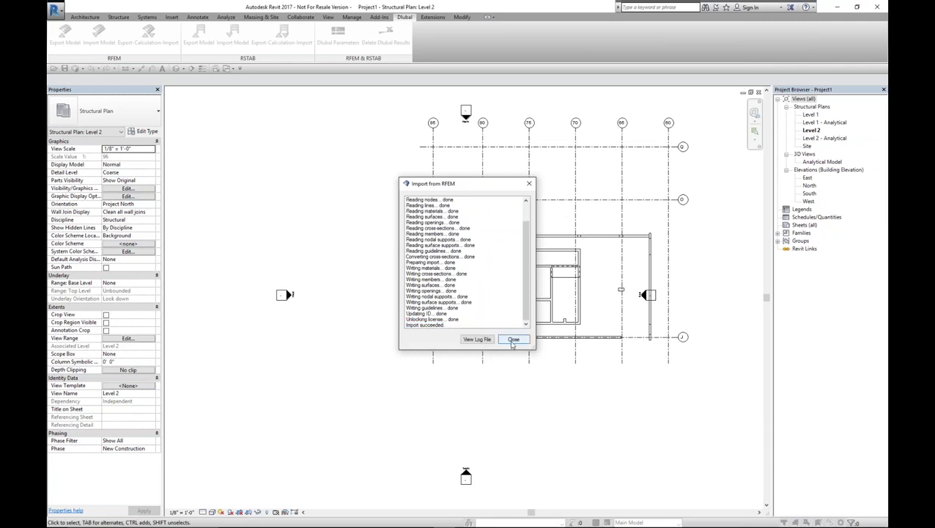
pyautogui.click(514, 340)
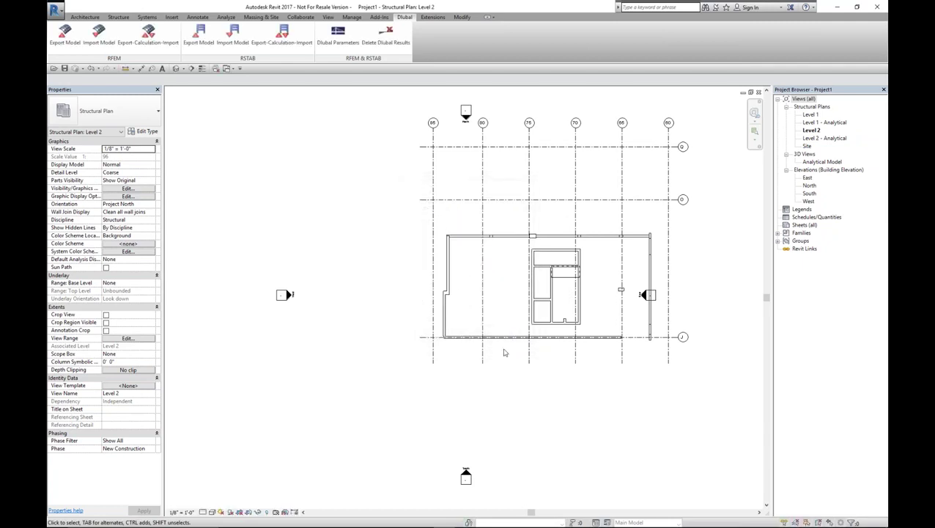
# Open the Analytical Model 3D view and turn on the display of model categories in it
pyautogui.doubleClick(820, 162)
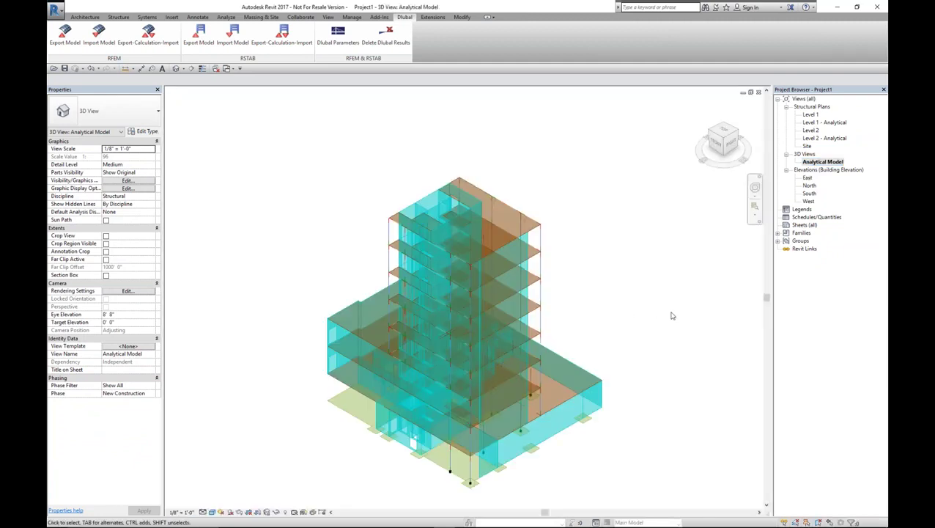
pyautogui.press('v')
pyautogui.press('g')
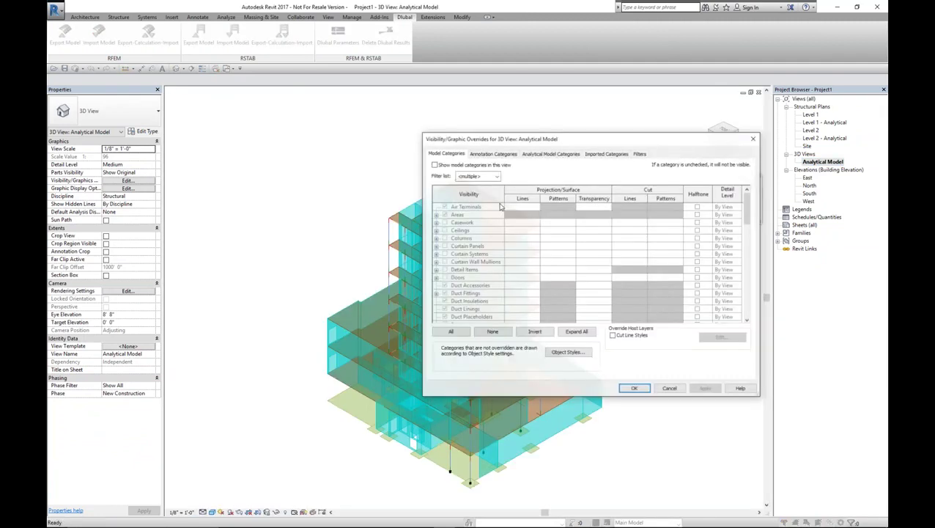
pyautogui.click(434, 165)
pyautogui.click(646, 390)
# Examine the imported building from several sides, checking the properties of a facade beam and the low annex's roof slab
pyautogui.keyDown('shift'); pyautogui.moveTo(467, 306); pyautogui.dragTo(396, 263, button='middle'); pyautogui.keyUp('shift')
pyautogui.scroll(3, 397, 264)
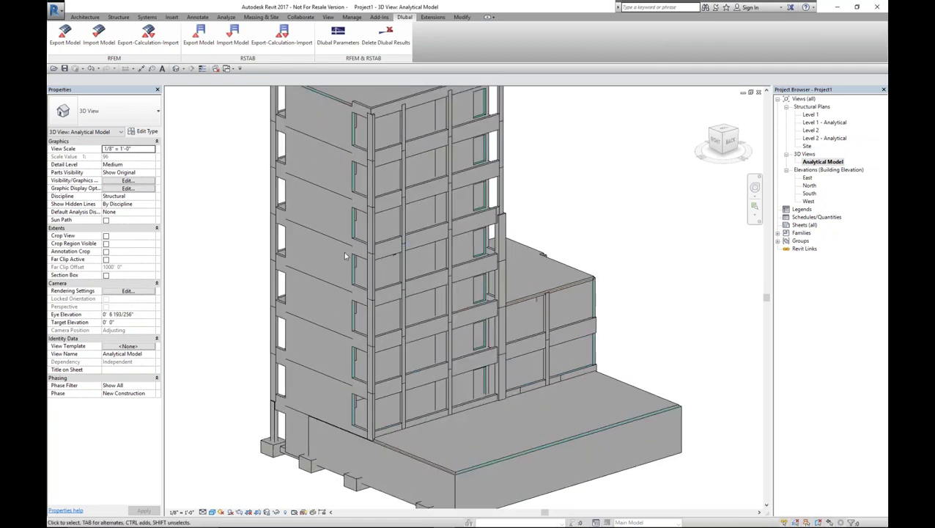
pyautogui.click(392, 242)
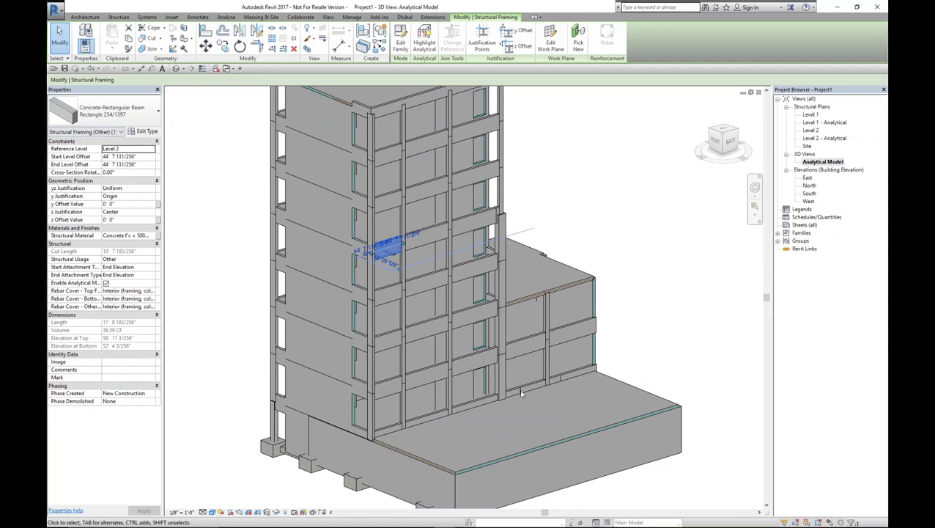
pyautogui.press('Escape')
pyautogui.click(561, 288)
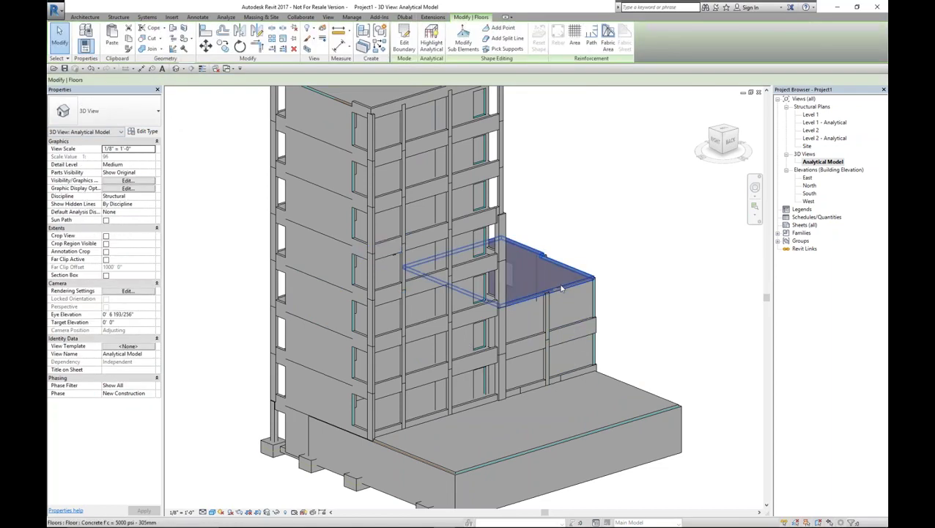
pyautogui.keyDown('shift'); pyautogui.moveTo(549, 412); pyautogui.dragTo(543, 435, button='middle'); pyautogui.keyUp('shift')
pyautogui.keyDown('shift'); pyautogui.moveTo(407, 418); pyautogui.dragTo(315, 374, button='middle'); pyautogui.keyUp('shift')
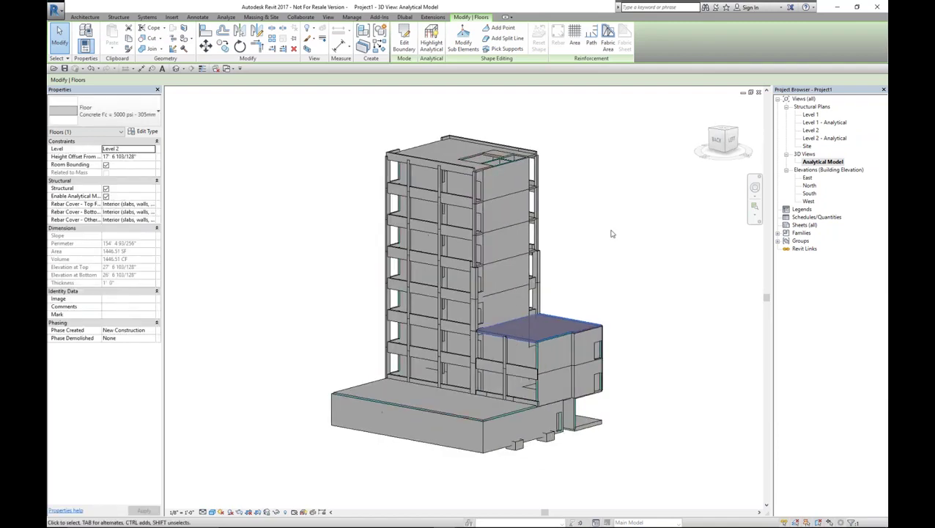
pyautogui.click(612, 234)
pyautogui.keyDown('shift'); pyautogui.moveTo(605, 245); pyautogui.dragTo(522, 248, button='middle'); pyautogui.keyUp('shift')
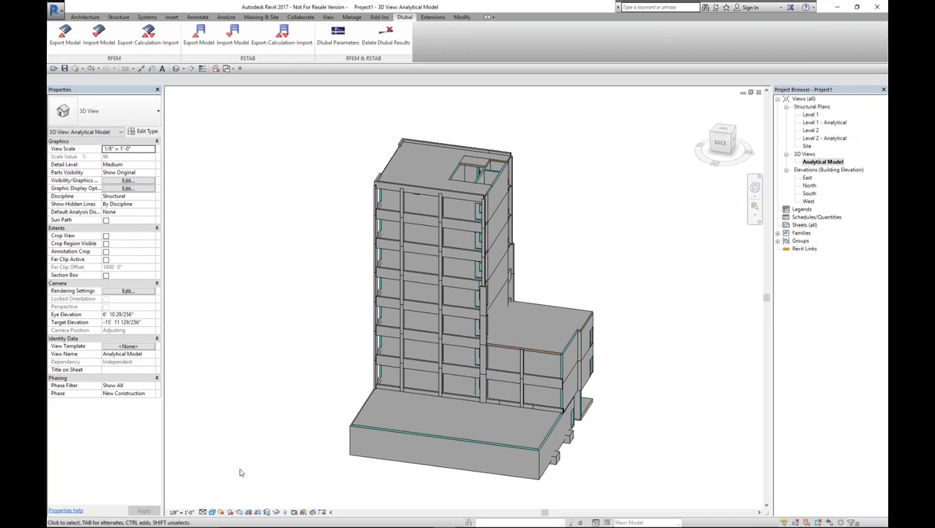
# Set the 3D view's visual style to Hidden Line and view the building from another side
pyautogui.click(213, 513)
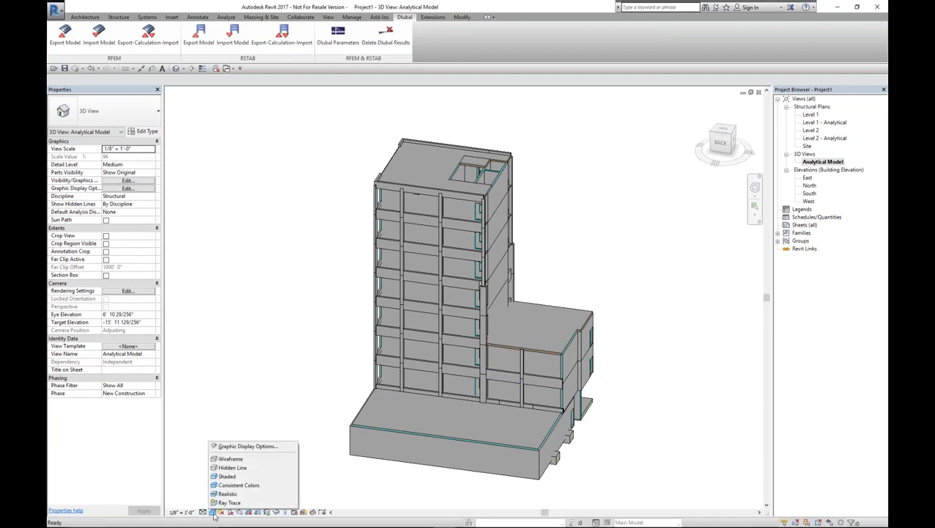
pyautogui.click(230, 467)
pyautogui.keyDown('shift'); pyautogui.moveTo(455, 283); pyautogui.dragTo(645, 400, button='middle'); pyautogui.keyUp('shift')
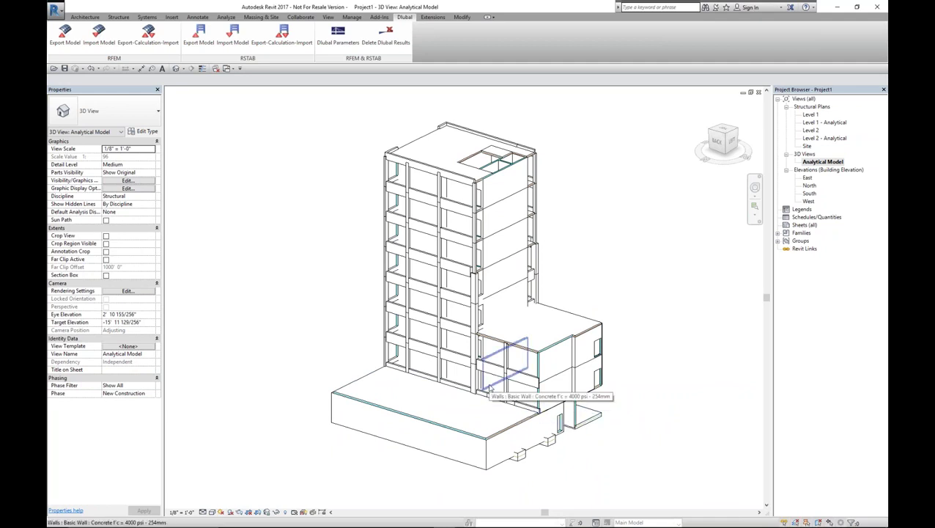
# Switch to the PowerPoint slide show and advance it to the BIM Scenarios slide
pyautogui.hotkey('alt', 'Tab')
pyautogui.hotkey('alt', 'Tab')
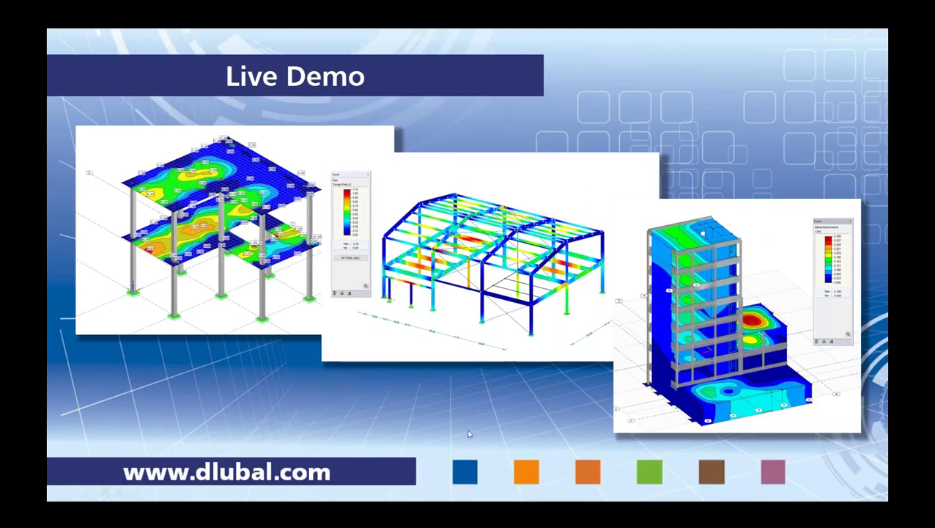
pyautogui.click(468, 427)
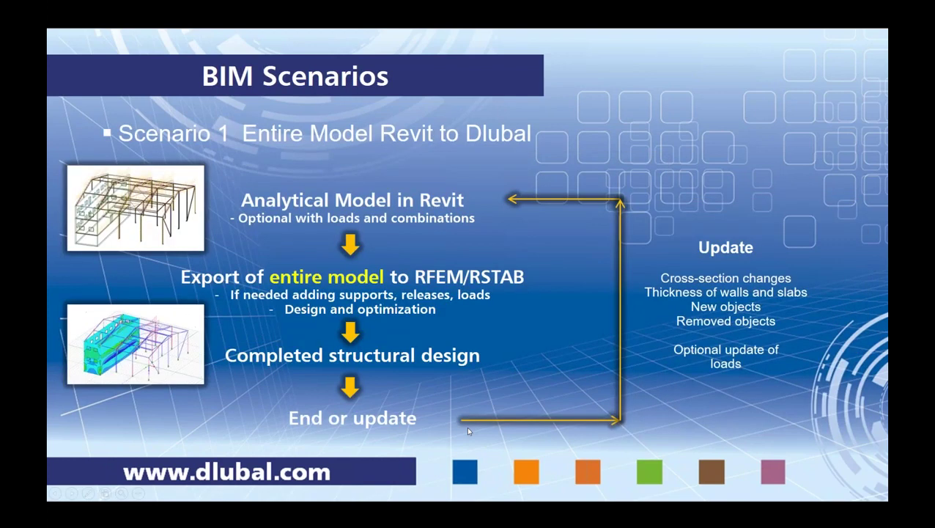
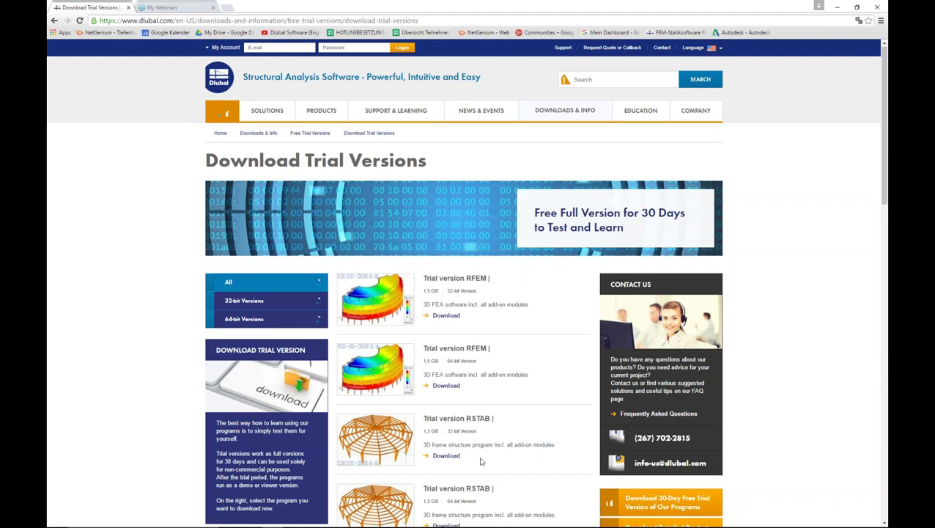
# Switch to the ConcreteBuilding model in RFEM and bring the whole building into view
pyautogui.moveTo(497, 517)
pyautogui.hotkey('alt', 'Tab')
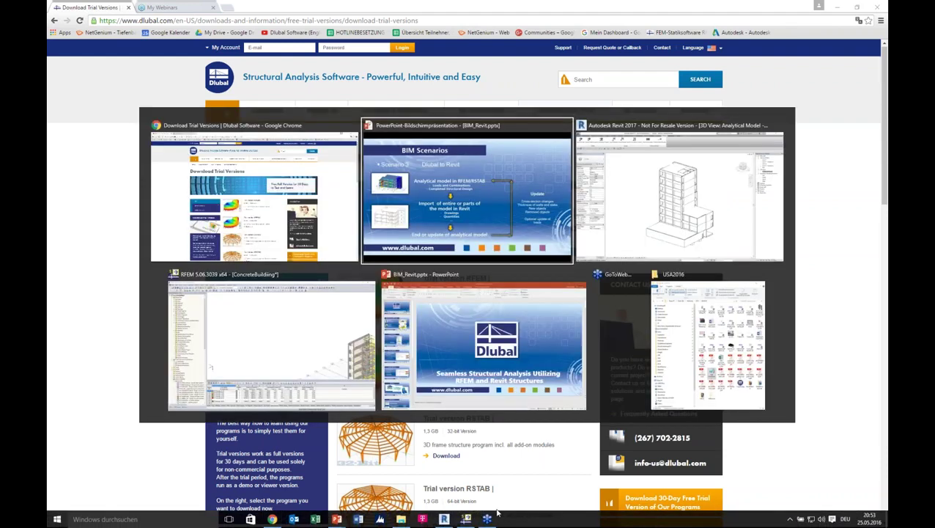
pyautogui.hotkey('alt', 'Tab')
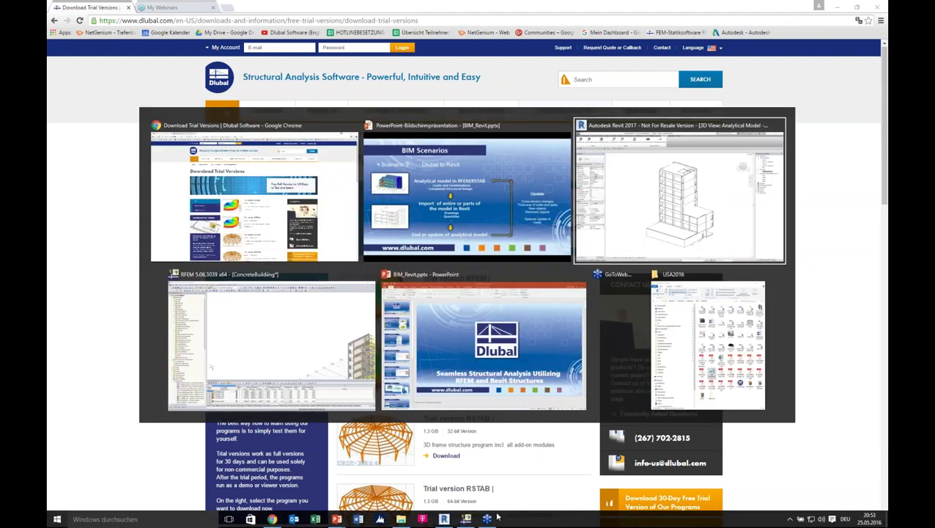
pyautogui.hotkey('alt', 'Tab')
pyautogui.hotkey('alt', 'Tab')
pyautogui.hotkey('alt', 'Tab')
pyautogui.hotkey('alt', 'Tab')
pyautogui.hotkey('alt', 'Tab')
pyautogui.hotkey('alt', 'Tab')
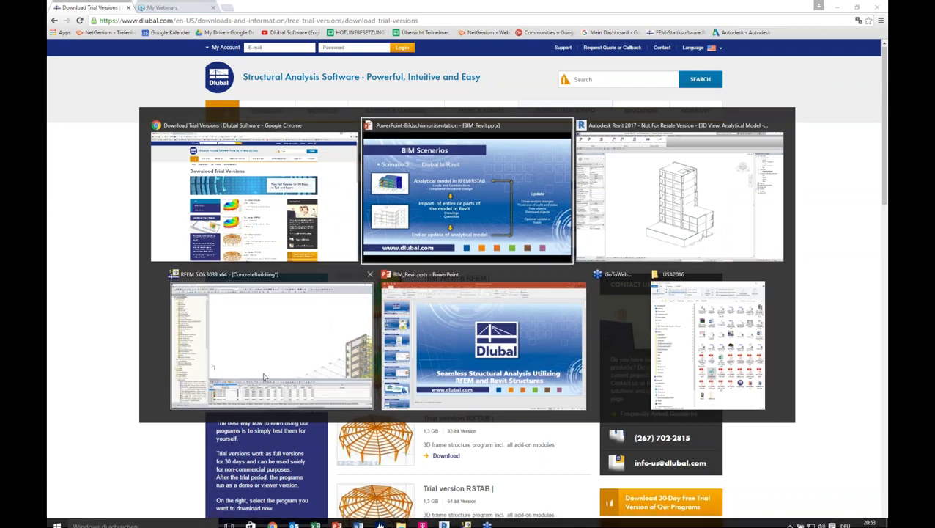
pyautogui.click(266, 402)
pyautogui.moveTo(343, 243); pyautogui.dragTo(205, 210, button='middle')
pyautogui.scroll(-2, 278, 206)
pyautogui.moveTo(371, 248); pyautogui.dragTo(357, 186, button='middle')
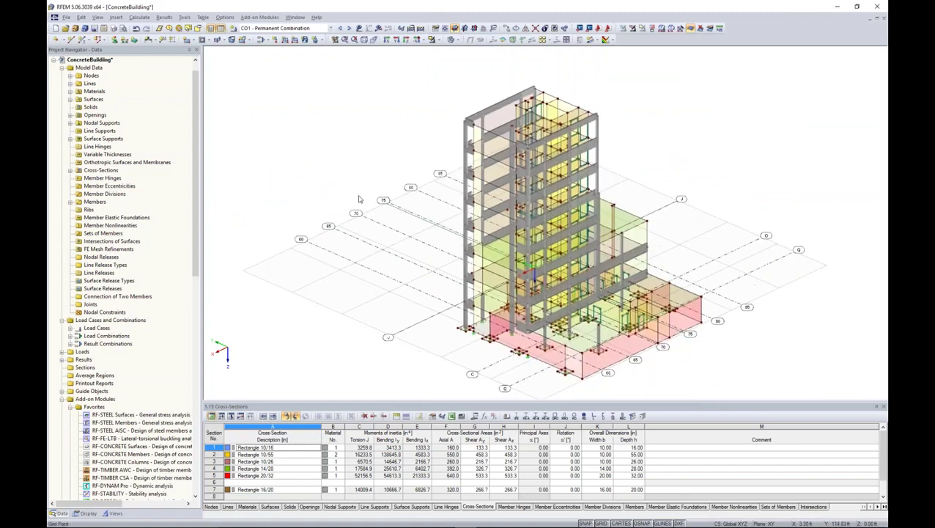
pyautogui.scroll(-1, 356, 186)
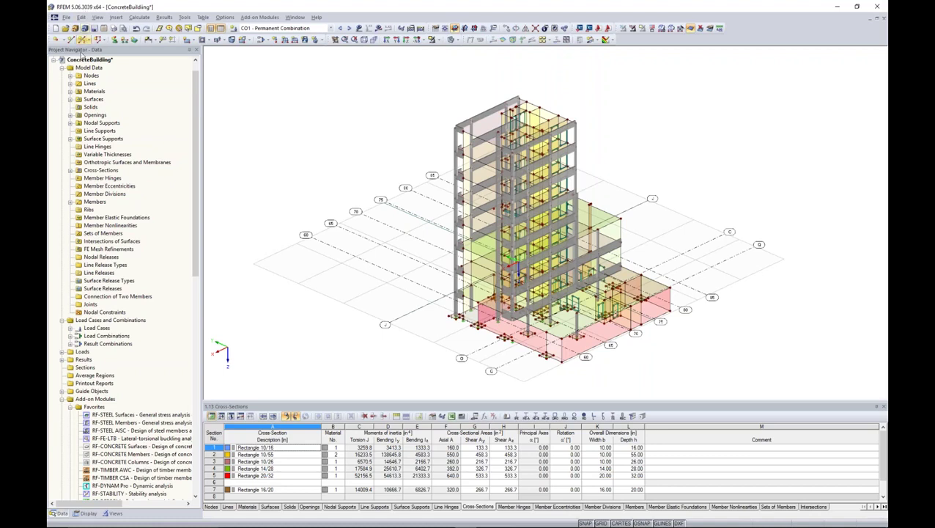
# Create a new 3D model named eert with the CAD/BIM model option enabled
pyautogui.click(56, 30)
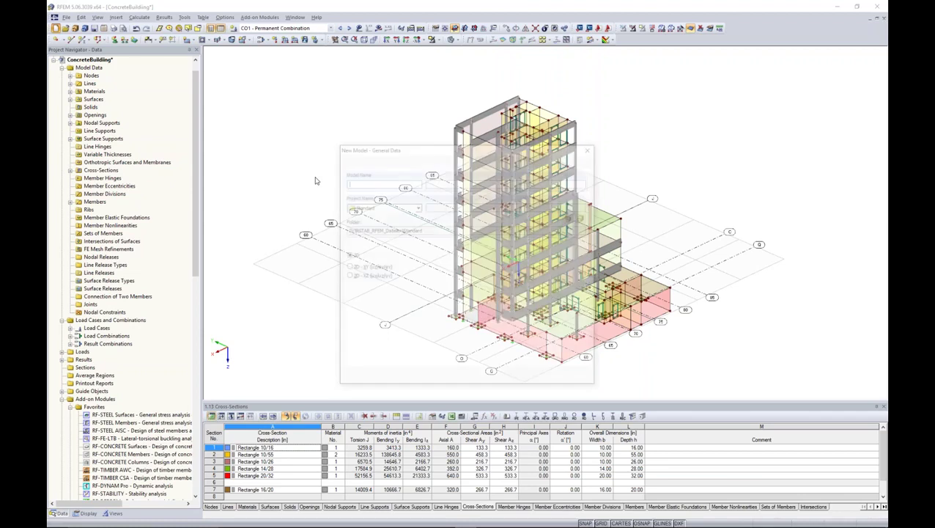
pyautogui.write('test')
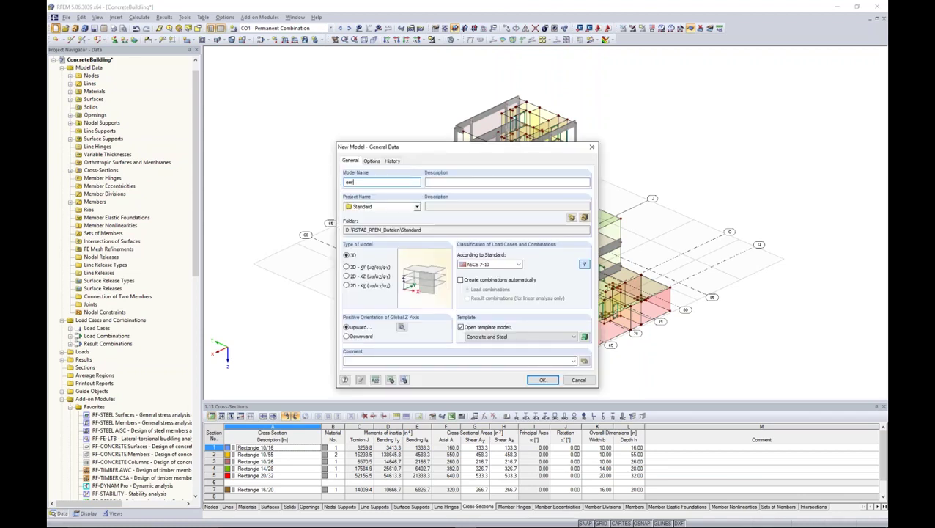
pyautogui.click(371, 160)
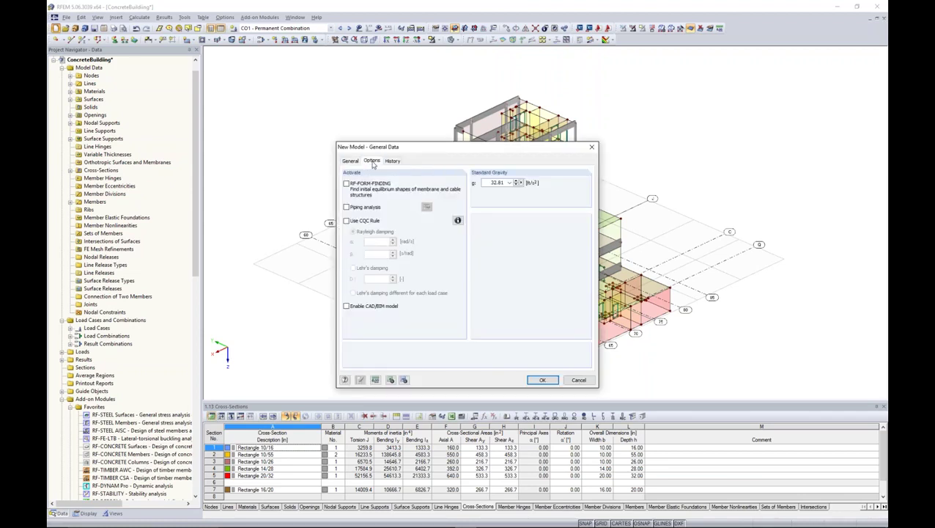
pyautogui.click(346, 306)
pyautogui.click(539, 381)
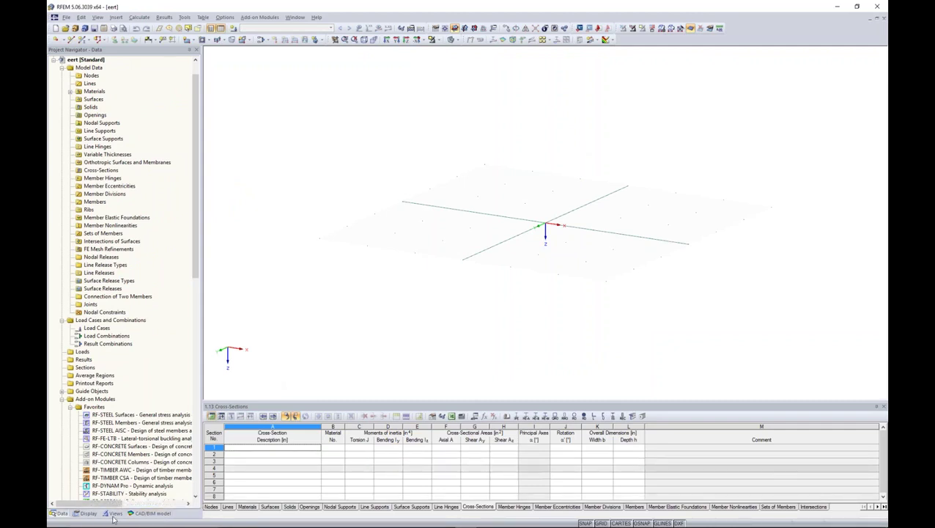
# Load Test Archplan.ifc from the USA2016 folder as a CAD/BIM model
pyautogui.click(151, 513)
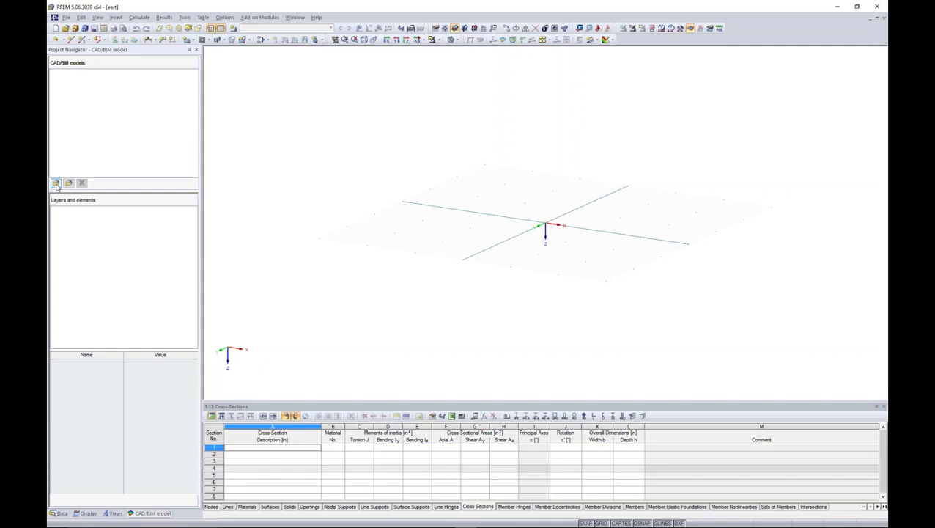
pyautogui.click(56, 184)
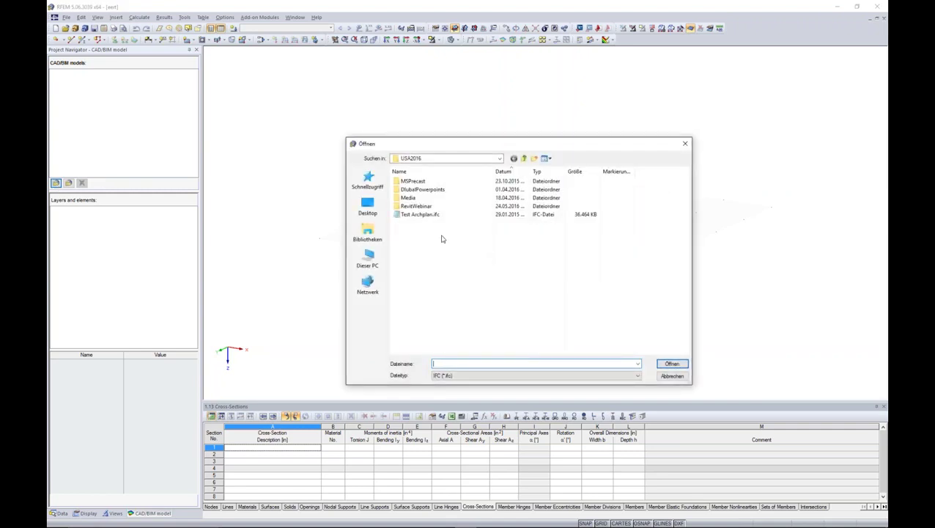
pyautogui.click(419, 215)
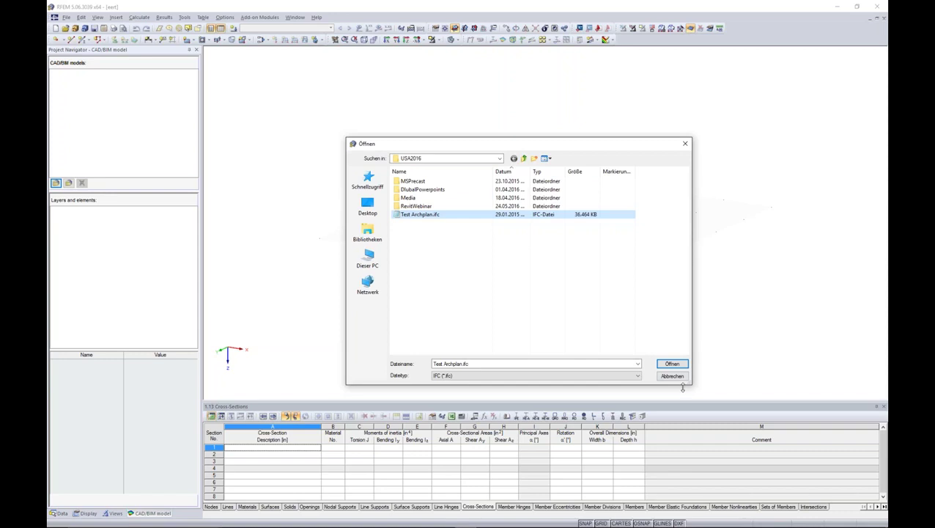
pyautogui.click(672, 365)
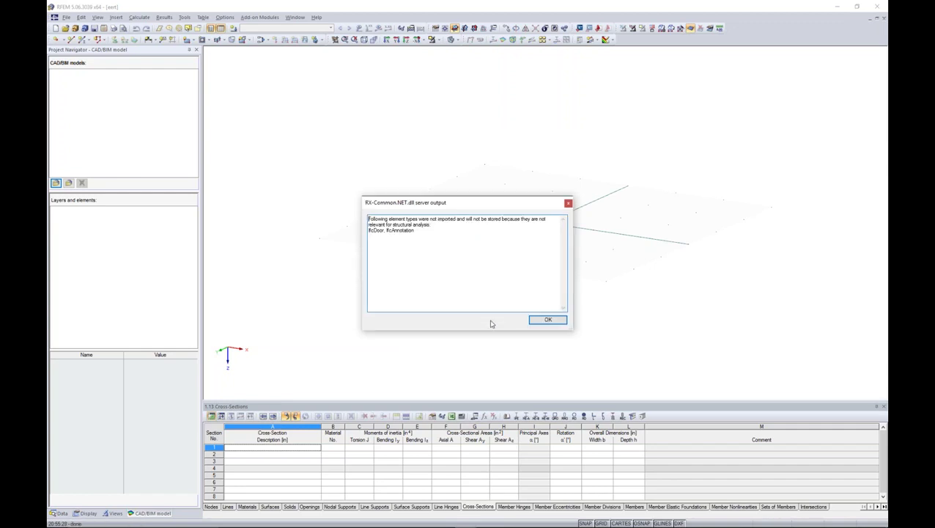
pyautogui.click(560, 320)
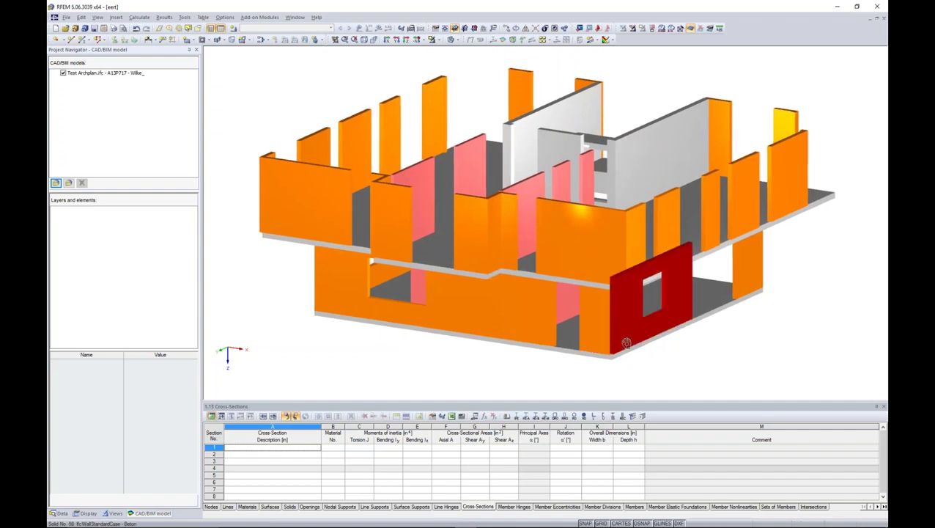
# Examine the imported building from several sides, review its layers and elements, and highlight the IfcSlab group
pyautogui.scroll(-3, 594, 332)
pyautogui.keyDown('ctrl'); pyautogui.moveTo(593, 332); pyautogui.dragTo(528, 338, button='middle'); pyautogui.keyUp('ctrl')
pyautogui.scroll(2, 465, 305)
pyautogui.moveTo(449, 313); pyautogui.dragTo(330, 231, button='middle')
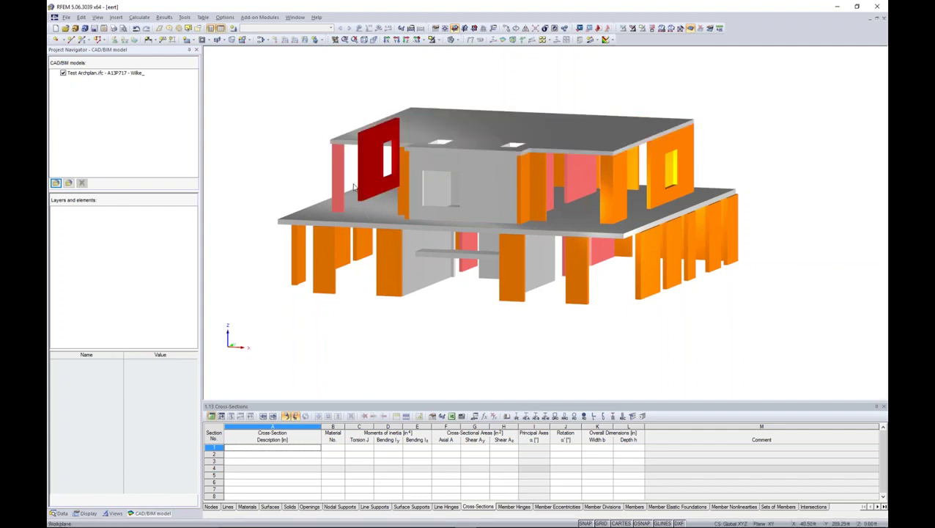
pyautogui.scroll(3, 376, 146)
pyautogui.scroll(3, 335, 190)
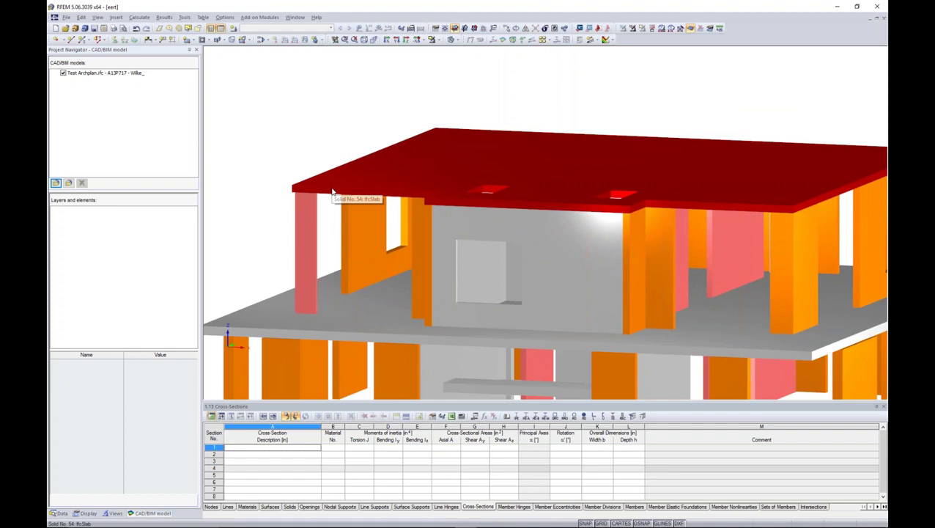
pyautogui.click(120, 74)
pyautogui.click(56, 211)
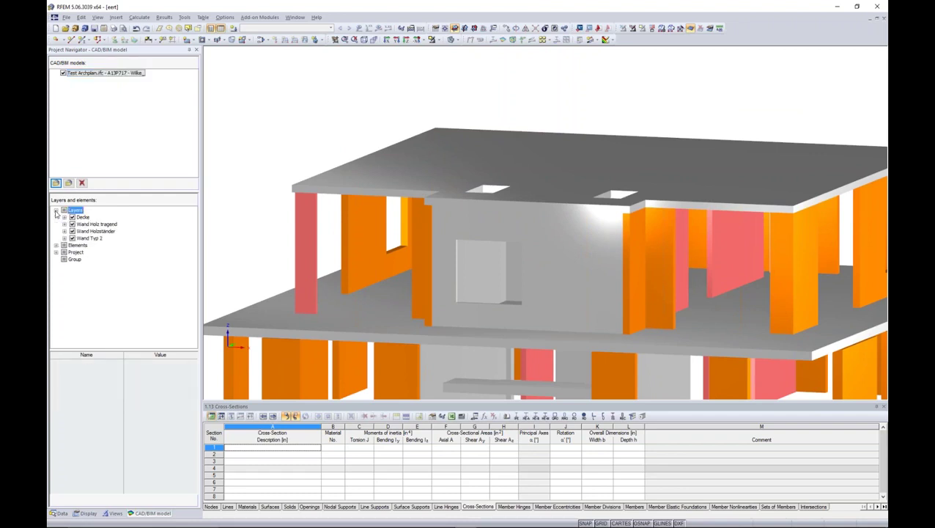
pyautogui.click(55, 211)
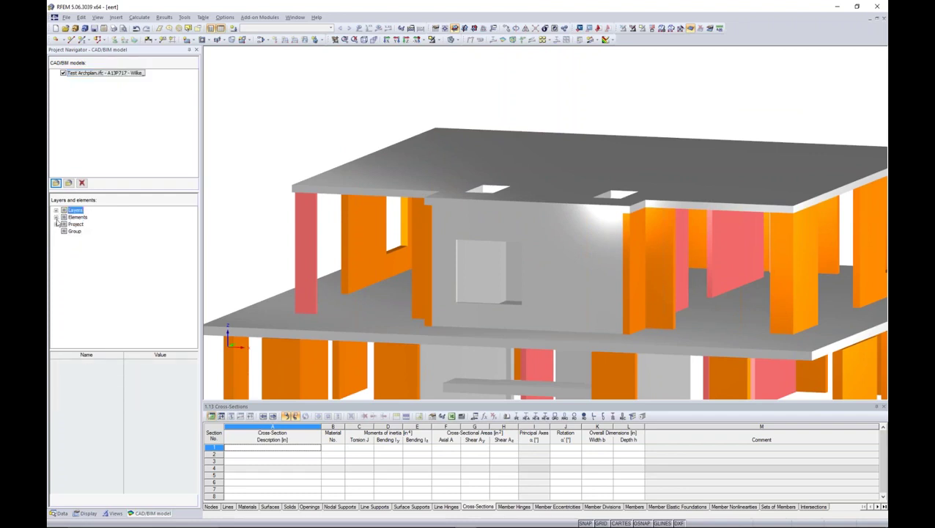
pyautogui.click(56, 217)
pyautogui.click(64, 223)
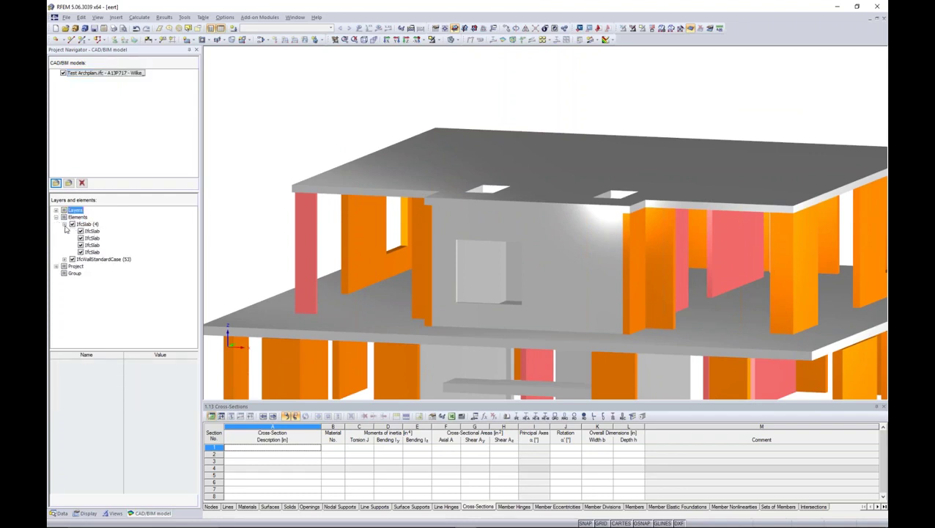
pyautogui.click(88, 224)
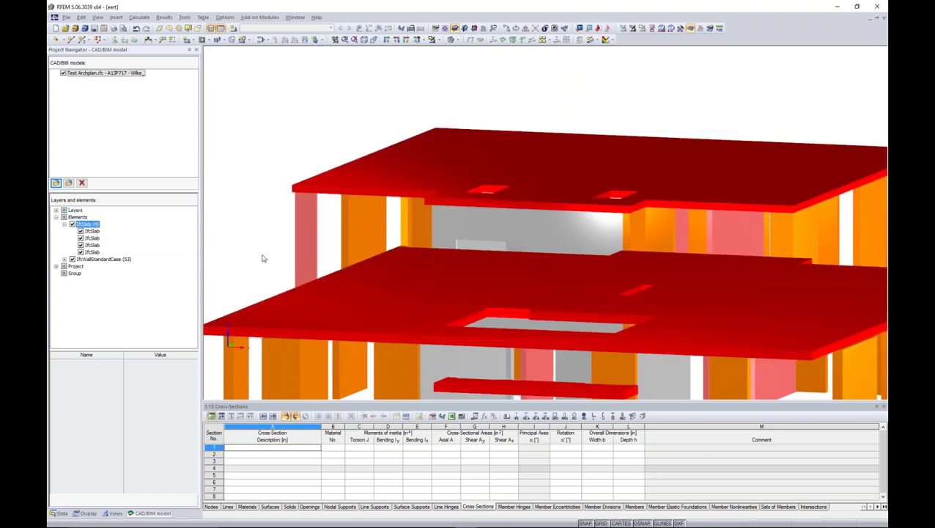
# Create a centric surface from the building's uppermost slab, keeping the proposed thickness and concrete material
pyautogui.click(411, 141)
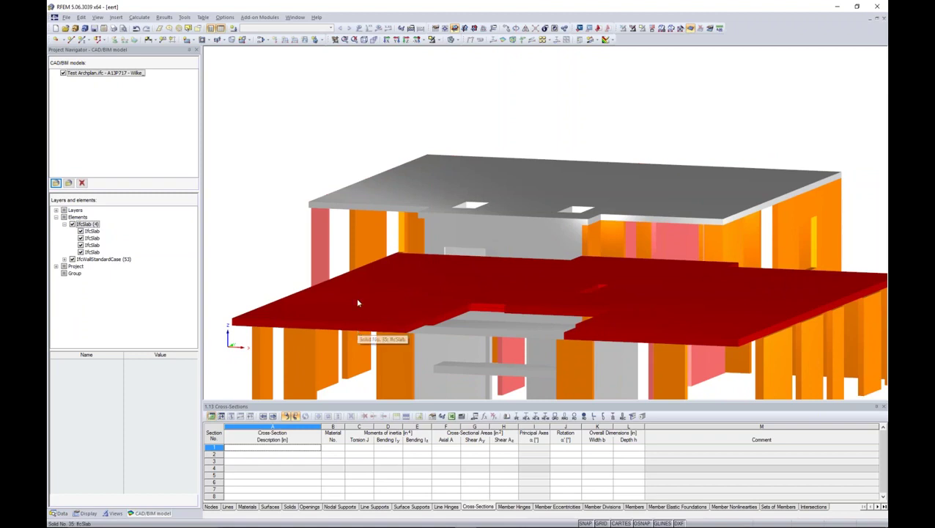
pyautogui.rightClick(375, 200)
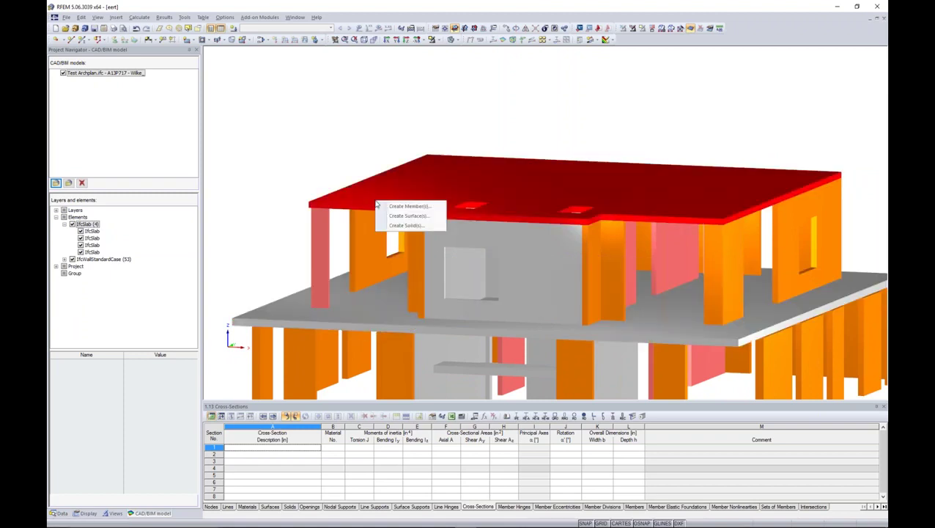
pyautogui.click(399, 217)
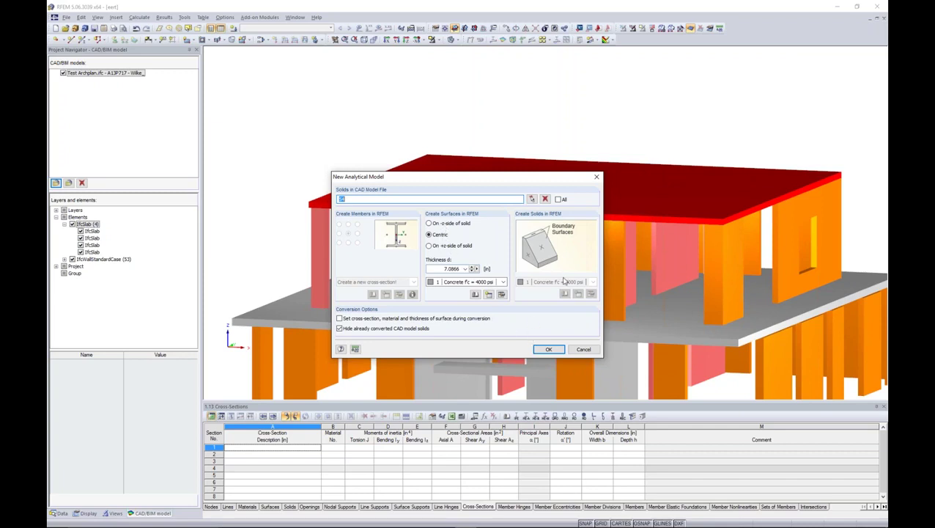
pyautogui.click(548, 350)
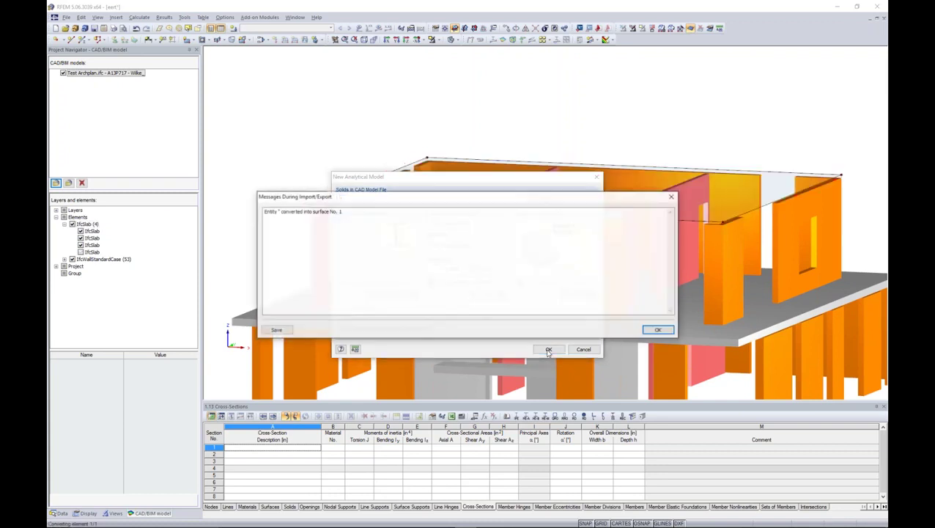
pyautogui.click(659, 329)
# Hide the Test Archplan.ifc model and view the converted slab surface with its openings on its own
pyautogui.keyDown('ctrl'); pyautogui.moveTo(617, 309); pyautogui.dragTo(436, 338, button='middle'); pyautogui.keyUp('ctrl')
pyautogui.click(258, 150)
pyautogui.click(64, 74)
pyautogui.keyDown('ctrl'); pyautogui.moveTo(543, 195); pyautogui.dragTo(588, 237, button='middle'); pyautogui.keyUp('ctrl')
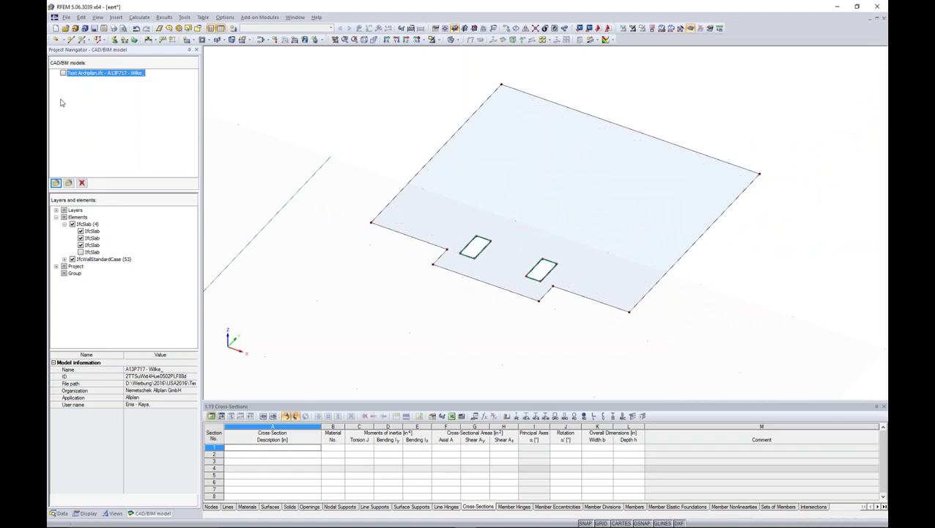
pyautogui.click(488, 356)
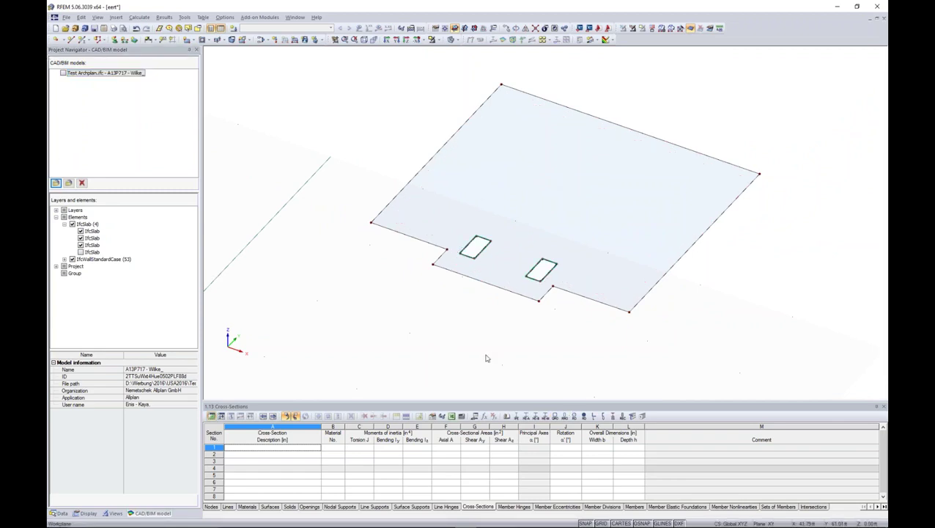
pyautogui.scroll(-2, 488, 355)
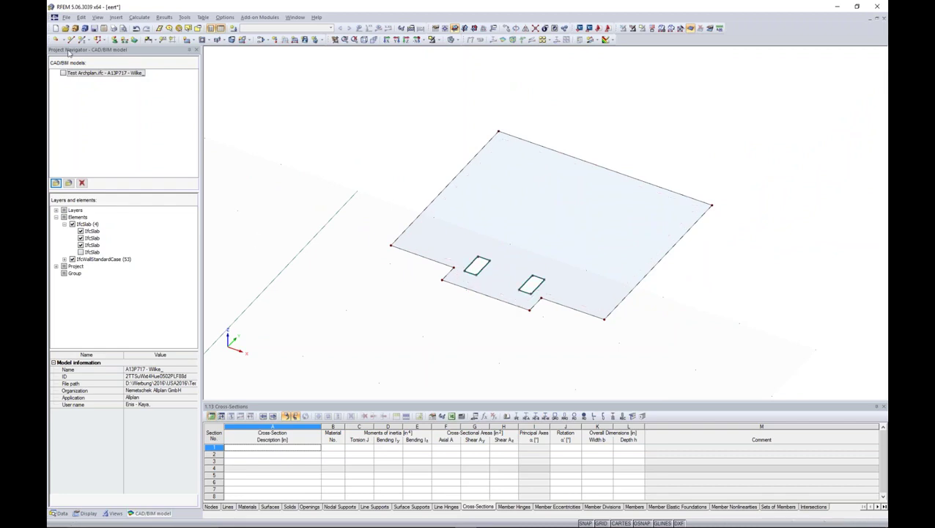
# Open the detail settings for importing and examine the entries of the material conversion table
pyautogui.click(66, 18)
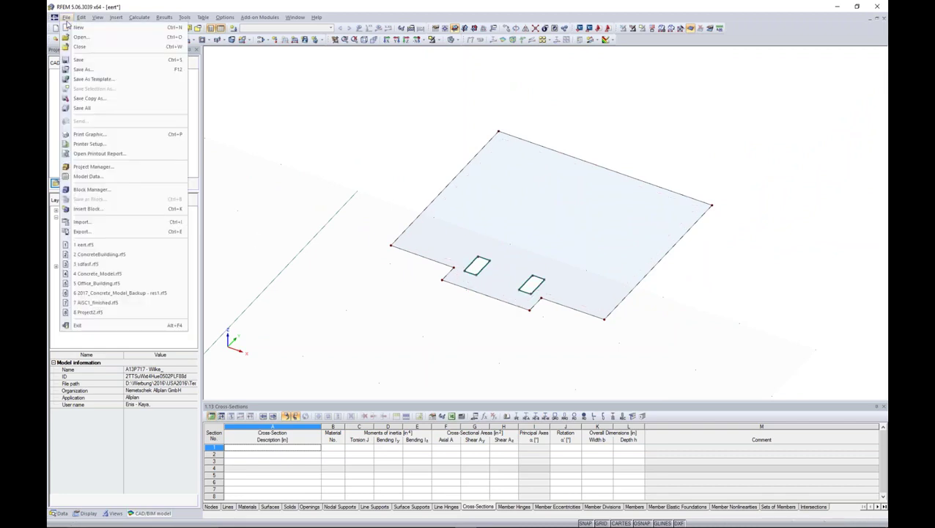
pyautogui.click(81, 222)
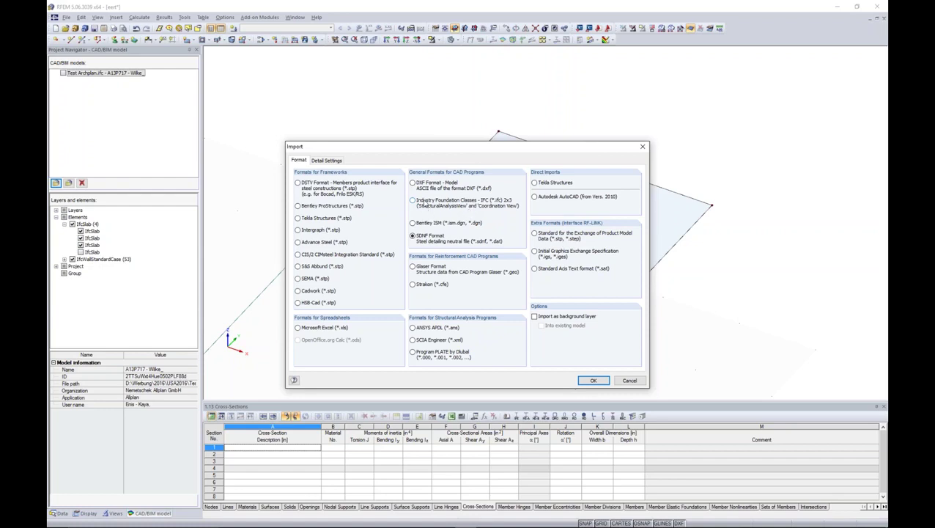
pyautogui.click(324, 162)
pyautogui.click(416, 206)
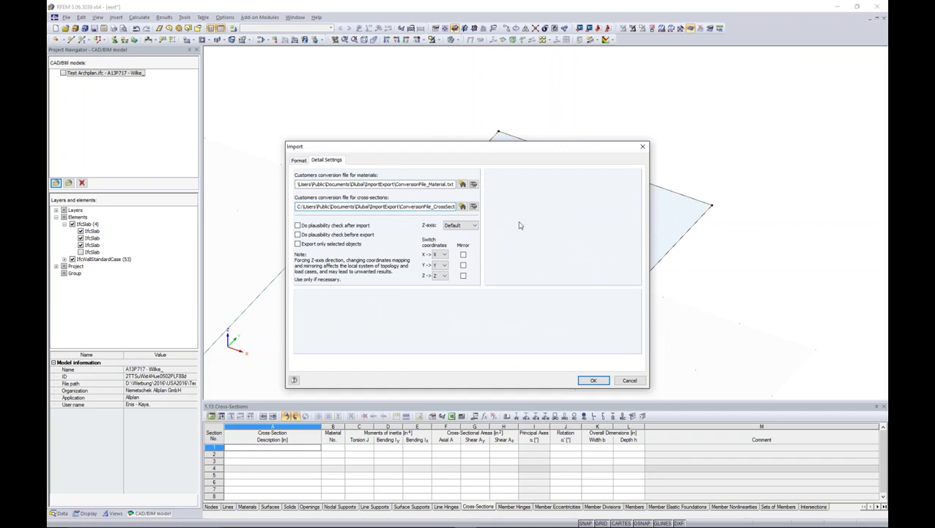
pyautogui.click(473, 184)
pyautogui.click(393, 219)
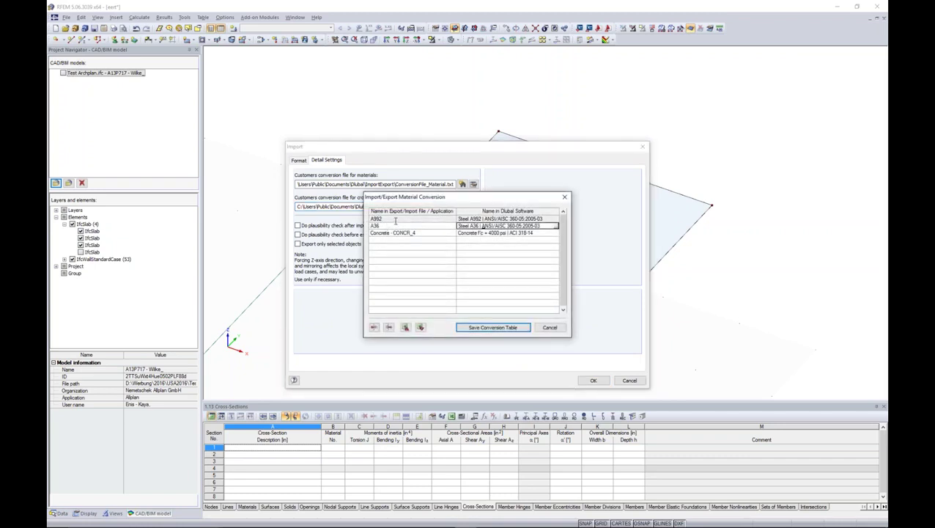
pyautogui.click(392, 225)
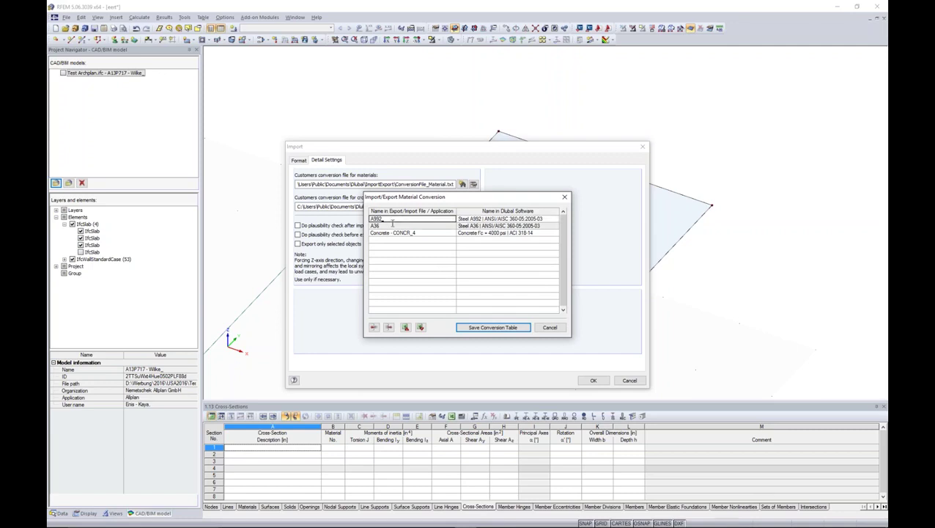
pyautogui.click(424, 233)
pyautogui.click(413, 241)
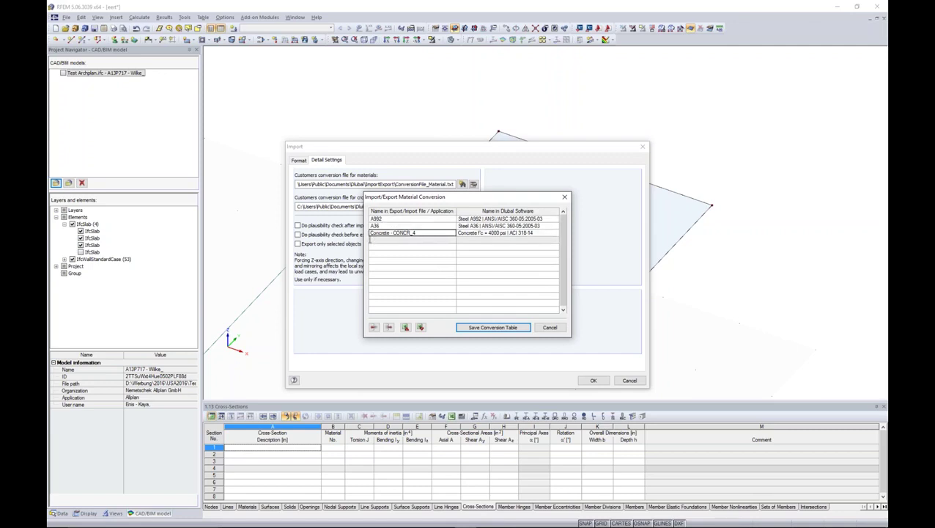
# View the Material Library entry assigned to Concrete - CONCR_4, and leave the conversion table and import without changes
pyautogui.click(418, 233)
pyautogui.click(505, 233)
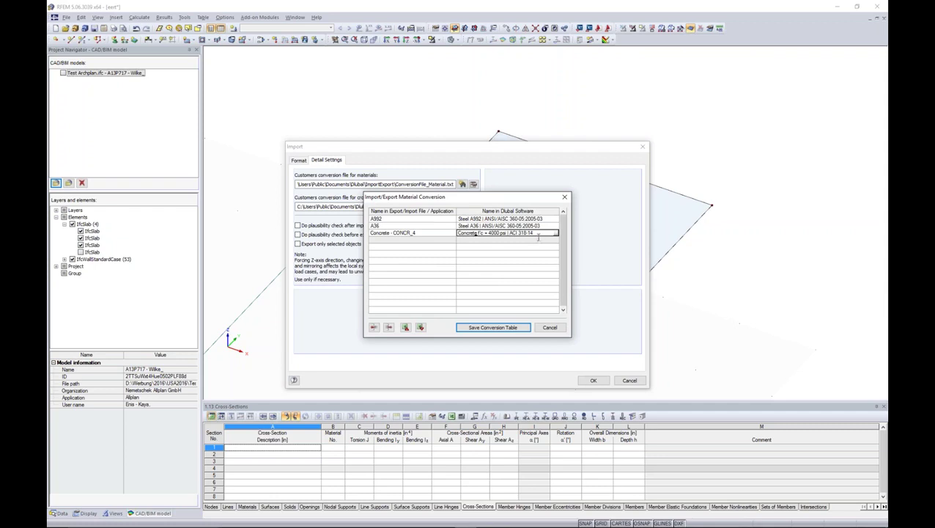
pyautogui.click(556, 234)
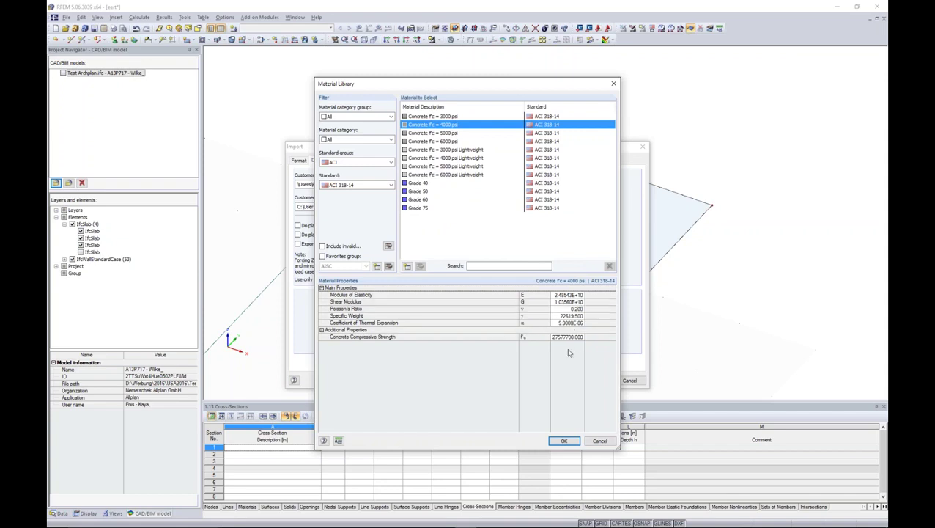
pyautogui.click(599, 440)
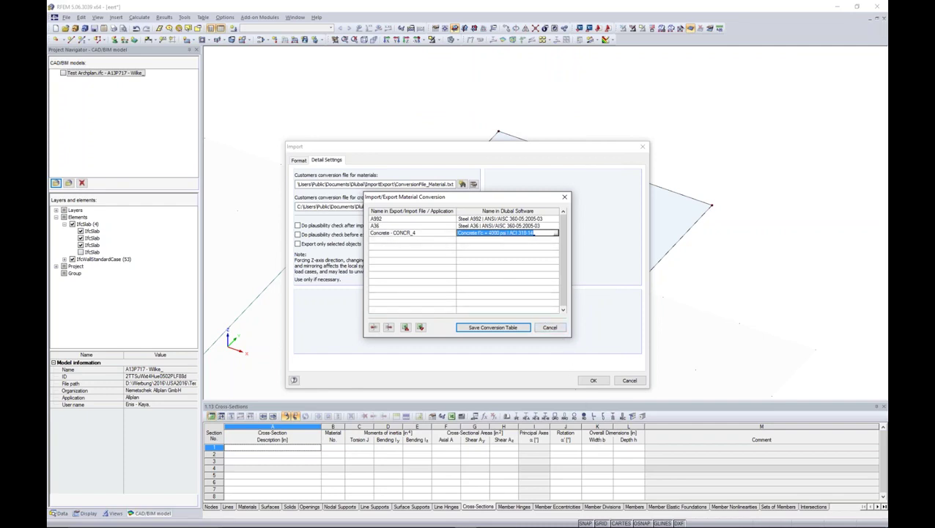
pyautogui.click(547, 329)
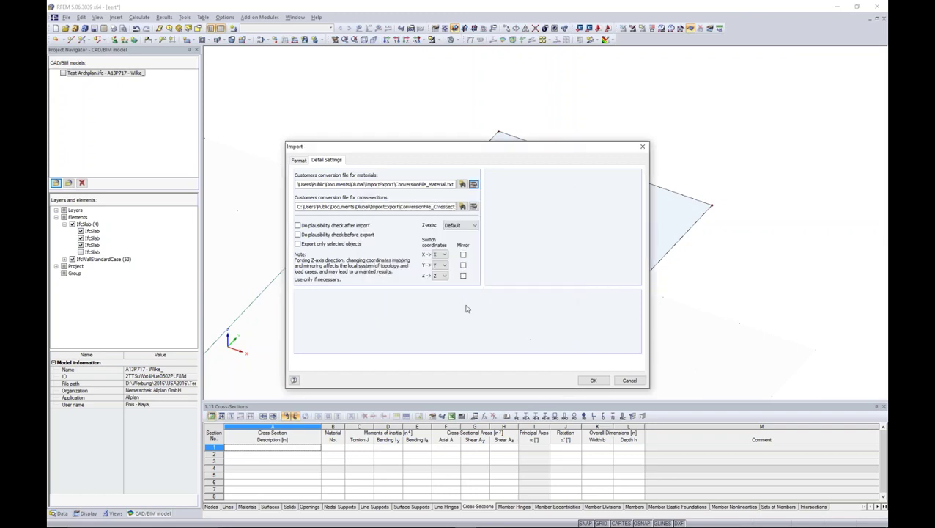
pyautogui.click(630, 380)
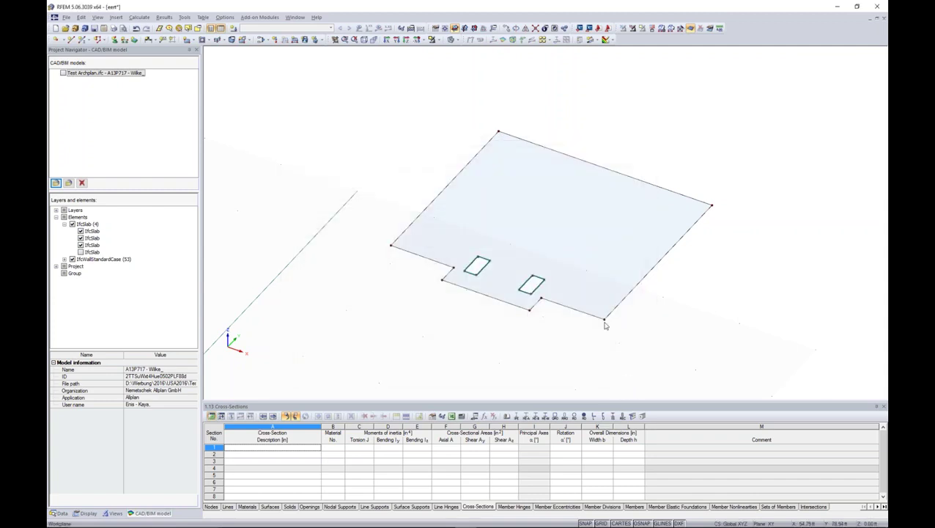
# Bring the 2017_AISC_Complete_With_Loads_start2 steel model to the front and maximize its window
pyautogui.moveTo(400, 523)
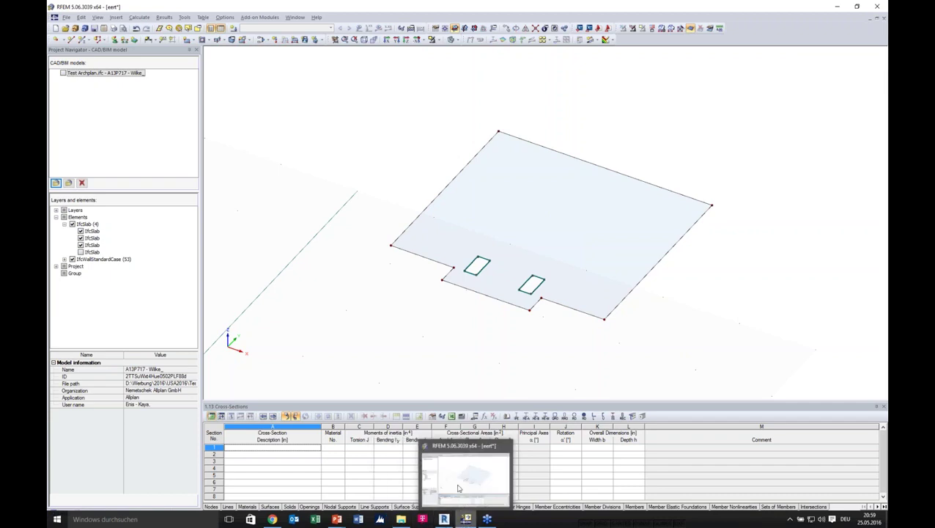
pyautogui.scroll(-2, 286, 248)
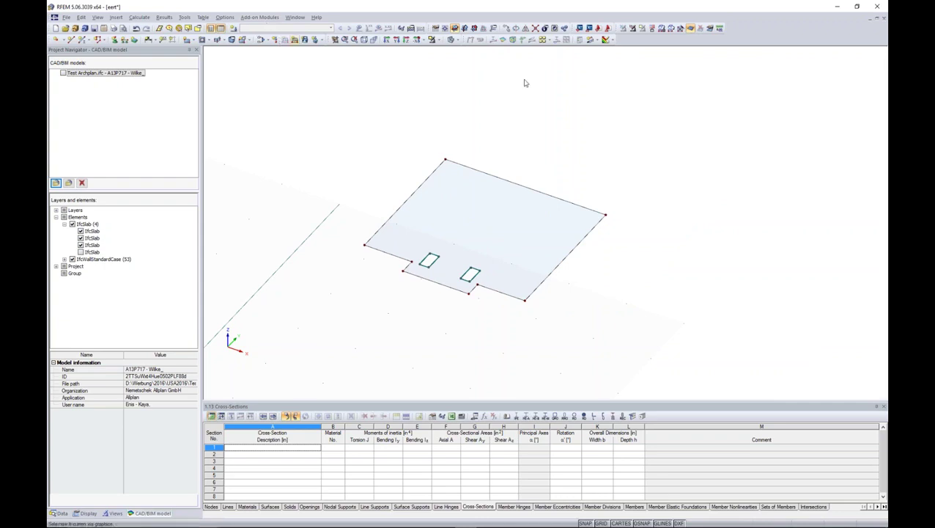
pyautogui.click(878, 19)
pyautogui.click(722, 78)
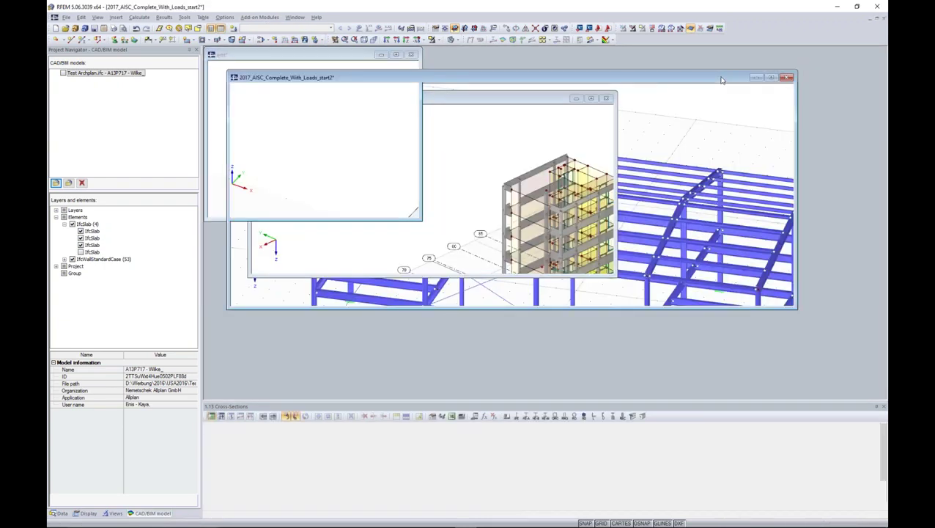
pyautogui.doubleClick(722, 78)
# Open the stiffness modification settings of member 38, choose According to AISC 360-10 C2.3(2), and compare the Set to 1 and Iterative options for τb
pyautogui.moveTo(546, 236); pyautogui.dragTo(505, 237, button='middle')
pyautogui.doubleClick(484, 242)
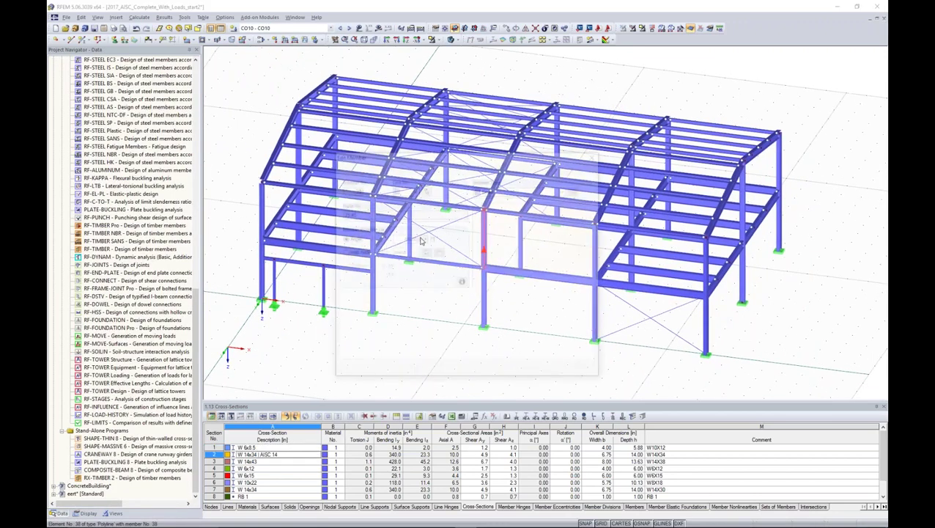
pyautogui.click(438, 168)
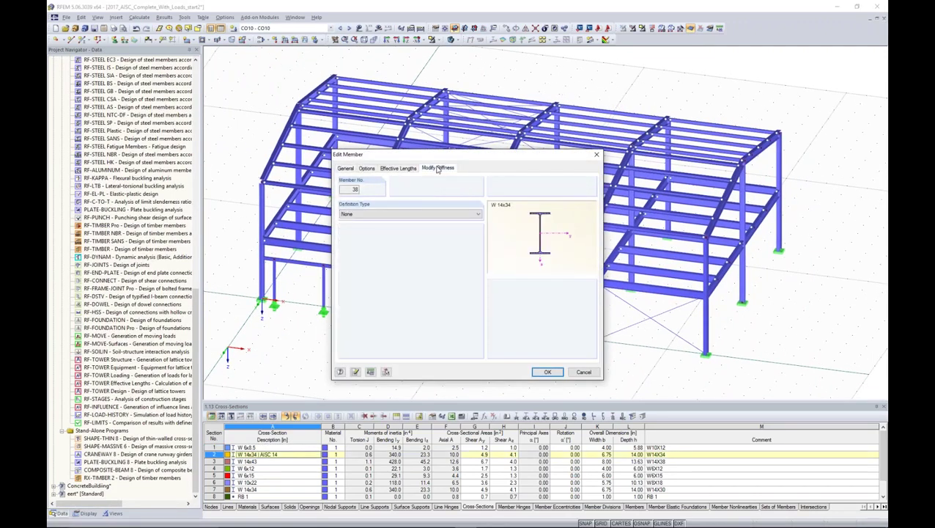
pyautogui.click(359, 216)
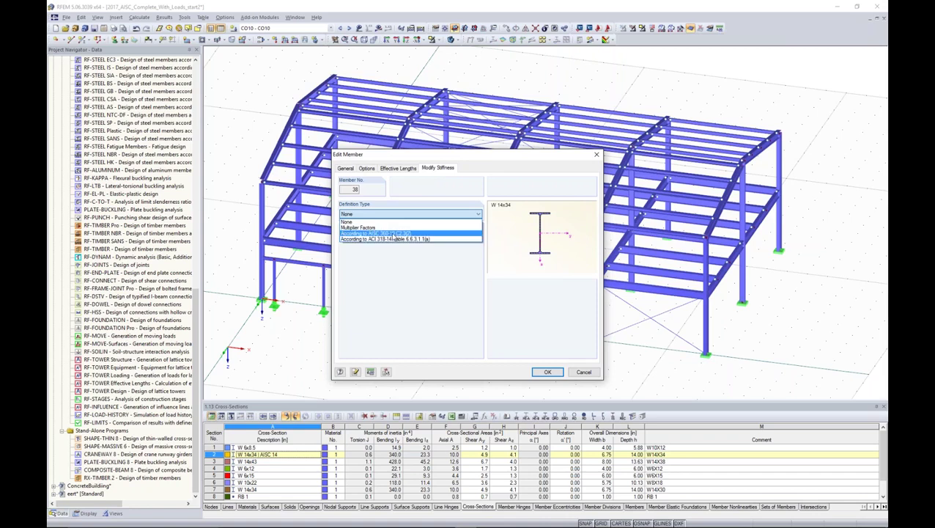
pyautogui.click(394, 233)
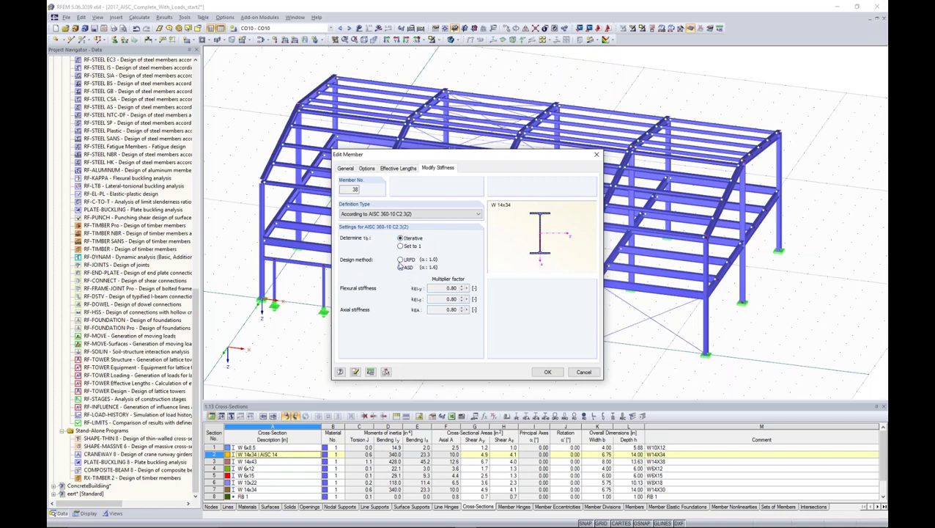
pyautogui.click(401, 246)
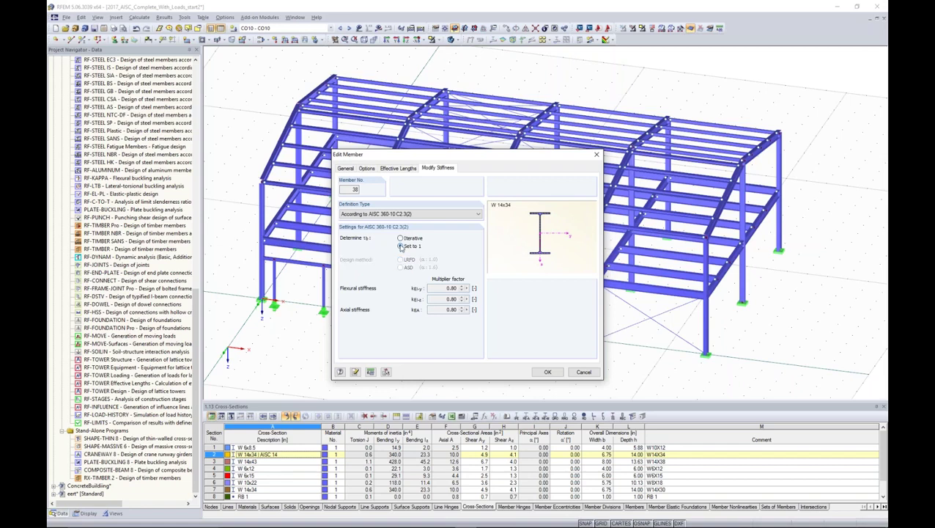
pyautogui.click(401, 238)
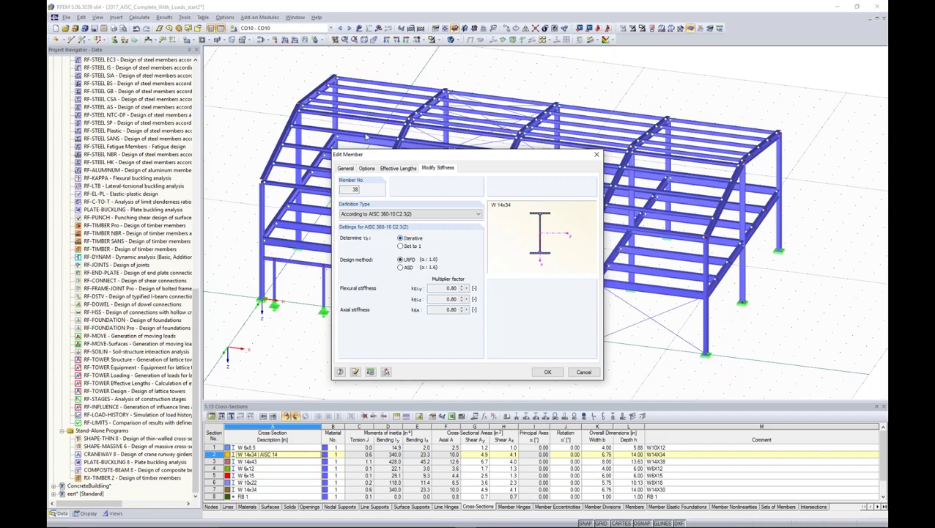
# View the Multiplier Factors definition type, switch back to AISC 360-10 C2.3(2), and leave the member without saving changes
pyautogui.click(436, 215)
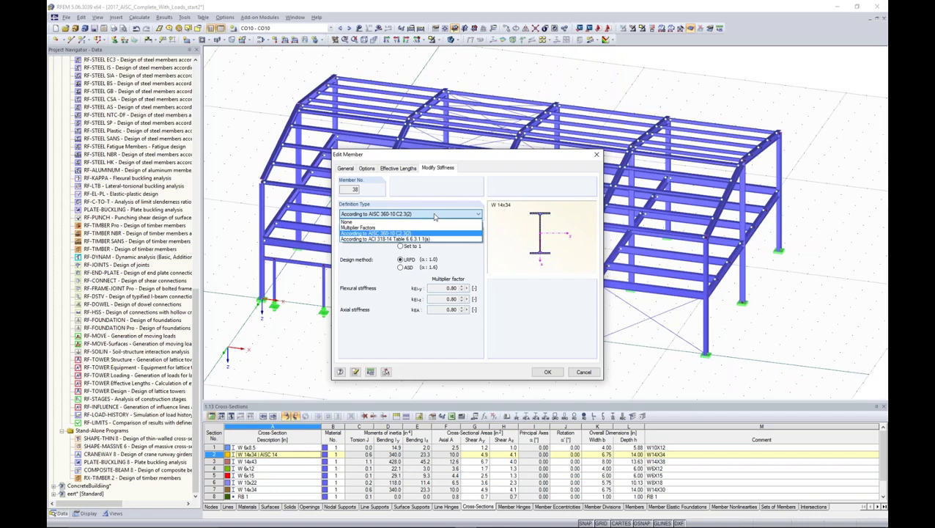
pyautogui.click(404, 228)
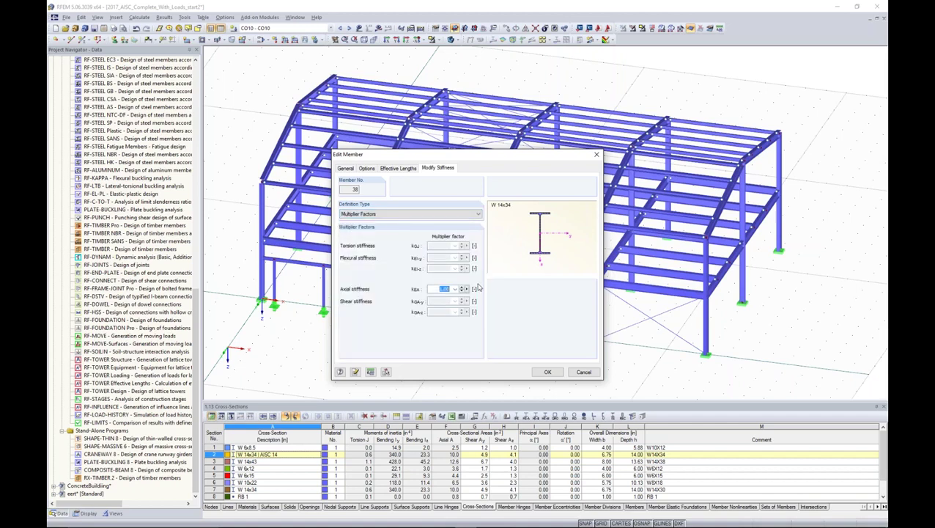
pyautogui.click(407, 215)
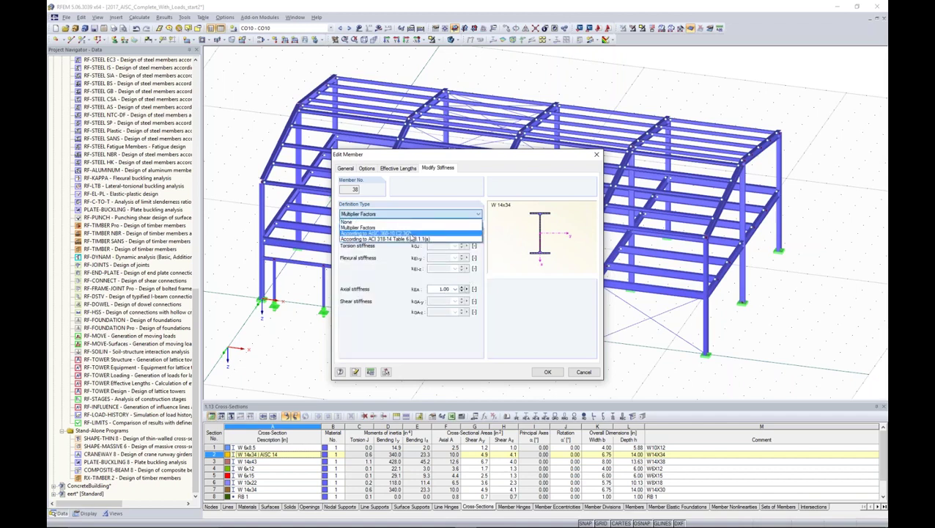
pyautogui.click(410, 235)
pyautogui.click(583, 372)
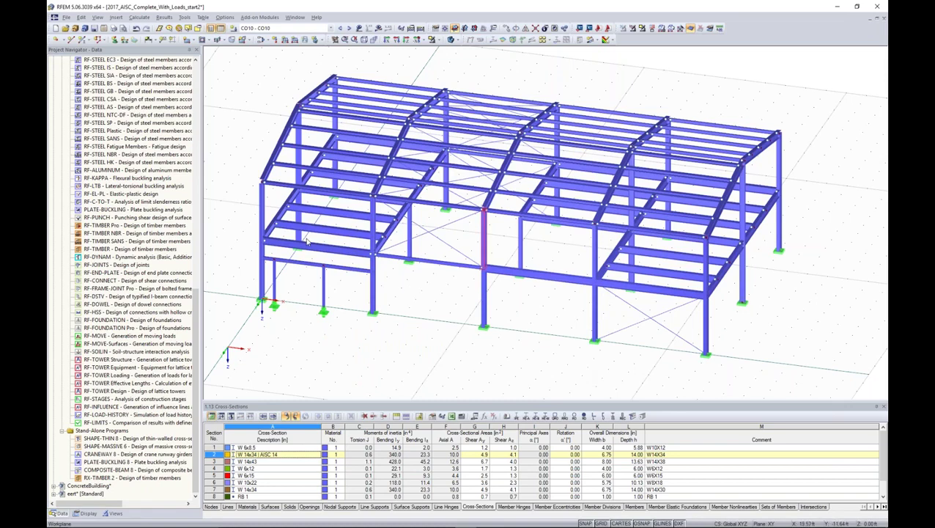
pyautogui.click(411, 337)
pyautogui.scroll(-1, 434, 339)
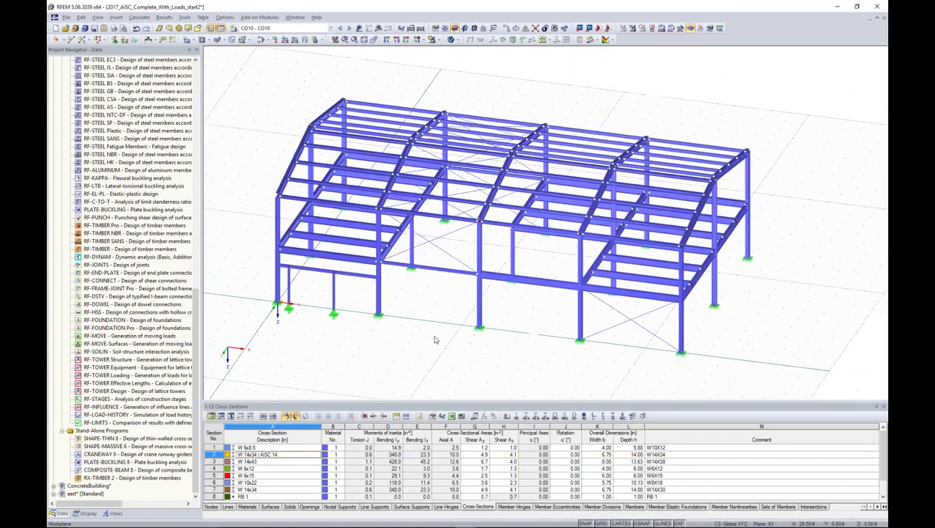
pyautogui.scroll(-3, 435, 339)
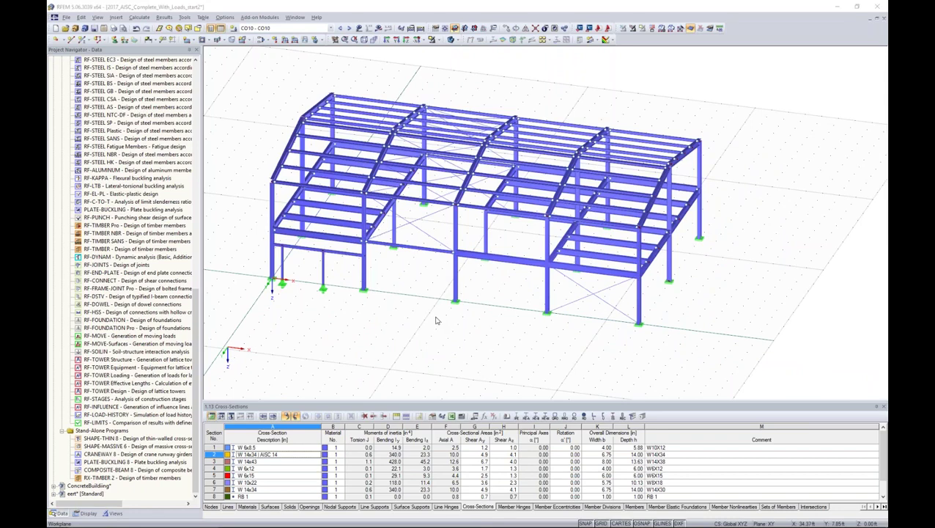
# Switch to the presentation slideshow and advance from the BIM Scenarios slide to the More Information slide
pyautogui.hotkey('alt', 'Tab')
pyautogui.hotkey('alt', 'Tab')
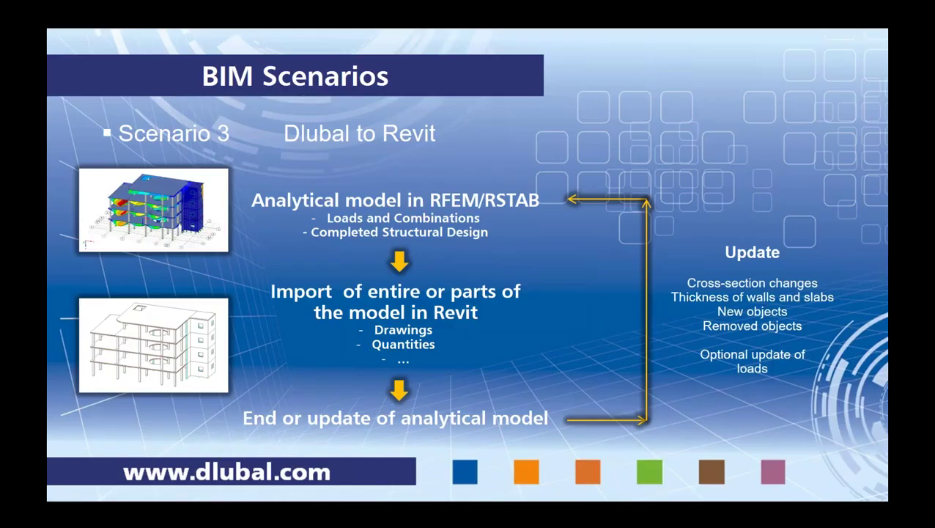
pyautogui.press('Right')
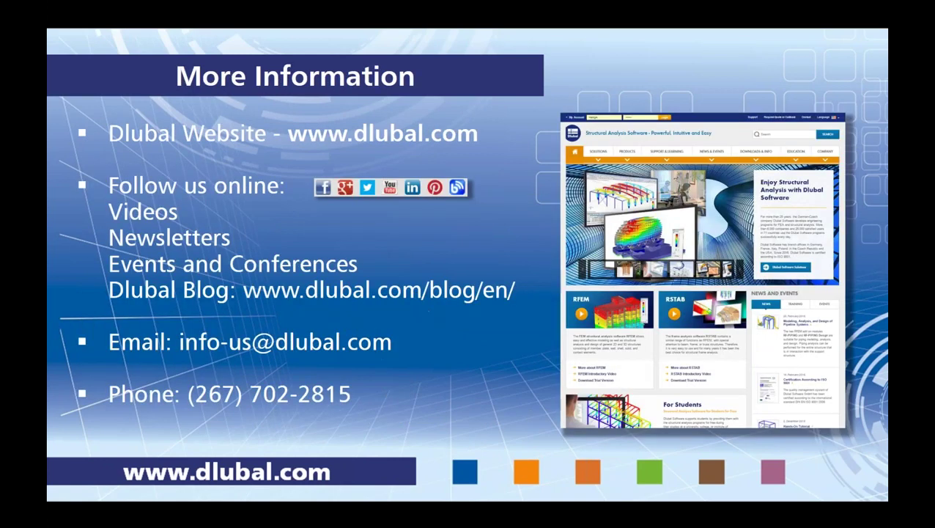